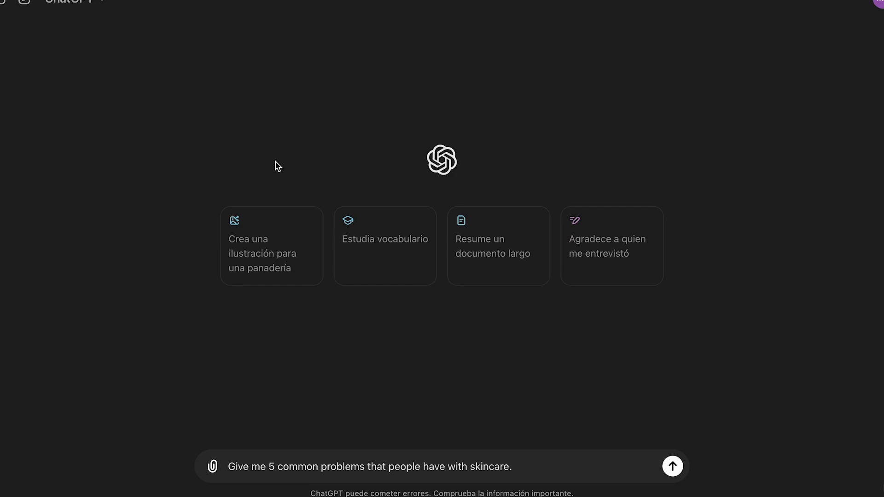
Submit the prompt "Give me 5 common problems that people have with skincare." and copy the "Oily Skin and Shine" heading from the answer
key("Return")
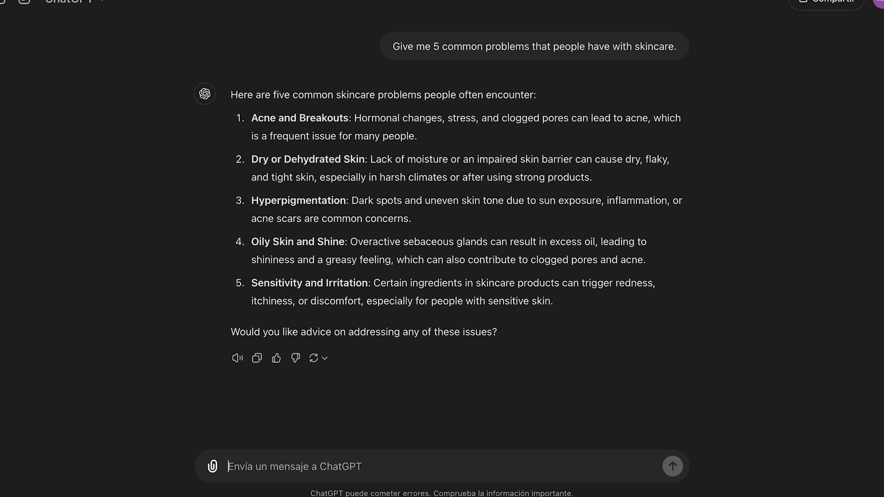
left_click(253, 242)
left_click_drag(253, 242, 341, 244)
key("super+c")
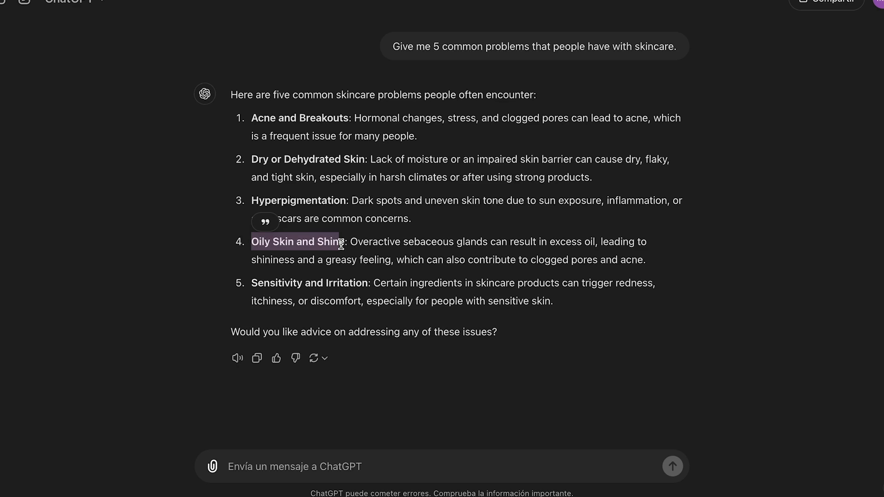
Ask for a 10-chapter outline for an ebook to help people with Oily Skin and Shine, and review it from the start
left_click(294, 459)
key("super+v")
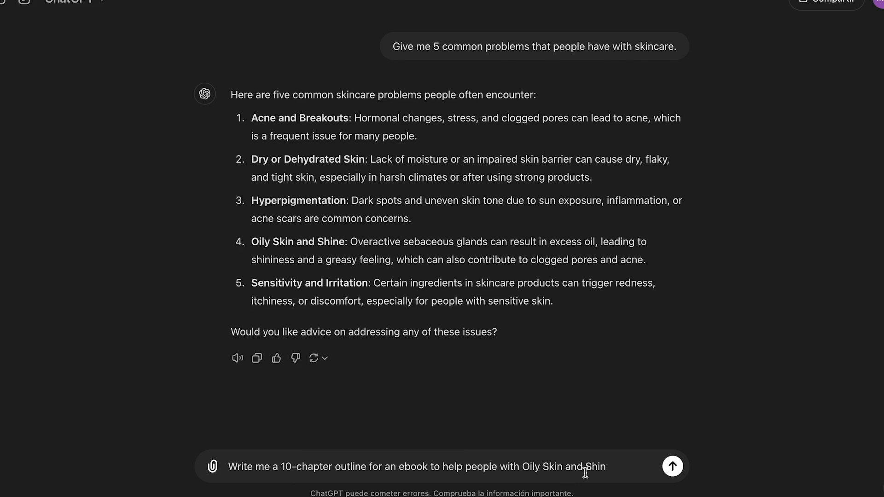
left_click(612, 467)
type("e")
left_click(672, 467)
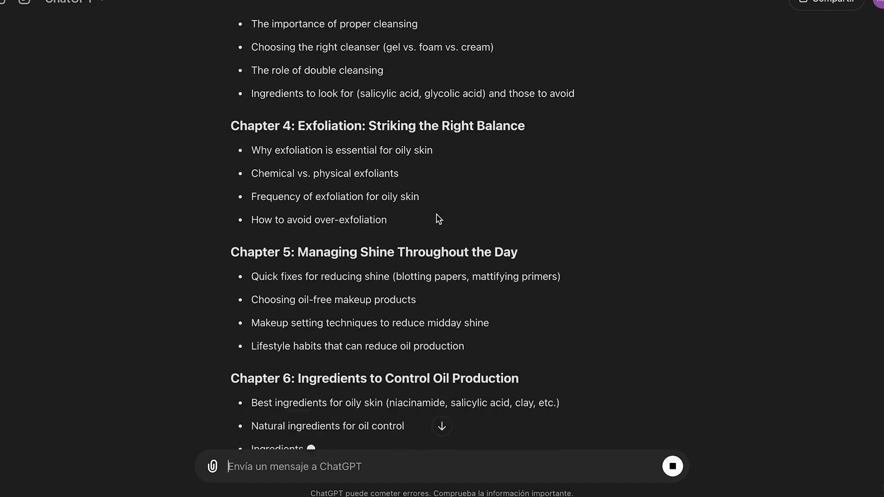
scroll(441, 206, "up", 20)
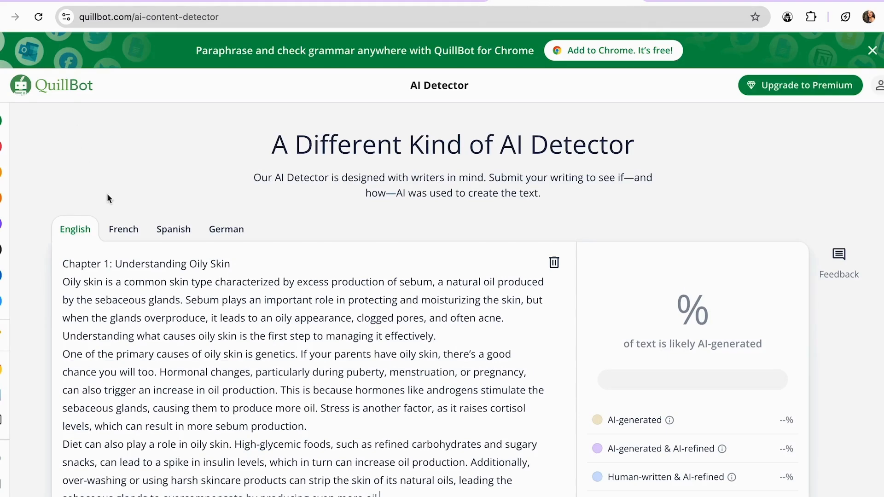
On Amazon KDP's trim size help page, examine the kdp.amazon.com examples of page size with and without bleed, marking the 8" x 10" size
left_click(390, 1)
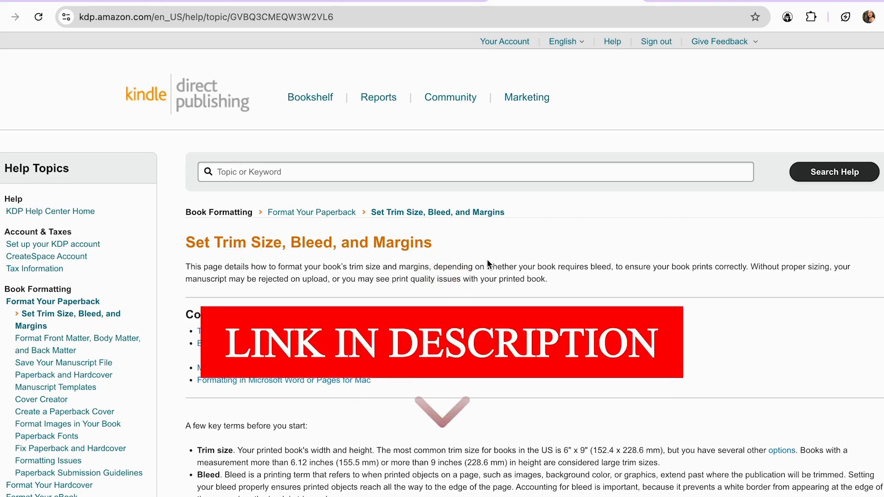
scroll(549, 182, "down", 5)
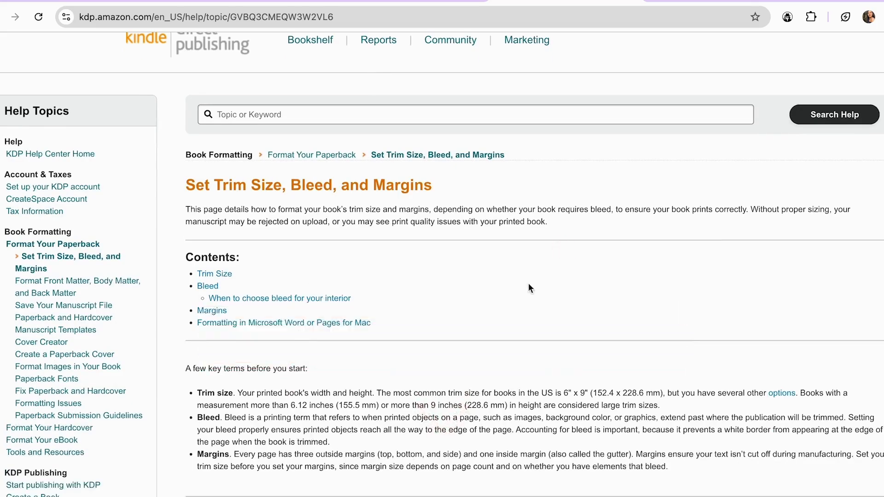
scroll(529, 285, "down", 16)
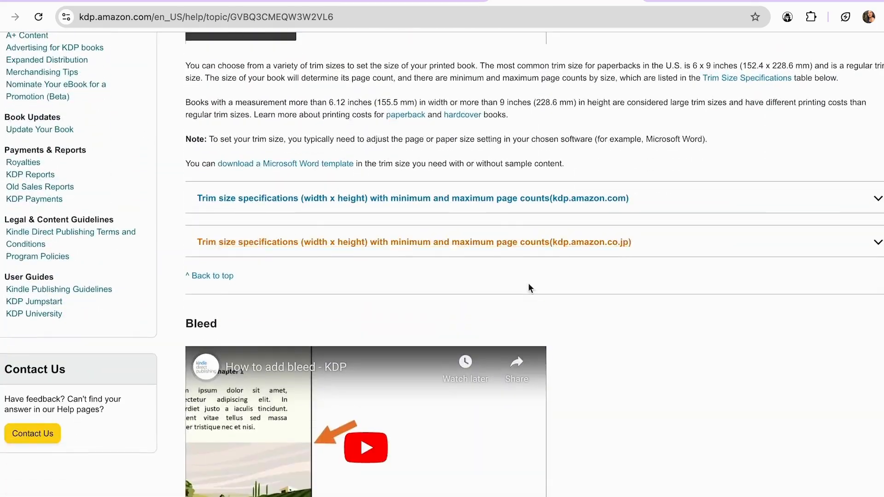
scroll(528, 284, "down", 6)
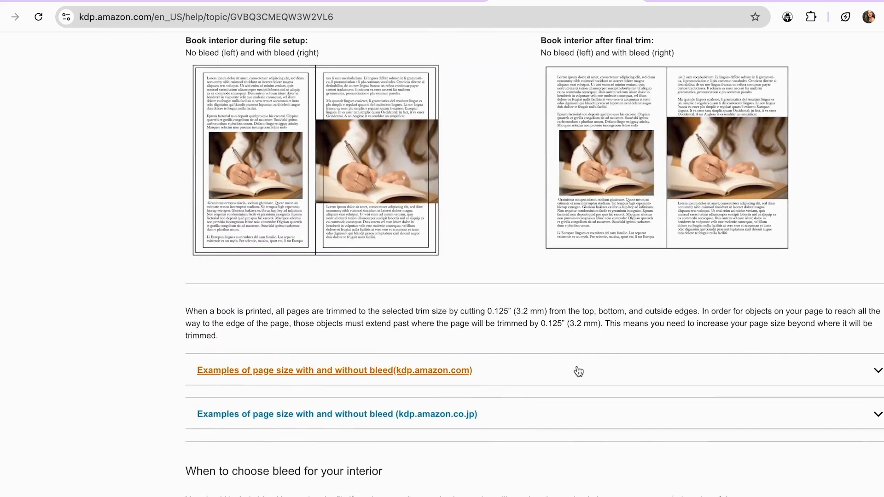
left_click(579, 372)
scroll(579, 372, "down", 4)
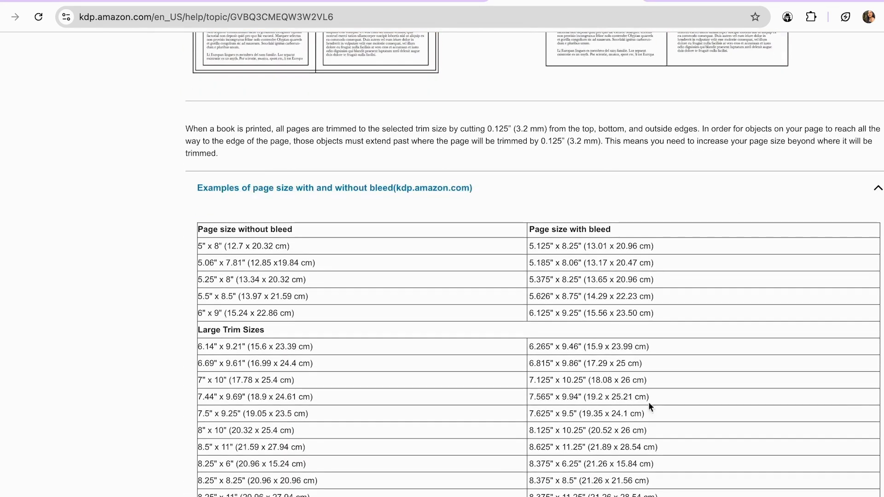
scroll(560, 336, "down", 2)
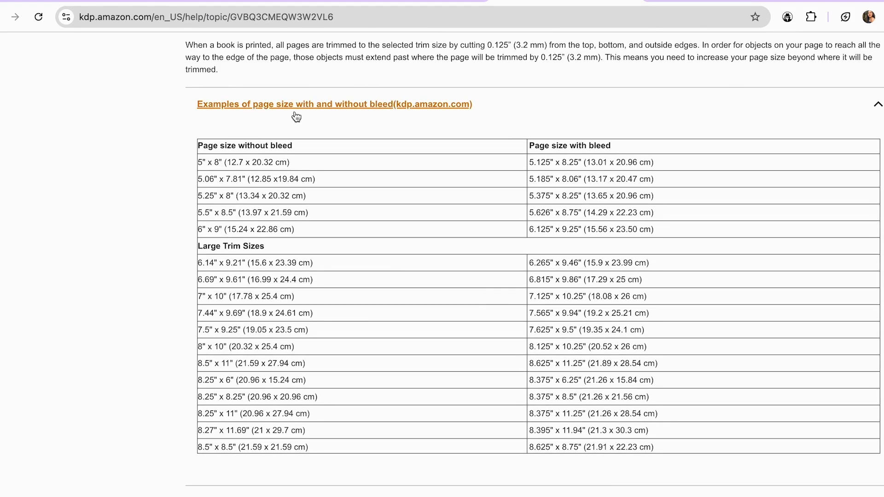
scroll(392, 119, "up", 1)
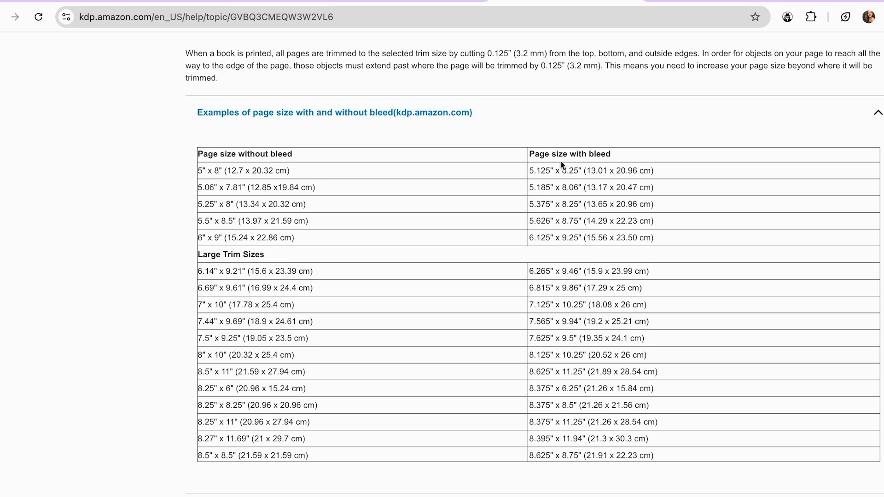
left_click(192, 360)
left_click_drag(201, 355, 225, 356)
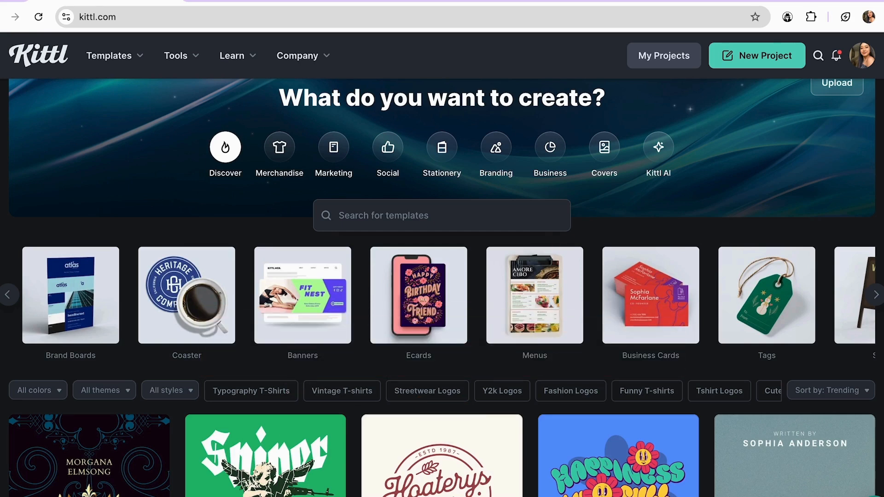
Switch to Kittl, search the templates for "ebook" and look through the designs
left_click(350, 214)
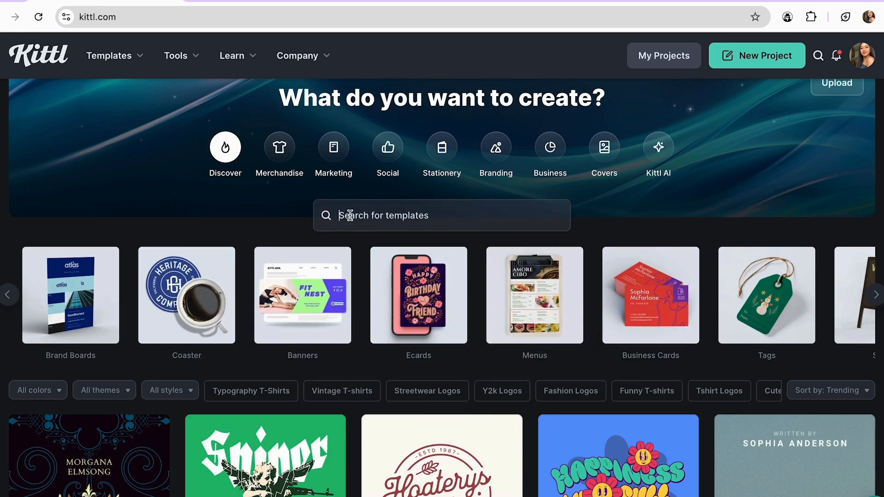
type("ebook")
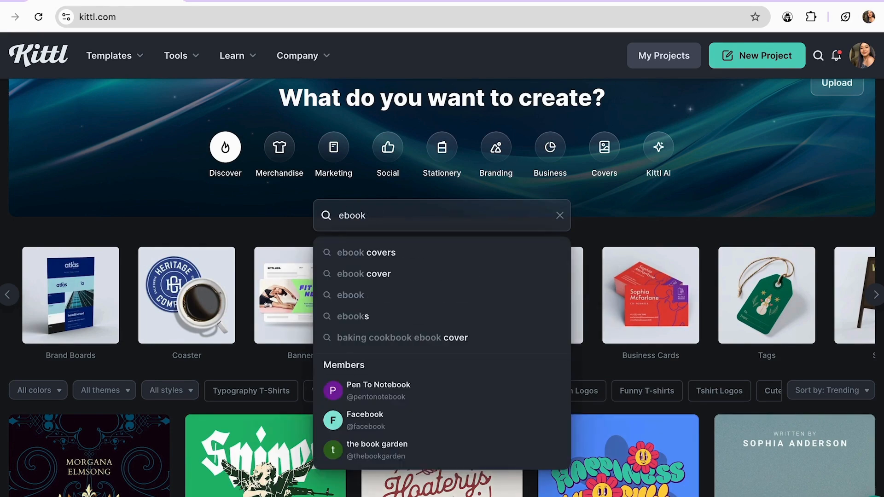
left_click(331, 316)
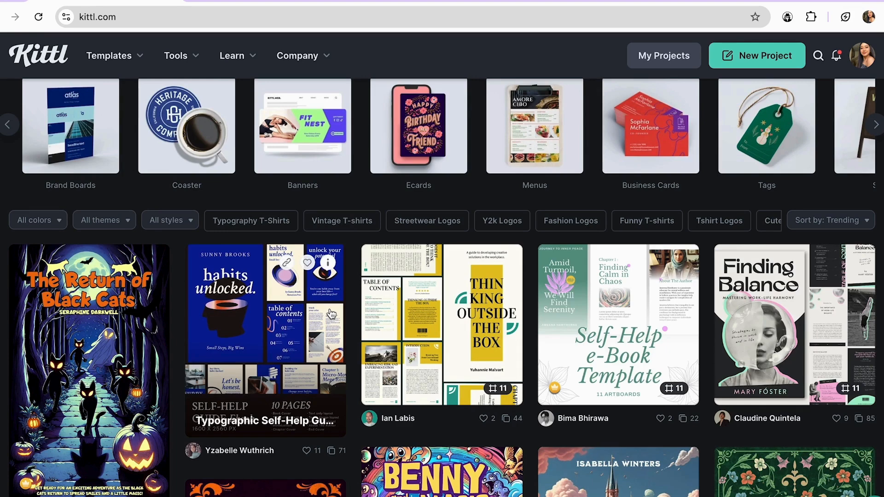
scroll(471, 242, "up", 4)
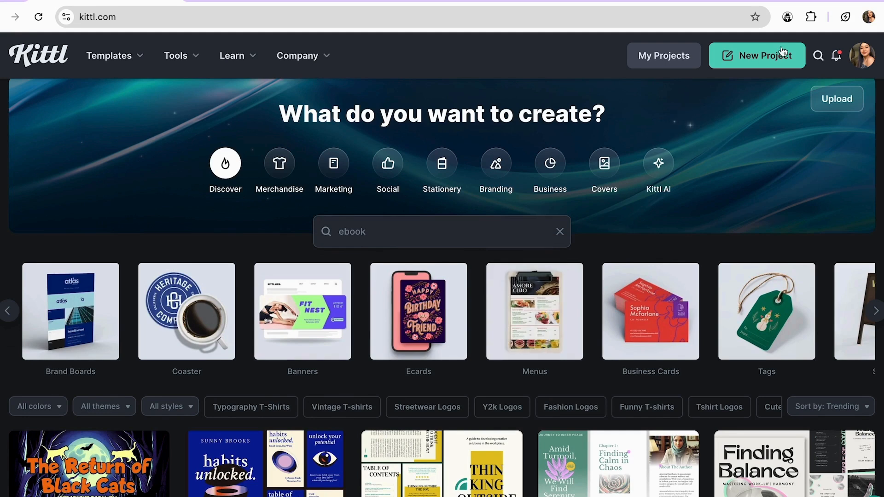
Create a new project with a portrait artboard 8 inches wide and 10 inches high
left_click(755, 62)
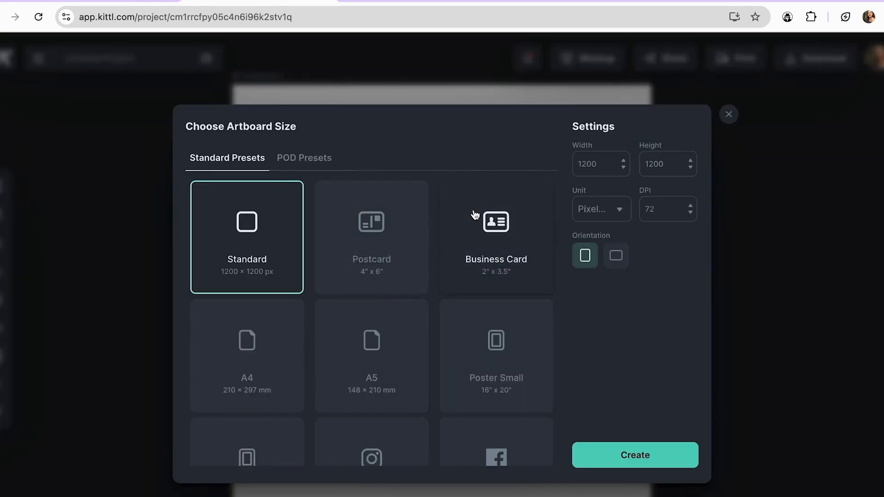
left_click(617, 212)
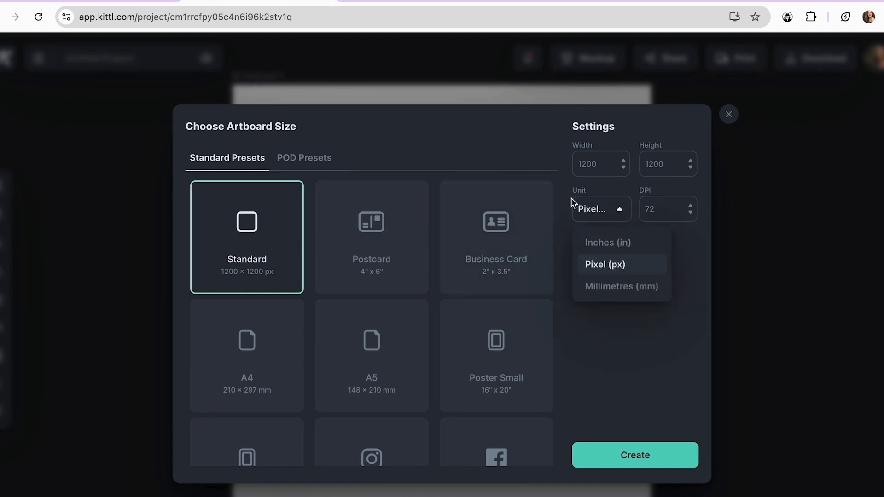
left_click(598, 244)
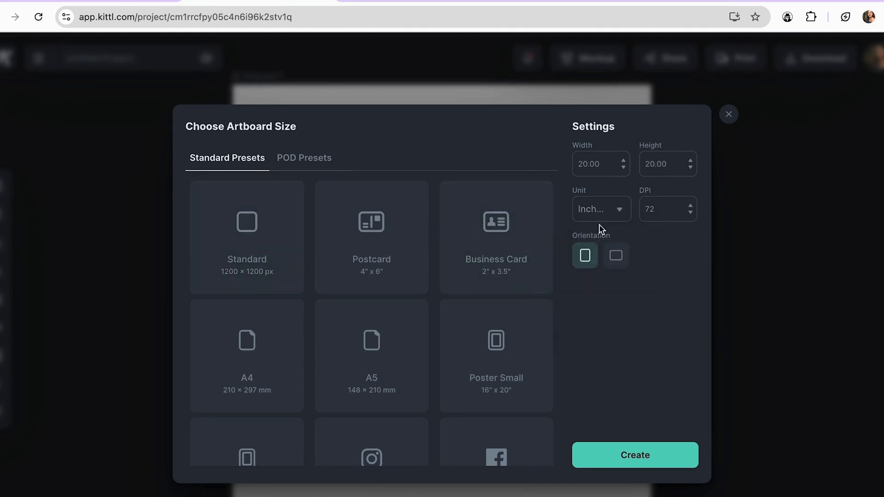
double_click(606, 162)
key("BackSpace")
left_click_drag(646, 166, 660, 167)
key("BackSpace")
key("Return")
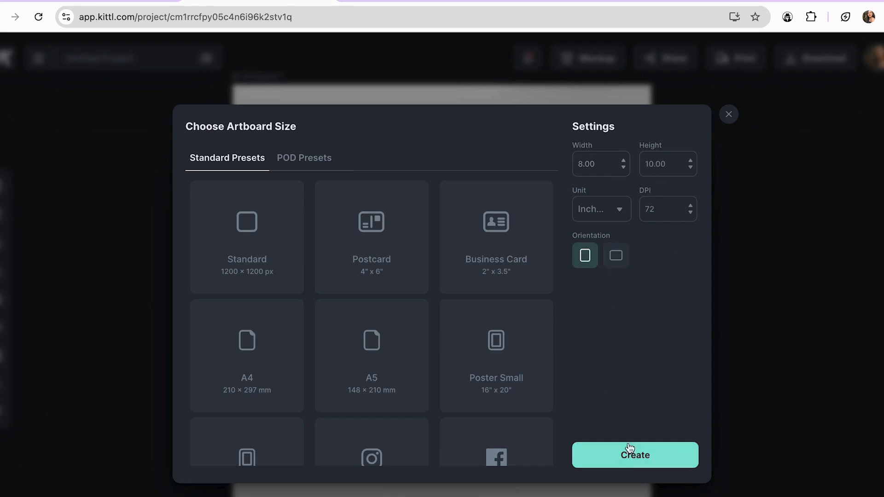
left_click(631, 465)
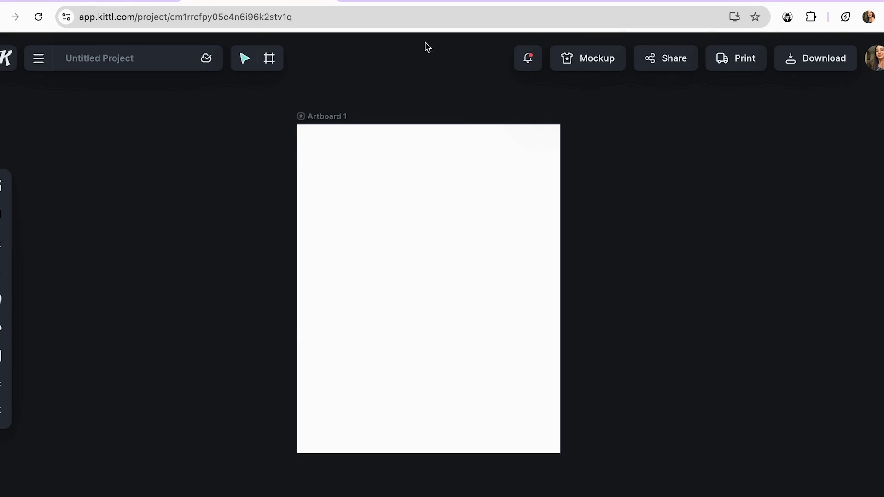
Open the collection of text elements and preset text styles for the blank artboard
left_click(15, 242)
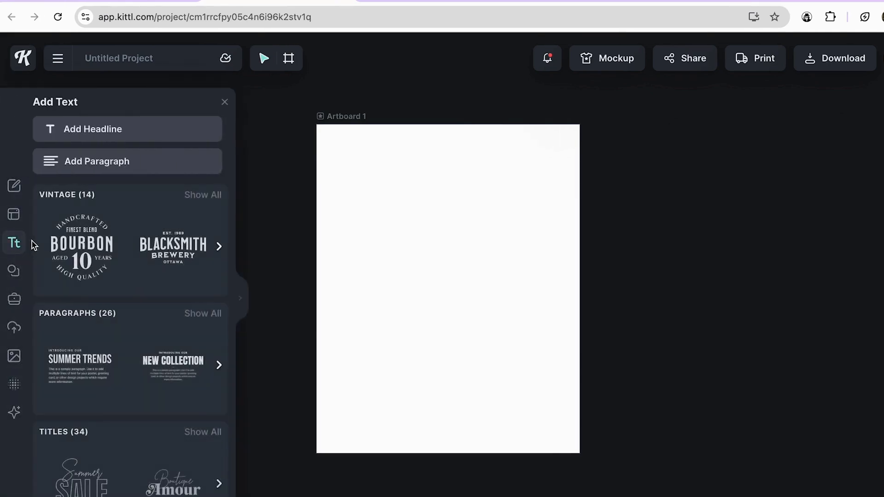
scroll(132, 315, "down", 1)
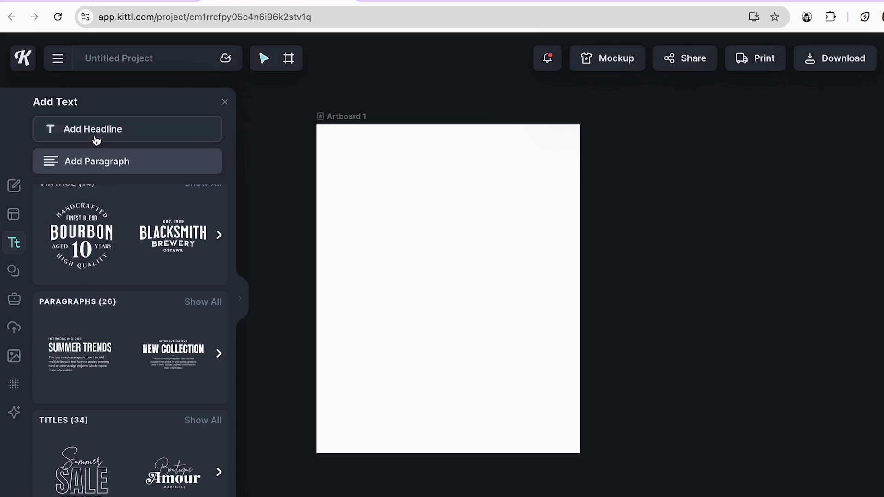
left_click(134, 138)
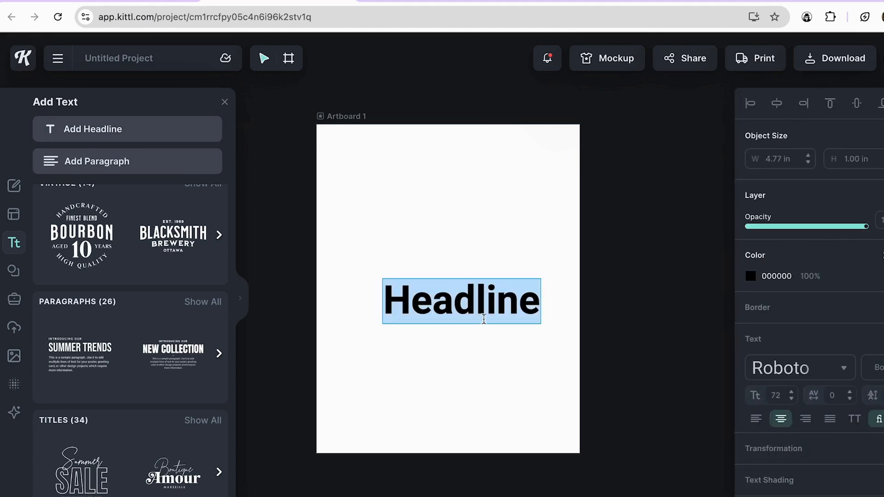
double_click(475, 302)
key("BackSpace")
key("BackSpace")
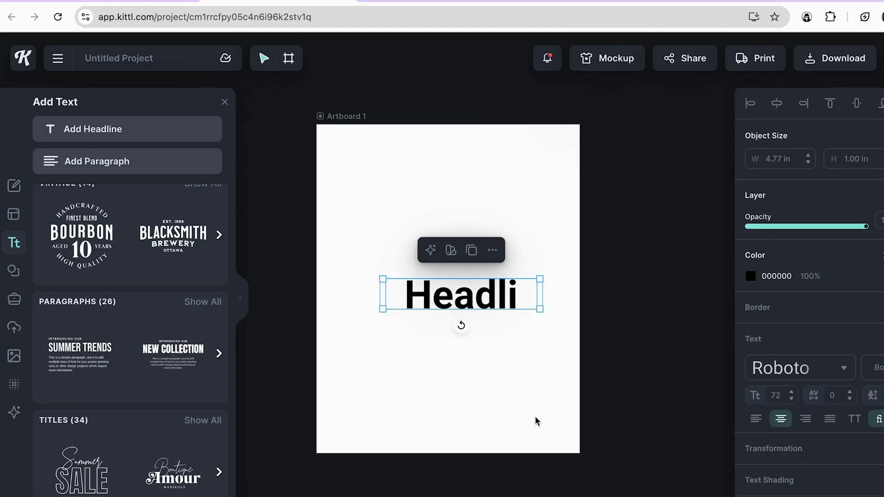
left_click(494, 251)
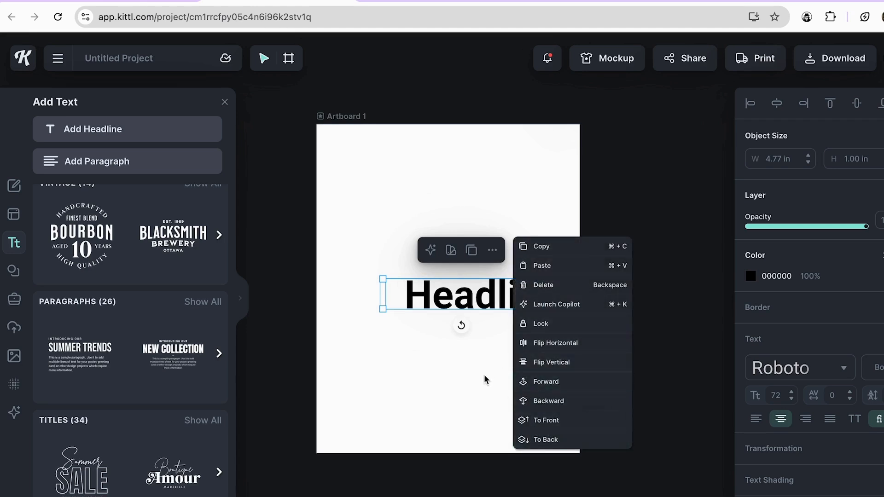
left_click(528, 290)
Browse all the paragraph text presets and add the "Save the Date" layout to the artboard
scroll(142, 386, "down", 4)
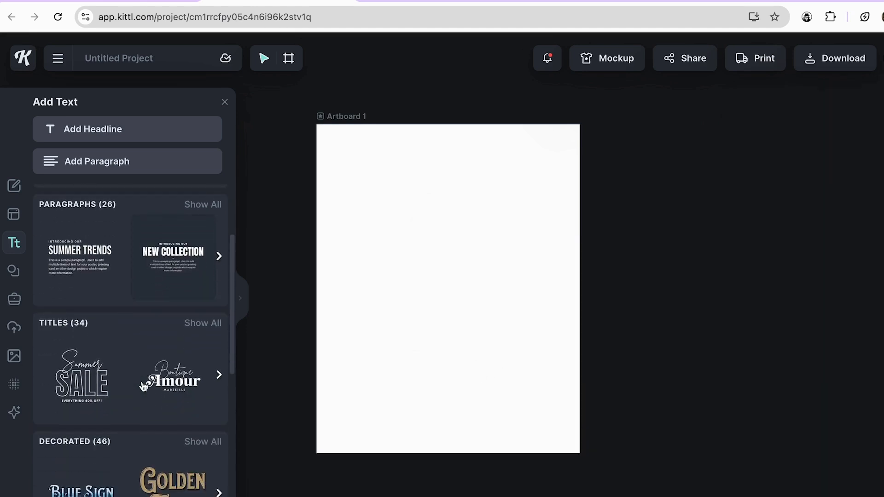
scroll(142, 386, "up", 5)
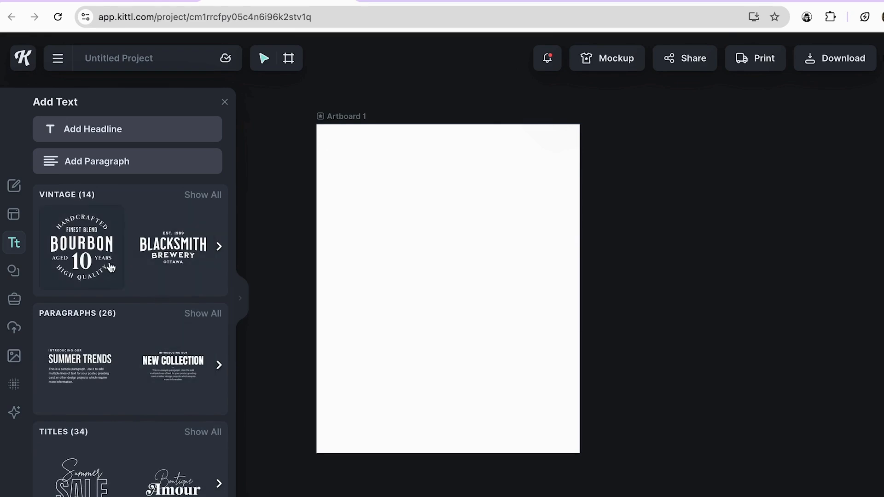
left_click(205, 317)
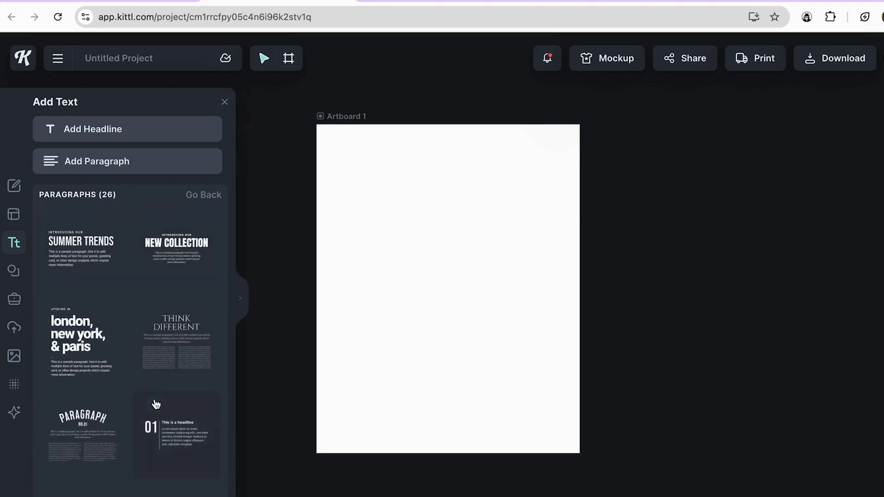
scroll(156, 404, "down", 3)
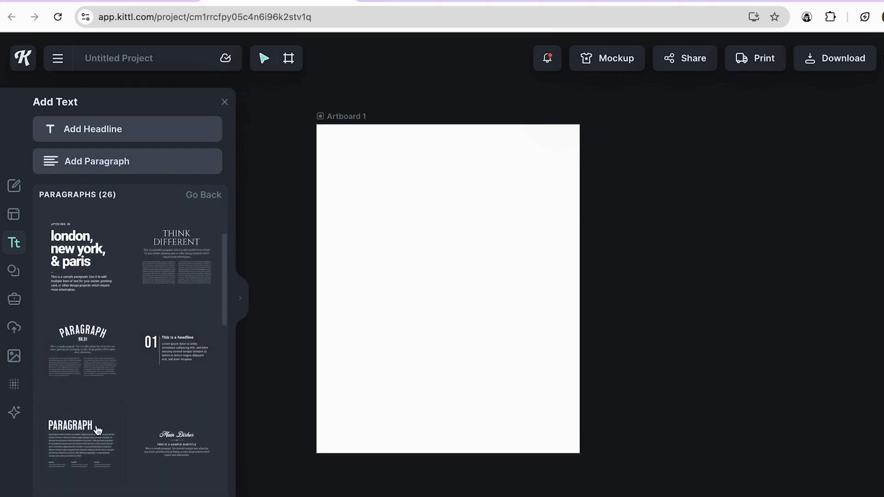
scroll(97, 430, "down", 6)
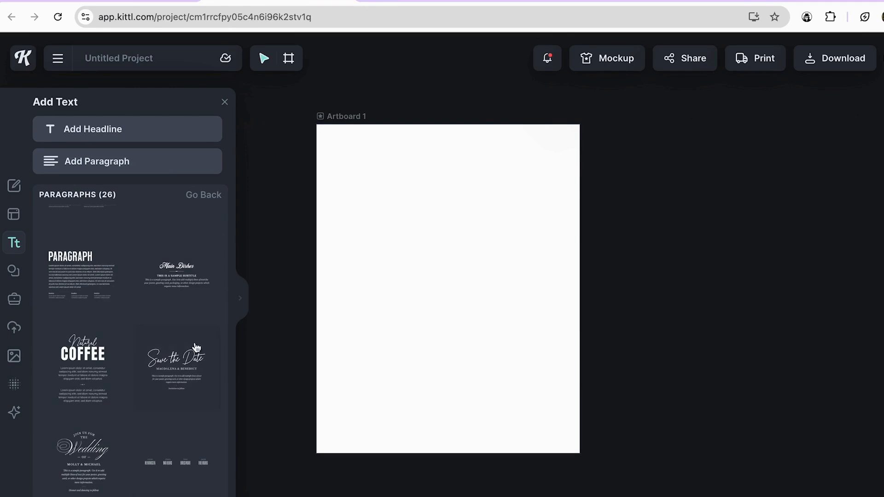
scroll(162, 308, "down", 3)
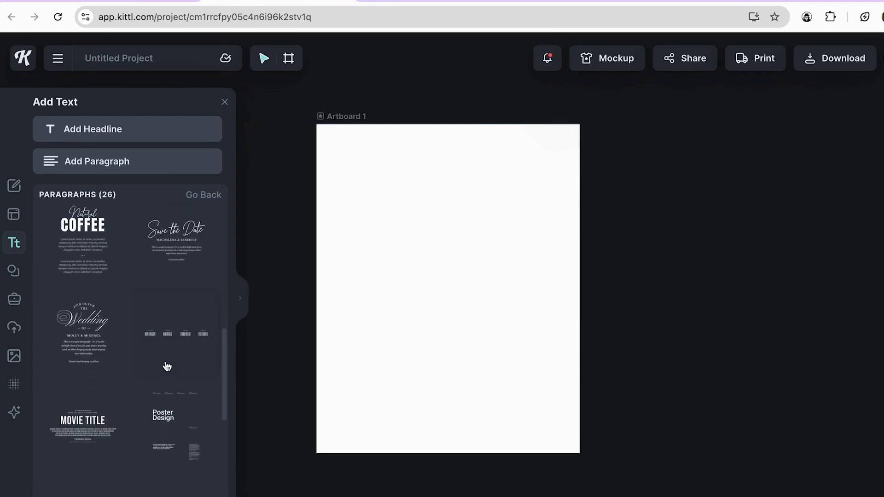
scroll(166, 369, "up", 2)
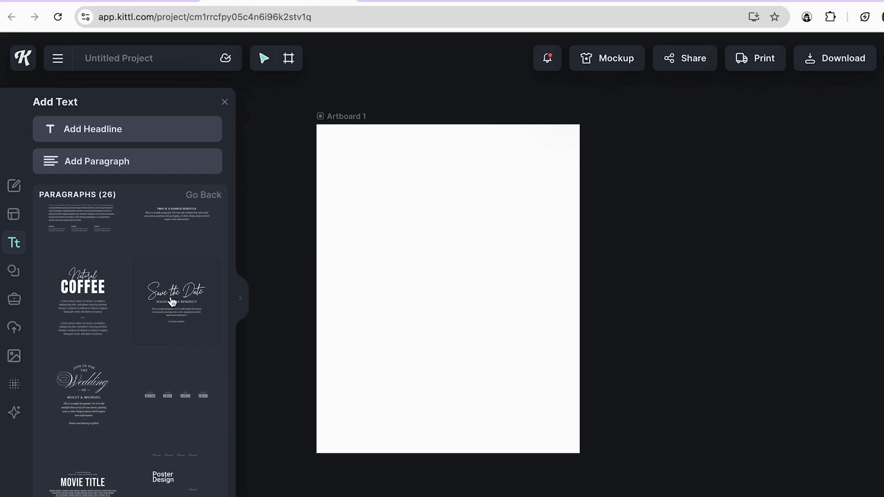
left_click(172, 302)
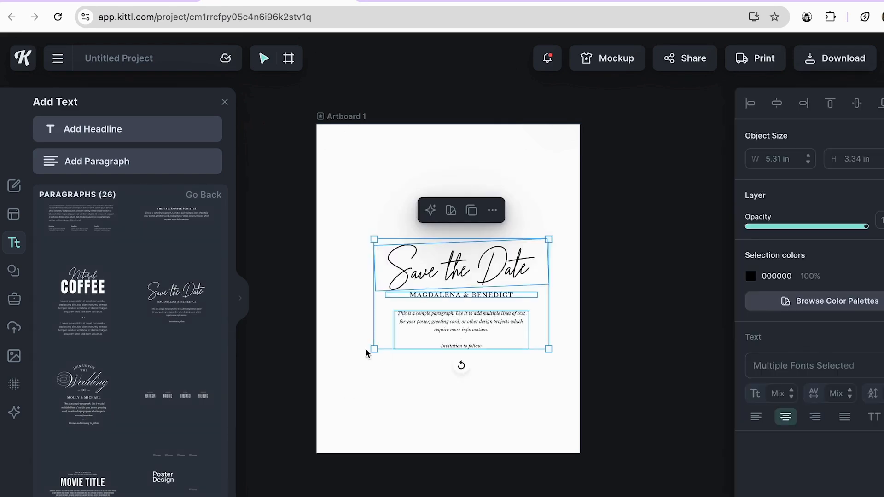
Enlarge the "Save the Date" layout to about 6.83 inches wide and center it on the artboard
left_click_drag(373, 351, 271, 412)
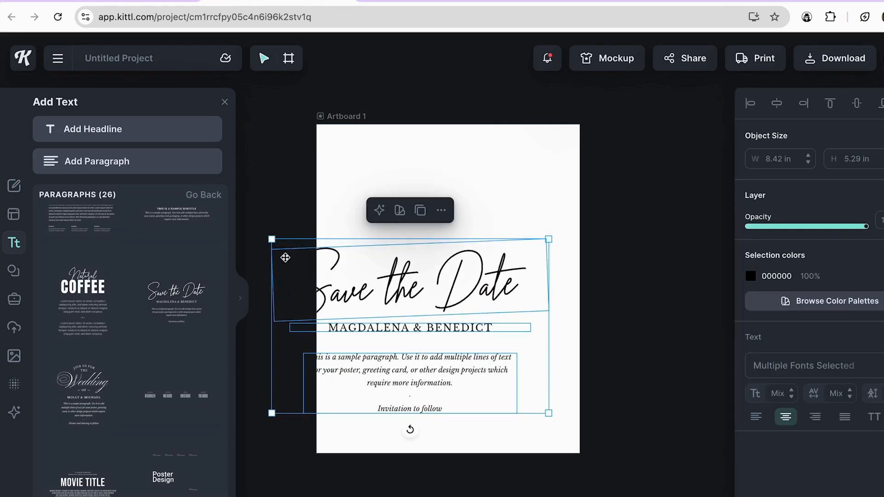
left_click_drag(271, 239, 324, 272)
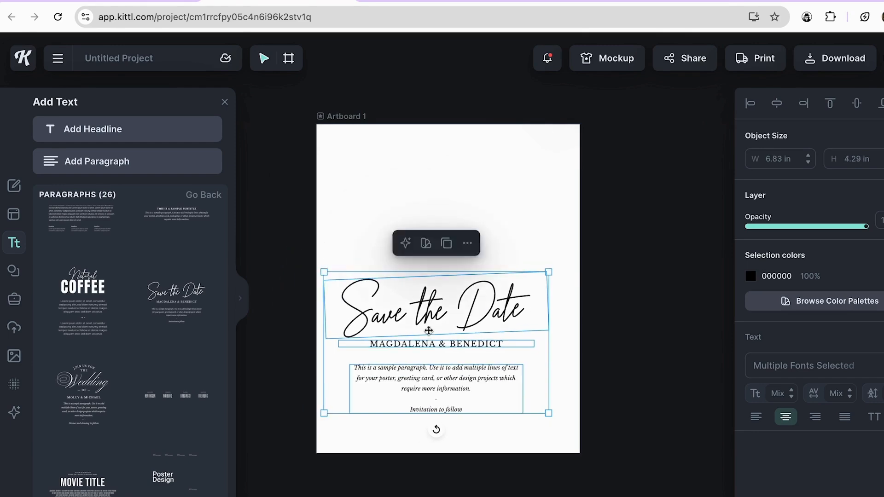
left_click_drag(429, 330, 489, 266)
left_click(470, 145)
left_click_drag(285, 108, 619, 474)
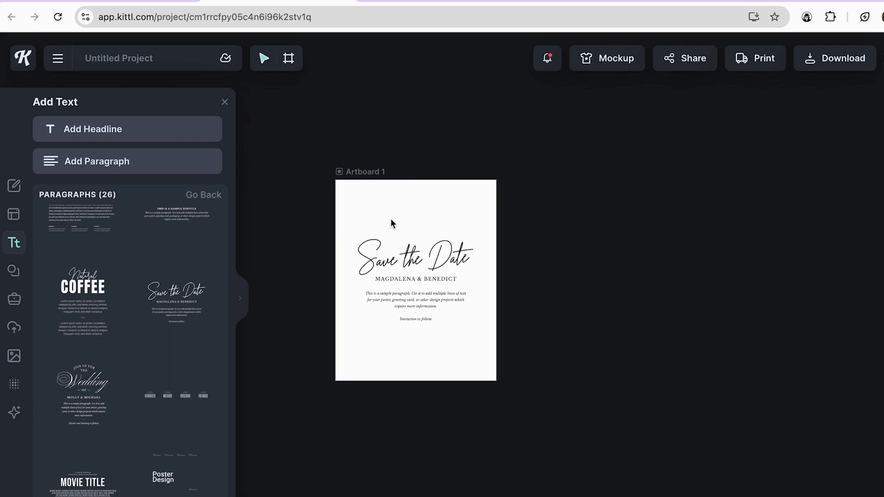
Duplicate the "Save the Date" artboard and delete all the text from the copy
left_click(357, 173)
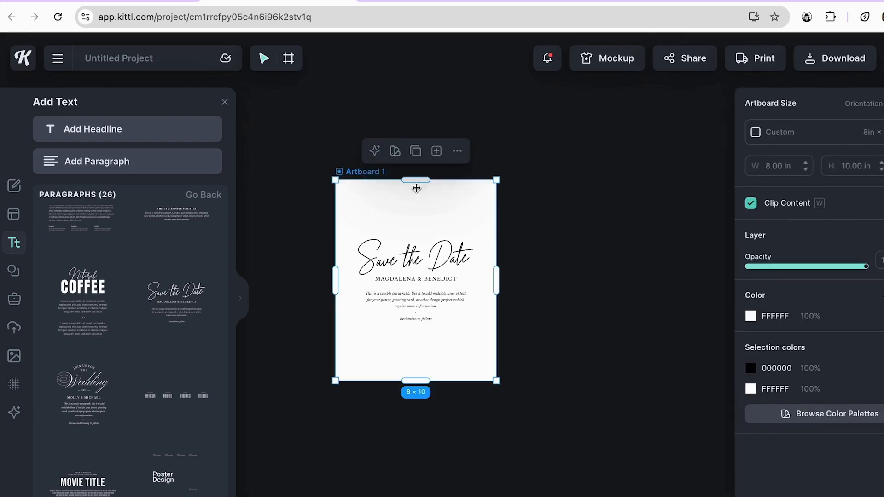
left_click(415, 151)
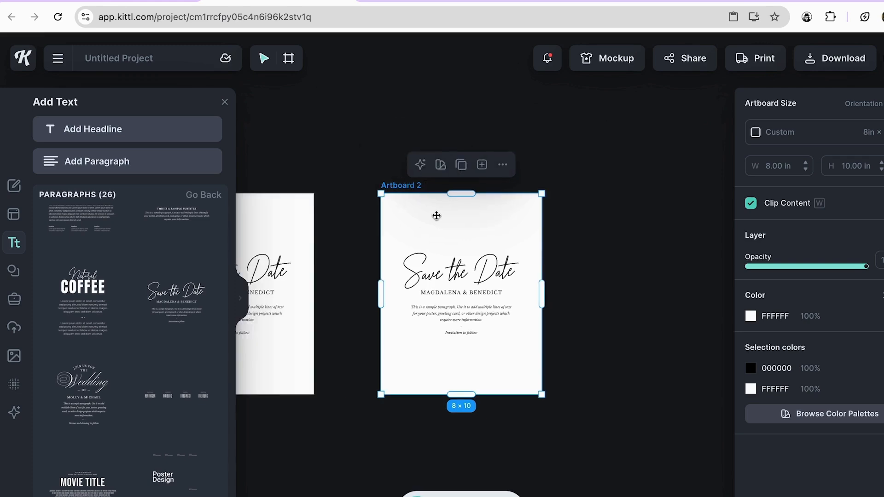
left_click(363, 236)
left_click_drag(380, 232, 522, 362)
key("Delete")
Move the blank artboard closer to the first one and duplicate blank artboards until there are five in a row
left_click_drag(472, 237, 429, 237)
left_click(418, 168)
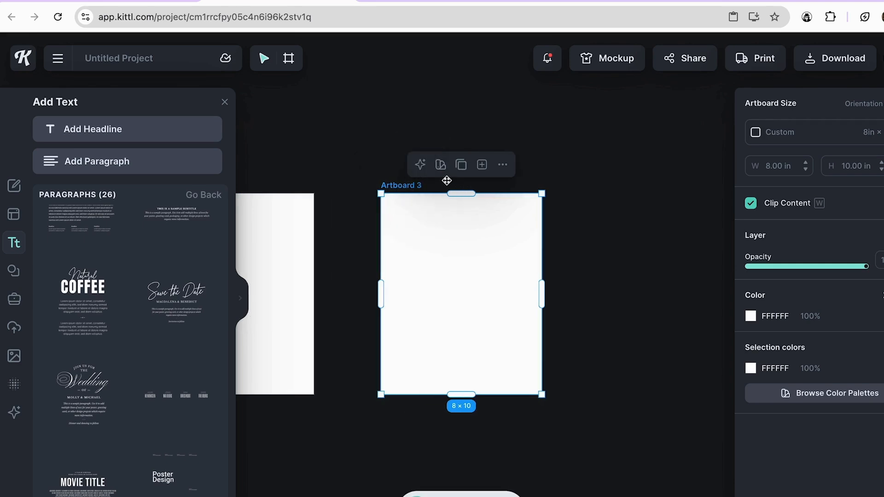
left_click(461, 164)
left_click_drag(444, 328, 412, 313)
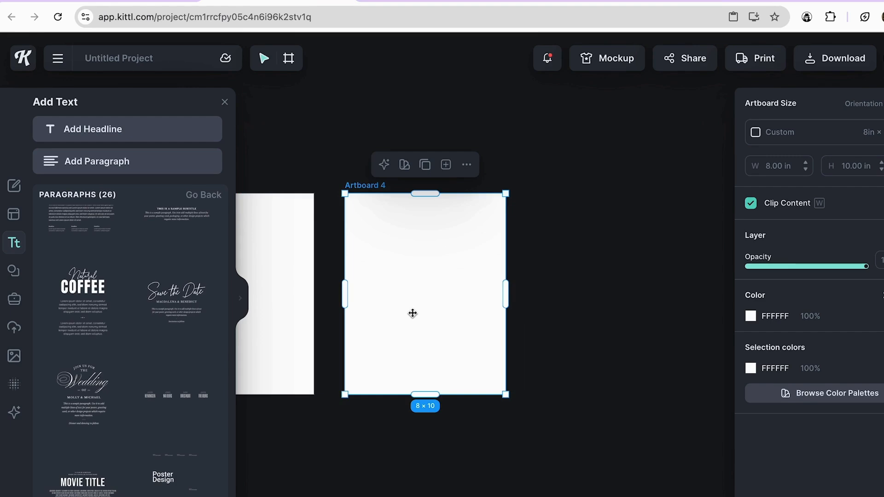
scroll(413, 314, "down", 2)
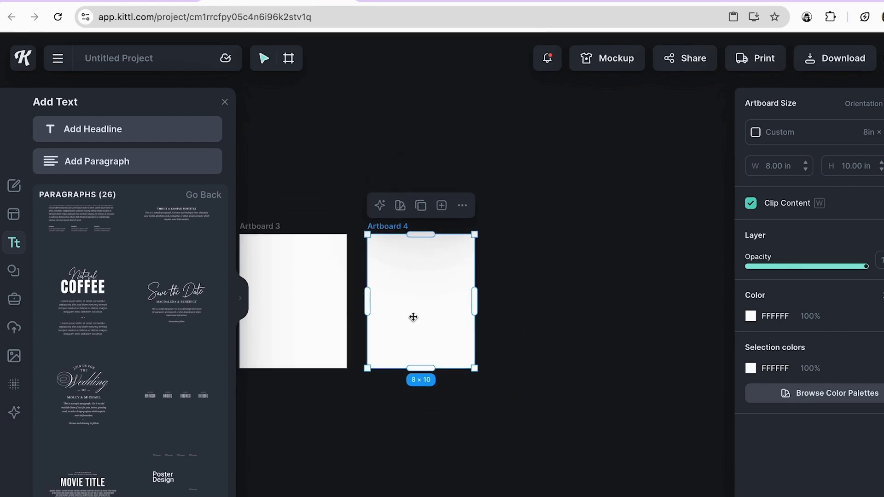
left_click(420, 203)
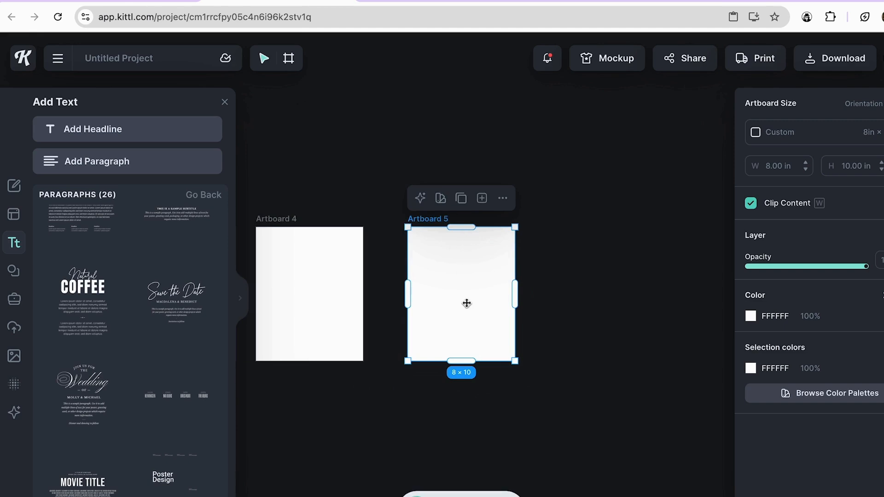
Move Artboards 3, 4 and 5 closer together so the row of five is evenly spaced
scroll(466, 303, "down", 3)
left_click(430, 300)
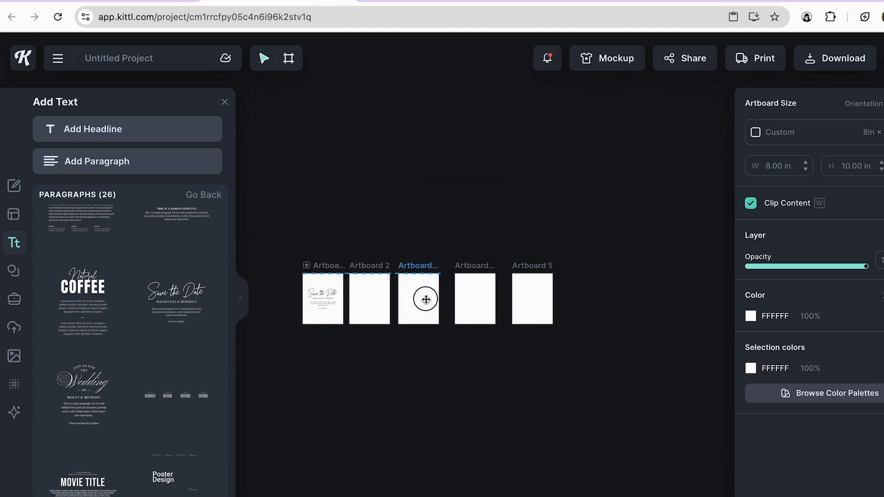
left_click_drag(426, 300, 465, 300)
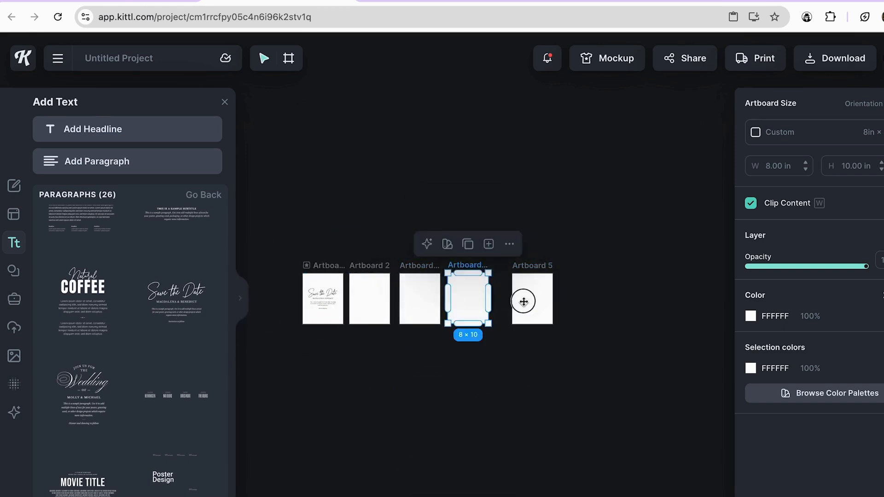
left_click_drag(523, 301, 507, 301)
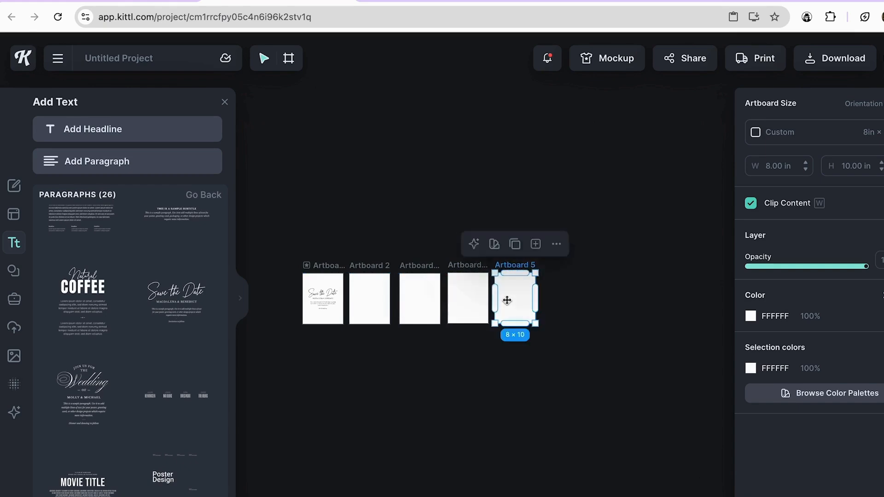
Duplicate the row of five artboards, place the copies below as a second row, and delete the text from Artboard 6
left_click(310, 253)
left_click_drag(293, 250, 559, 346)
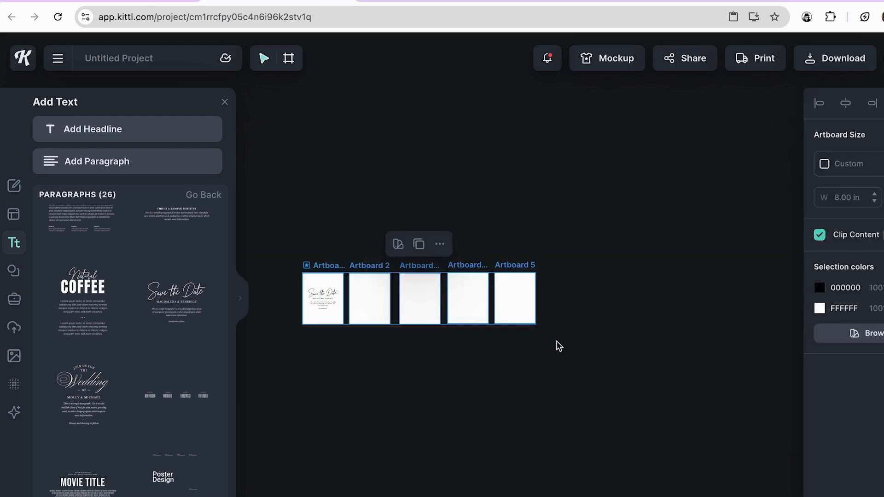
key("ctrl+d")
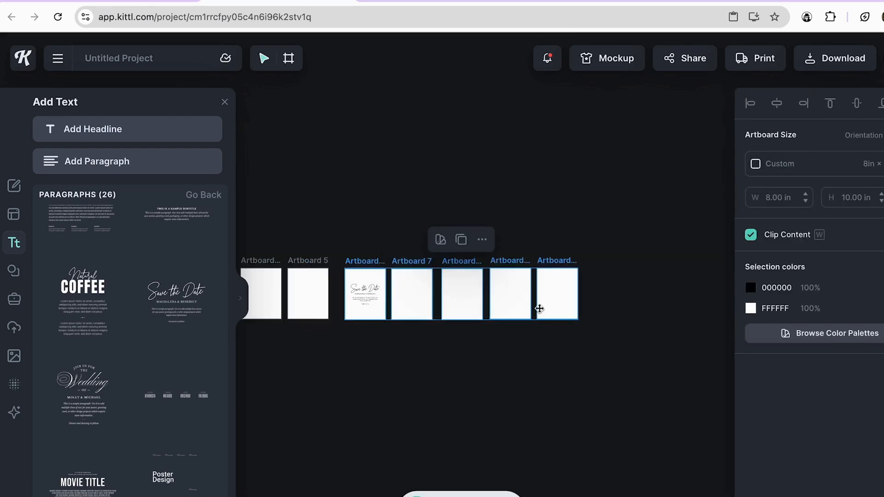
left_click_drag(538, 308, 299, 377)
left_click_drag(296, 300, 346, 345)
key("Delete")
Shift the second row of artboards so it lines up beneath the first row
scroll(346, 345, "up", 5)
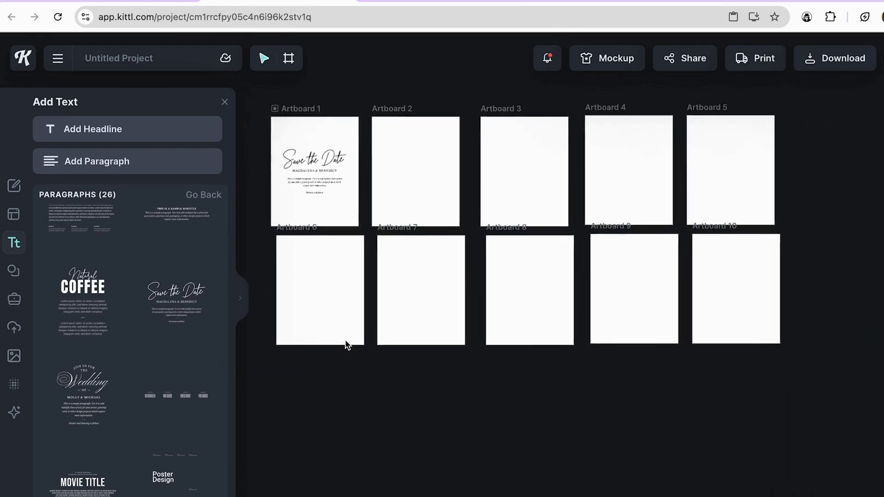
left_click_drag(374, 291, 366, 291)
left_click(616, 441)
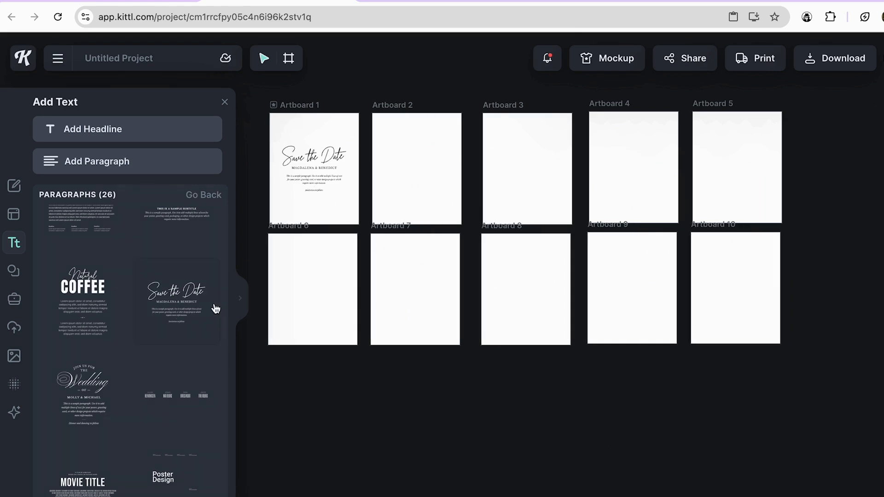
Browse the paragraph presets, add the "Think Different" layout to Artboard 2 and scale it to about 6.4 inches wide
scroll(106, 372, "down", 5)
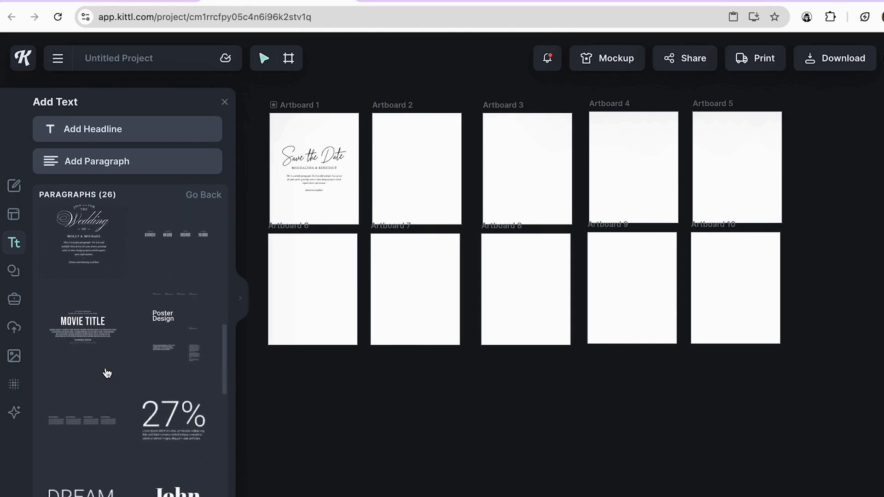
scroll(107, 372, "up", 7)
scroll(108, 372, "up", 1)
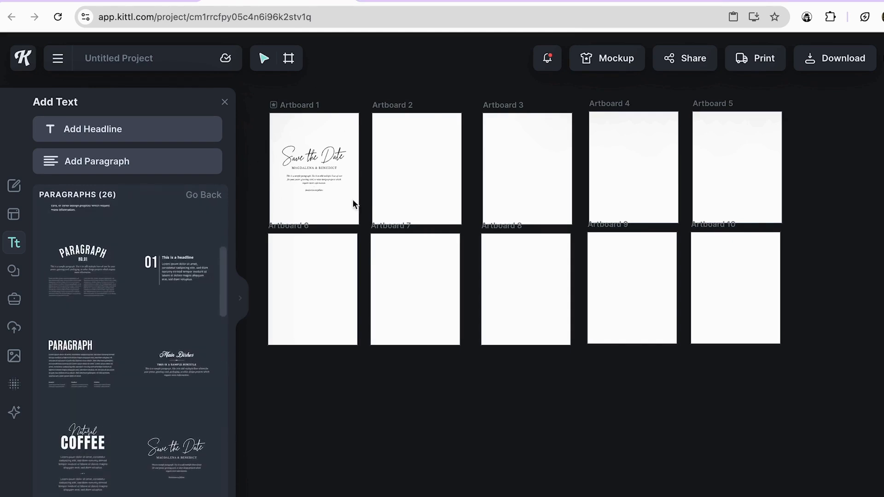
scroll(160, 290, "up", 5)
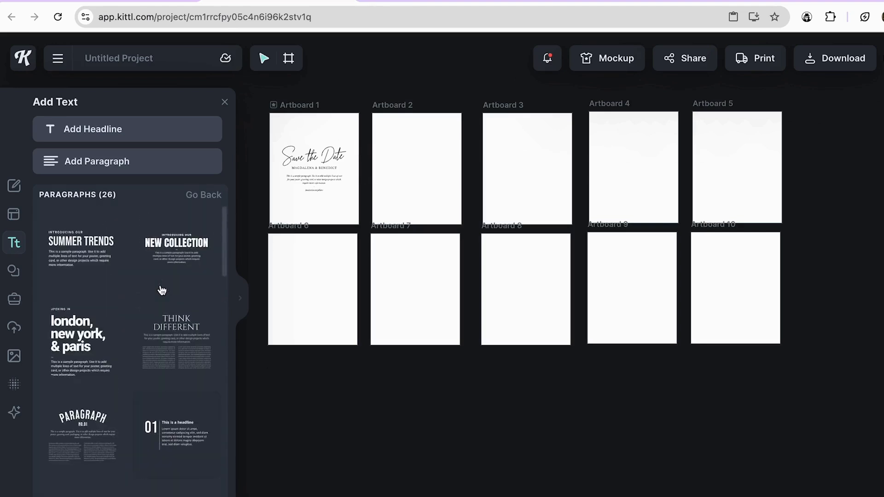
left_click(181, 357)
left_click_drag(400, 245, 454, 285)
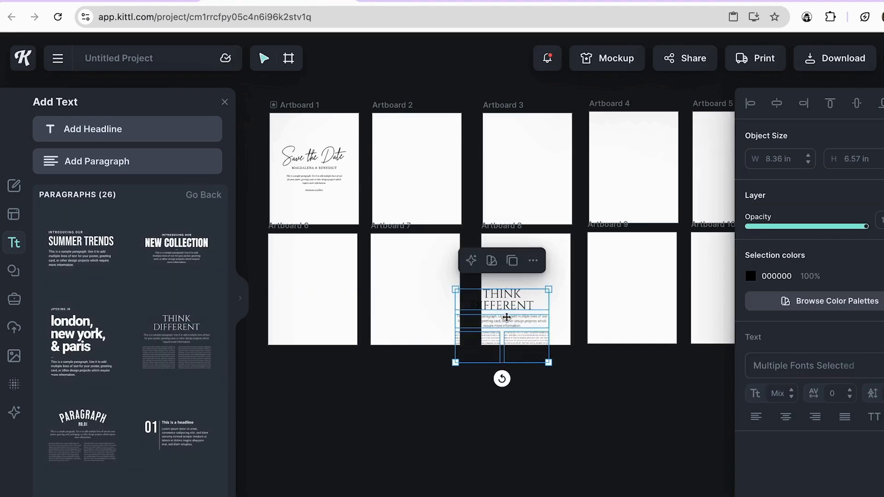
left_click_drag(507, 313, 419, 147)
left_click_drag(373, 121, 422, 172)
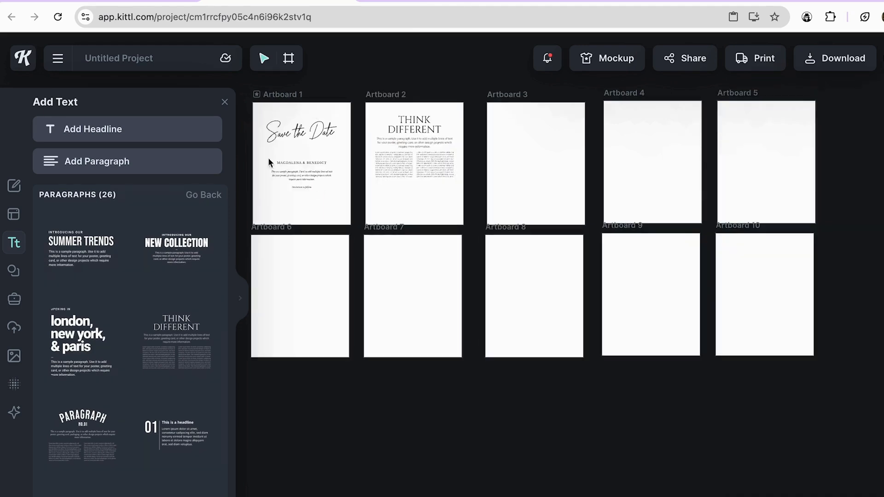
Add a basic square to Artboard 1 and reshape it to about 9.02 by 4.35 inches, covering the page's upper part
scroll(458, 232, "up", 5)
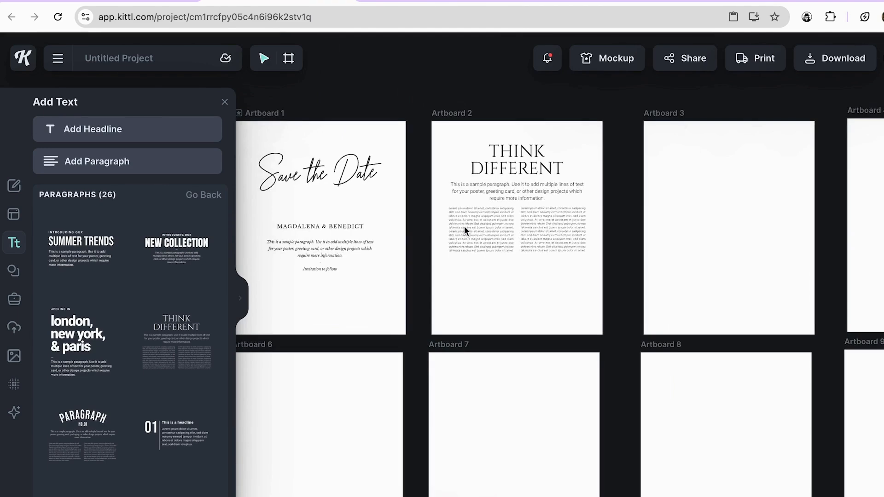
scroll(503, 228, "left", 5)
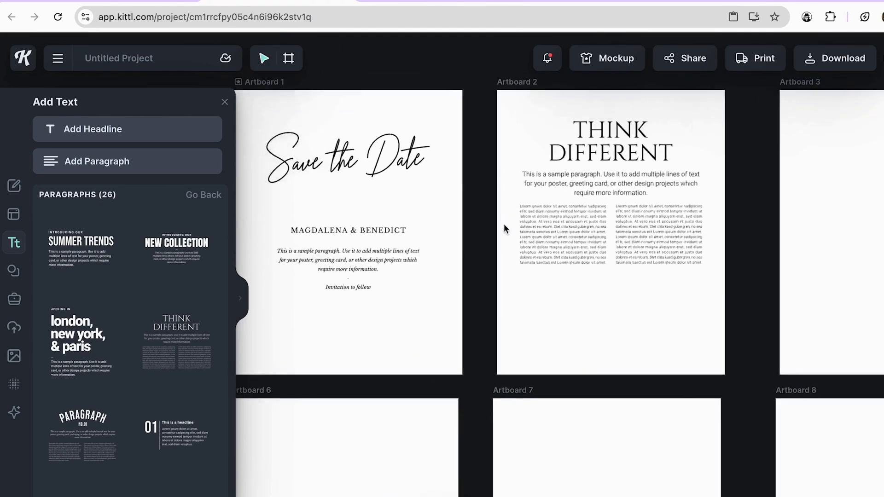
left_click(14, 270)
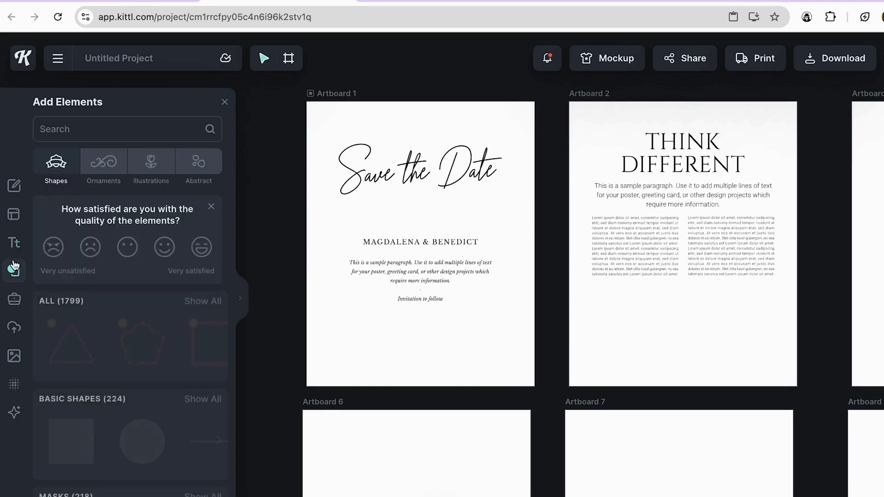
scroll(120, 378, "down", 2)
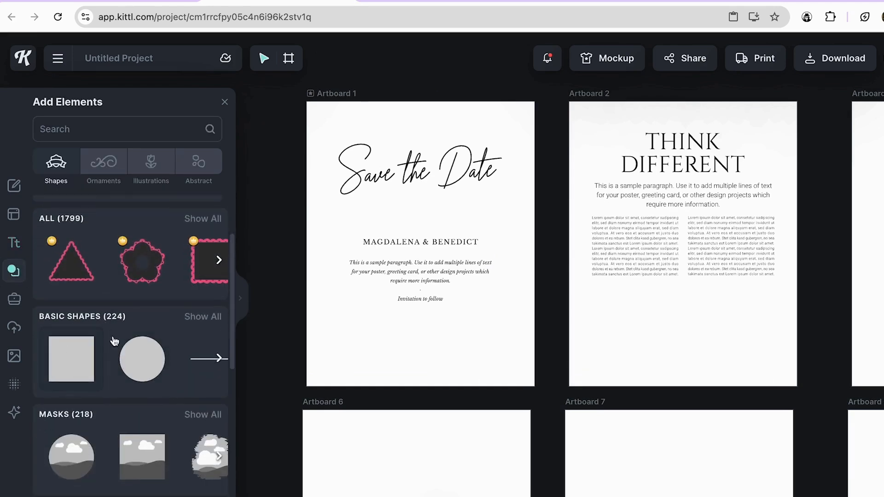
left_click(72, 371)
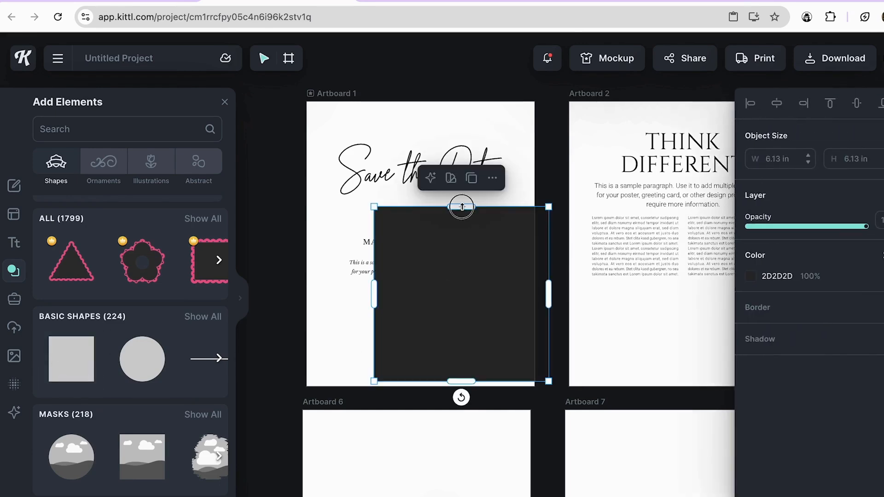
left_click_drag(461, 204, 468, 289)
left_click_drag(500, 337, 409, 141)
left_click_drag(386, 191, 386, 219)
left_click_drag(466, 157, 546, 161)
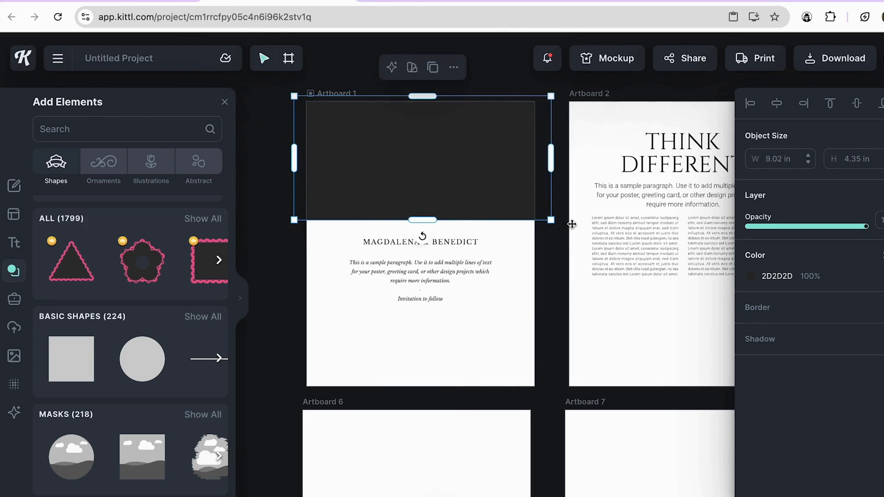
Recolor the rectangle on Artboard 1 to the light purple D2B2FF
left_click(752, 277)
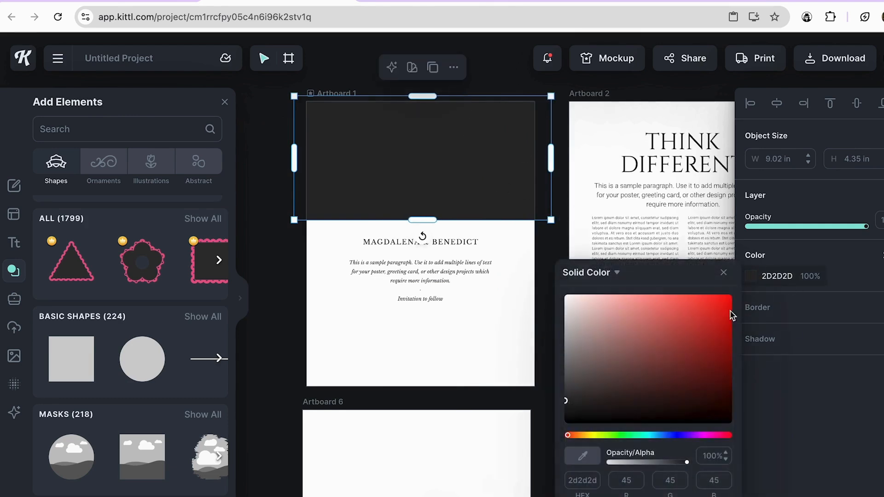
left_click(688, 436)
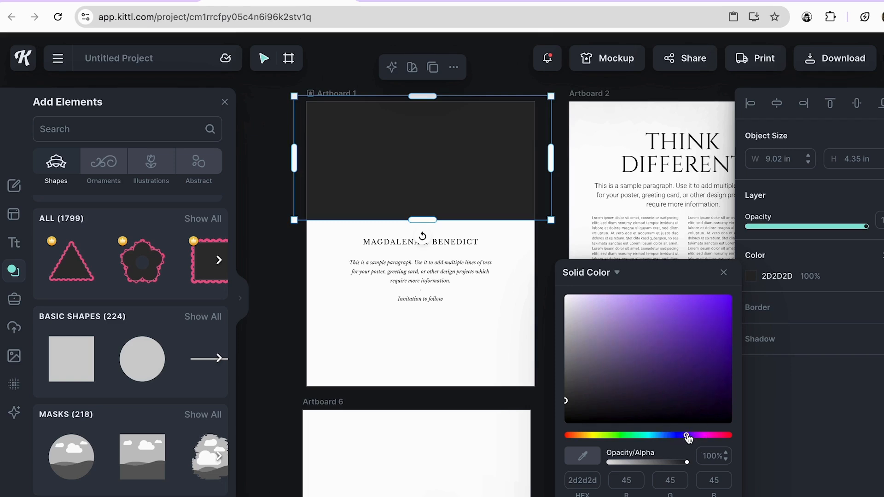
left_click(639, 306)
mouse_move(636, 306)
left_mouse_down()
mouse_move(606, 290)
mouse_move(616, 294)
left_mouse_up()
Send the purple rectangle on Artboard 1 to the back, behind the "Save the Date" heading
left_click(454, 68)
left_click(454, 68)
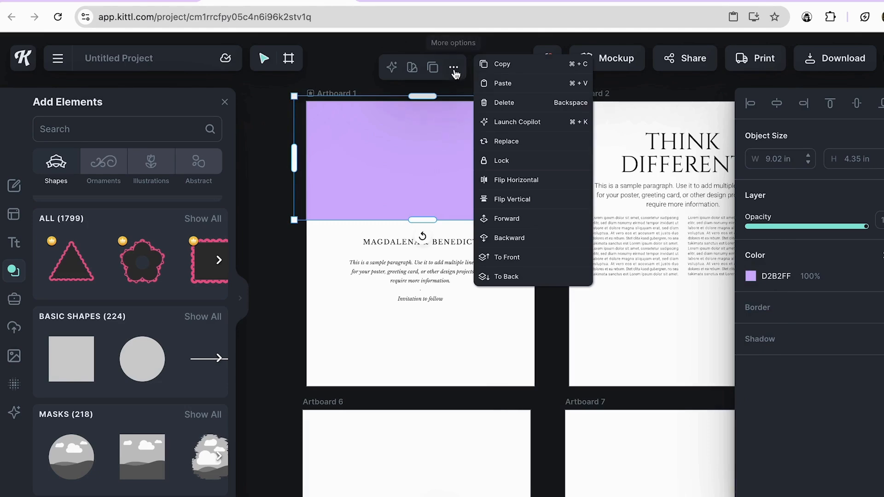
left_click(532, 274)
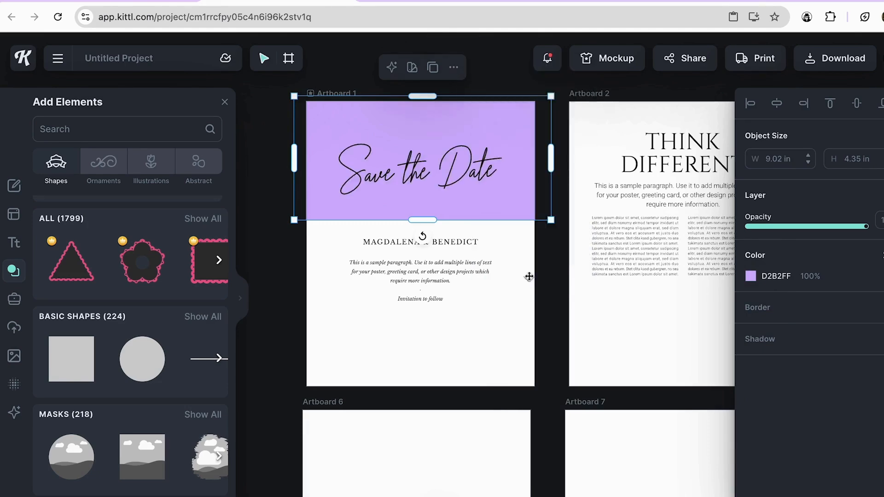
left_click(506, 322)
Place a copy of the purple rectangle across the lower part of Artboard 2 and move the page's text up above it
left_click(518, 201)
left_click_drag(505, 114, 649, 325)
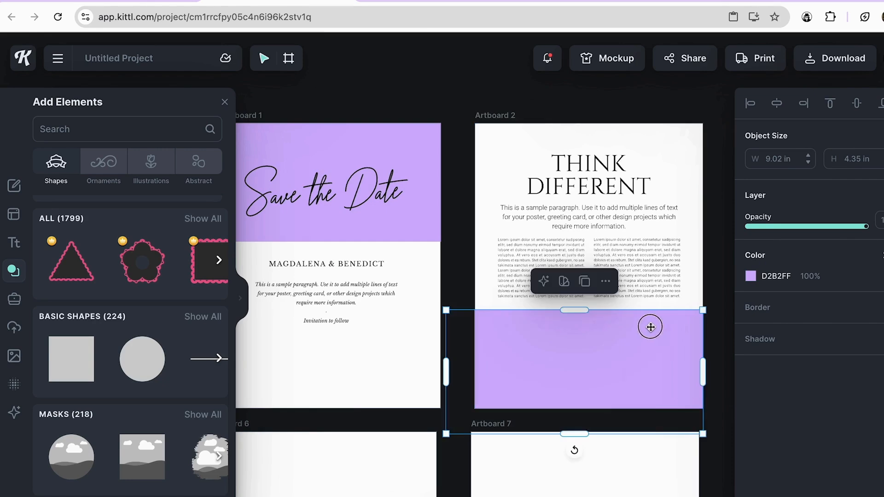
left_click(698, 159)
left_click_drag(500, 131, 672, 286)
left_click_drag(677, 296, 642, 273)
Extend the purple rectangle on Artboard 2 upward to about 4.71 inches high and move the text block slightly higher
left_click(618, 345)
left_click_drag(592, 307, 589, 297)
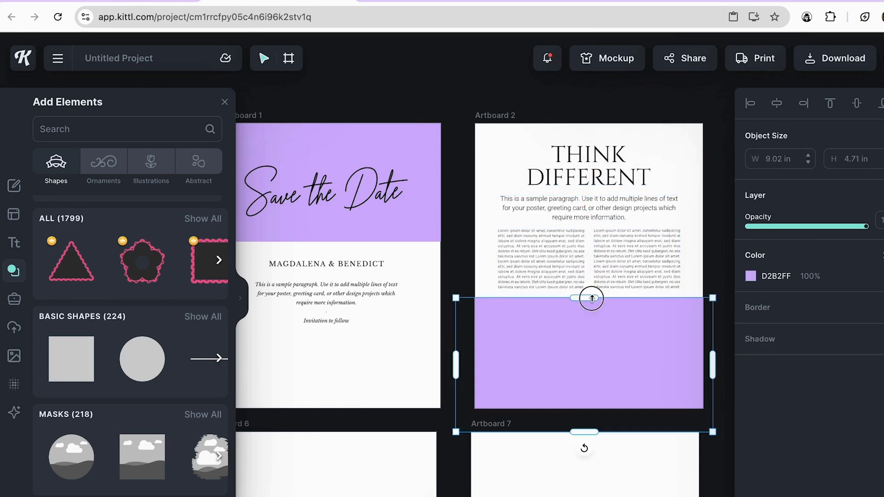
left_click(630, 115)
left_click_drag(520, 128, 631, 265)
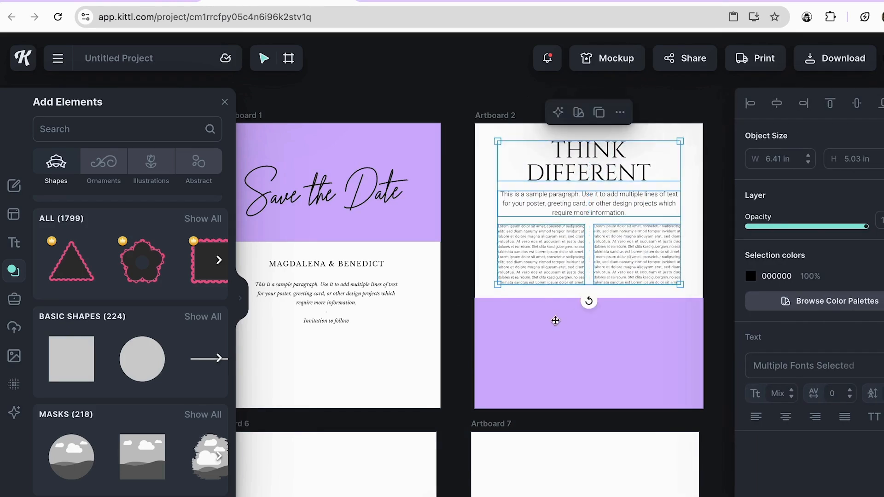
Insert the tall arch-shaped image mask with a rounded top from the full collection of masks
left_click(552, 379)
scroll(99, 437, "down", 2)
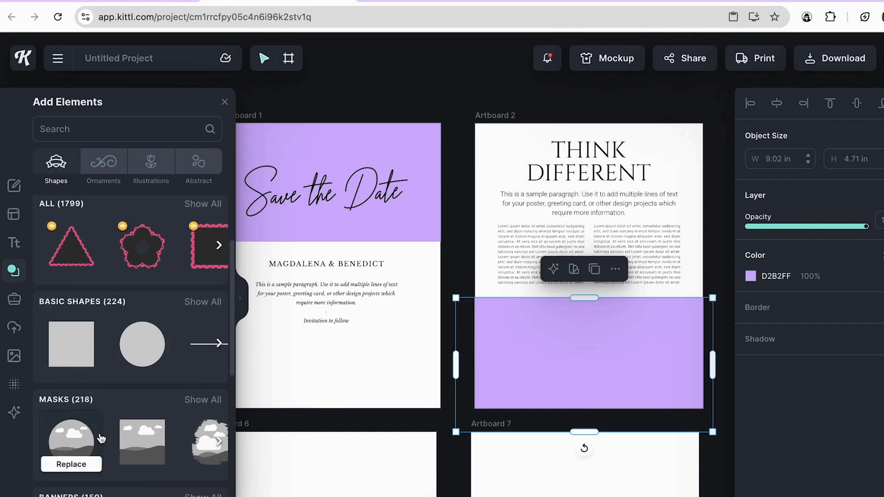
left_click(201, 342)
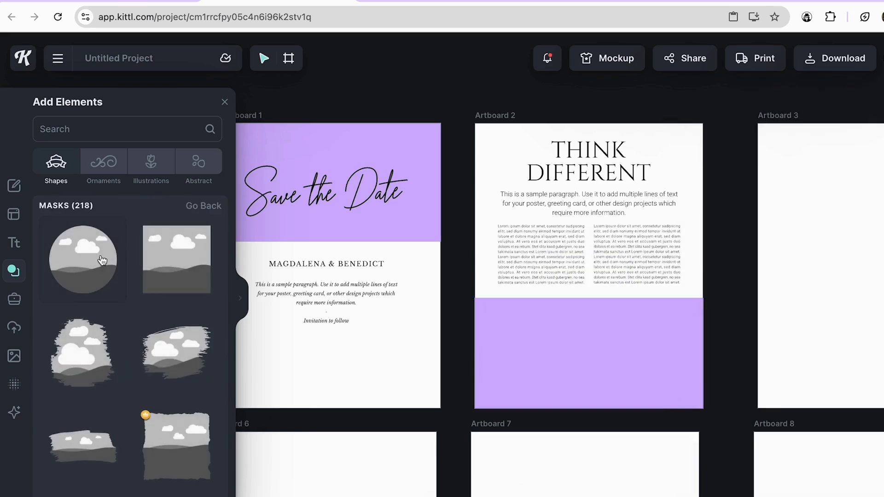
left_click(240, 298)
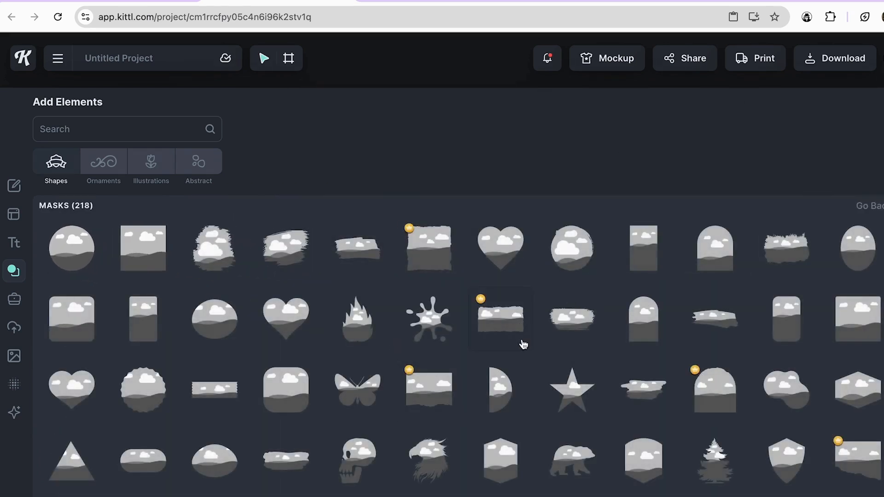
scroll(523, 344, "down", 5)
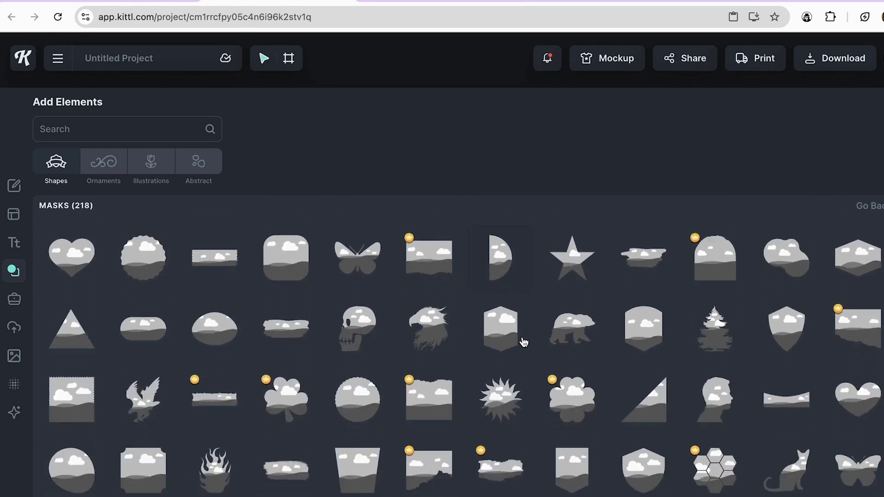
scroll(524, 342, "down", 4)
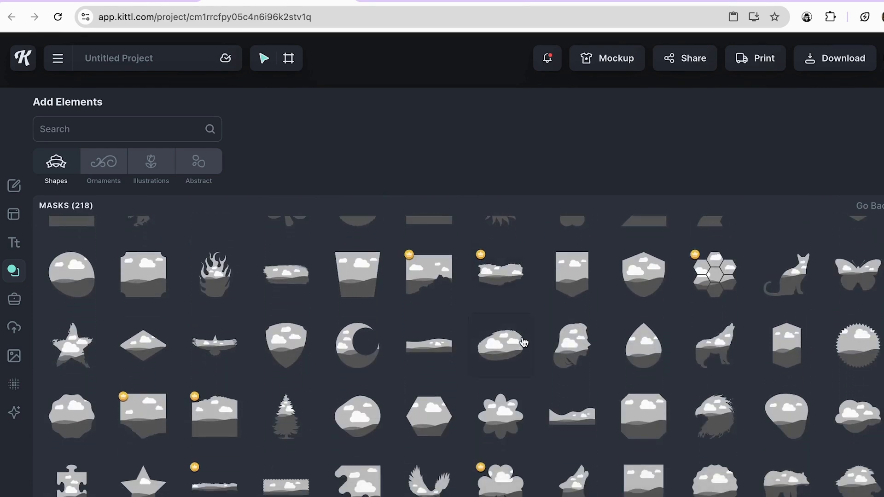
scroll(560, 362, "down", 4)
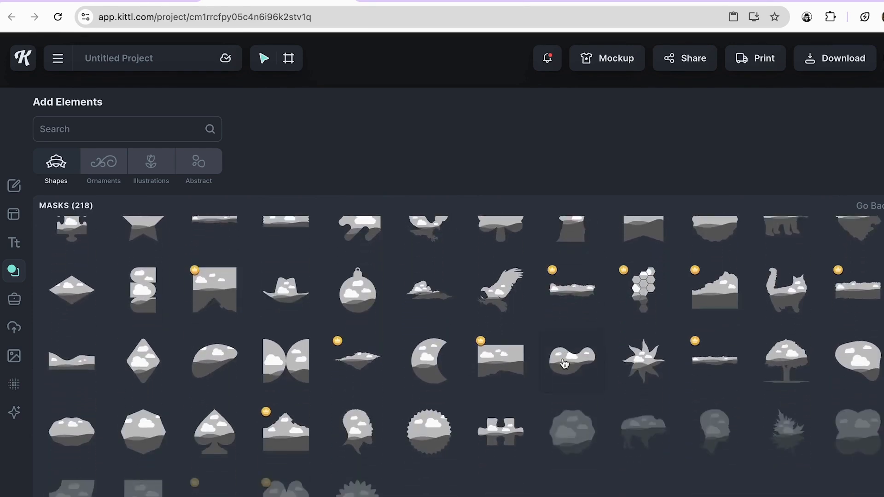
scroll(543, 363, "down", 4)
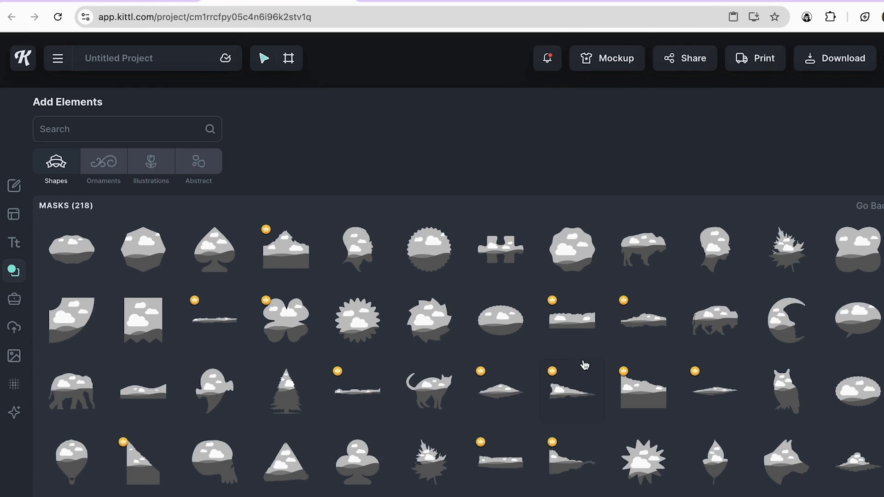
scroll(585, 365, "down", 6)
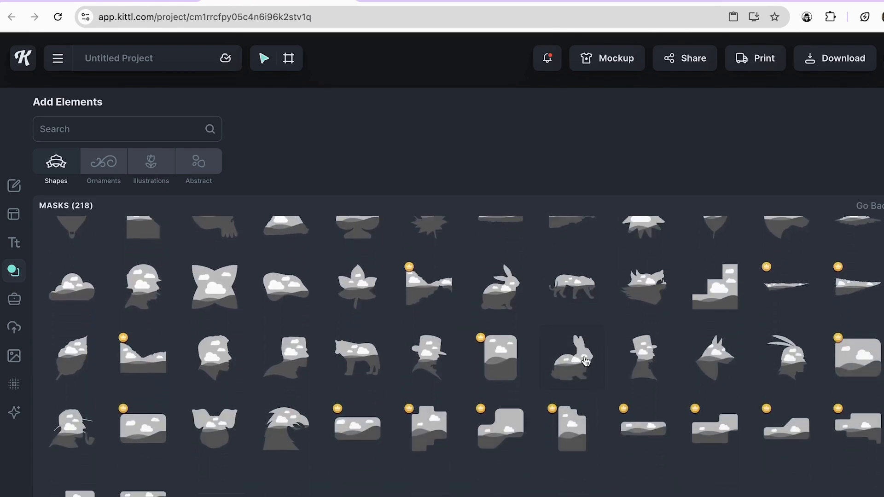
scroll(592, 317, "down", 1)
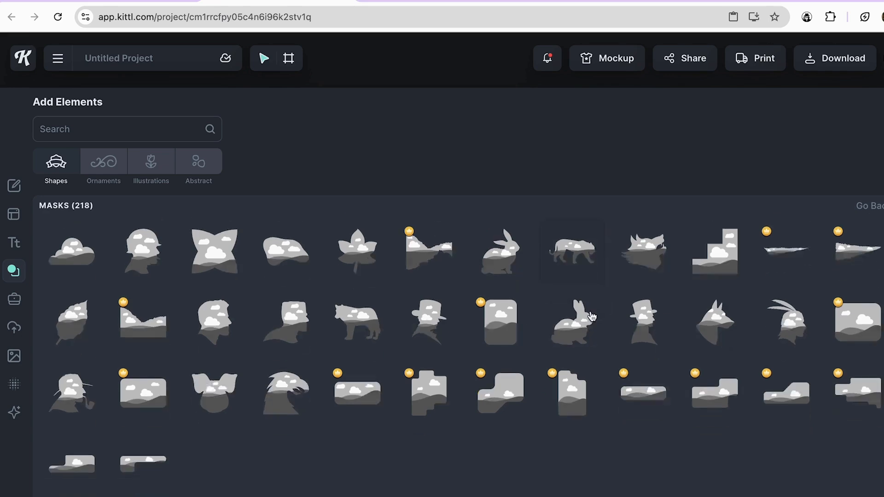
scroll(592, 317, "up", 8)
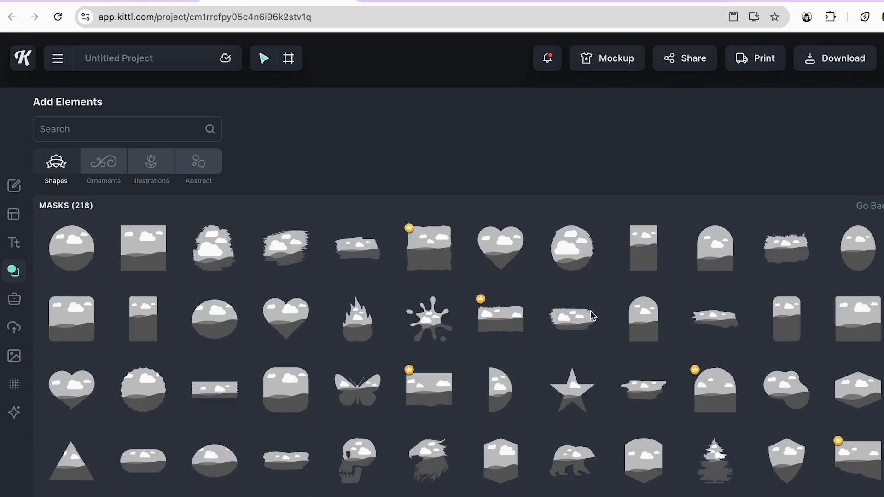
left_click(717, 256)
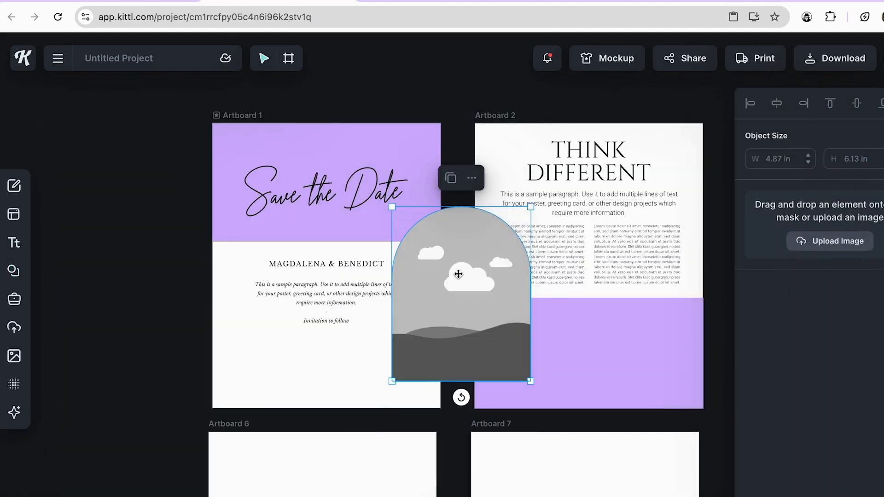
Shrink the arch mask to about 3.68 x 4.64 inches and centre it over the purple rectangle at the bottom of Artboard 2
left_click_drag(457, 277, 575, 315)
left_click_drag(508, 250, 545, 288)
left_click_drag(588, 325, 583, 328)
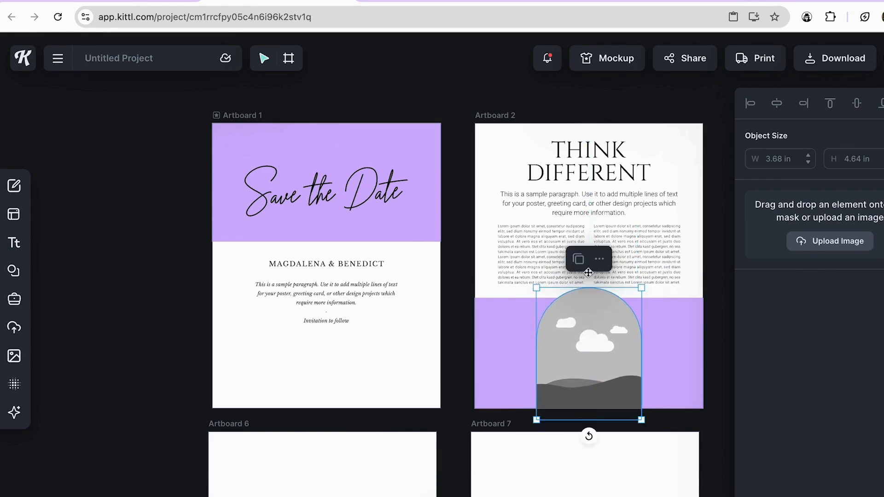
left_click(622, 93)
left_click(574, 366)
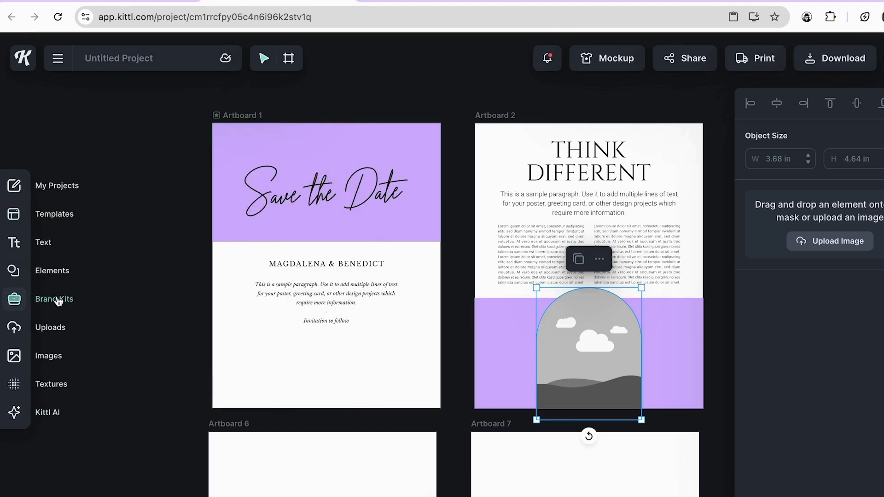
Search the stock photos for "skin" and fill the arch mask with the photo of a serum dropper over bare skin
left_click(14, 357)
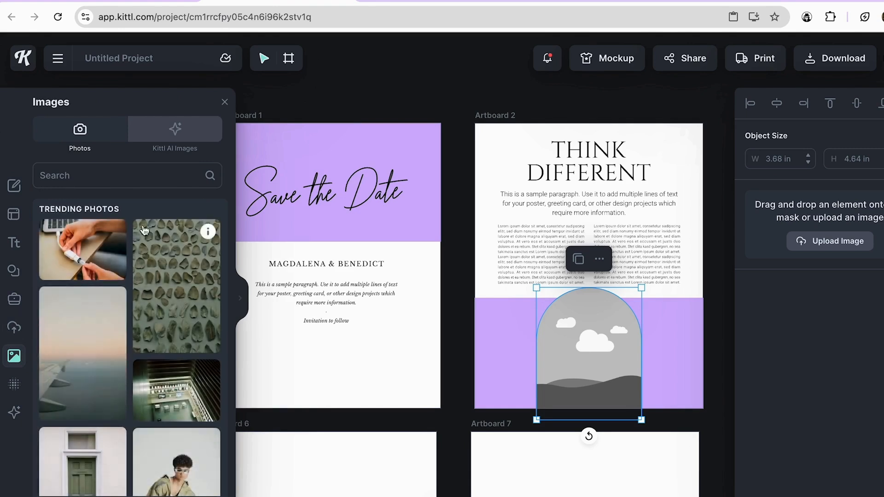
left_click(117, 166)
type("skin")
key("Return")
scroll(127, 386, "down", 8)
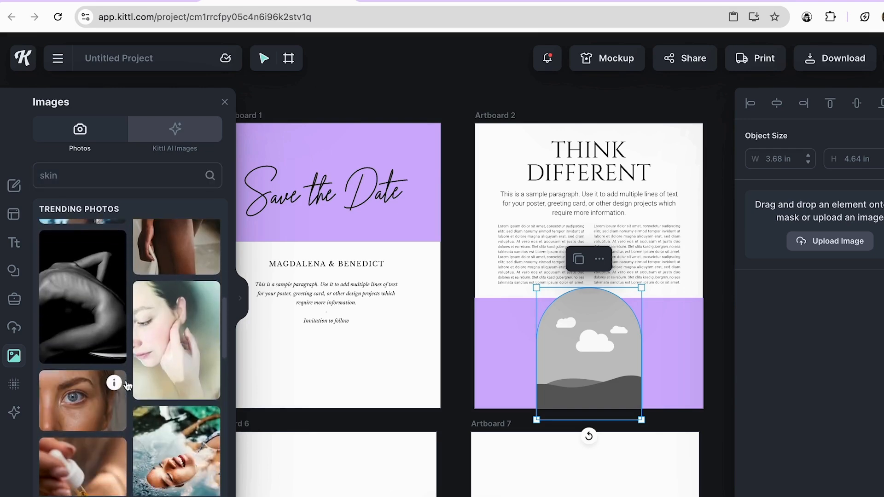
scroll(127, 385, "down", 1)
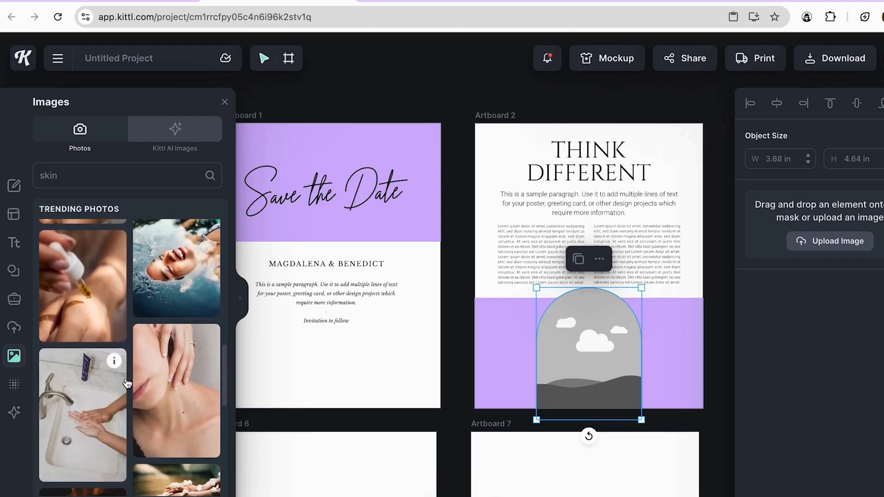
left_click_drag(76, 280, 592, 345)
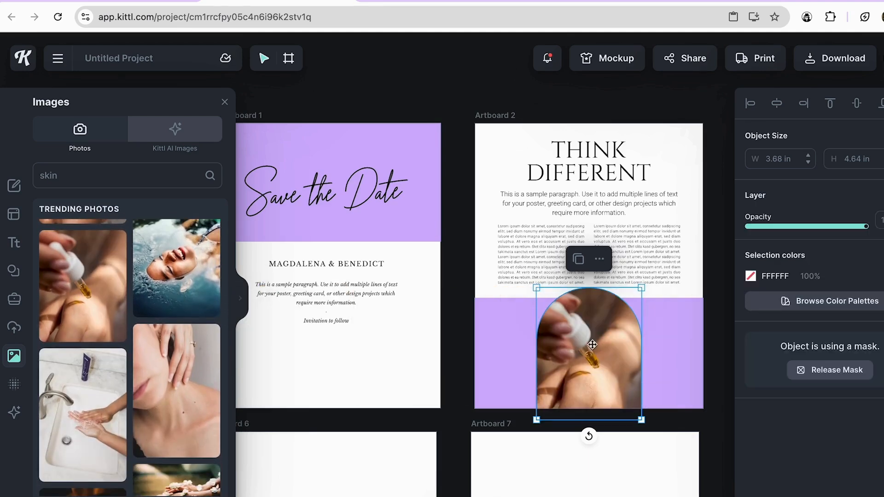
Enlarge the dropper photo inside the arch mask to about 5.19 x 6.49 inches and recentre it within the arch
left_click(569, 366)
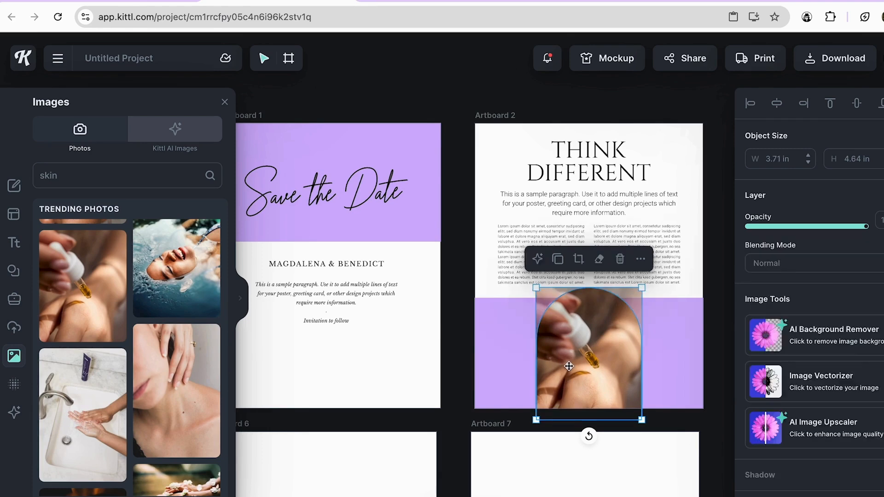
left_click_drag(536, 288, 494, 239)
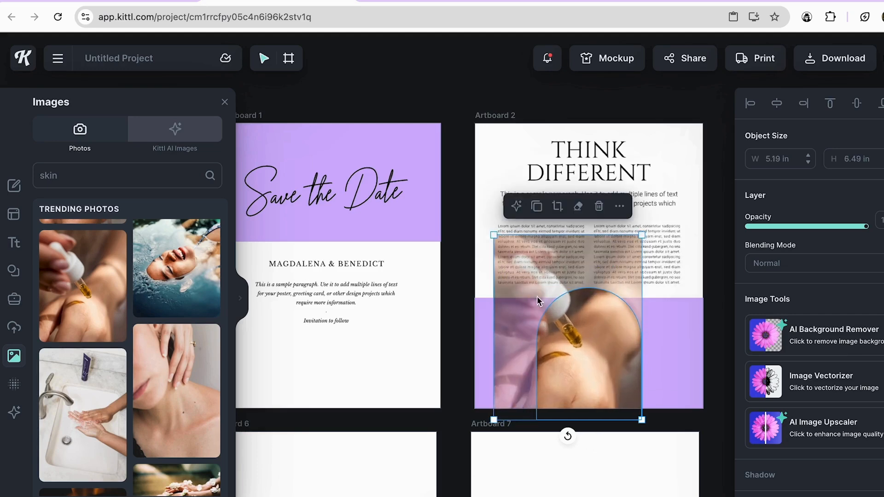
mouse_move(539, 302)
left_mouse_down()
mouse_move(547, 313)
mouse_move(534, 286)
left_mouse_up()
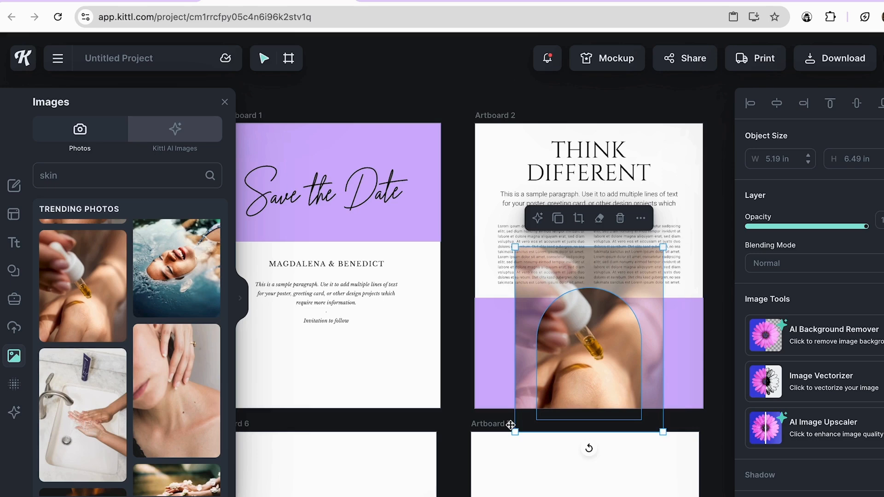
left_click(445, 408)
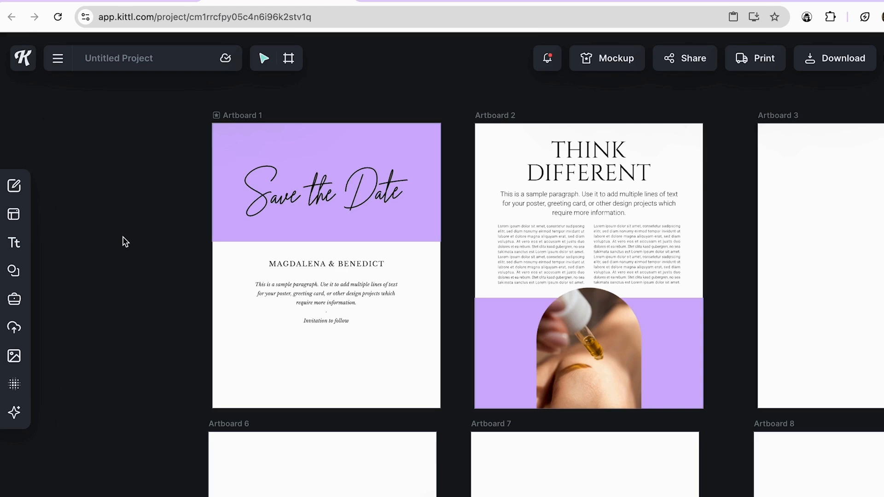
Open the AI Image Generator and enter the prompt "Create a girl doing skincare"
left_click(14, 413)
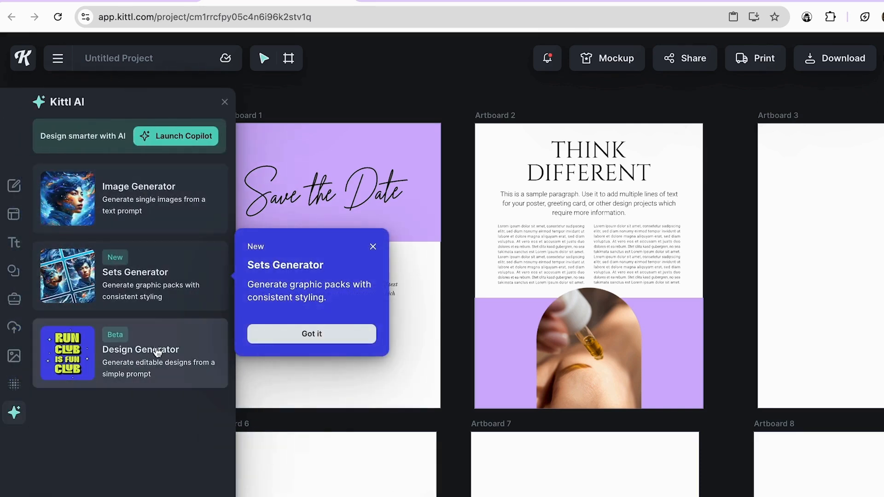
left_click(164, 205)
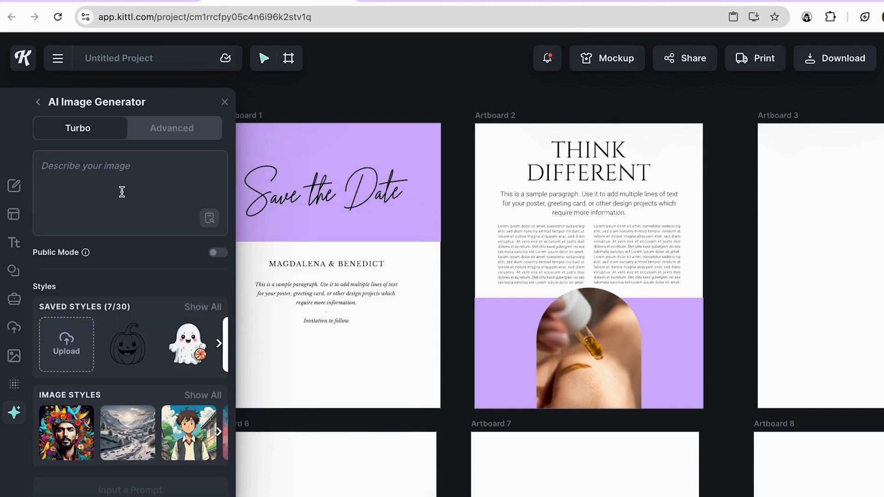
left_click(95, 172)
left_click(90, 171)
type("Create a girl doing skincare")
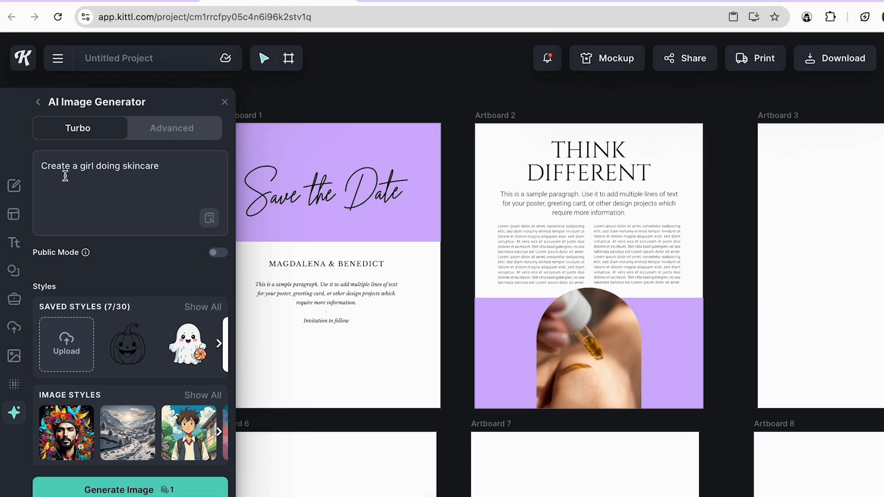
Browse the available AI image styles, choose Retro photo, and generate the skincare image
scroll(163, 383, "down", 3)
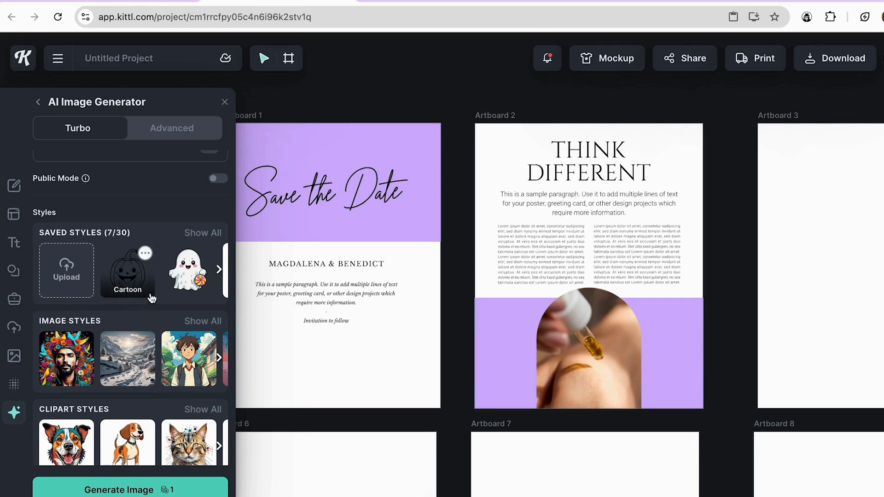
scroll(81, 360, "down", 1)
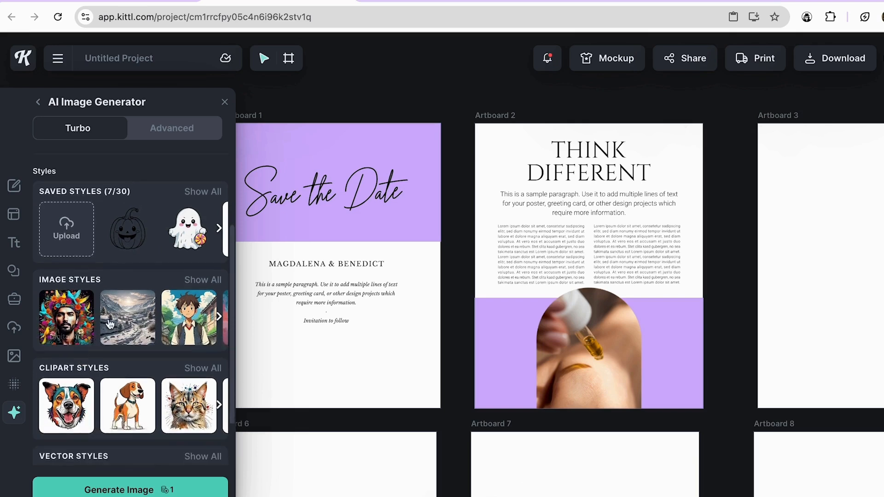
scroll(95, 254, "down", 2)
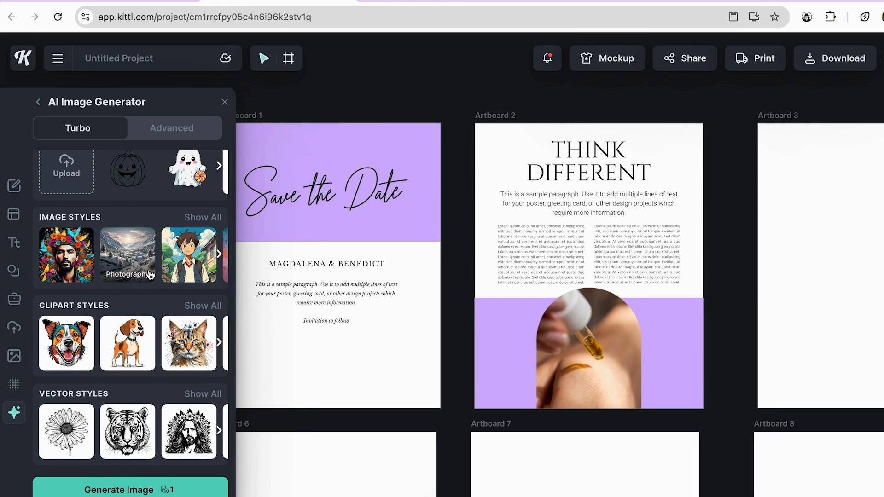
left_click(204, 218)
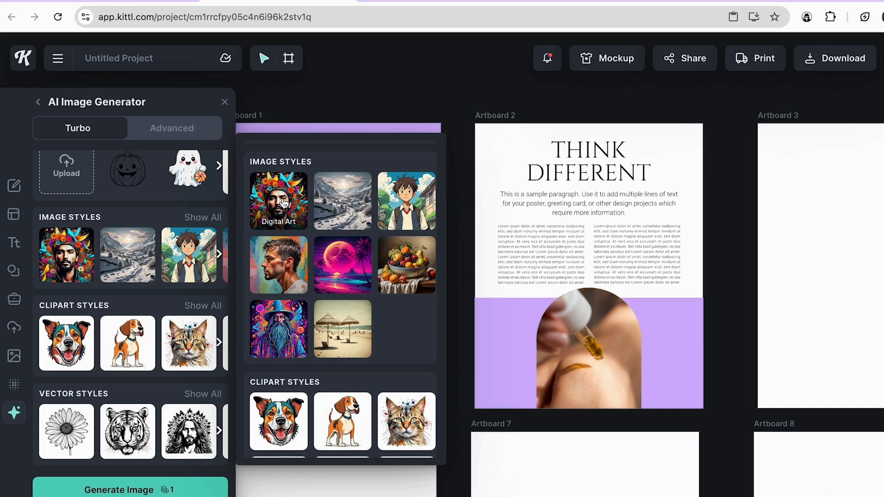
scroll(347, 339, "down", 3)
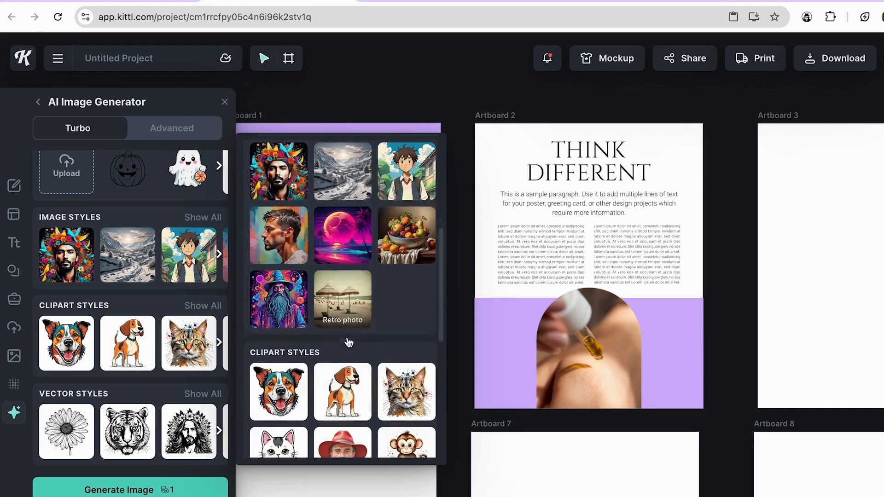
scroll(348, 338, "down", 5)
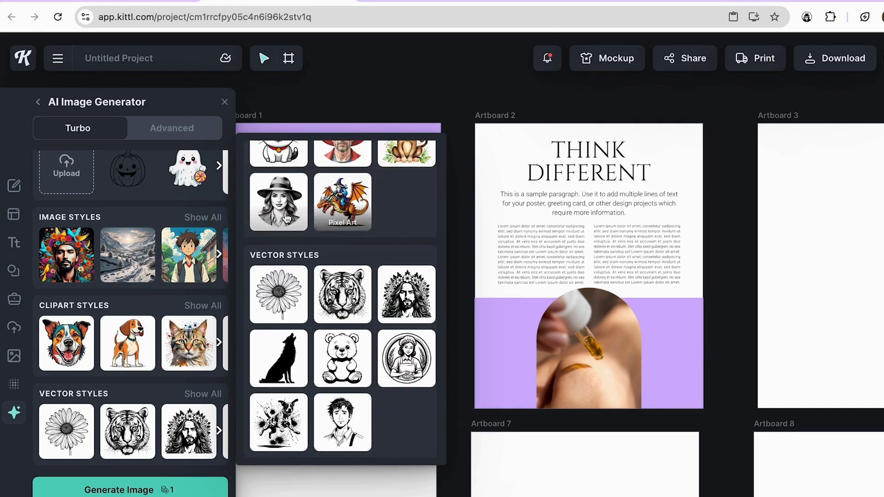
scroll(339, 239, "up", 8)
scroll(339, 240, "down", 2)
scroll(339, 239, "up", 2)
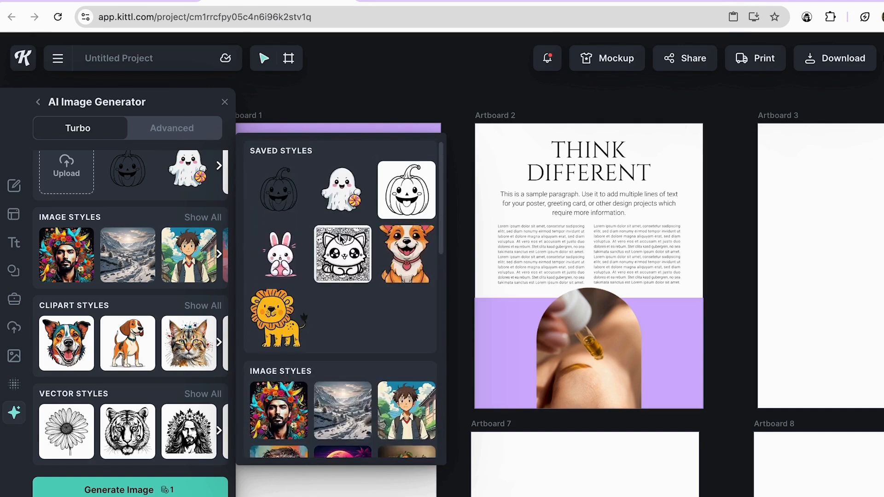
scroll(341, 239, "down", 2)
scroll(339, 239, "down", 2)
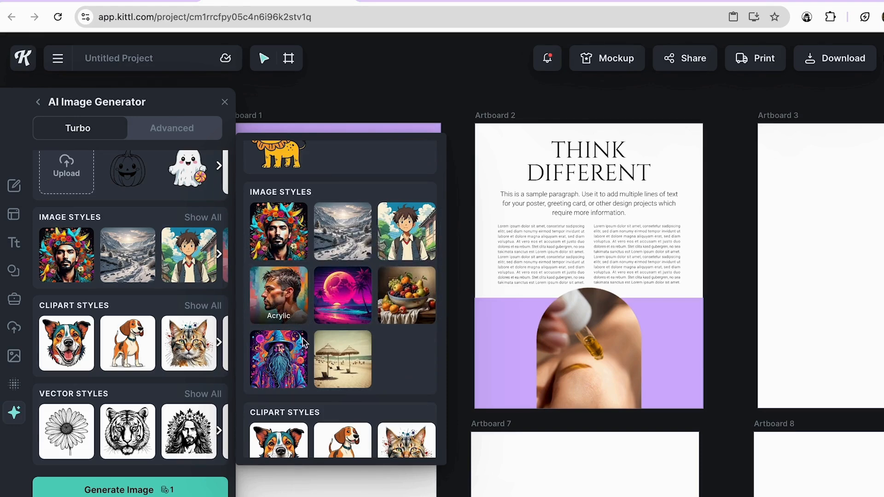
left_click(346, 354)
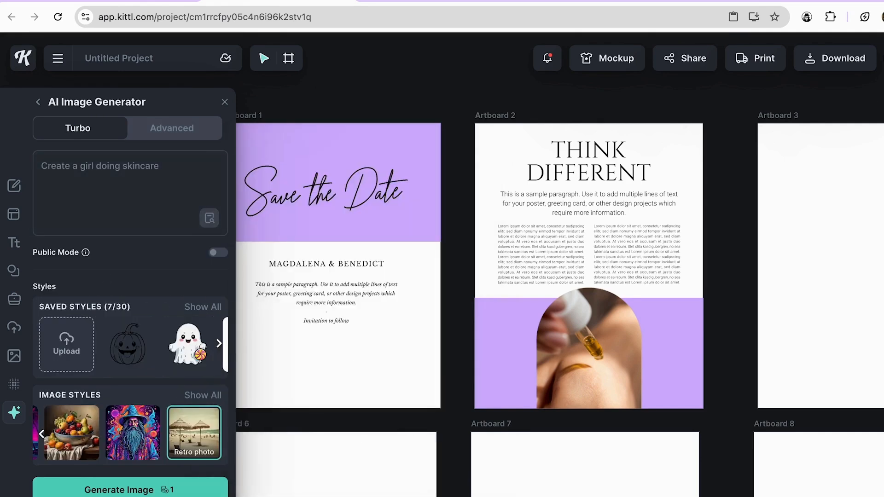
left_click(138, 492)
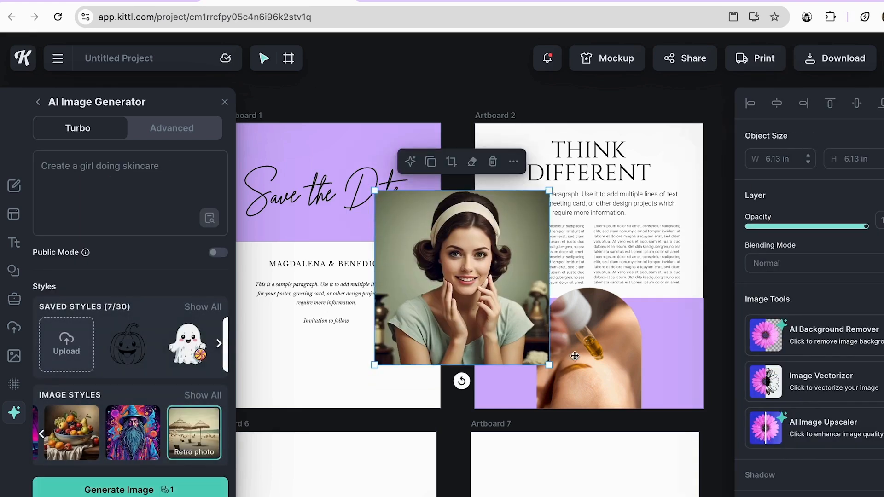
Remove the dropper photo from the arch mask on Artboard 2 and fill the arch with the generated retro portrait
left_click(592, 333)
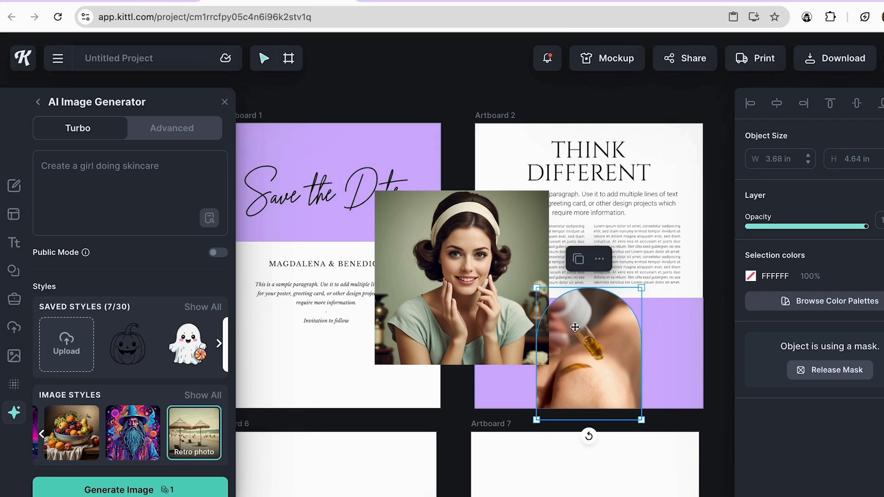
left_click(600, 261)
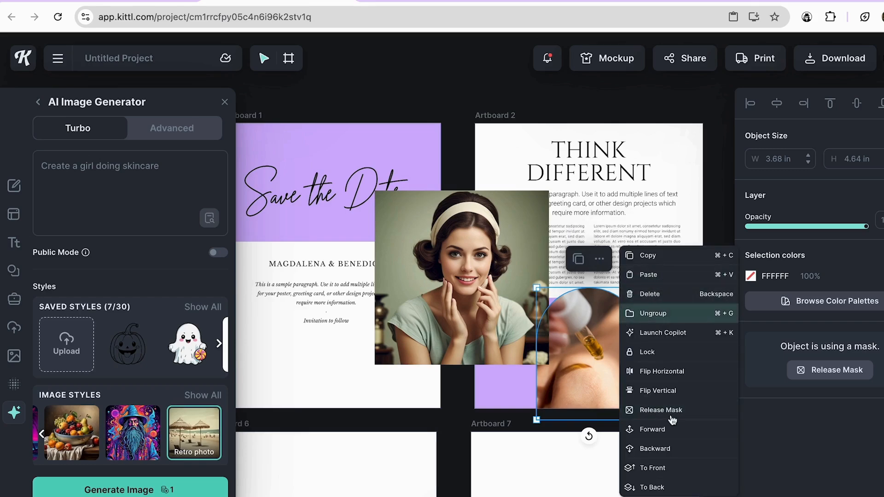
left_click(662, 315)
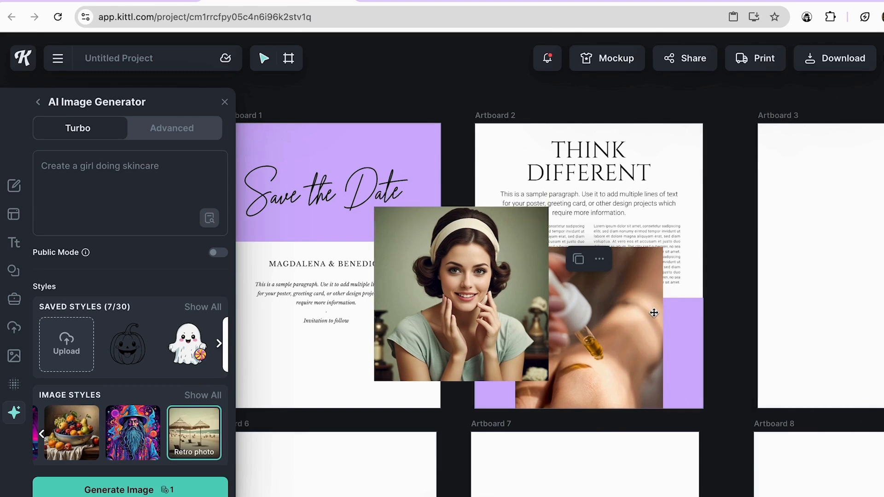
left_click(654, 313)
key("Delete")
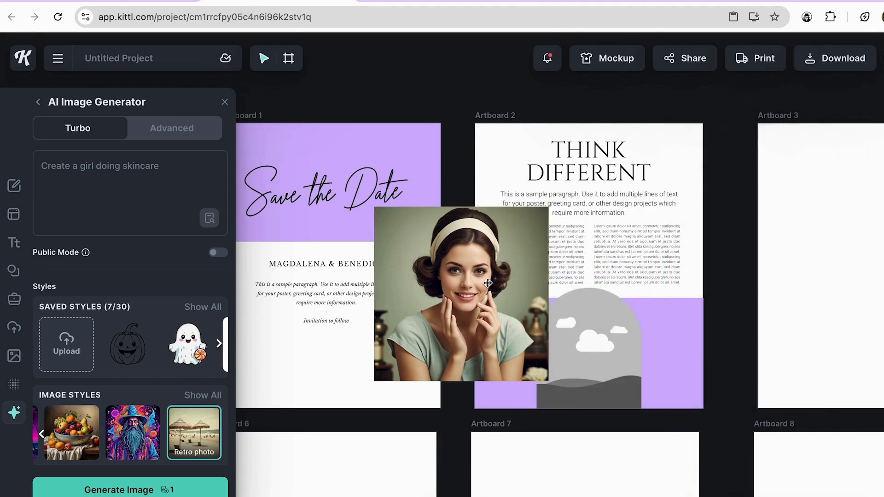
left_click_drag(488, 283, 585, 343)
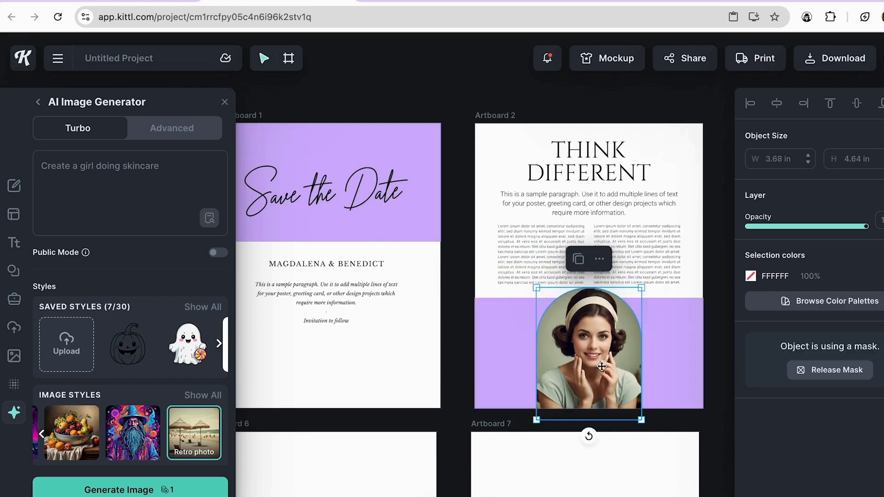
left_click(483, 339)
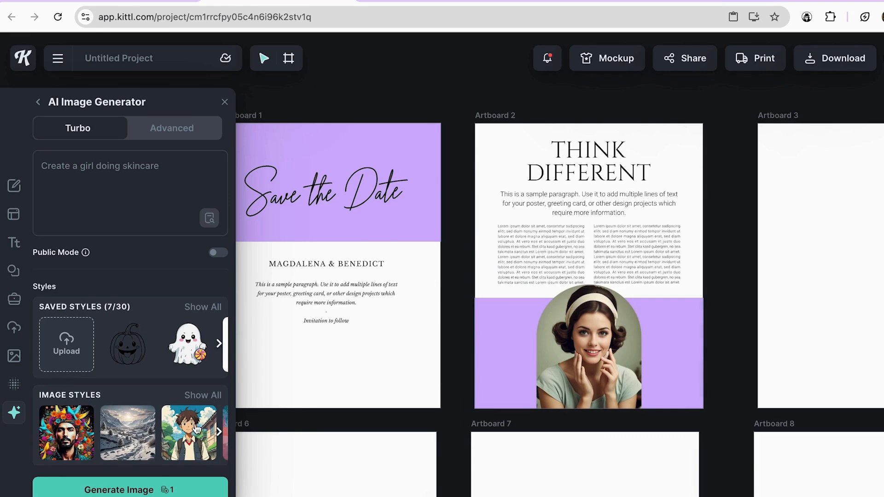
Switch the AI Image Generator to Advanced mode and set the aspect ratio to 16:9
left_click(167, 135)
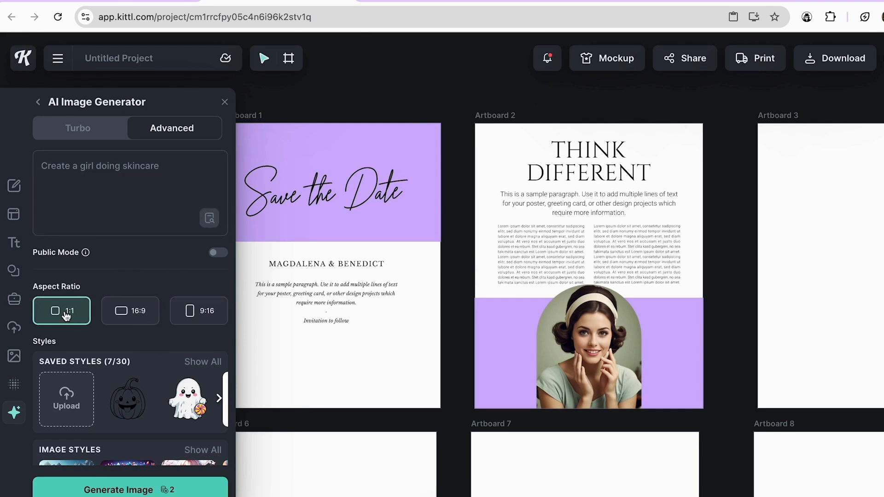
left_click(130, 315)
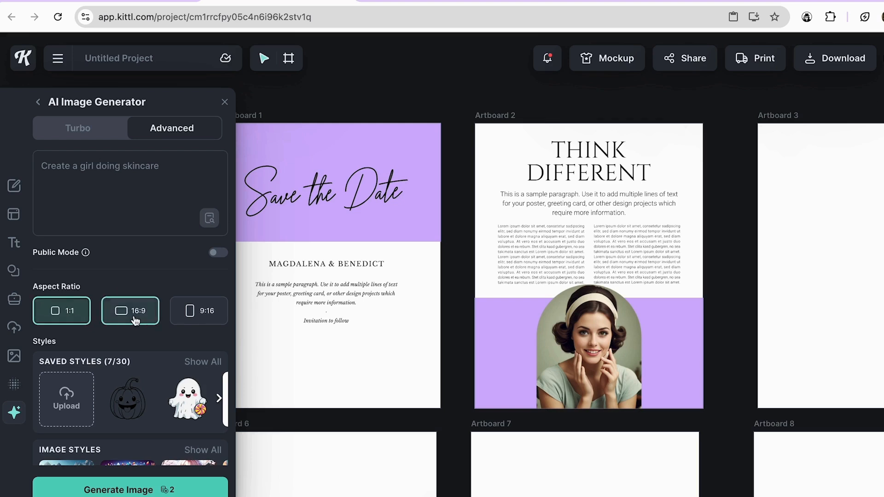
left_click(199, 317)
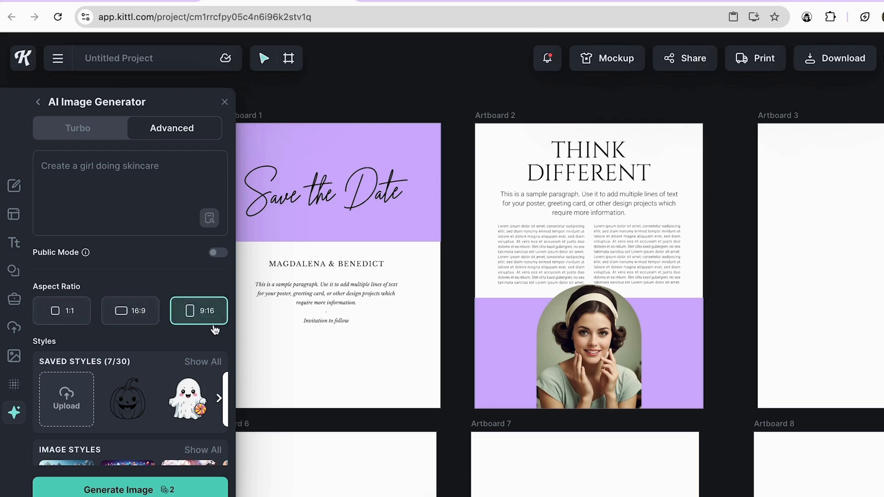
left_click(125, 304)
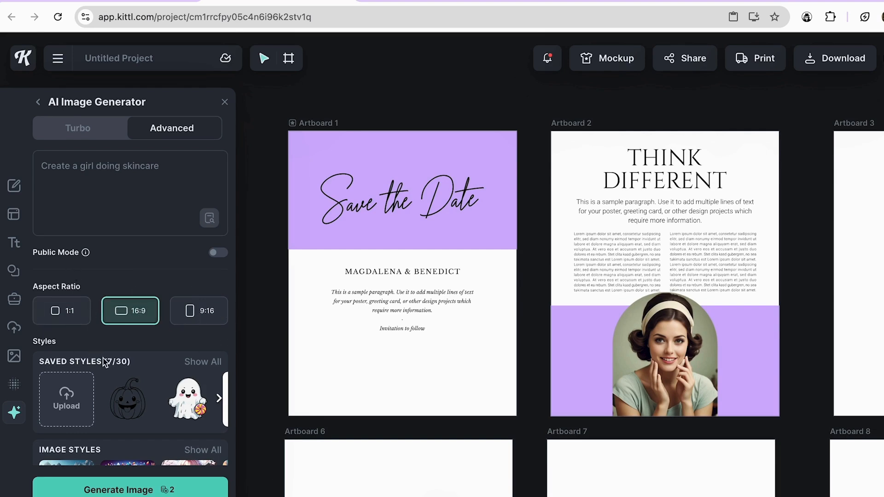
Browse the advanced image, pattern and clipart styles and choose the Photography image style
scroll(111, 359, "down", 2)
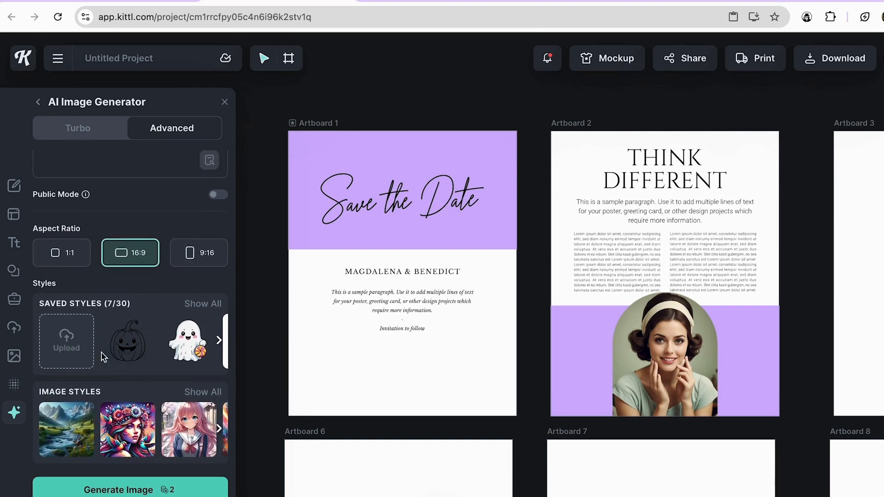
scroll(104, 357, "down", 1)
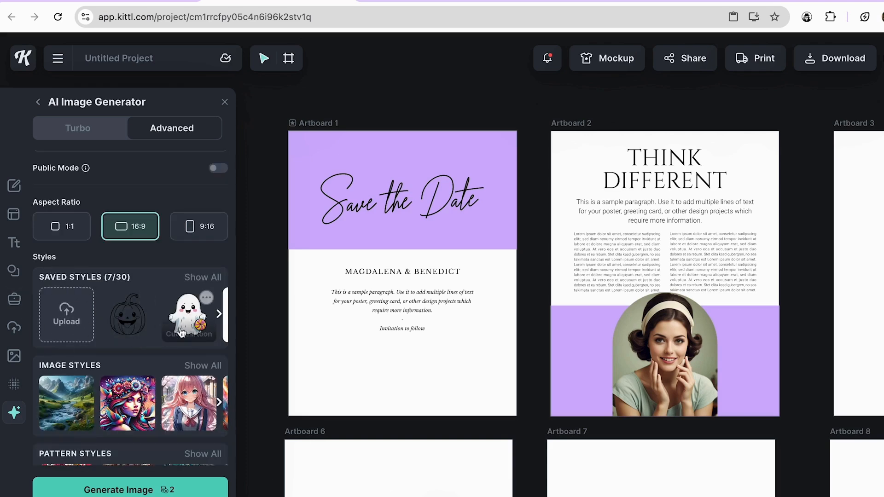
scroll(79, 313, "down", 2)
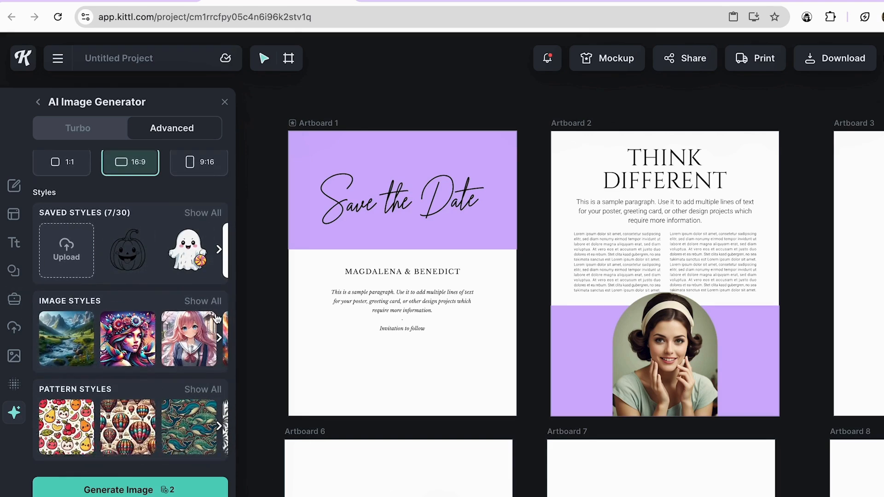
left_click(202, 301)
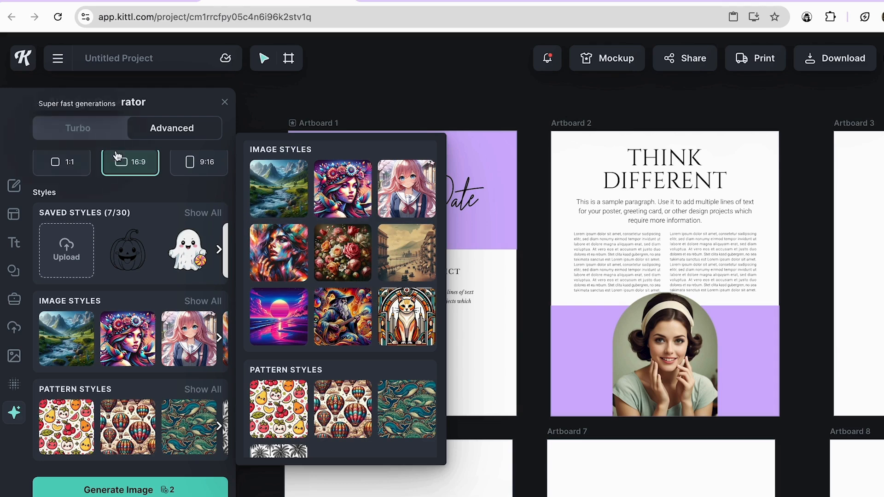
scroll(310, 351, "down", 3)
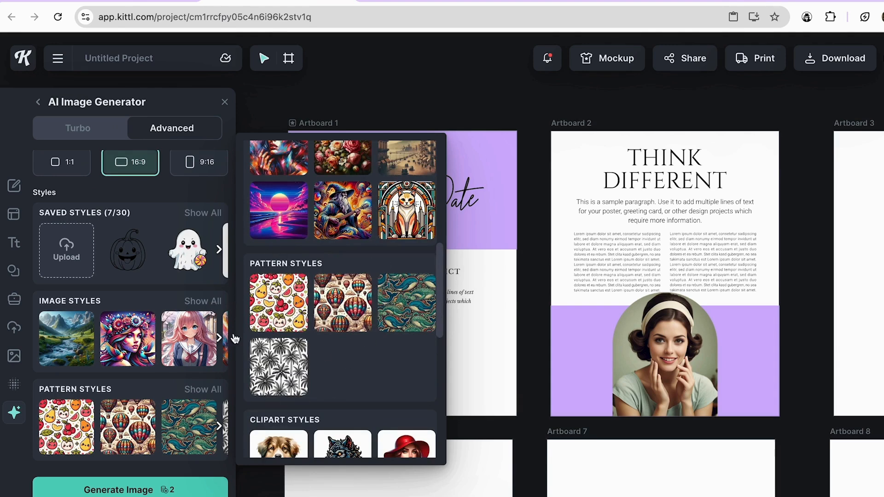
scroll(311, 331, "up", 9)
scroll(311, 317, "down", 3)
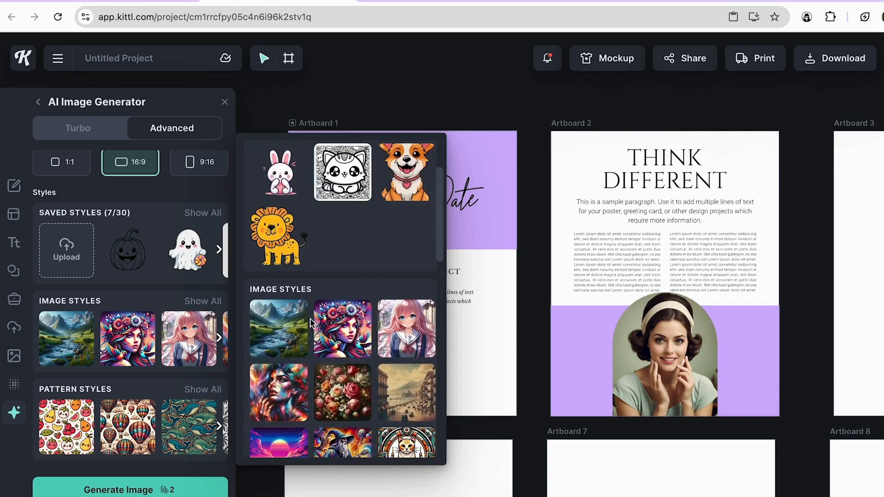
left_click(271, 333)
scroll(163, 374, "down", 4)
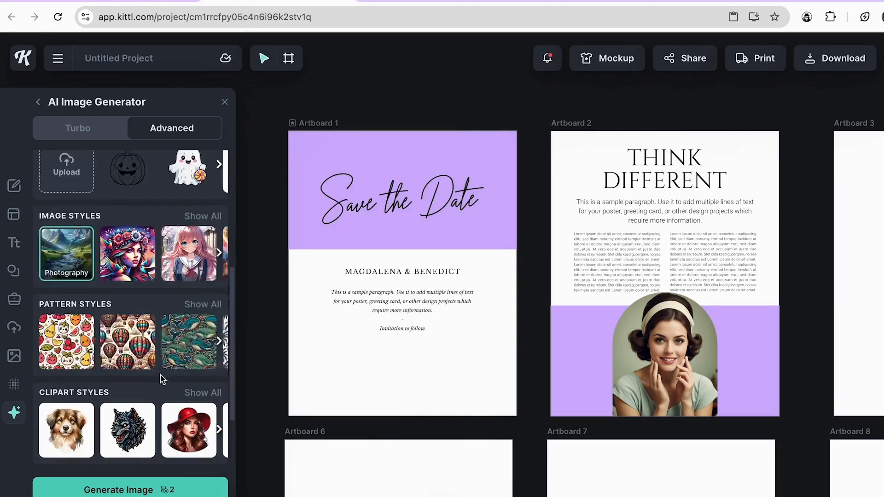
Generate the skincare image and place it in the bottom-left corner of Artboard 1
scroll(179, 385, "up", 8)
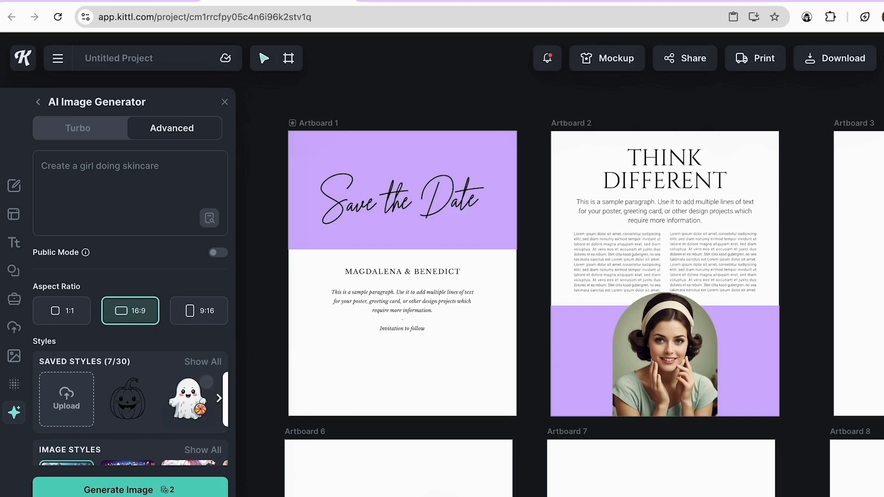
left_click(130, 489)
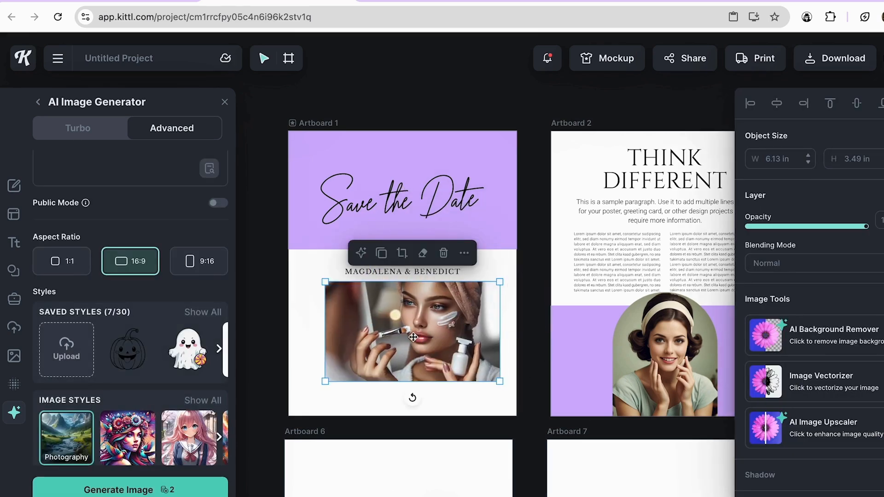
left_click_drag(413, 337, 378, 391)
left_click(329, 270)
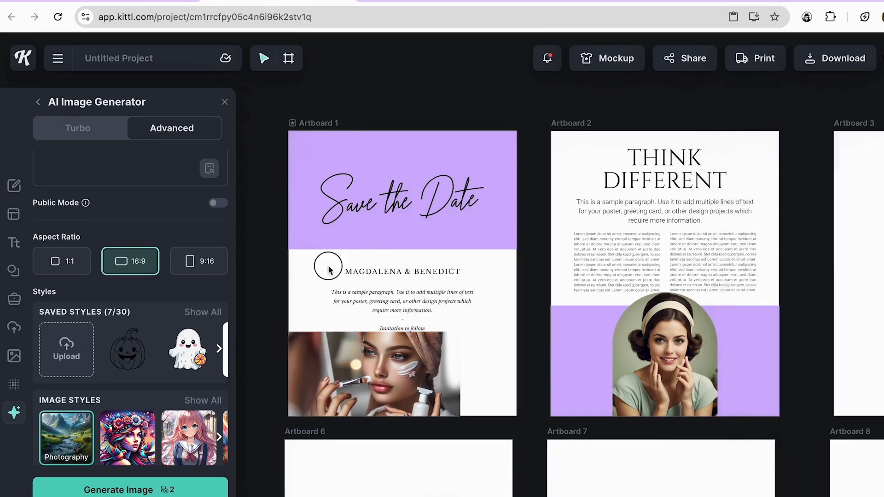
Move the text group on Artboard 1 slightly up and shorten the purple rectangle behind the title from its lower edge
left_click_drag(328, 269, 430, 292)
left_click(471, 243)
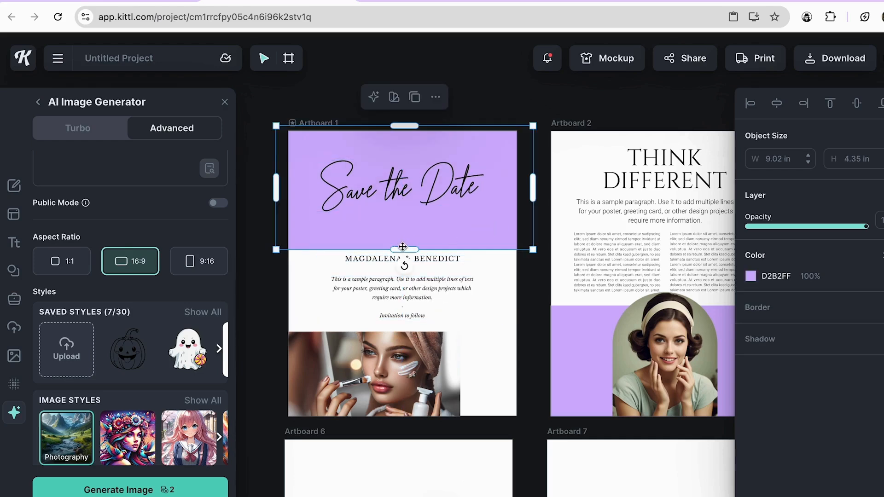
left_click_drag(402, 247, 402, 213)
left_click(342, 252)
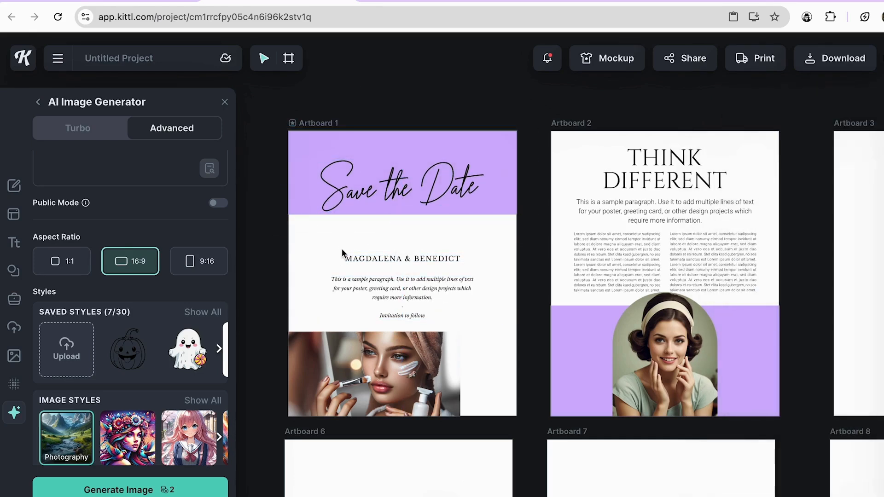
Enlarge the generated skincare photo to about 8.16 x 4.66 inches so it spans the bottom of Artboard 1
left_click_drag(374, 376, 420, 375)
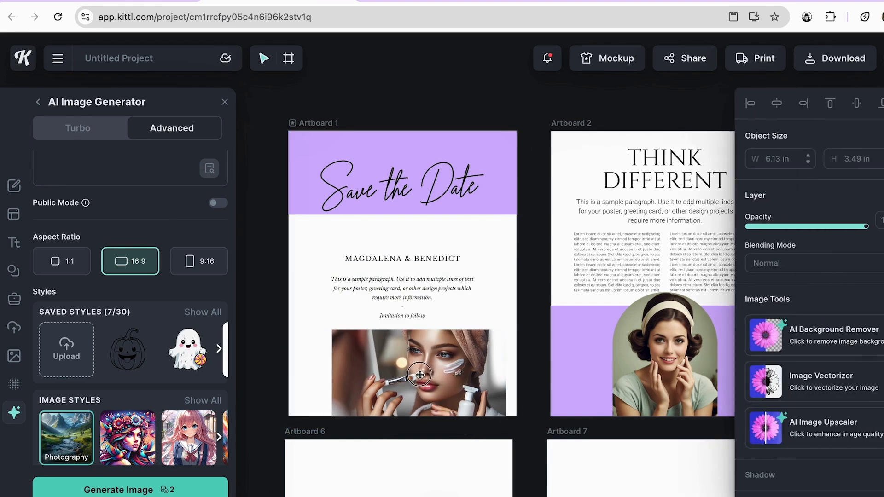
double_click(420, 375)
left_click(323, 332)
left_click(337, 334)
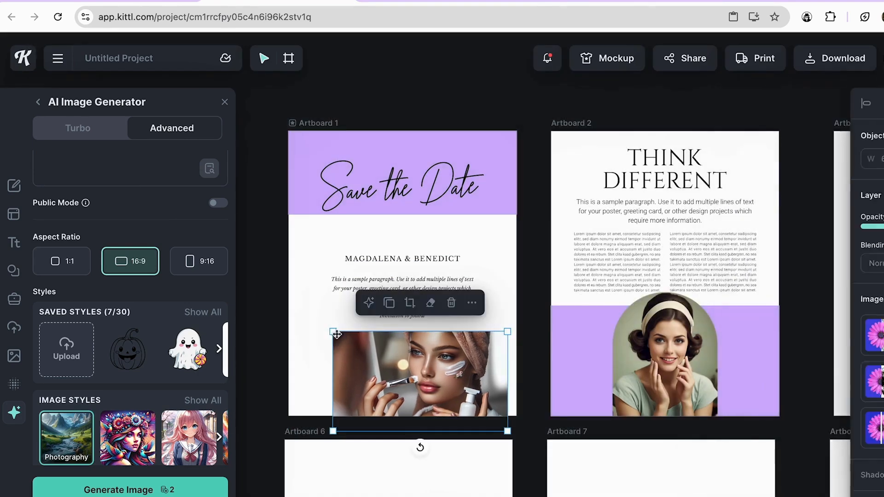
left_click_drag(332, 332, 271, 325)
left_click_drag(433, 374, 433, 397)
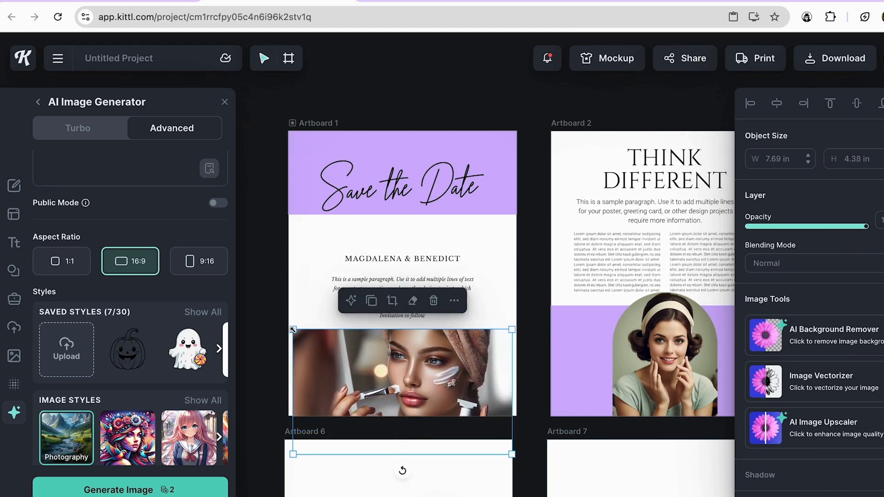
mouse_move(293, 329)
left_mouse_down()
mouse_move(272, 327)
mouse_move(289, 322)
left_mouse_up()
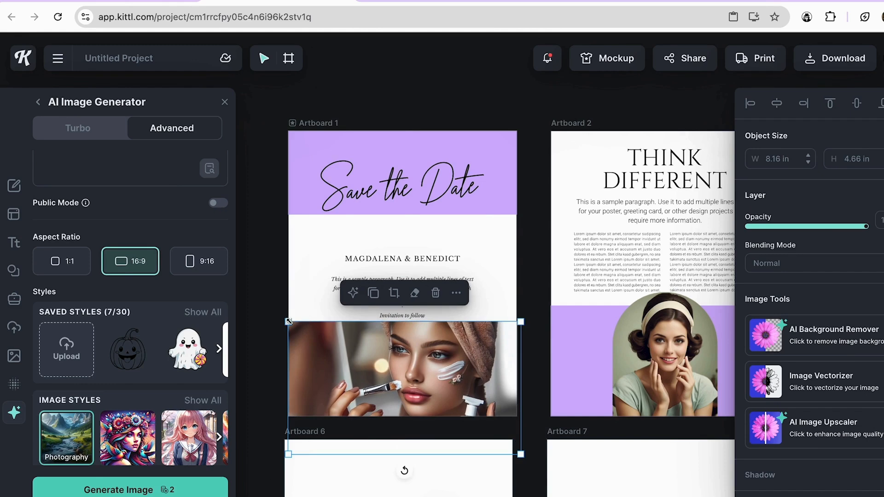
Ungroup the text on Artboard 1 to raise the subheading and paragraph above the photo and recentre the title in the purple band
left_click(329, 290)
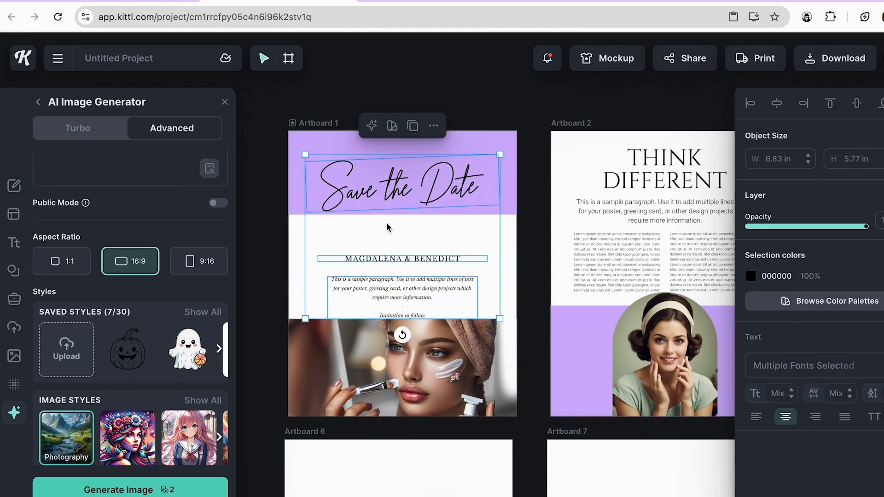
left_click(431, 129)
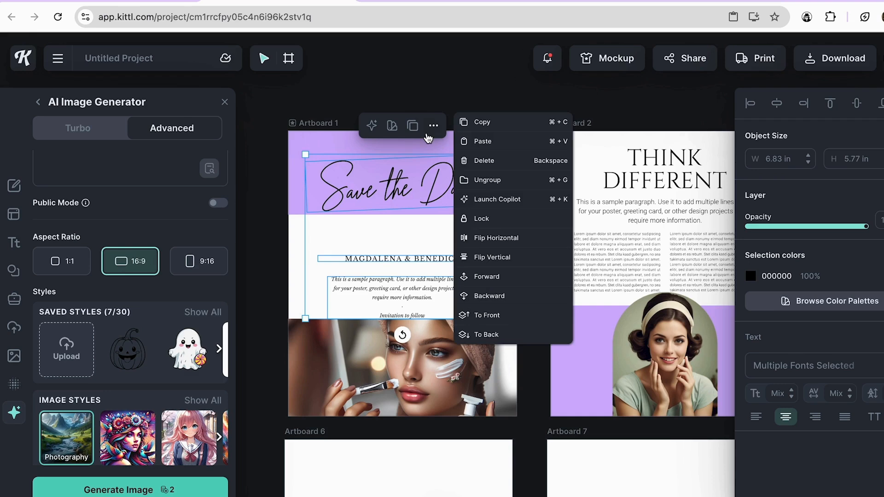
left_click(503, 189)
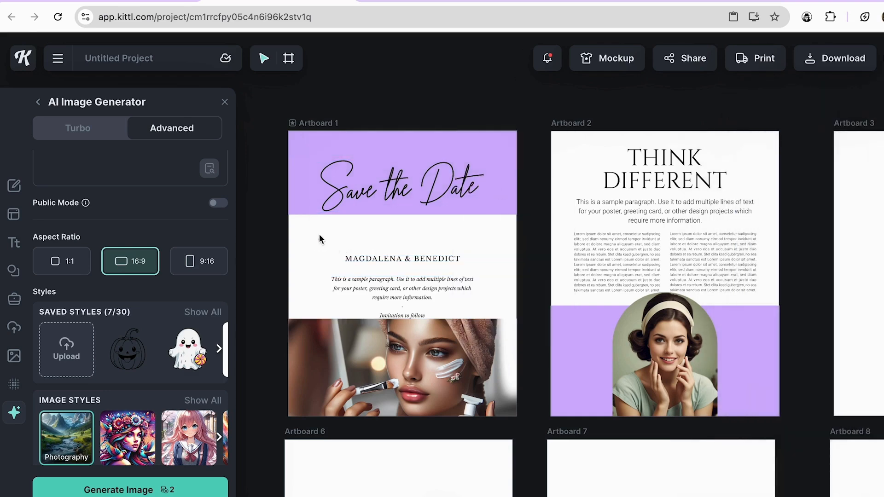
left_click_drag(319, 235, 466, 320)
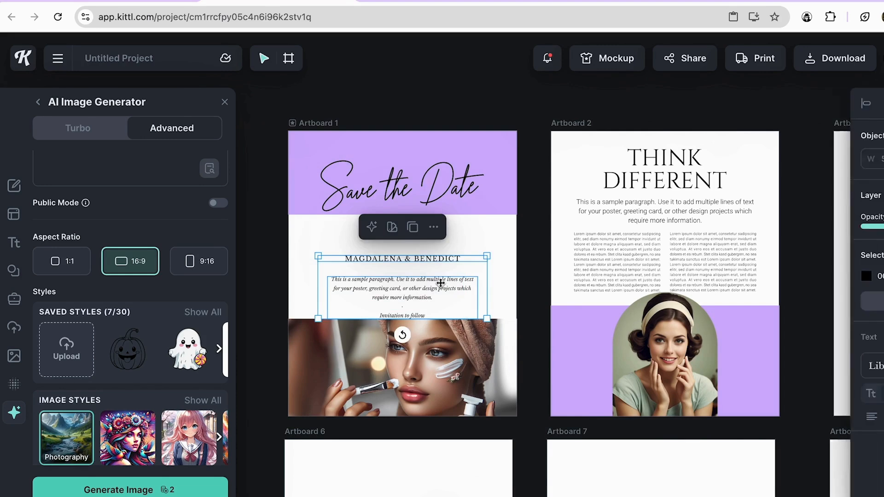
left_click_drag(435, 278, 432, 259)
left_click(287, 246)
left_click_drag(401, 190, 404, 178)
left_click(506, 255)
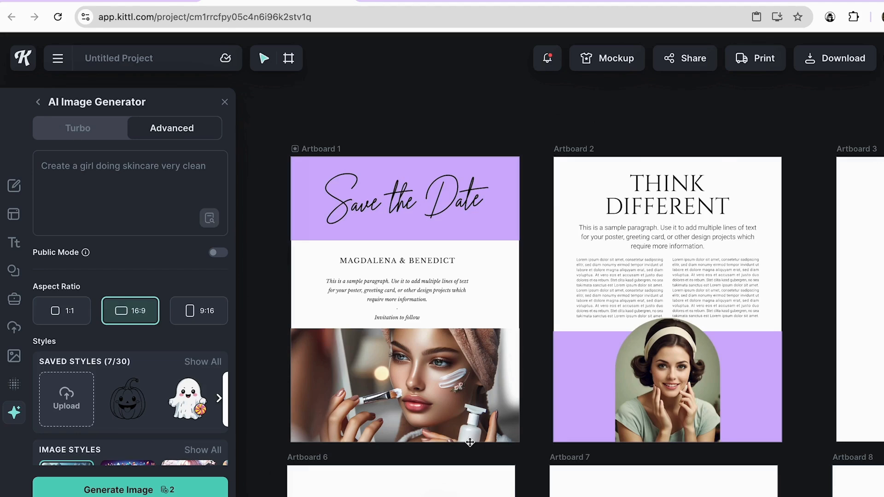
Download all ten artboards as a PDF with the artboards combined into one file
left_click(828, 57)
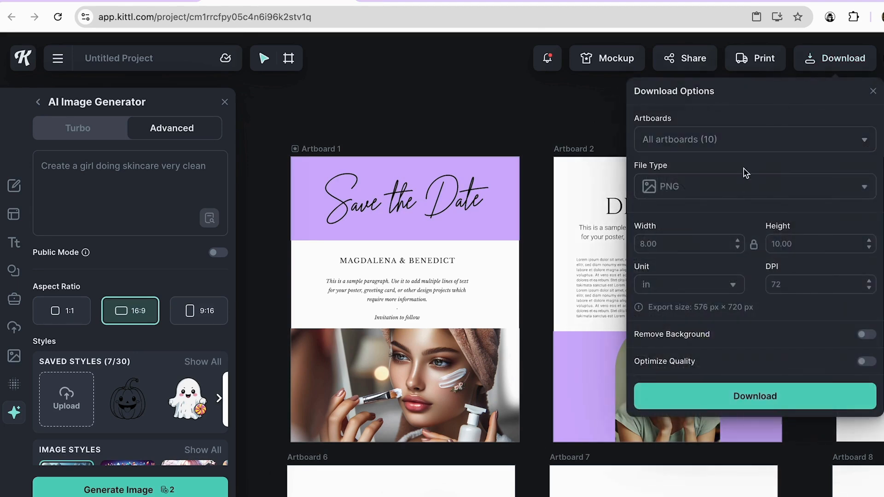
left_click(736, 184)
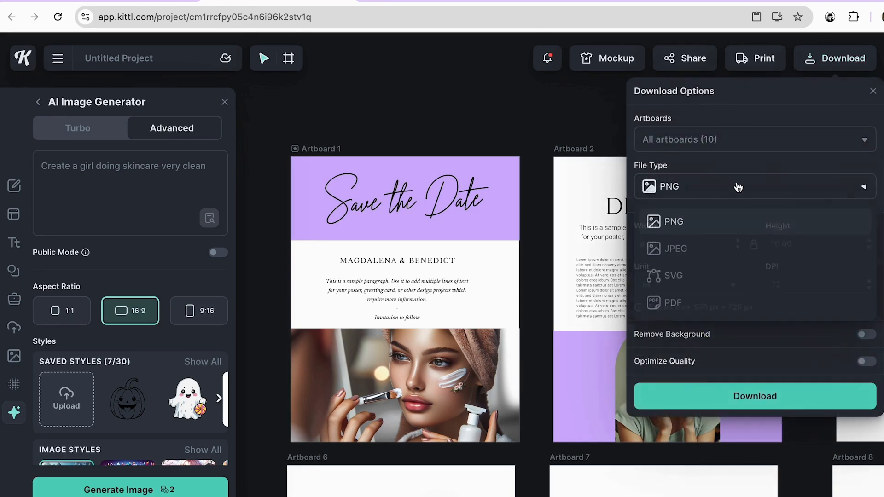
left_click(695, 302)
left_click(641, 214)
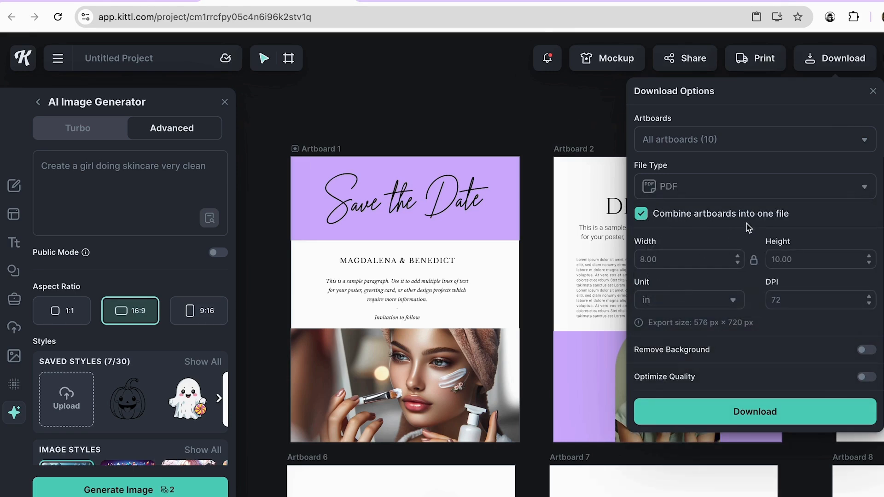
left_click(689, 421)
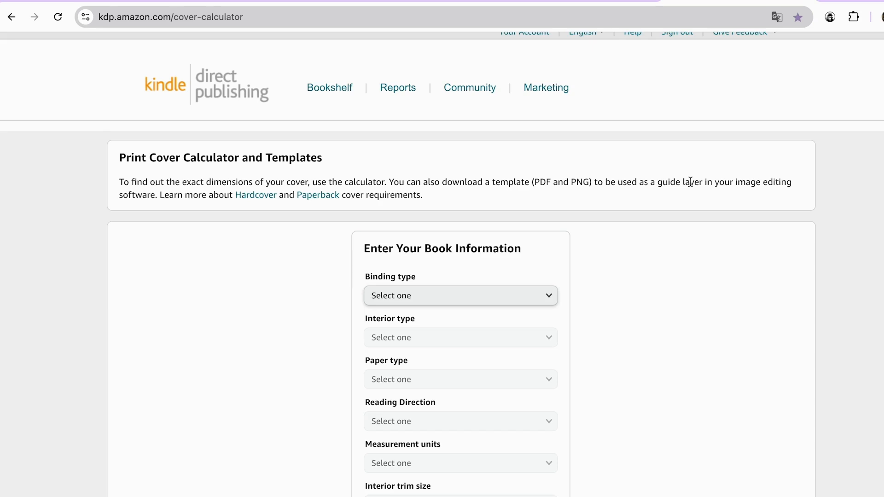
Set the KDP cover calculator's binding type to Paperback and its interior type to Standard color
scroll(691, 182, "down", 1)
left_click(510, 238)
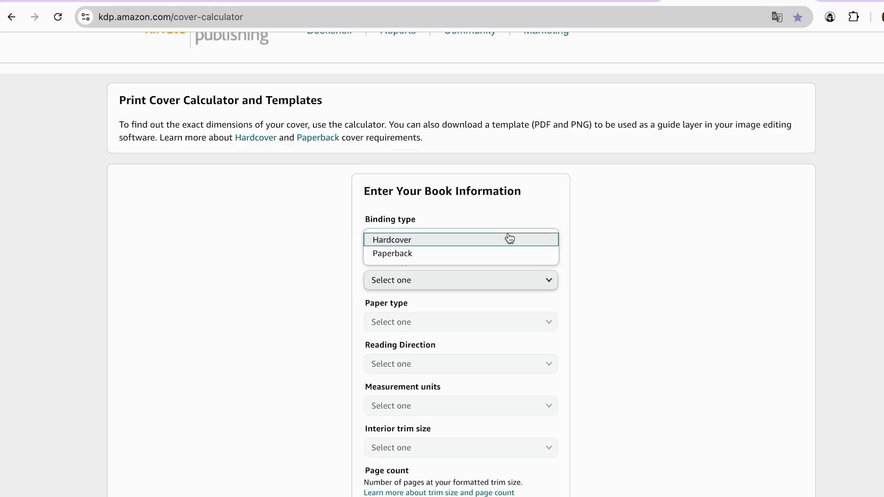
left_click(443, 255)
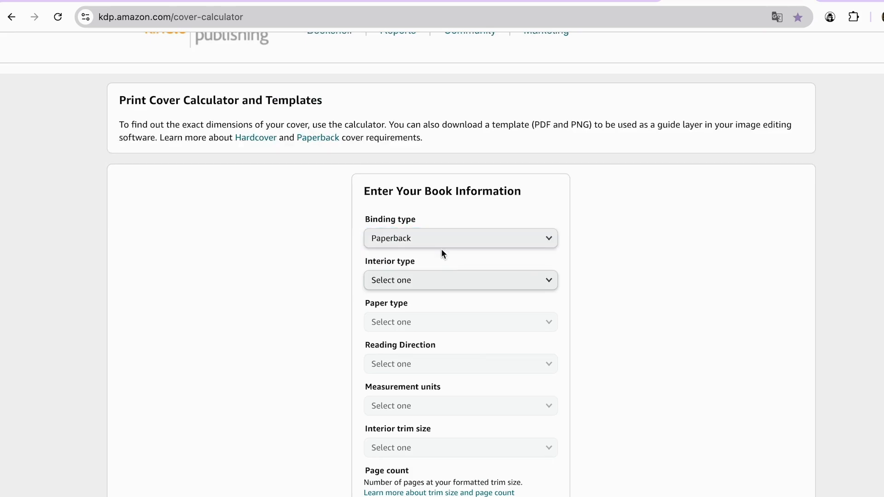
scroll(451, 268, "down", 1)
left_click(410, 216)
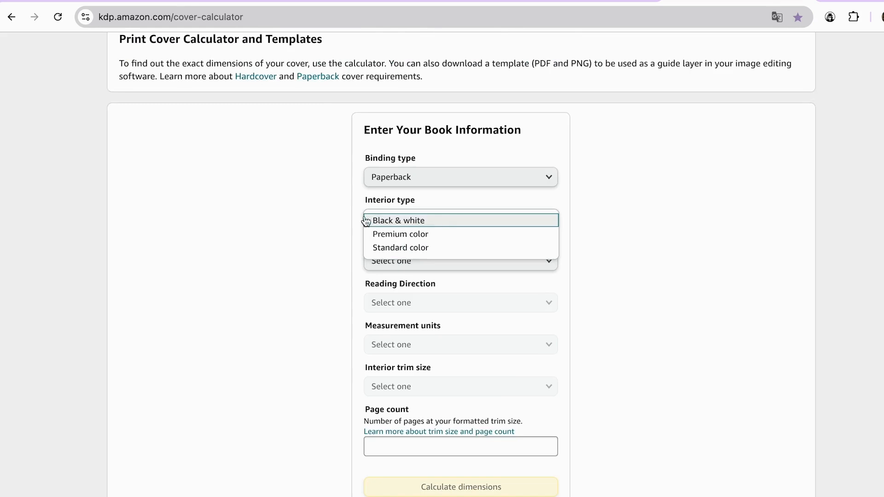
left_click(426, 253)
left_click(431, 220)
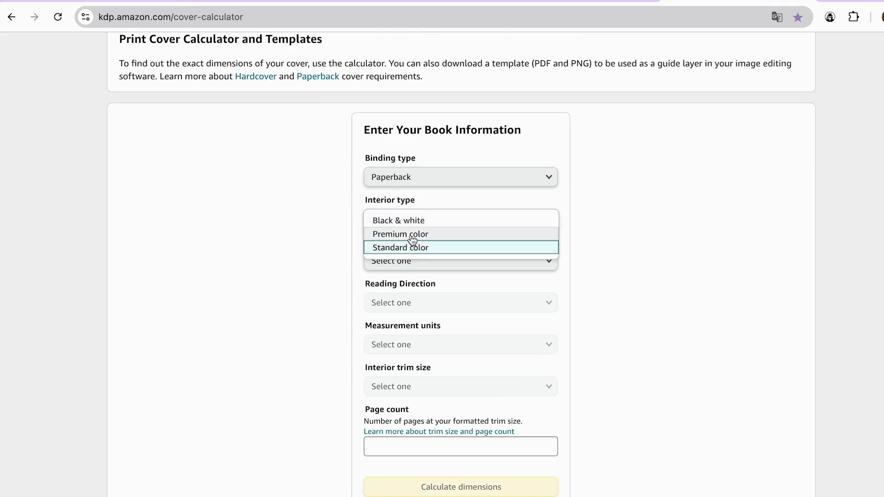
left_click(435, 248)
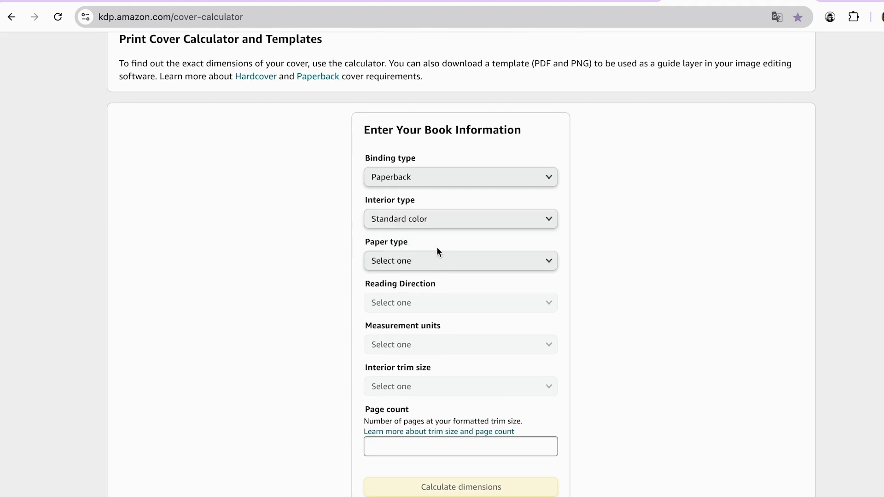
Set the paper type to White paper, the reading direction to Left to Right and the measurement units to Inches
left_click(411, 258)
left_click(416, 269)
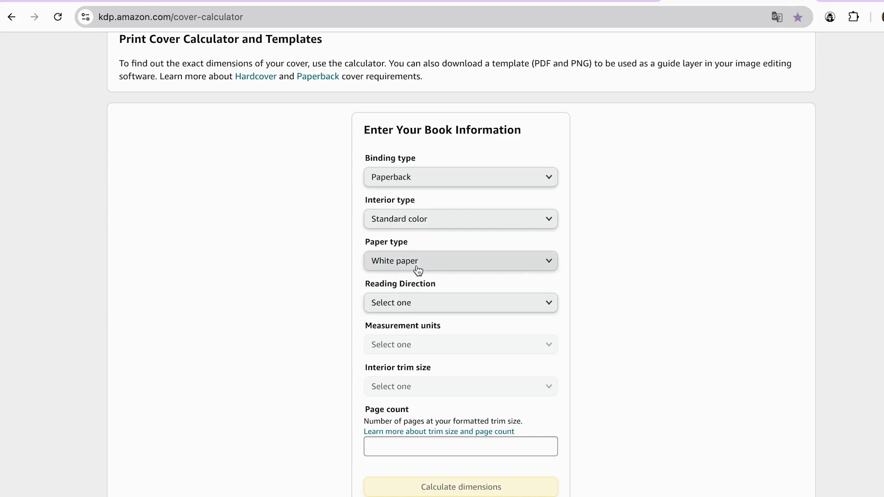
left_click(428, 305)
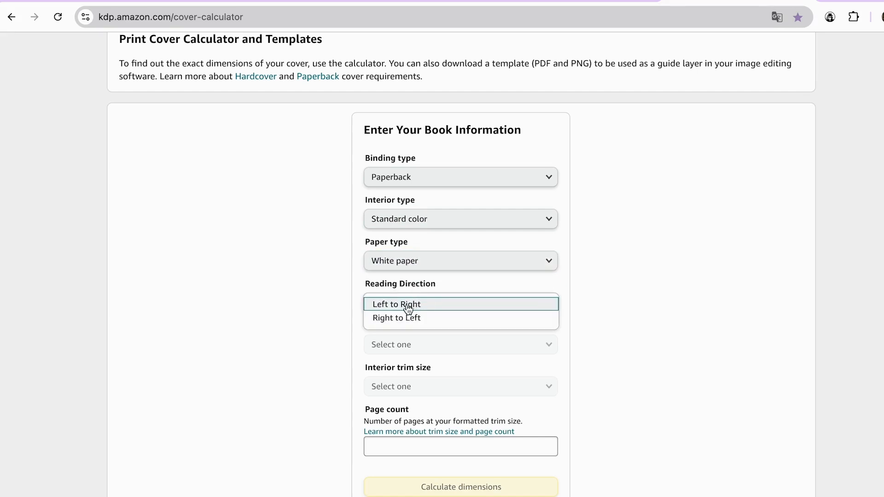
left_click(404, 307)
left_click(409, 349)
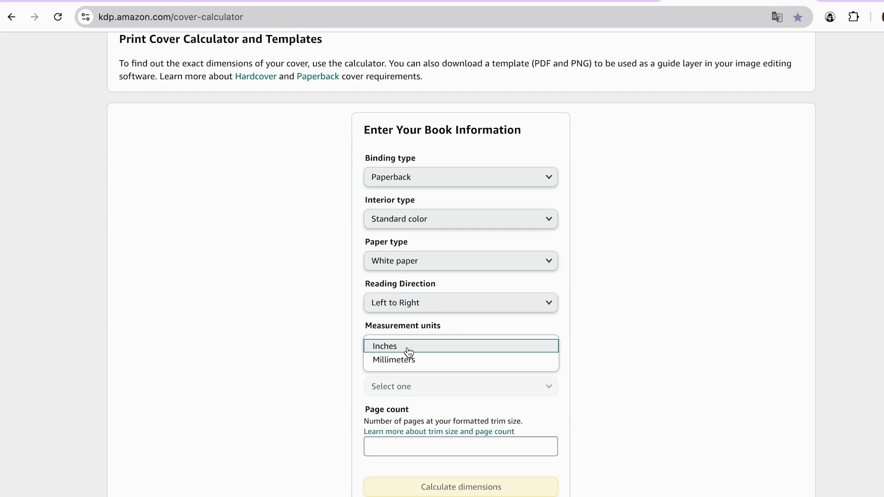
left_click(409, 351)
Set the interior trim size to 8 x 10 in and the page count to 50, and calculate the cover dimensions
scroll(418, 372, "down", 1)
left_click(401, 355)
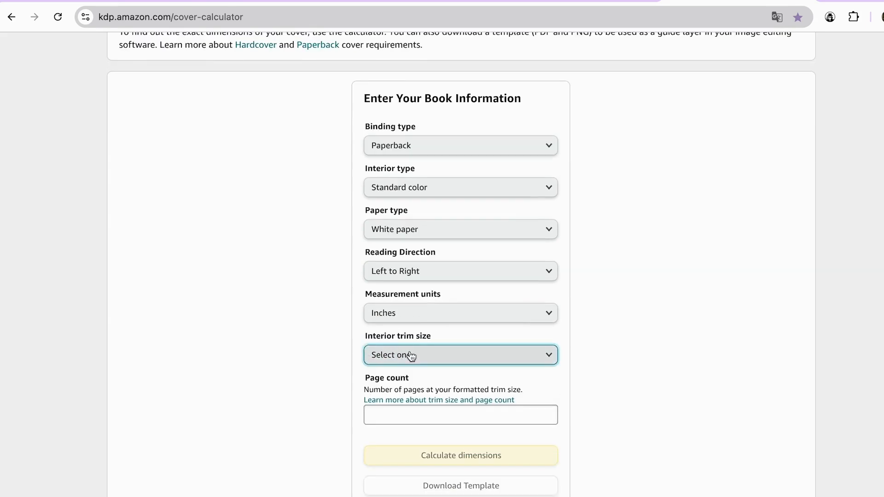
left_click(429, 355)
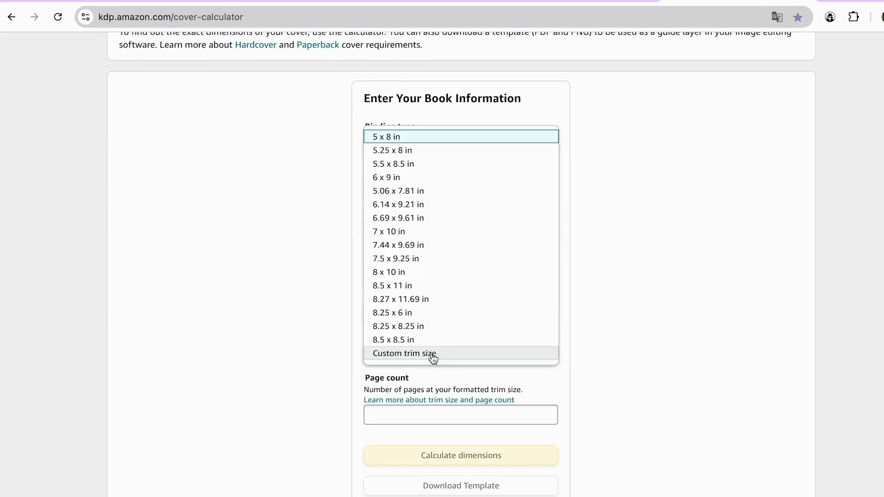
left_click(416, 277)
left_click(412, 415)
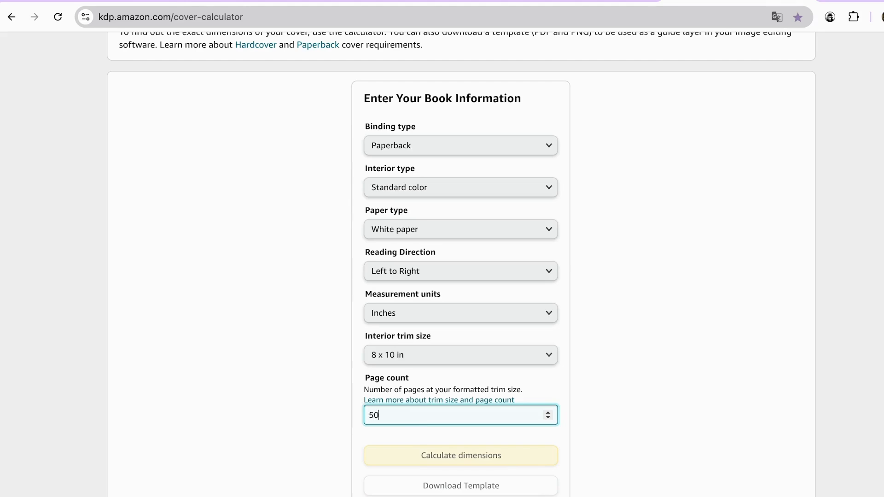
left_click(679, 348)
scroll(679, 349, "down", 1)
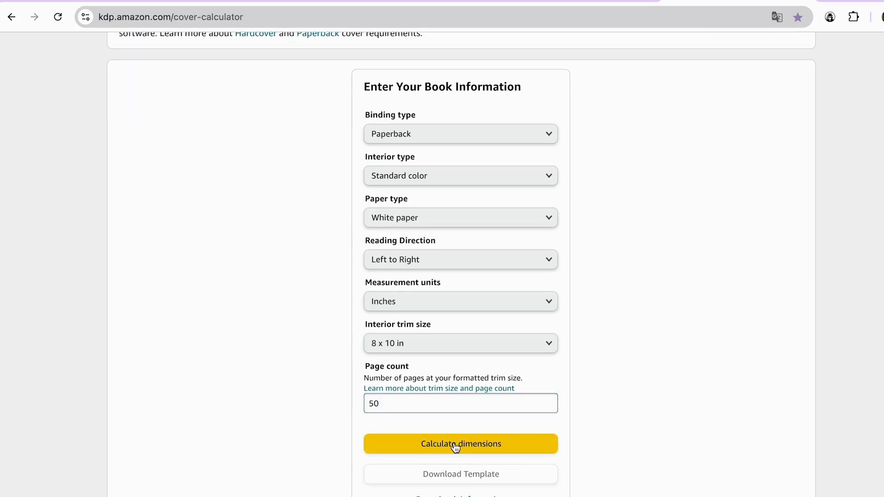
left_click(454, 444)
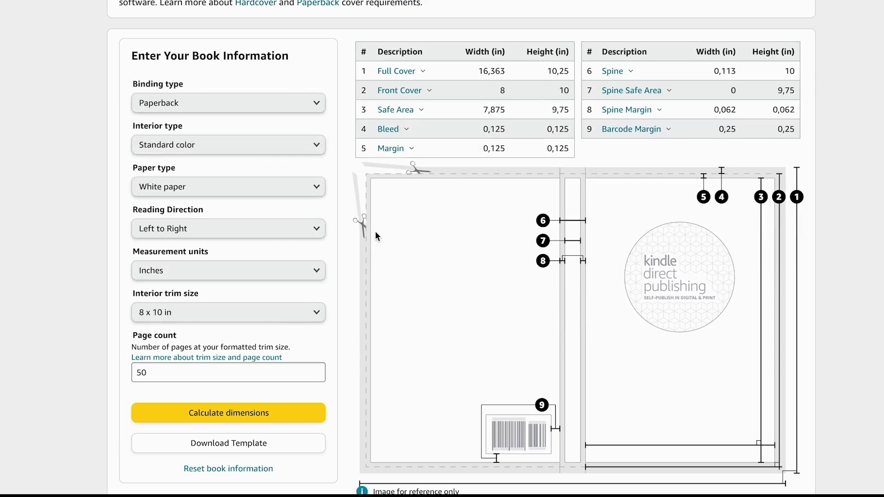
Download the calculated cover template and check the Full Cover width and height in the dimensions table
left_click(232, 442)
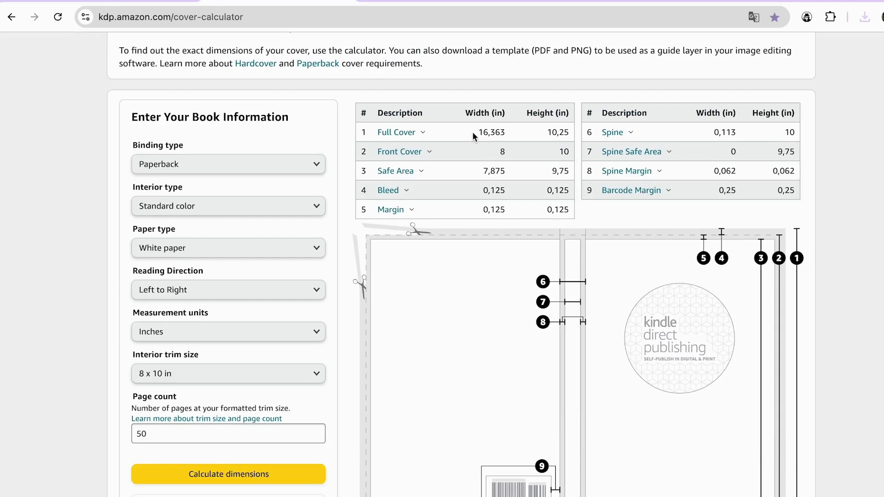
left_click_drag(474, 133, 569, 131)
mouse_move(400, 135)
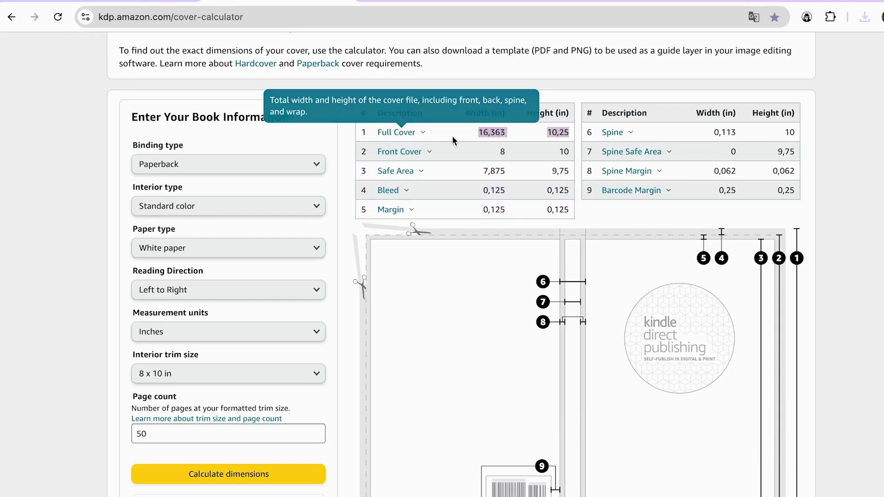
Switch to Kittl and start a new project with the artboard unit set to inches
left_click(170, 2)
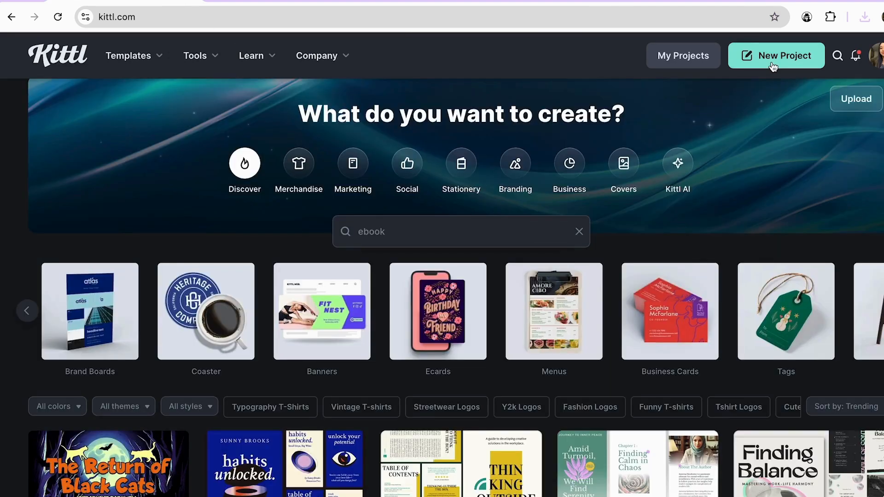
left_click(773, 65)
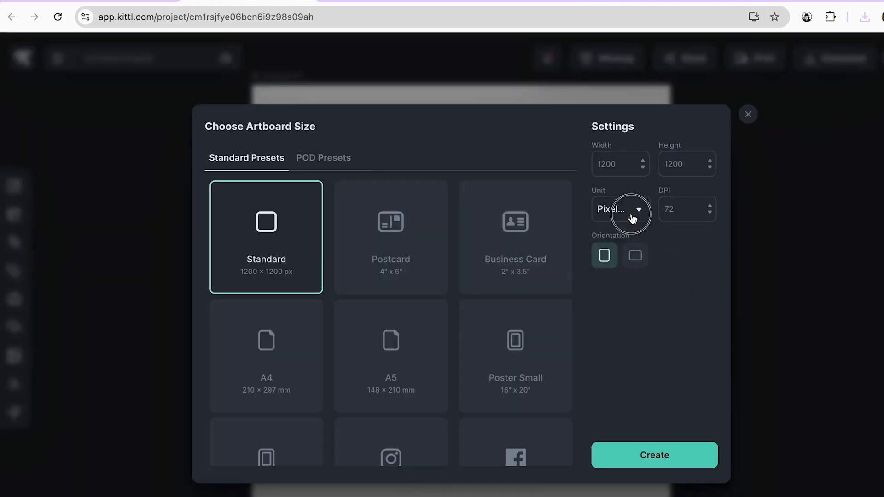
left_click(611, 210)
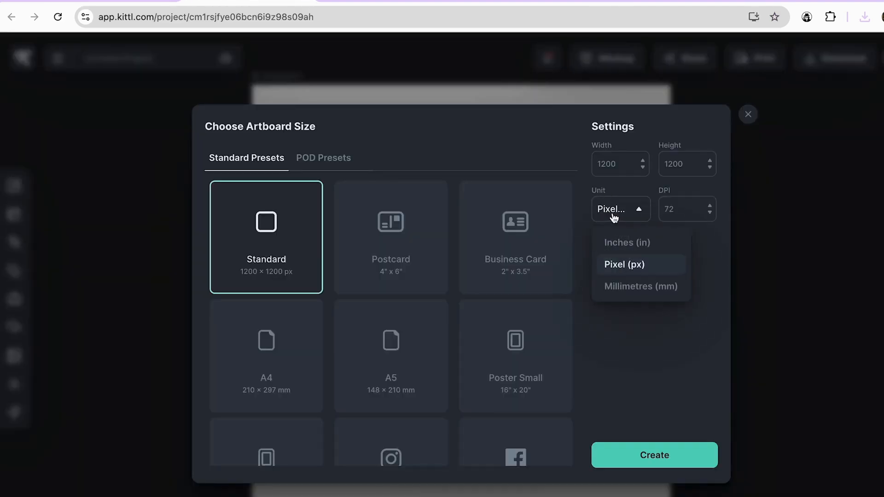
left_click(624, 242)
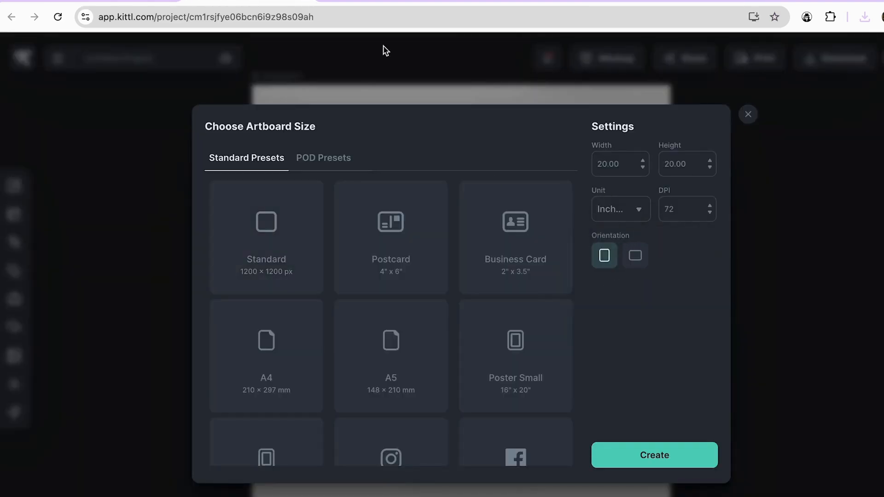
Check the full cover width in the KDP calculator and create the Kittl artboard at 16.36 x 10.25 inches
left_click(385, 4)
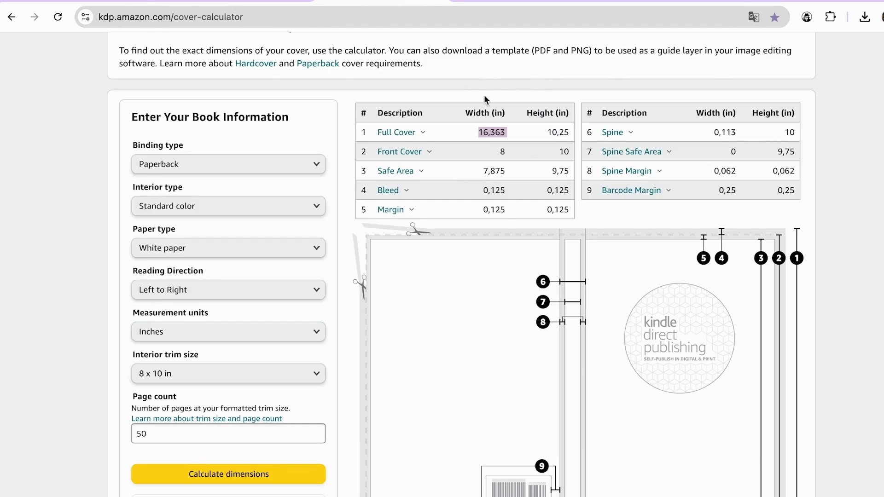
left_click(267, 2)
key("BackSpace")
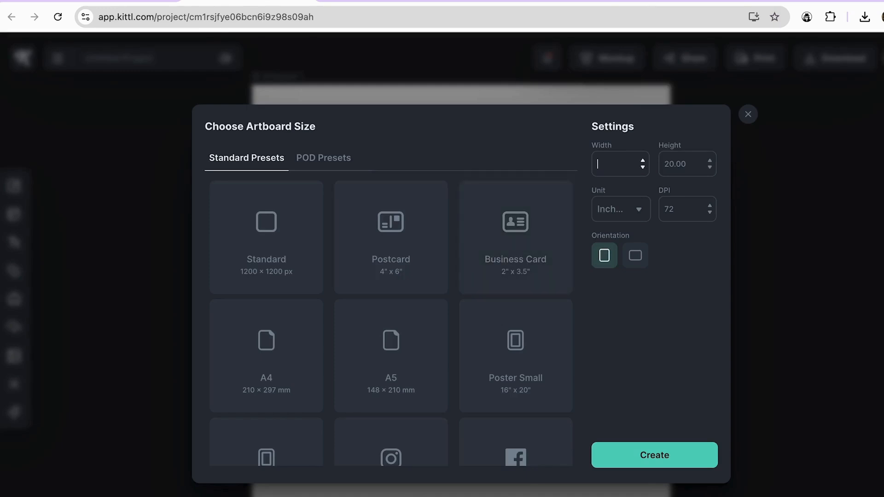
type("16.36")
key("Tab")
type("1")
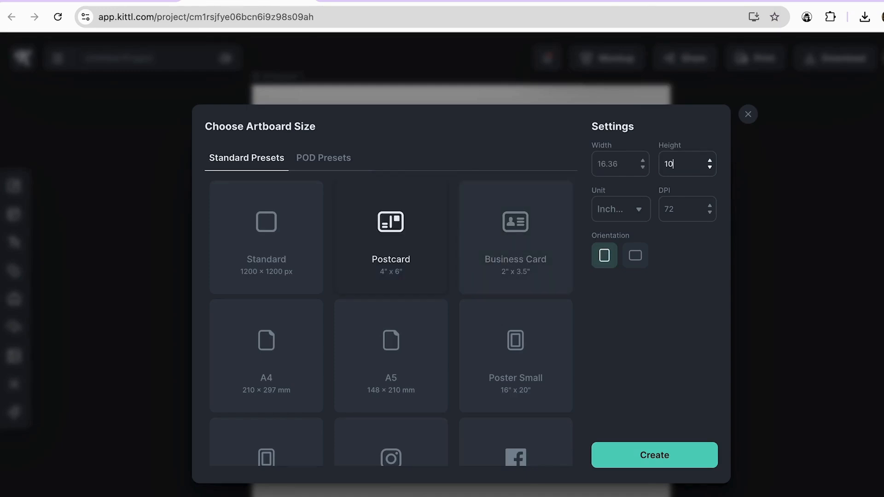
left_click(628, 336)
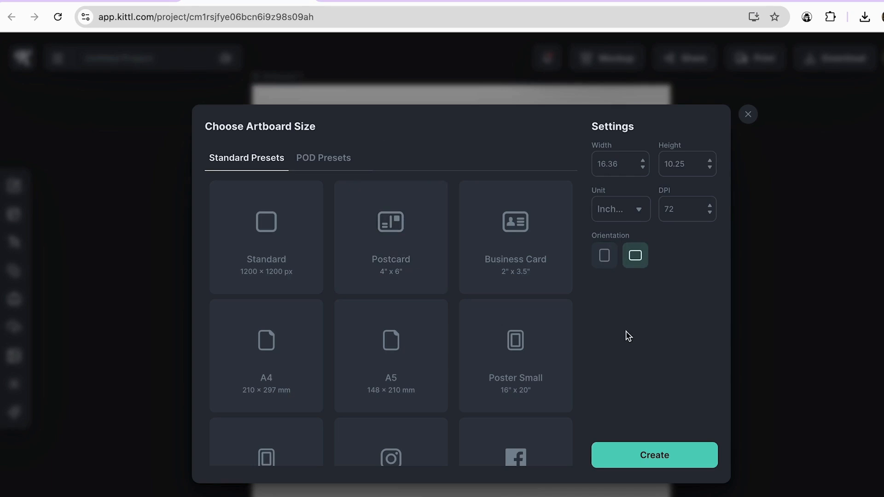
left_click(648, 460)
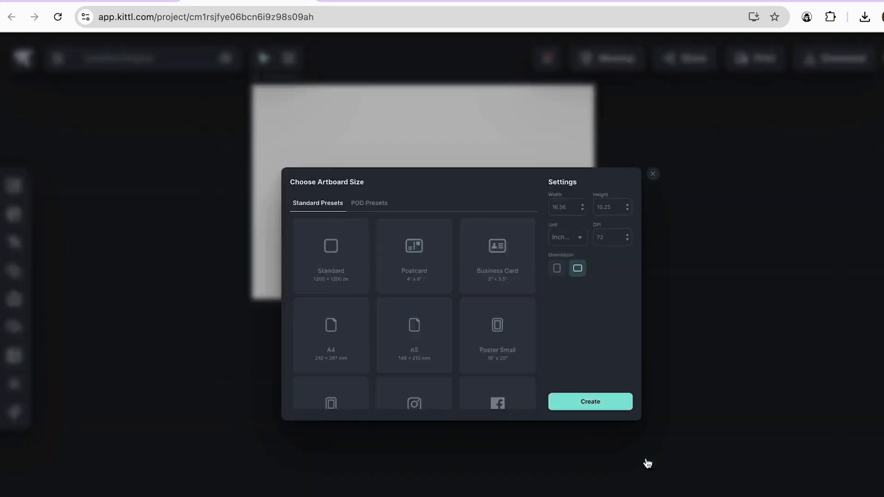
Upload the downloaded 8 x 10 paperback cover template PNG from its folder in Downloads to the Kittl project
scroll(548, 347, "up", 3)
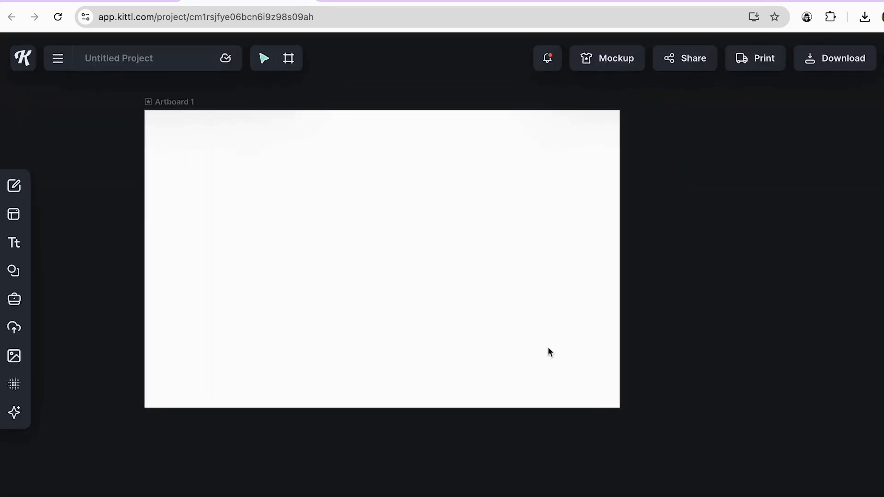
scroll(548, 347, "left", 1)
scroll(547, 347, "up", 2)
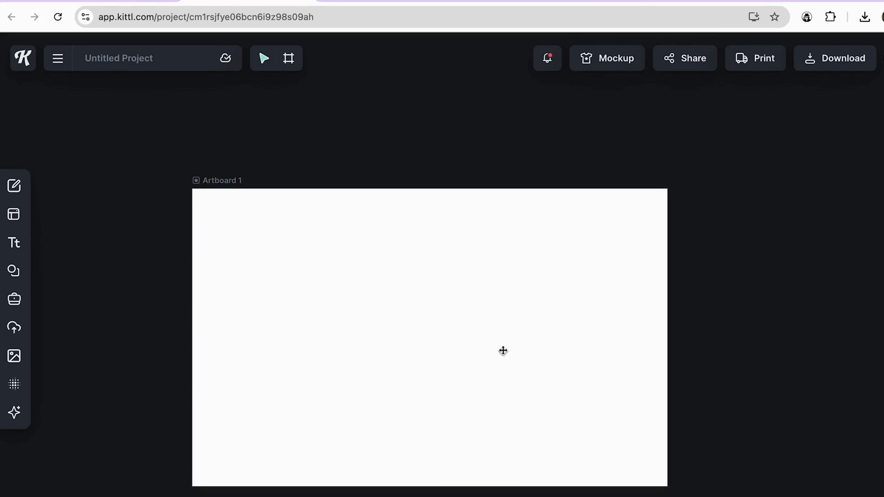
scroll(399, 312, "left", 2)
scroll(399, 312, "down", 1)
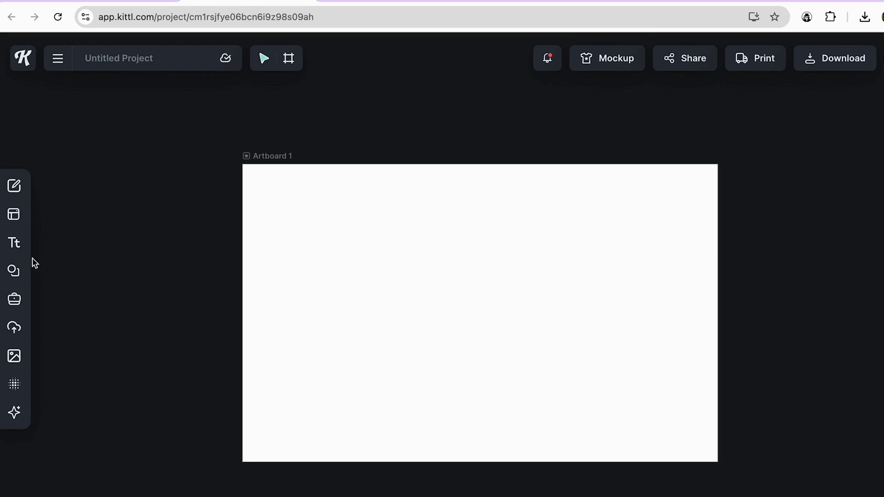
left_click(14, 331)
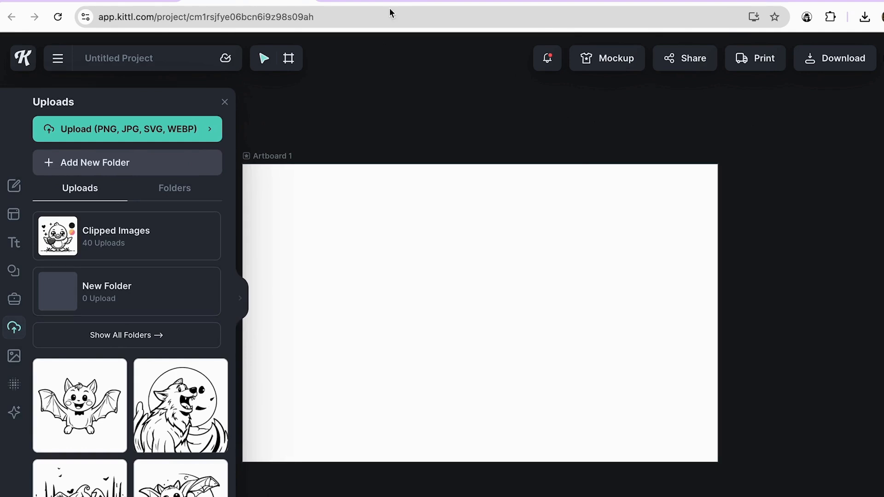
left_click(375, 3)
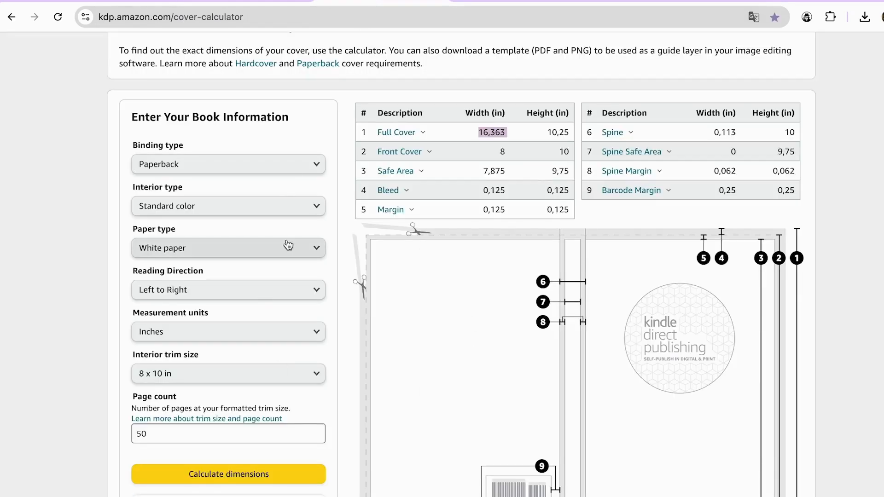
left_click(244, 3)
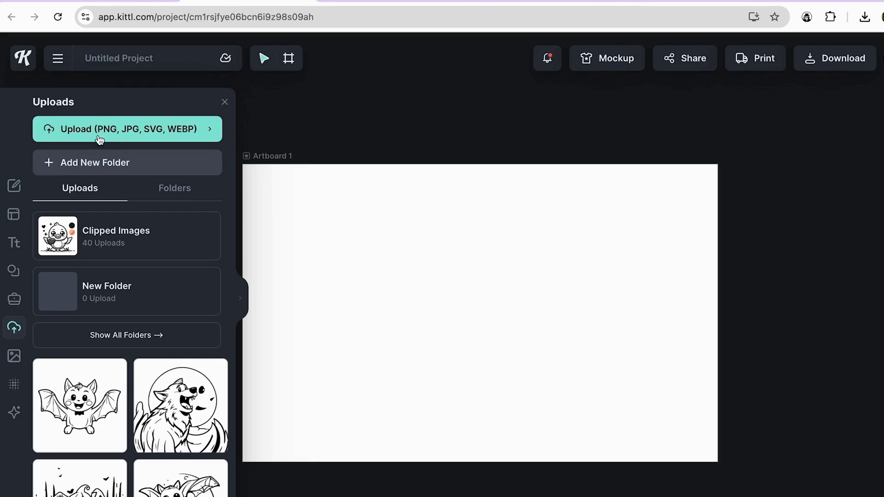
left_click(73, 134)
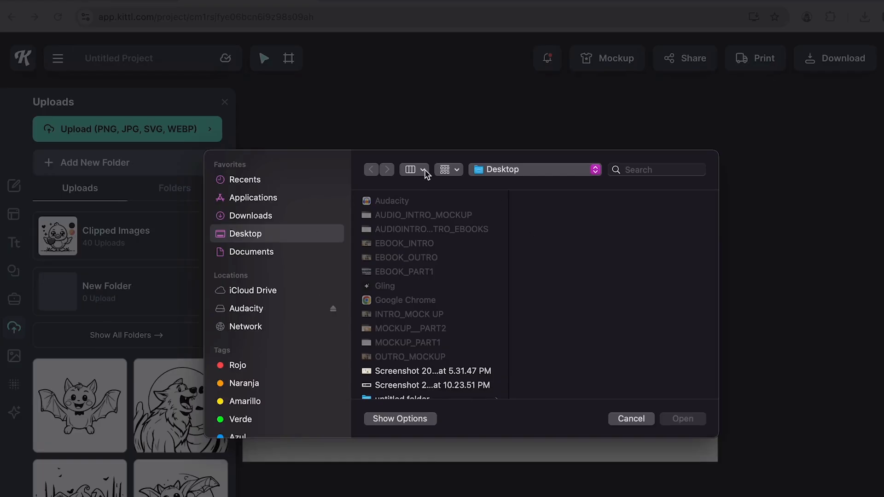
scroll(397, 259, "down", 2)
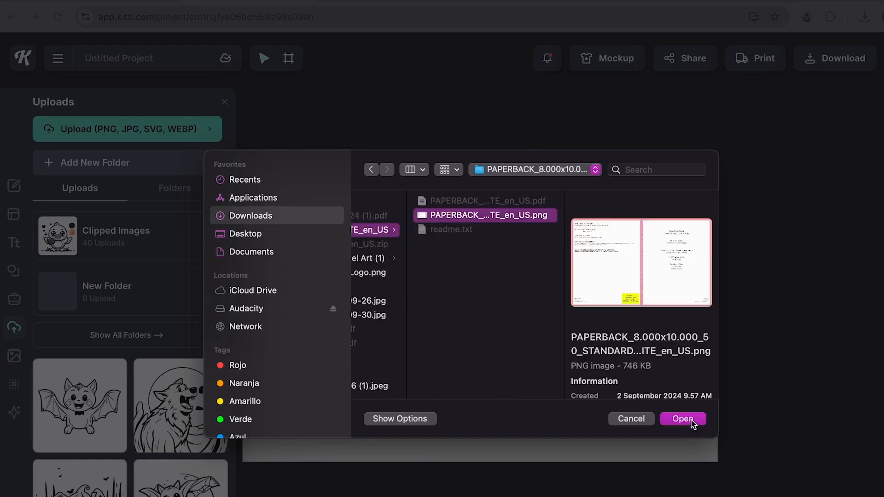
left_click(685, 419)
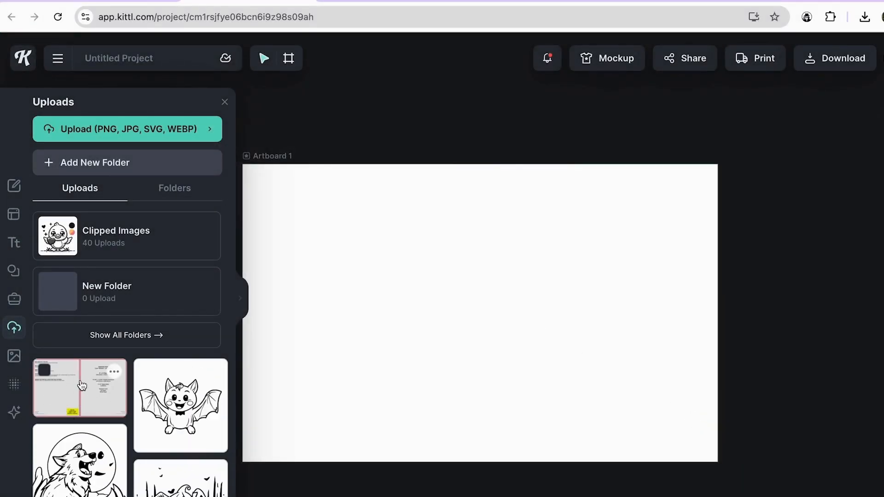
Align the cover template with the upper-left corner of Artboard 1 and enlarge it to about 16.40 x 10.25 inches
left_click_drag(453, 297, 322, 223)
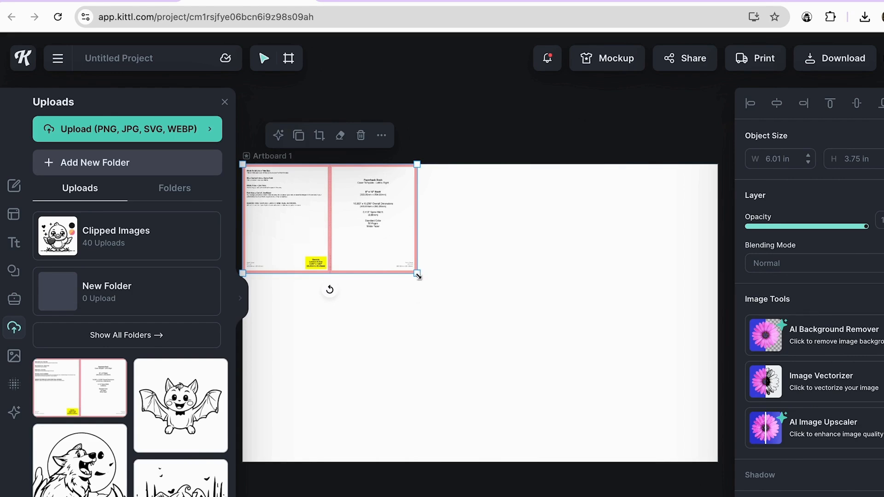
left_click_drag(418, 275, 724, 452)
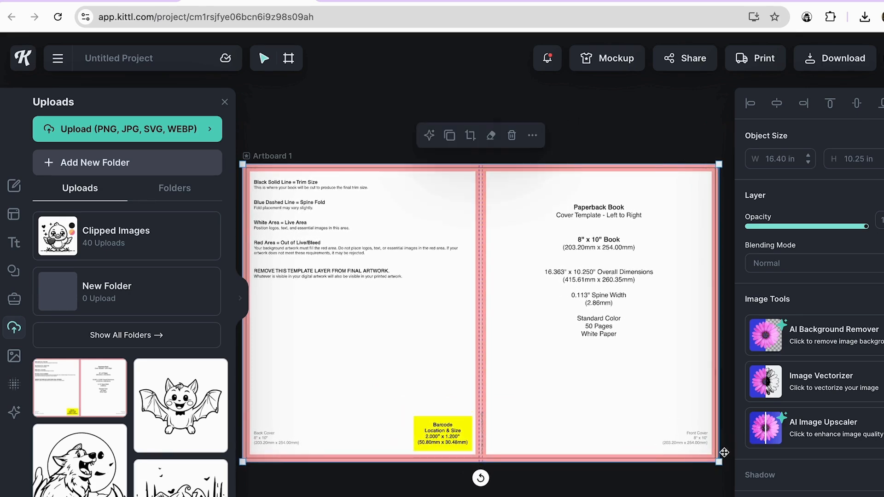
Lock the cover template image in place on Artboard 1
left_click(533, 138)
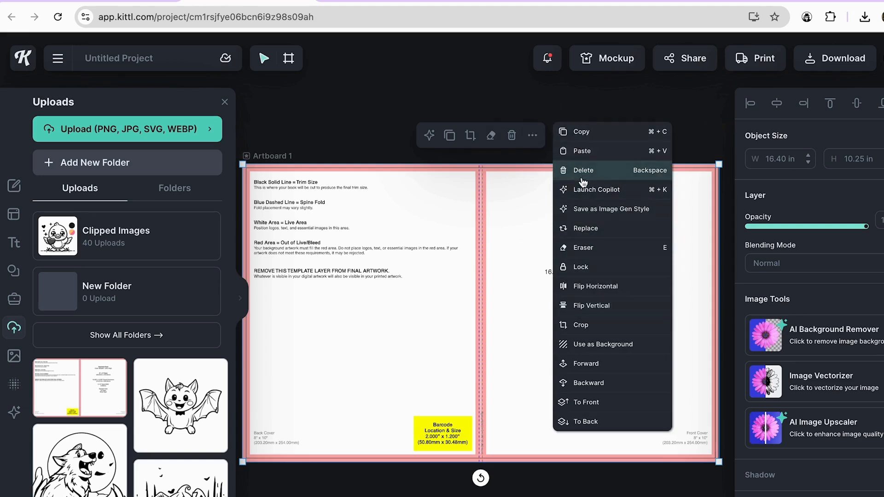
left_click(611, 275)
key("Escape")
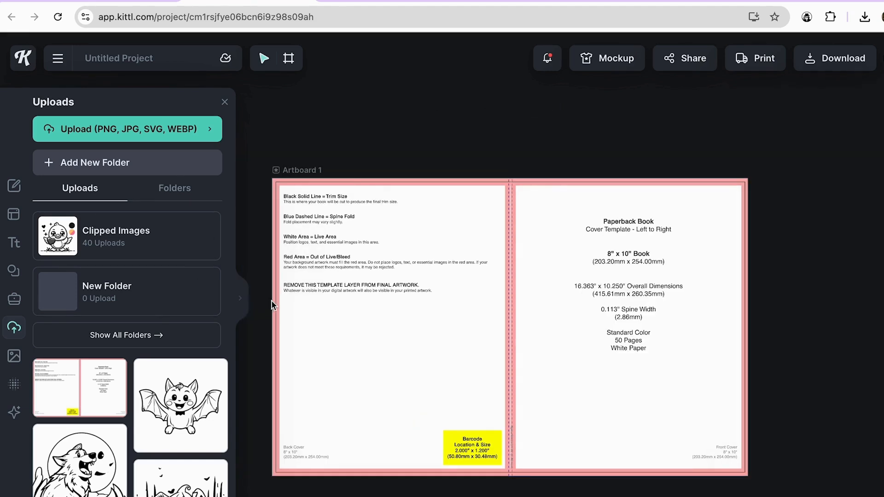
Add a basic square and flatten it into a bar of 6.01 x 1.00 inches near the template's upper-left edge
left_click(14, 270)
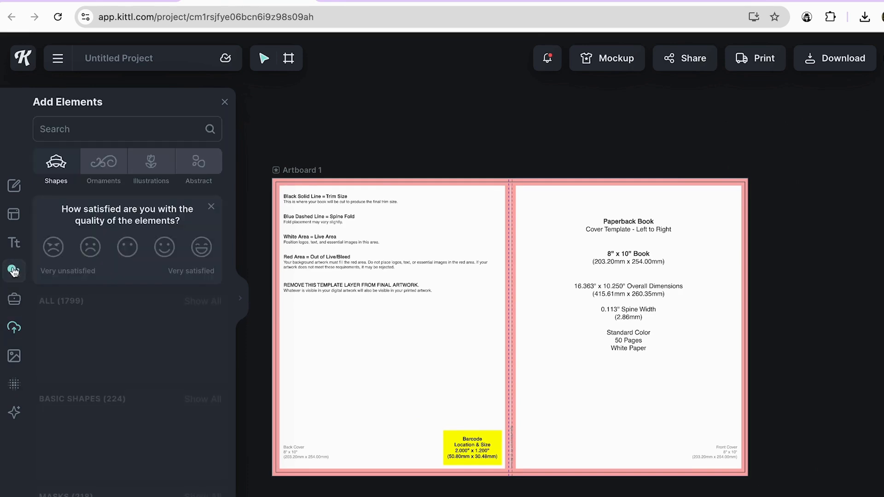
scroll(80, 326, "down", 1)
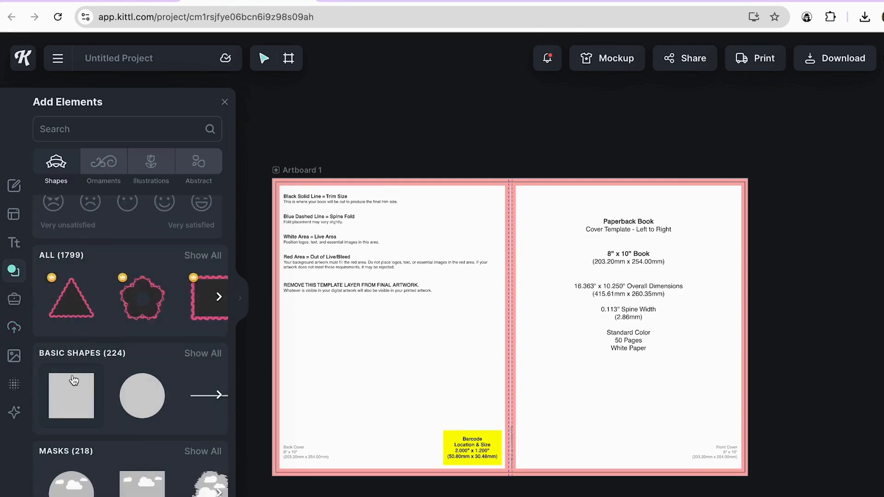
left_click(75, 404)
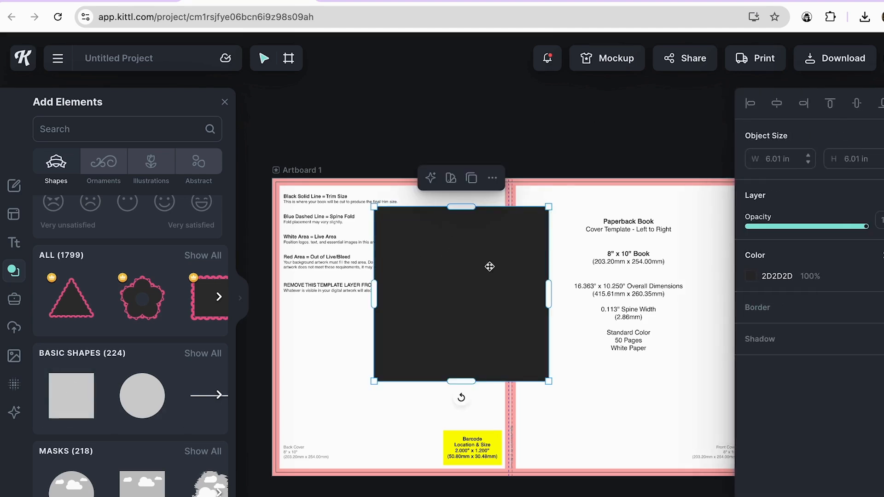
left_click_drag(472, 212, 395, 176)
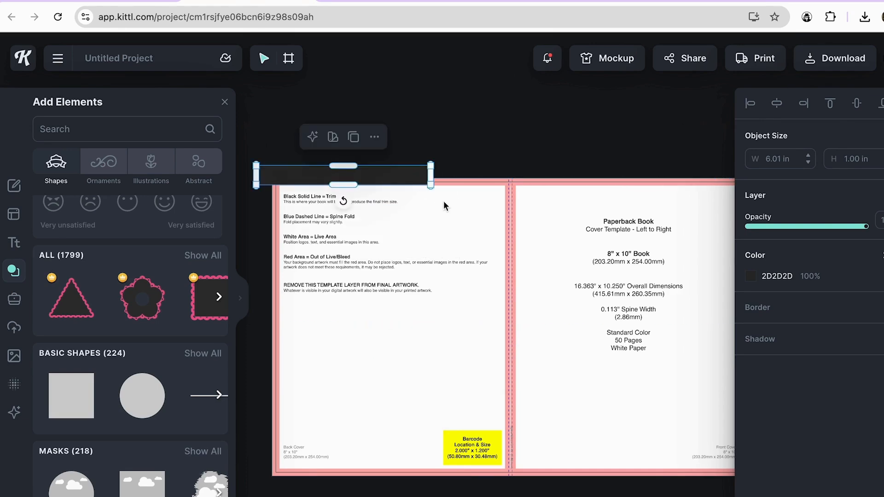
Color the bar purple AC83F7 and reduce its opacity to about 70% so the template shows through
left_click(750, 276)
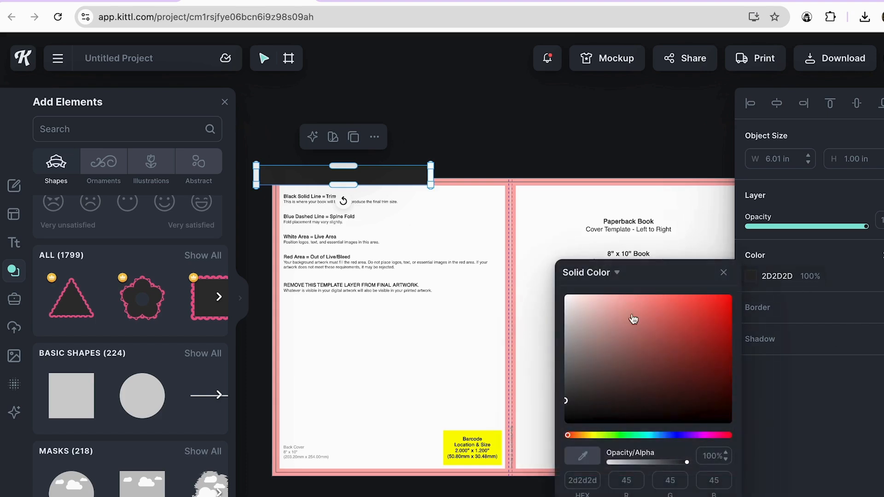
left_click(684, 332)
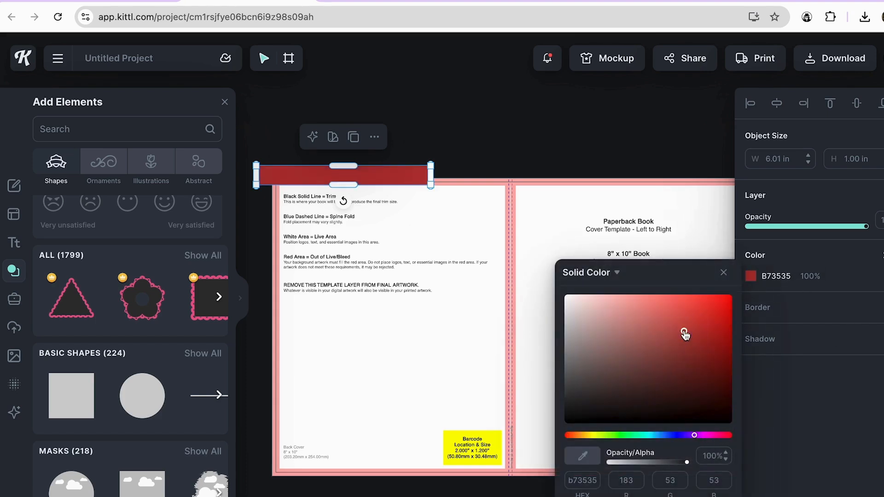
left_click(685, 436)
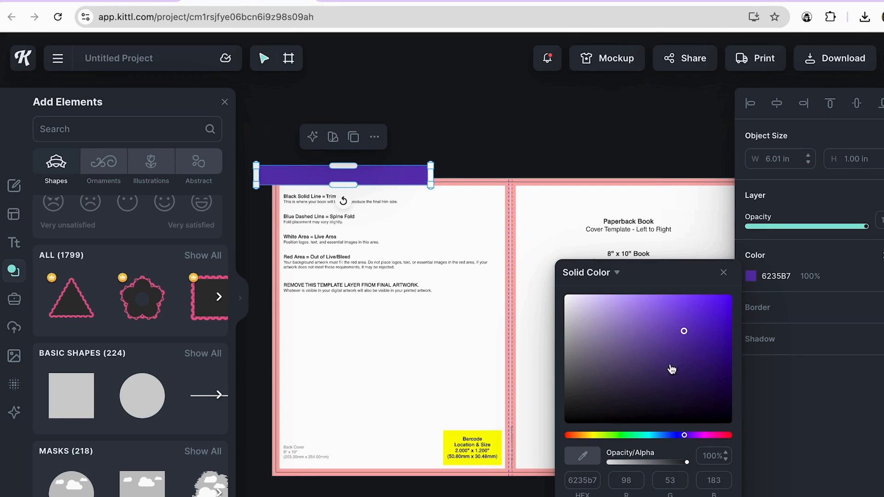
left_click_drag(682, 334, 643, 298)
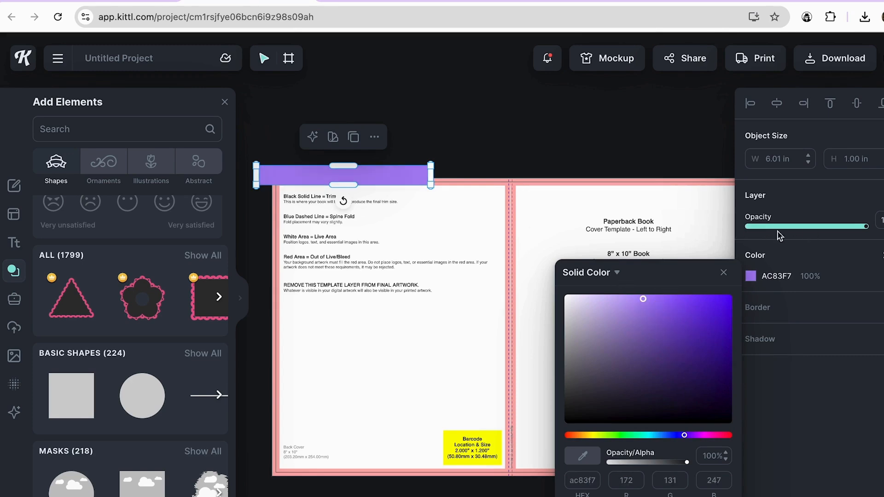
left_click(836, 229)
left_click(829, 227)
Position the purple bar over the template's upper red bleed area and stretch it across the full cover, about 16.95 inches wide
left_click_drag(343, 184, 343, 186)
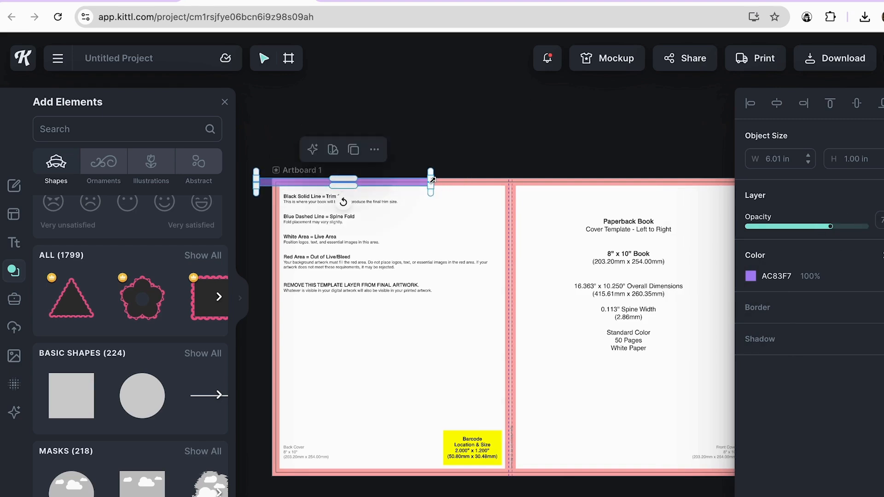
left_click_drag(433, 180, 779, 199)
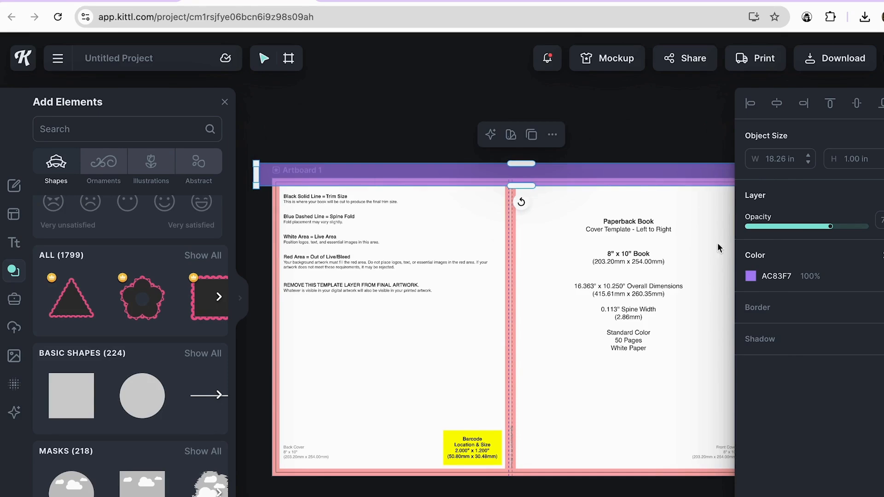
scroll(662, 261, "right", 5)
left_click_drag(620, 149, 584, 147)
left_click(586, 219)
scroll(509, 224, "left", 2)
scroll(509, 225, "left", 5)
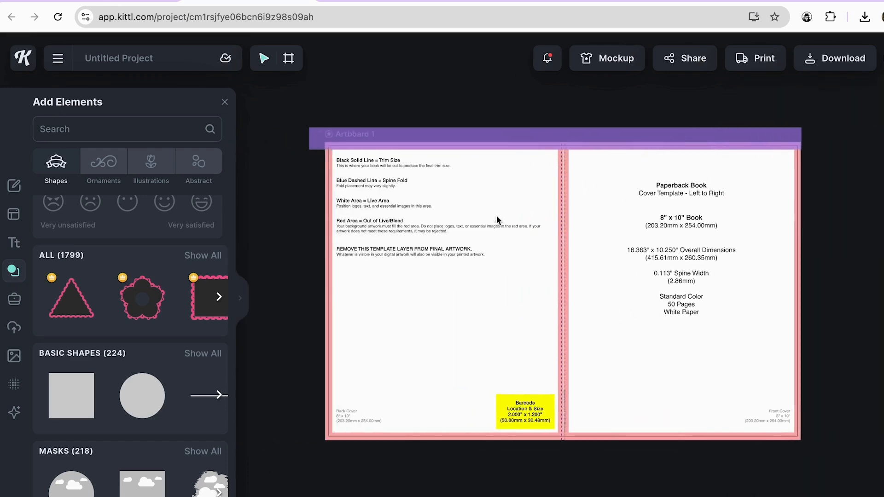
left_click(470, 140)
scroll(446, 335, "down", 3)
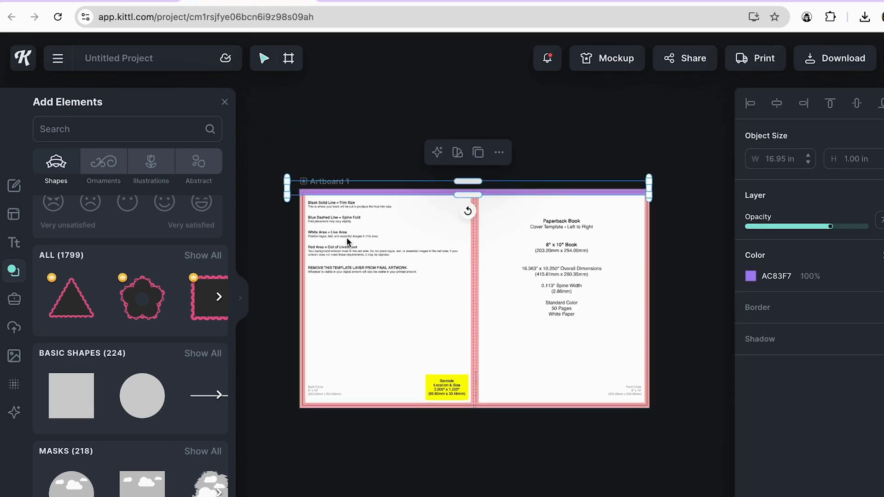
Duplicate the purple bar and place the copy over the template's lower red bleed area
left_click(478, 153)
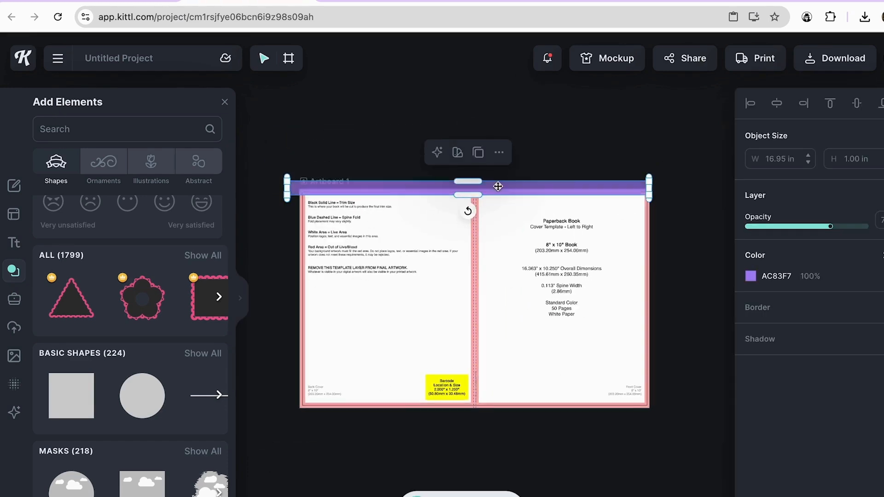
left_click_drag(497, 186, 504, 406)
left_click(484, 373)
Turn another copy of the bar into a vertical strip of about 1.00 x 9.87 inches covering the back cover's outer bleed
left_click_drag(497, 406, 456, 200)
left_click_drag(614, 201, 303, 205)
left_click_drag(280, 208, 281, 406)
Place a copy of the vertical strip over the front cover's outer bleed and align it with the red area
left_click_drag(252, 292, 646, 262)
left_click(619, 264)
scroll(303, 257, "up", 4)
left_click(355, 273)
left_click_drag(362, 339, 363, 338)
left_click(440, 338)
scroll(440, 337, "down", 3)
scroll(441, 338, "right", 2)
left_click(742, 296)
scroll(739, 276, "right", 2)
Place another vertical strip copy over the spine so it covers the red area around both dashed fold lines
left_click_drag(688, 214, 462, 254)
left_click(455, 323)
left_click_drag(450, 320, 482, 328)
scroll(456, 323, "up", 4)
left_click(466, 323)
left_click(498, 328)
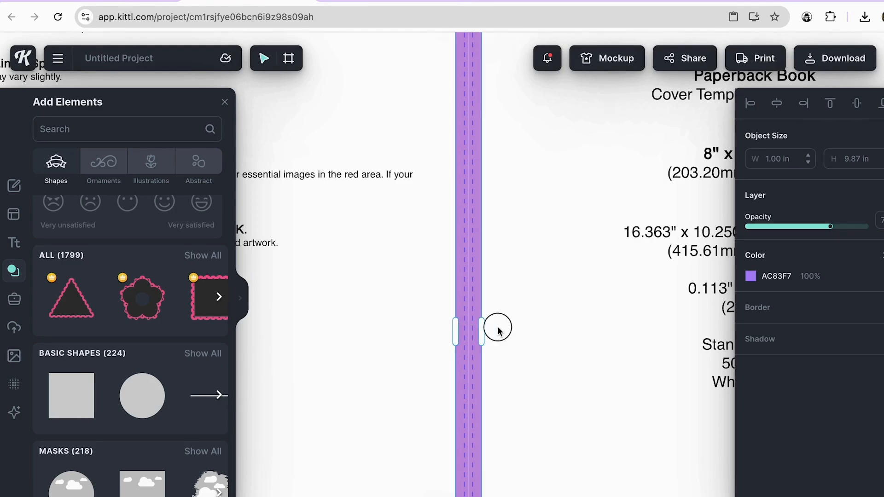
scroll(498, 327, "down", 3)
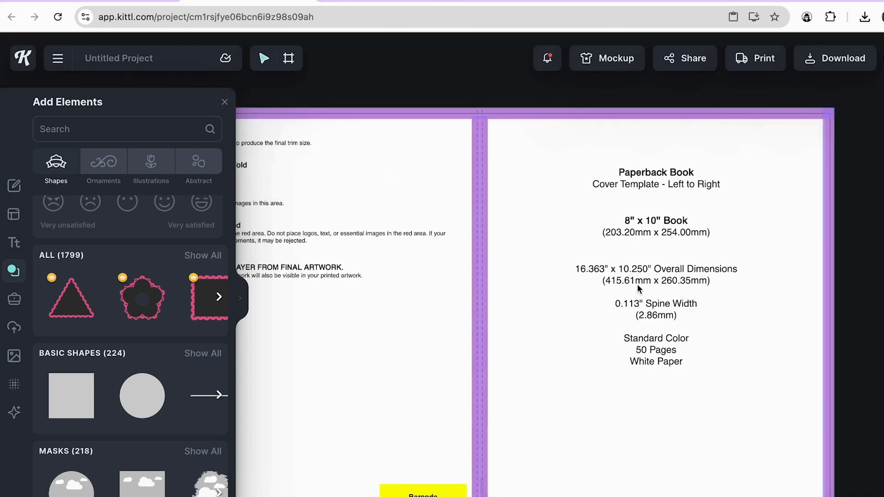
scroll(635, 284, "down", 5)
scroll(651, 271, "up", 5)
scroll(657, 267, "down", 3)
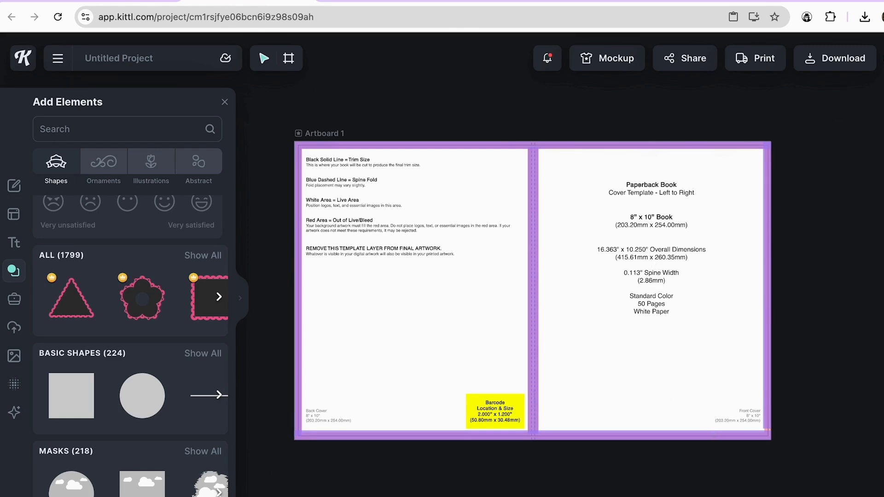
Unlock the cover template image and delete it, keeping only the purple guide bars
left_click(803, 427)
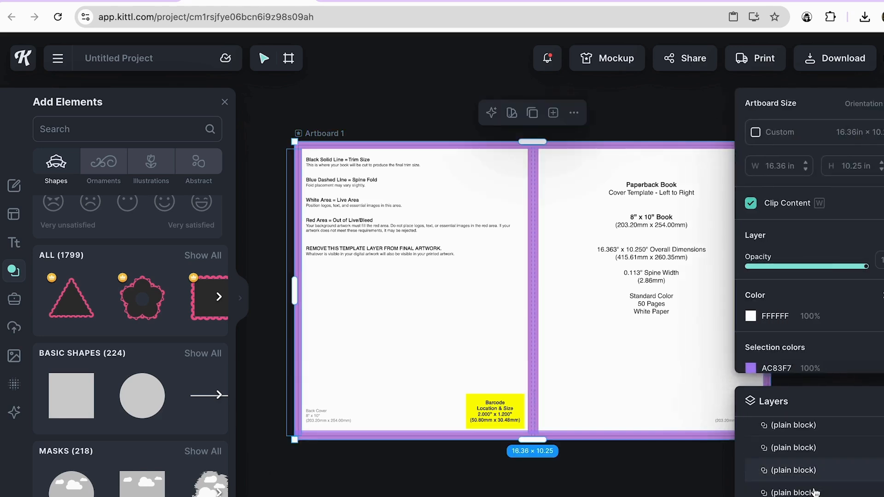
scroll(814, 492, "down", 2)
left_click(808, 472)
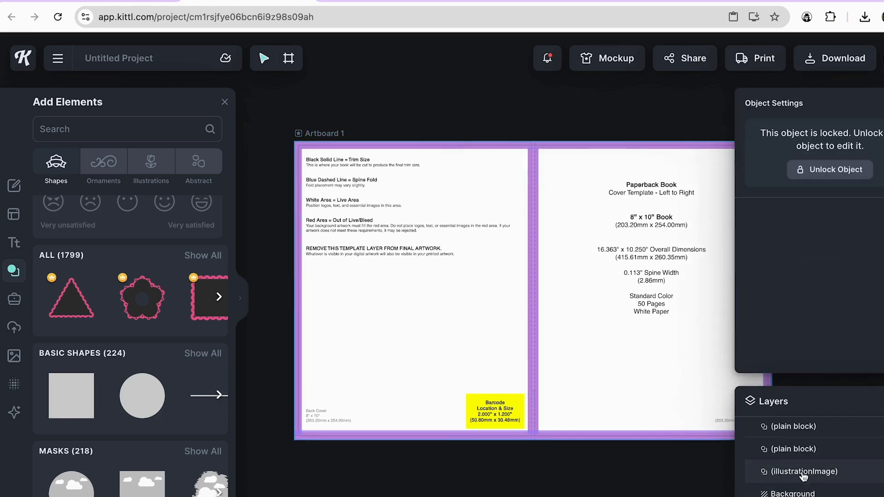
left_click(835, 171)
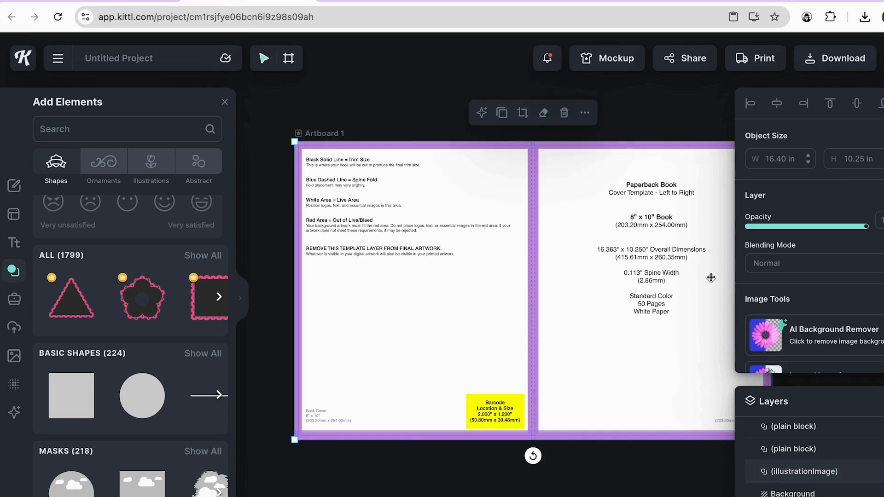
key("Delete")
Raise the upper purple bar to full opacity and lock it
left_click(495, 144)
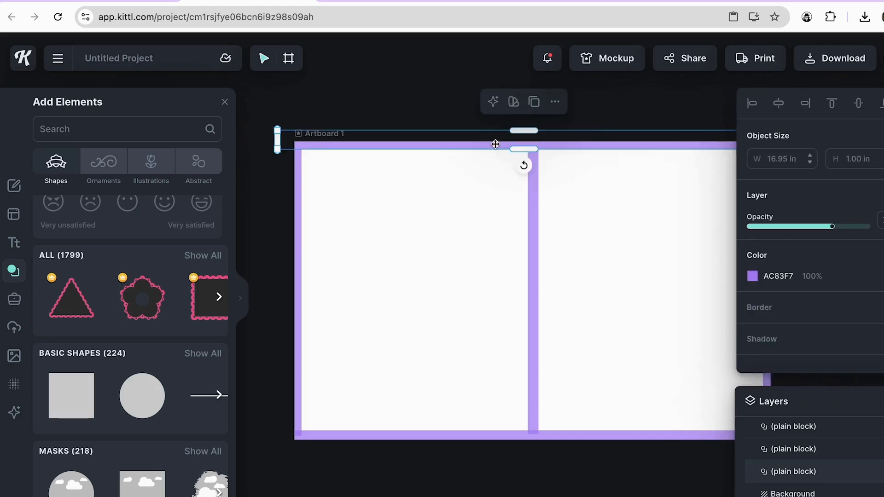
left_click_drag(831, 226, 868, 226)
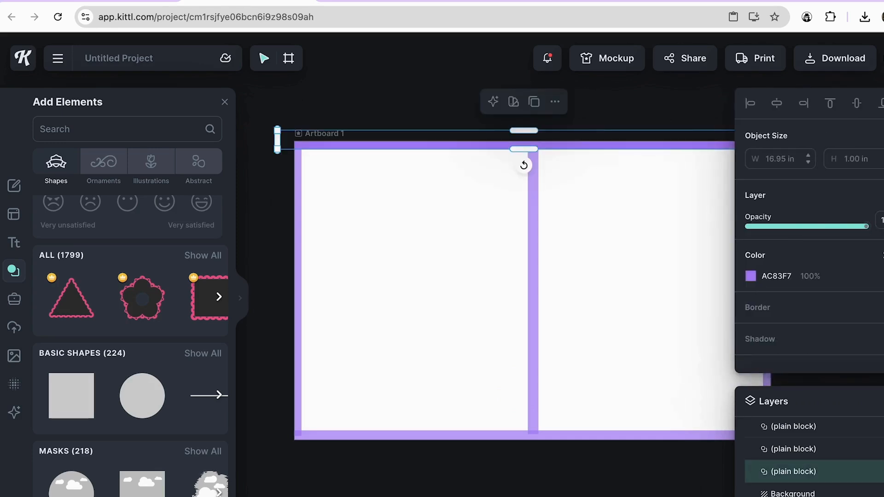
left_click(435, 223)
left_click(426, 146)
left_click(556, 102)
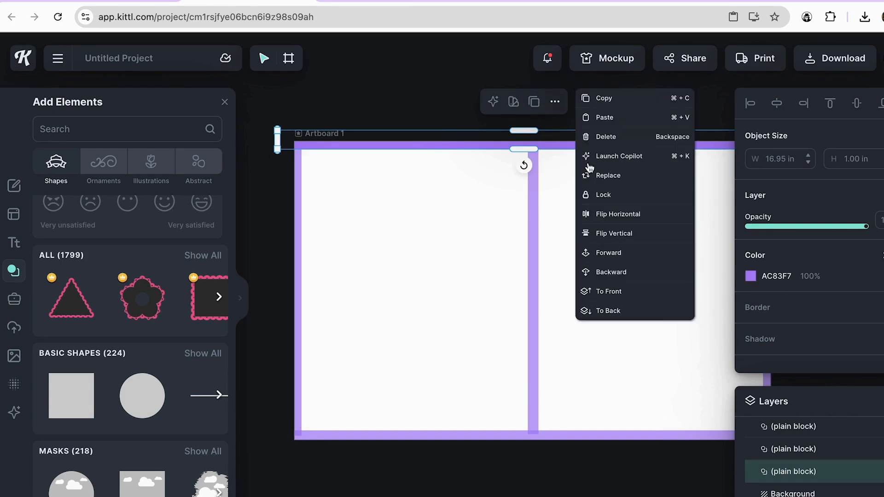
left_click(605, 195)
left_click(325, 256)
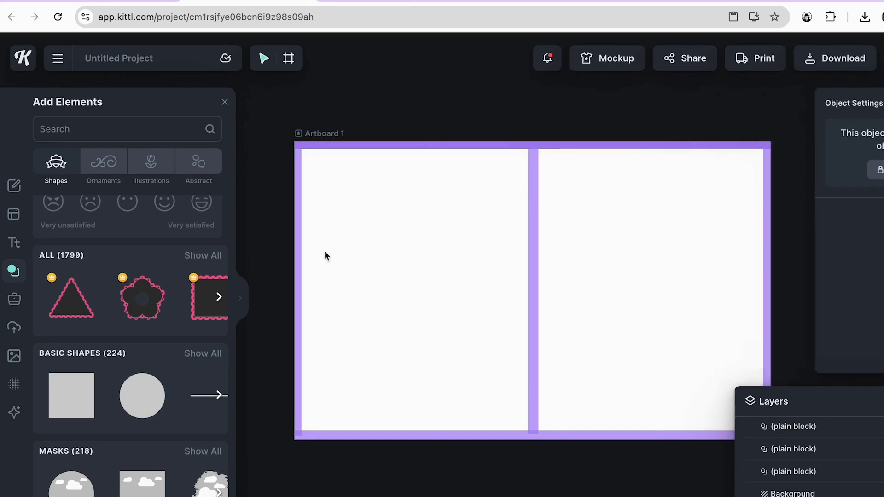
Raise the vertical bar on the back cover's outer edge to full opacity and lock it
left_click(296, 237)
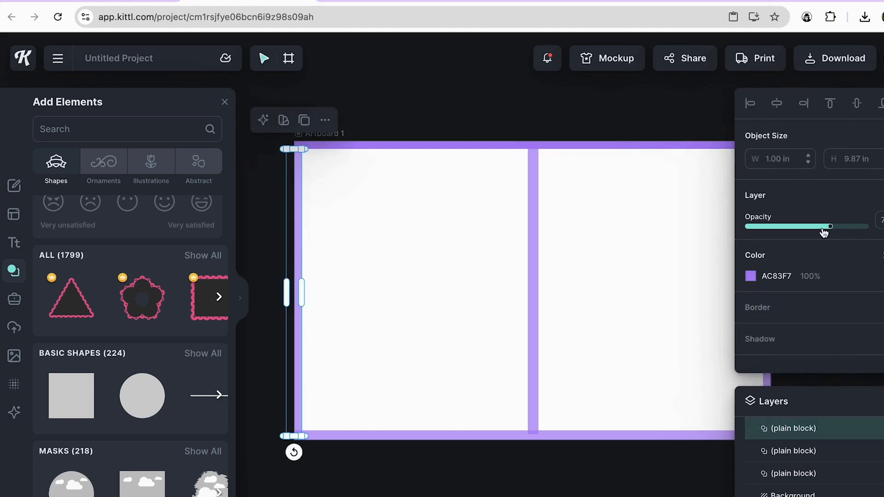
left_click_drag(830, 227, 869, 227)
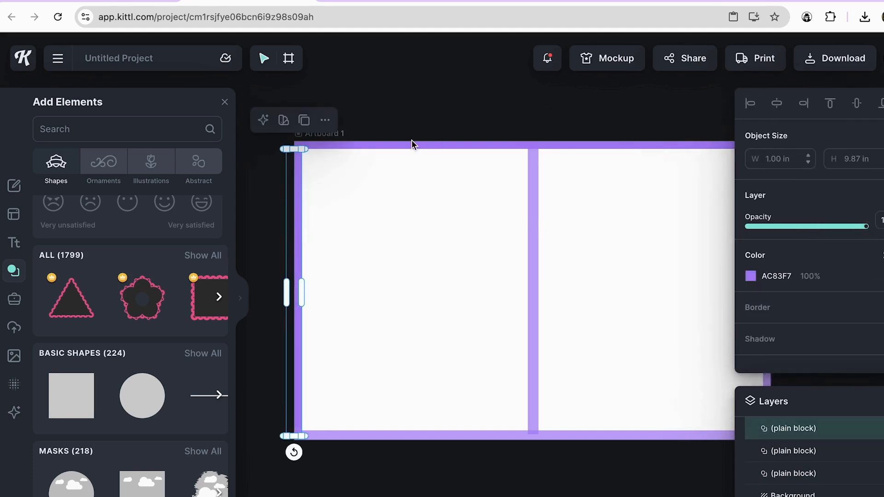
left_click(325, 121)
left_click(404, 213)
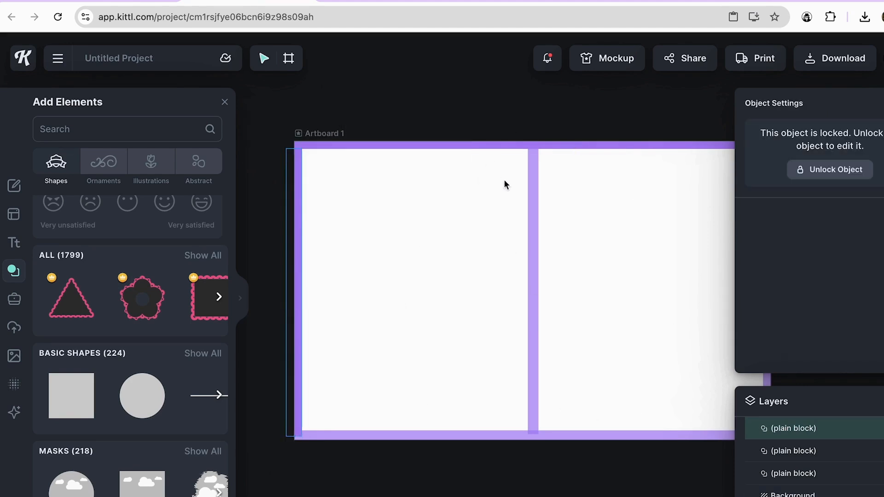
Raise the purple spine bar to full opacity and lock it
left_click(532, 205)
left_click_drag(849, 227, 868, 227)
left_click(563, 118)
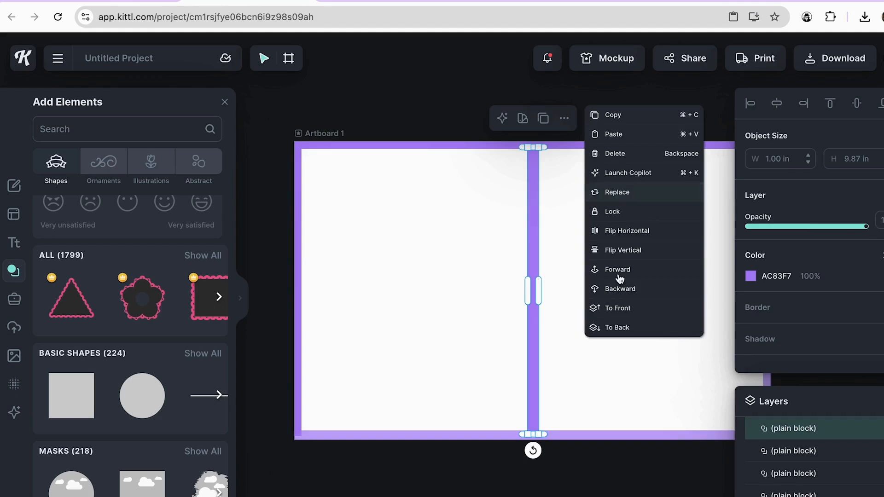
left_click(612, 211)
Set the lower purple bar to full opacity and lock it
left_click(566, 435)
left_click(564, 401)
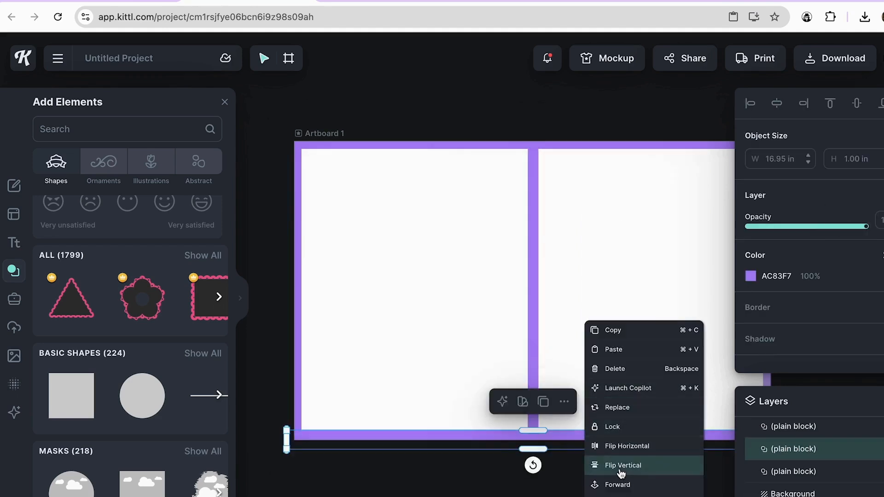
left_click(617, 425)
left_click(631, 313)
Lengthen the bar on the front cover's outer edge to 10.25 inches, set it to full opacity and lock it
scroll(631, 314, "right", 3)
left_click(651, 350)
left_click_drag(656, 404, 656, 415)
left_click(685, 89)
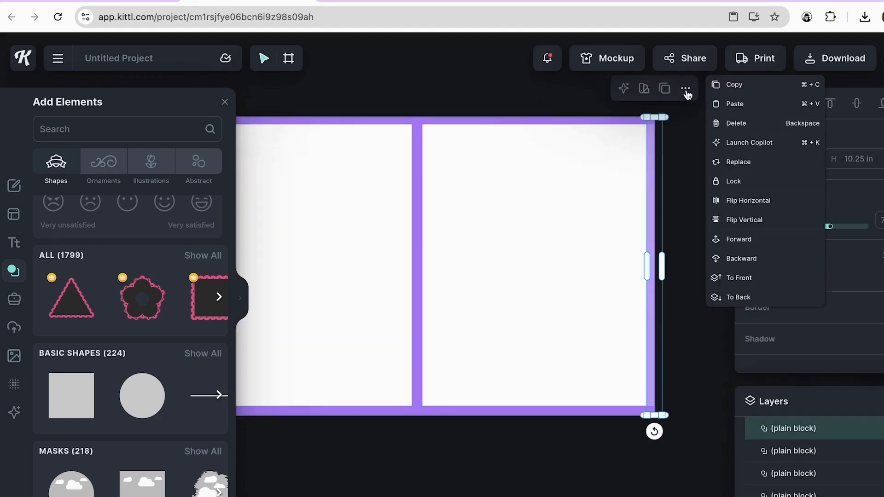
left_click_drag(830, 226, 867, 226)
left_click(685, 89)
left_click(741, 182)
scroll(565, 267, "left", 3)
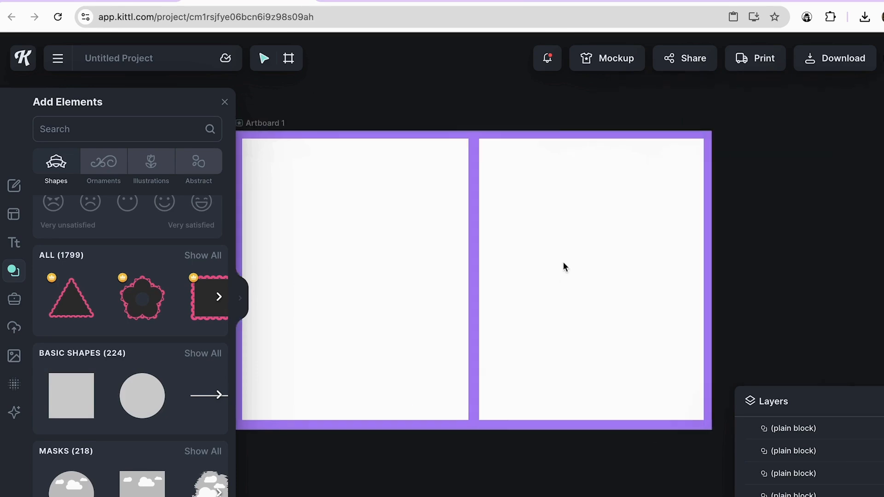
scroll(575, 277, "left", 1)
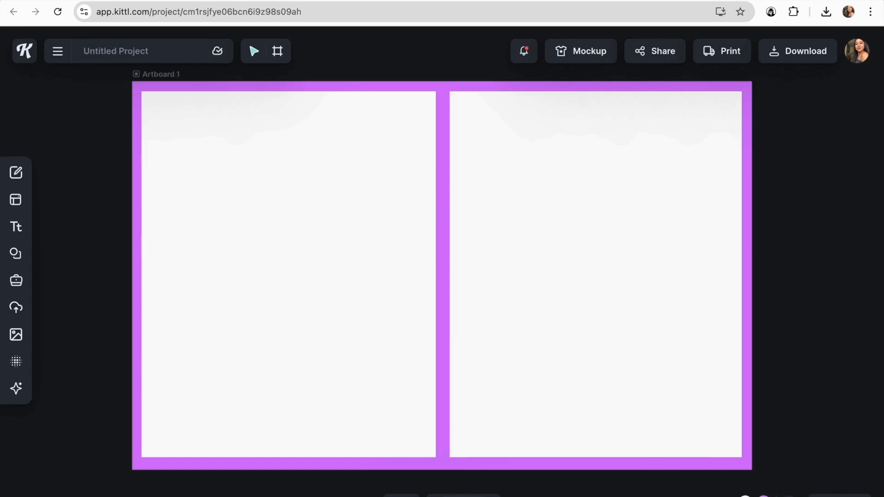
Change the artboard background colour to a light lavender, around e2d0f9
left_click(746, 496)
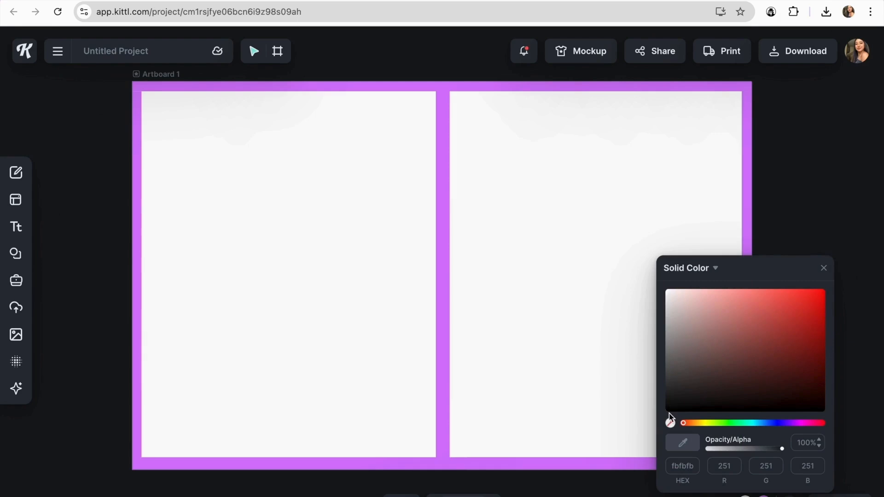
left_click(786, 423)
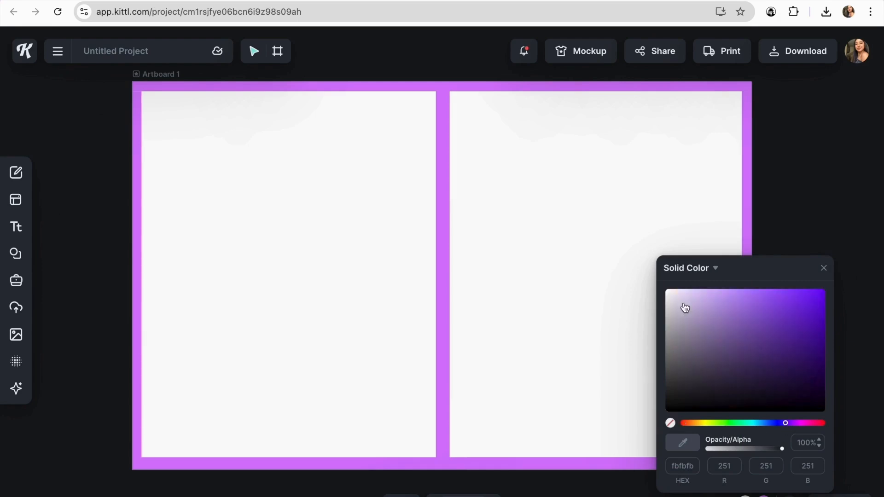
left_click(700, 302)
mouse_move(691, 296)
left_mouse_down()
mouse_move(679, 294)
mouse_move(691, 291)
left_mouse_up()
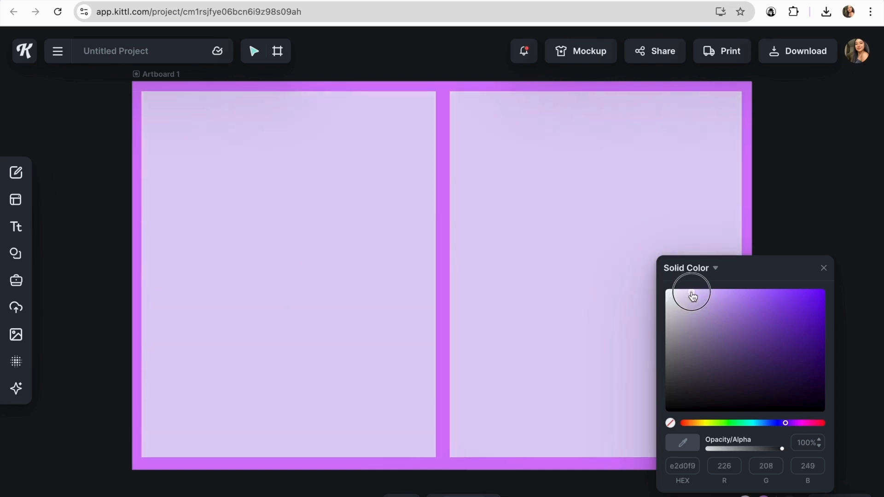
left_click(593, 321)
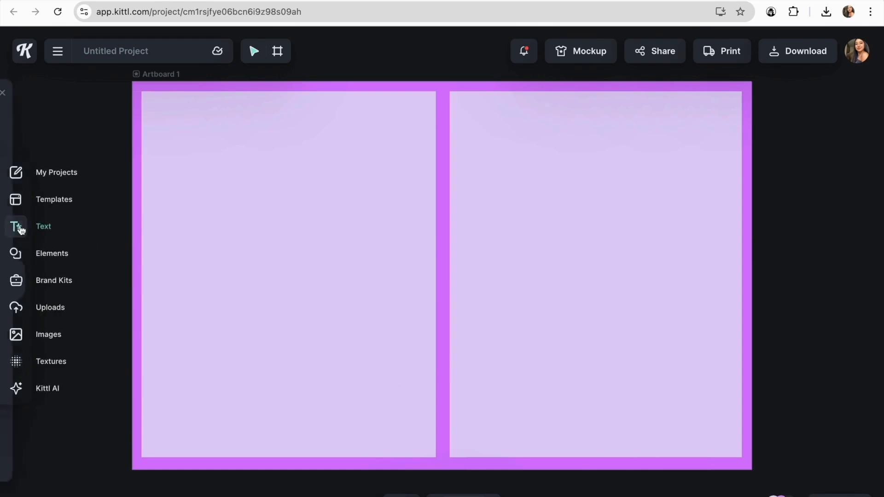
Add the "No.1 Must Have This Season!" and "Yes We're Open for Business" title designs from the Titles text collection
left_click(17, 227)
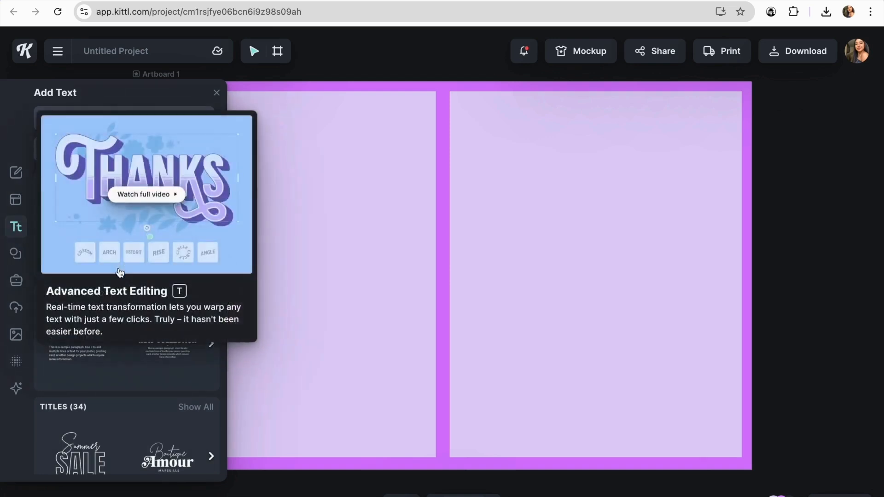
scroll(187, 379, "down", 4)
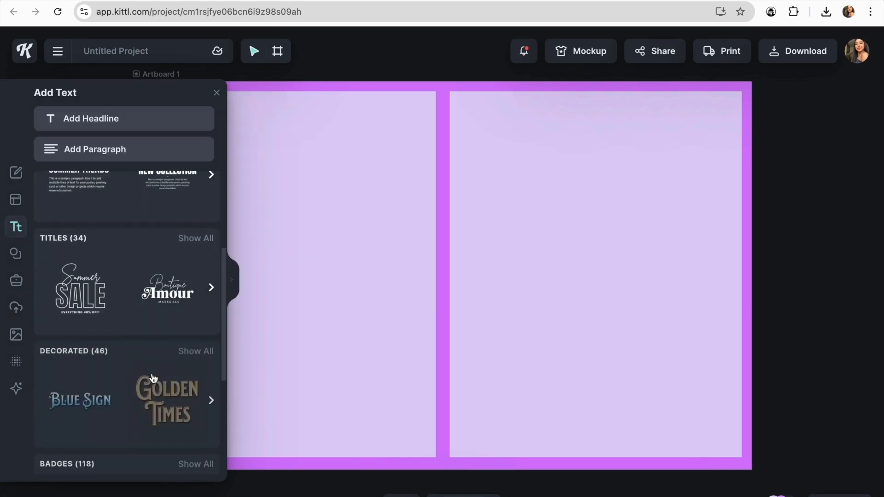
scroll(138, 377, "down", 2)
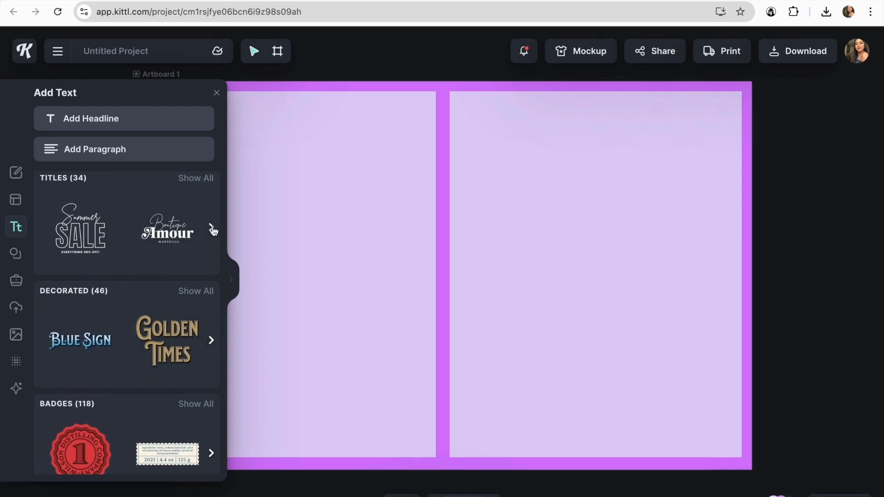
left_click(197, 178)
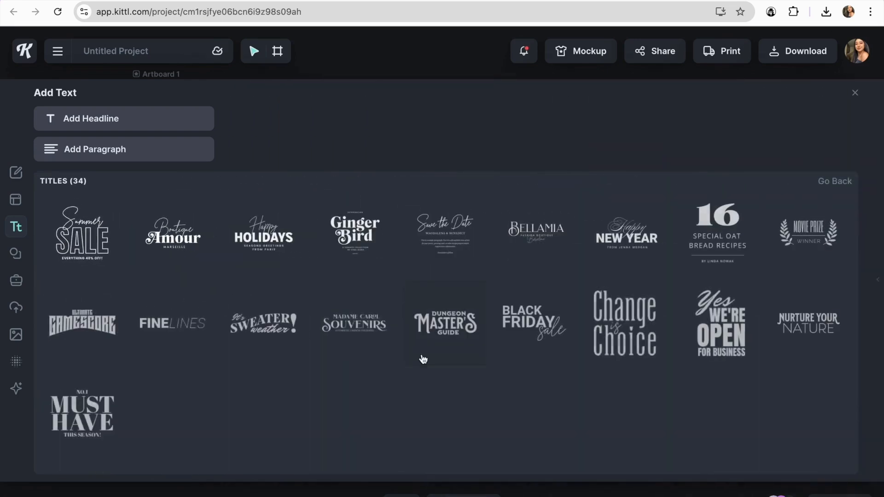
scroll(513, 376, "down", 3)
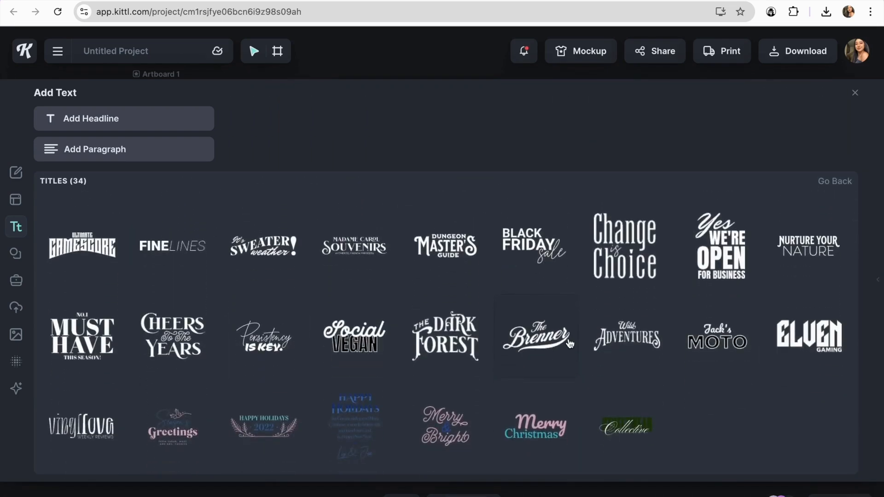
scroll(570, 344, "up", 2)
scroll(570, 344, "up", 1)
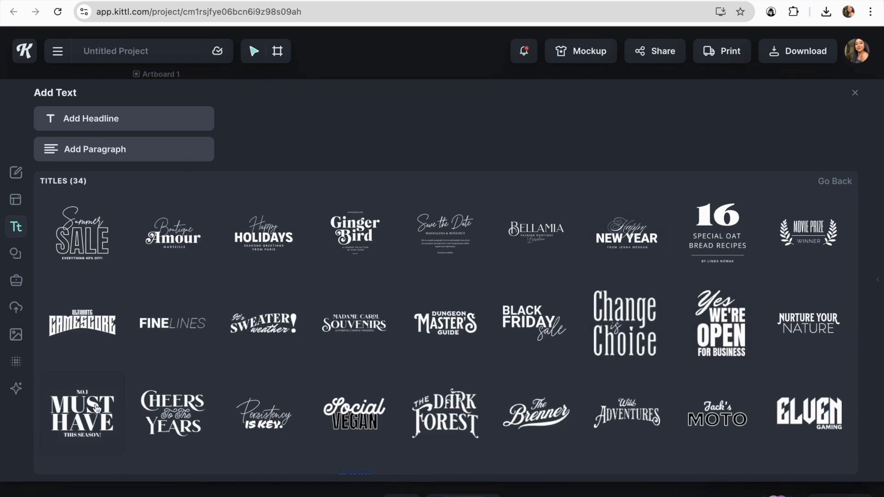
left_click(855, 93)
Place and enlarge the "Yes We're Open for Business" title on the back cover, with the "Must Have" title on the front cover
left_click_drag(450, 277, 316, 270)
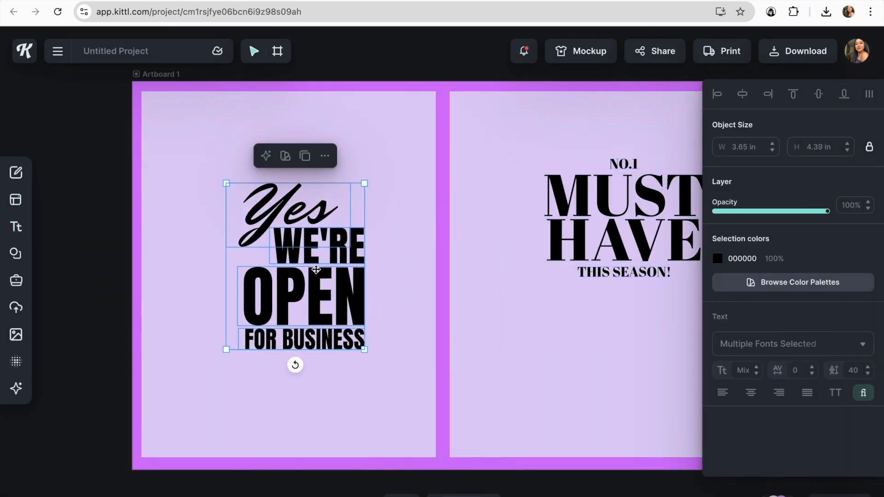
left_click(545, 308)
left_click_drag(617, 232, 572, 222)
left_click(309, 281)
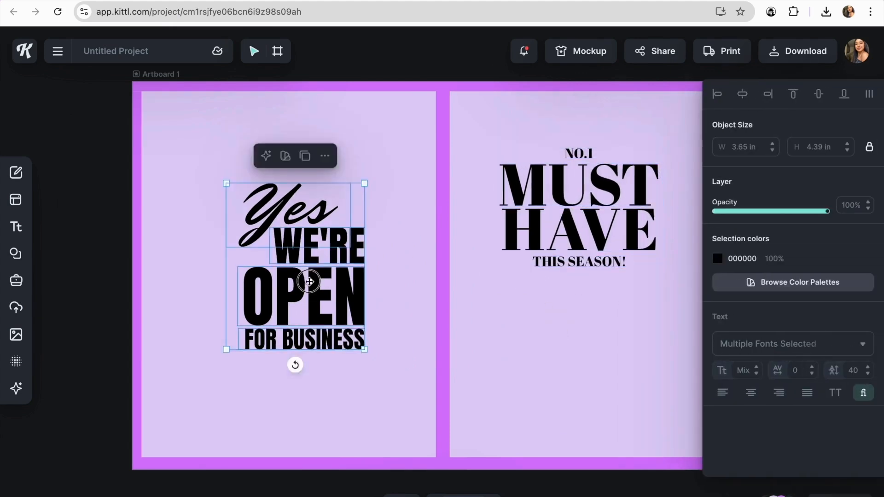
left_click_drag(309, 282, 288, 242)
left_click_drag(345, 307, 315, 300)
Shift the "Must Have" title on the front cover and delete the "Yes We're Open for Business" title
left_click(572, 249)
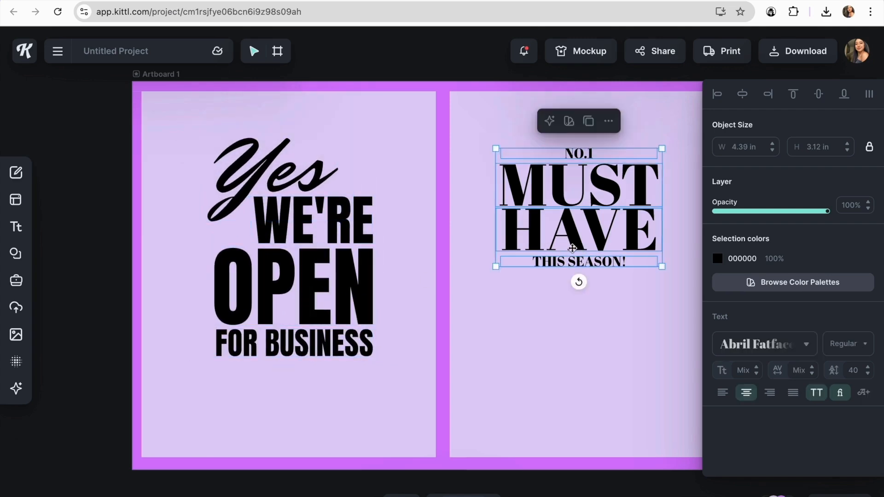
left_click_drag(591, 228, 606, 225)
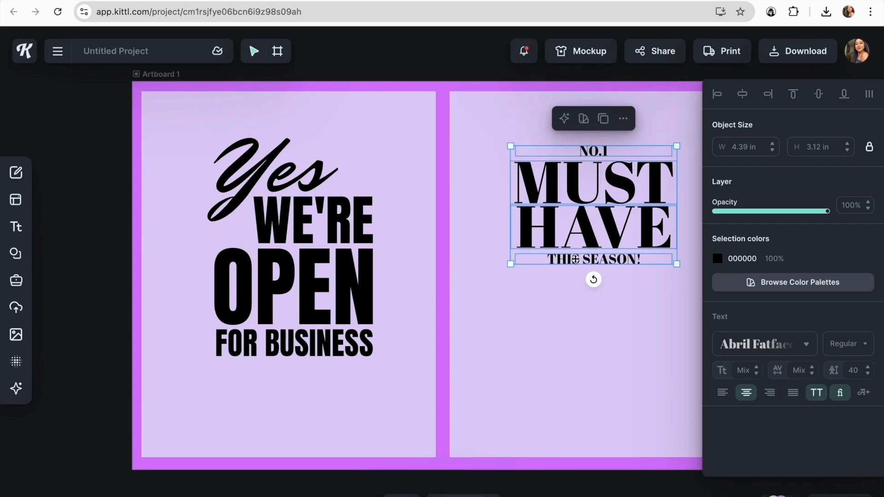
left_click(312, 239)
key("Delete")
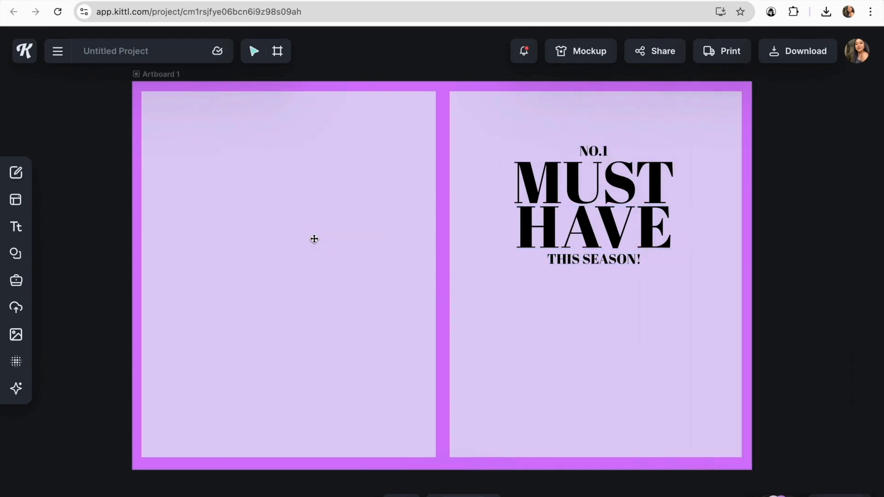
Enlarge the "No.1 Must Have This Season!" title to about 6.34 x 4.50 inches and centre it on the front cover's upper half
left_click(634, 190)
left_click_drag(510, 263, 480, 290)
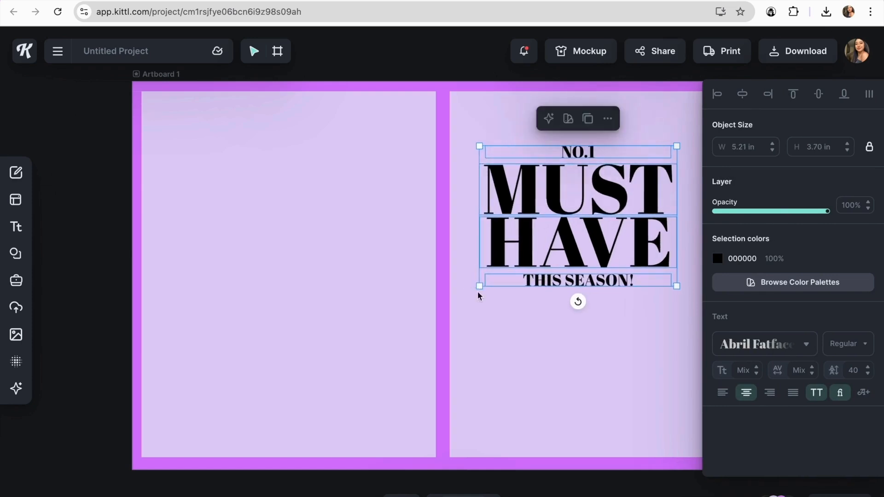
scroll(497, 337, "right", 1)
scroll(496, 337, "down", 1)
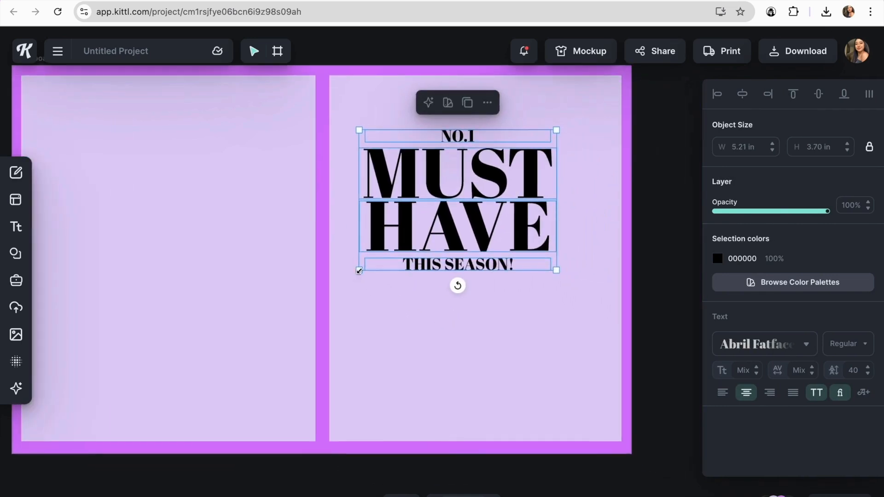
left_click_drag(359, 271, 336, 285)
left_click_drag(433, 237, 467, 237)
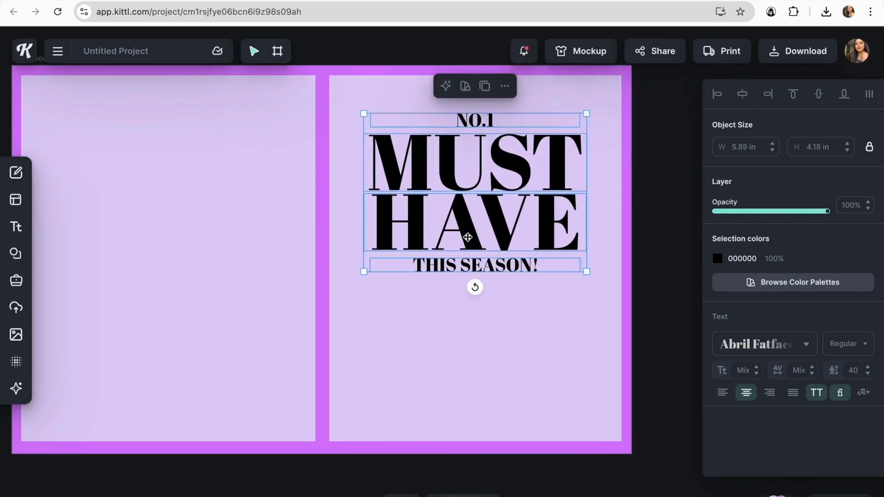
left_click(454, 325)
left_click(389, 259)
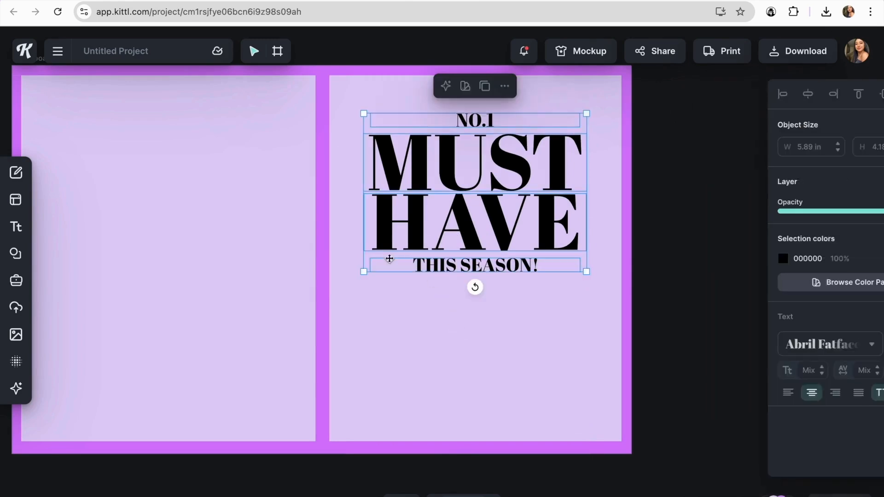
left_click_drag(364, 272, 337, 278)
left_click_drag(460, 235, 474, 234)
left_click(460, 311)
Change the whole front cover title's colour to off-white FEF8F8
left_click(475, 244)
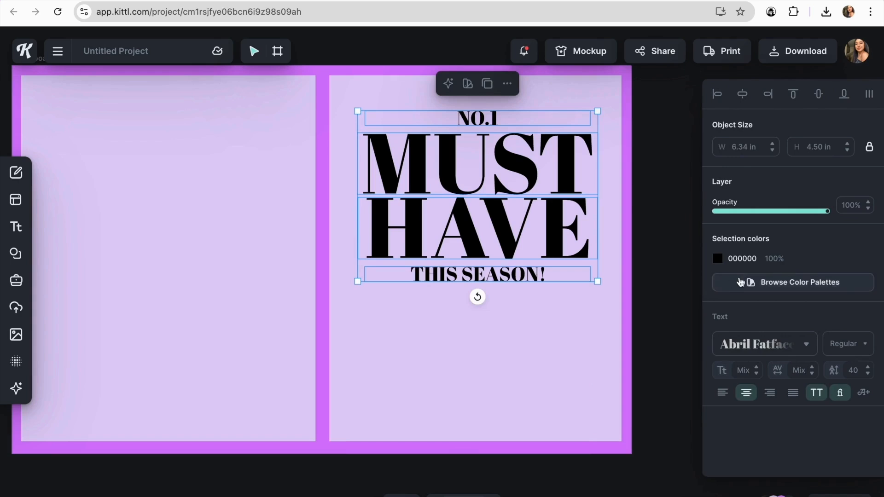
left_click(717, 258)
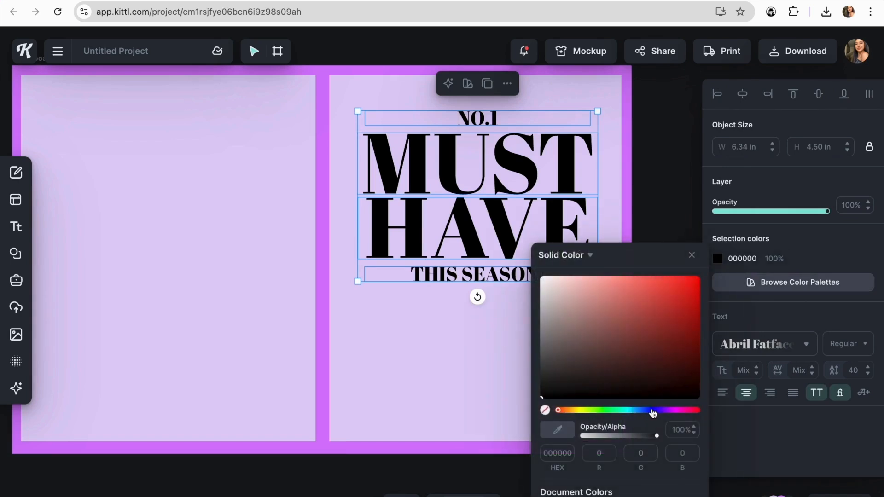
left_click_drag(652, 413, 659, 414)
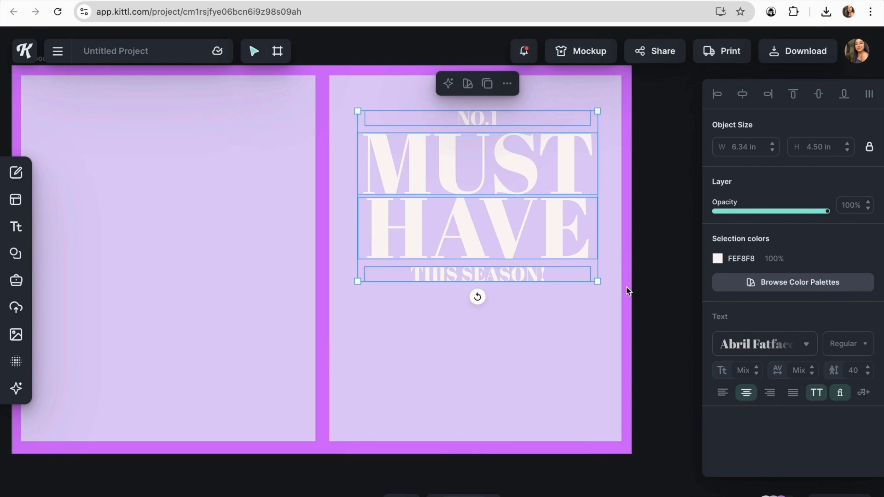
Ungroup the front cover title into separate text lines
left_click(507, 84)
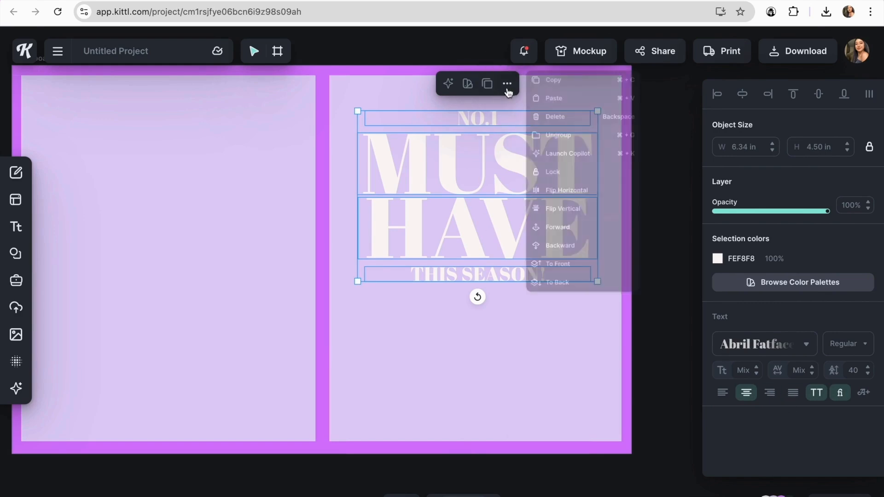
left_click(567, 140)
left_click(510, 343)
left_click(518, 201)
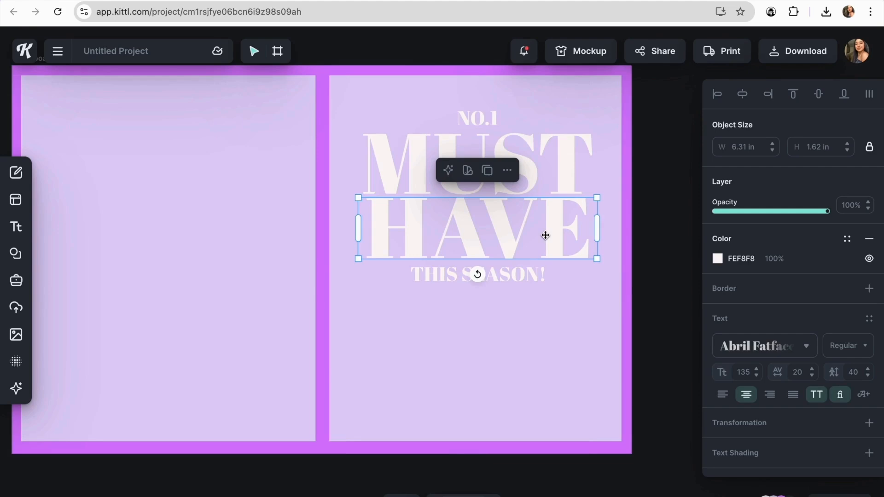
Add a thin black border to the word "MUST" with a border weight of 1.40
left_click(562, 152)
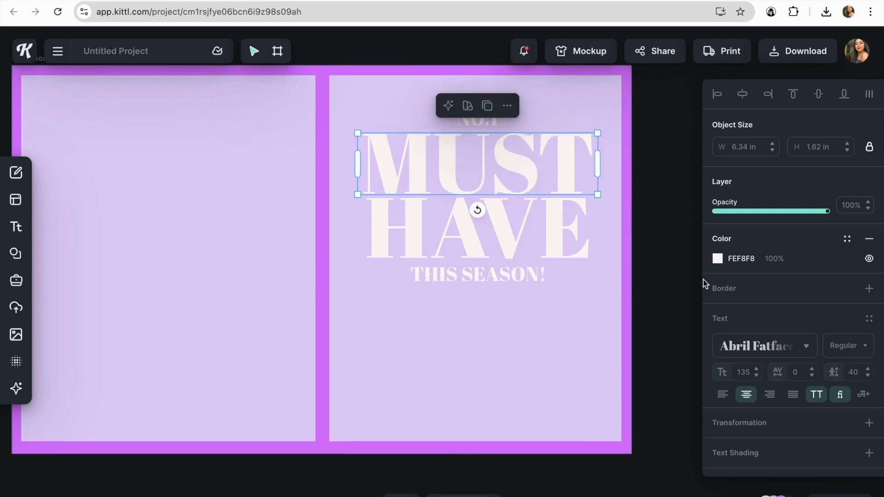
scroll(820, 304, "down", 1)
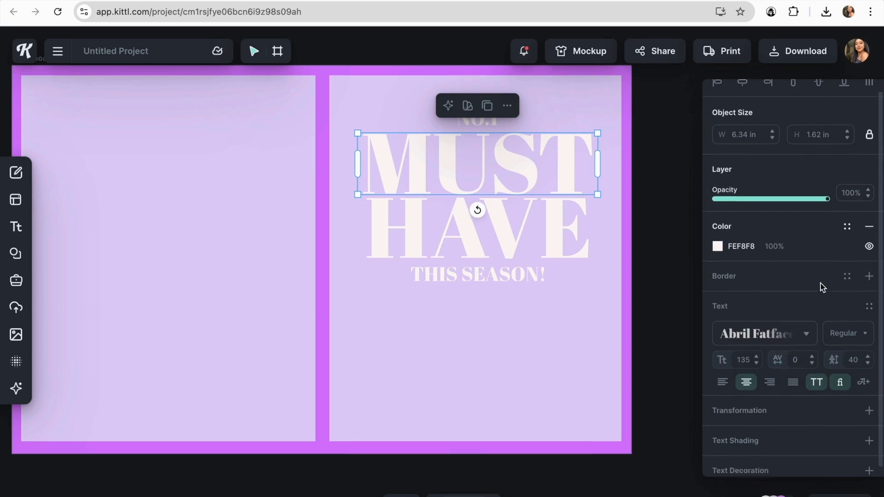
left_click(814, 374)
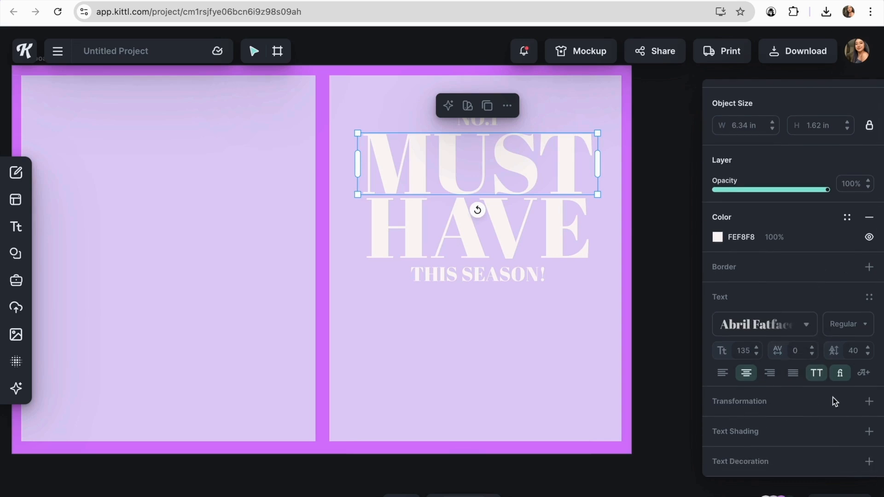
left_click(868, 268)
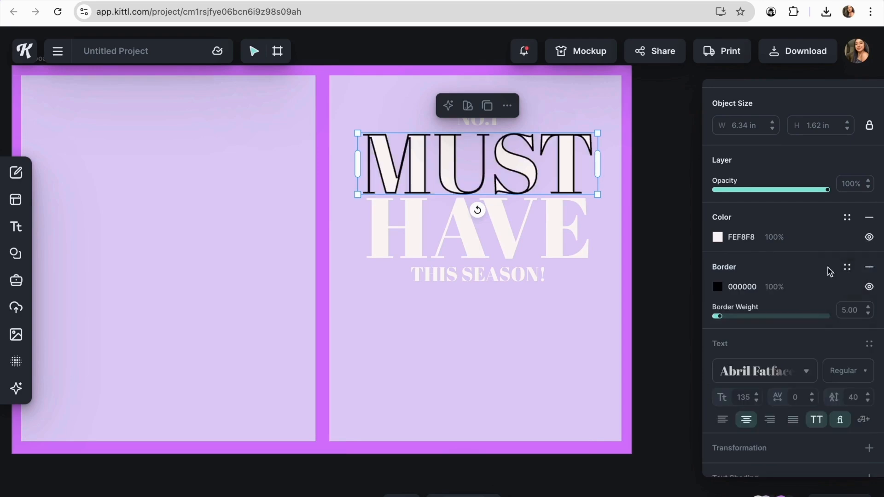
left_click_drag(722, 318, 716, 317)
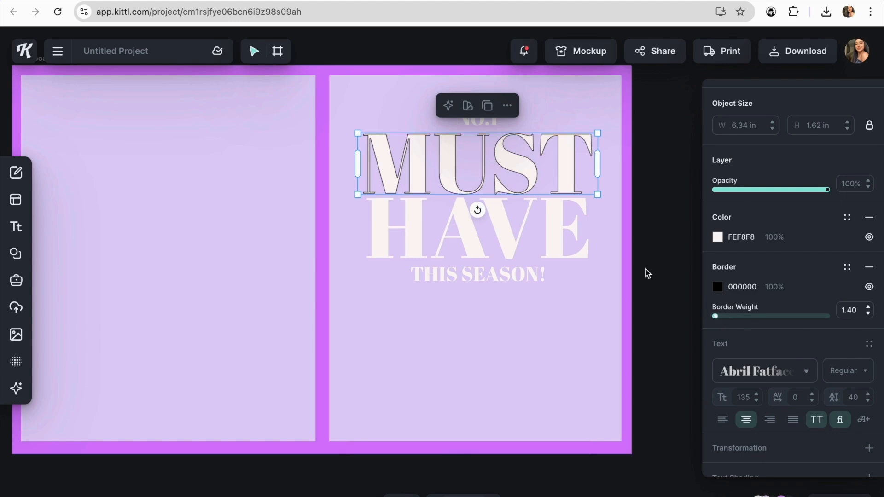
left_click(554, 276)
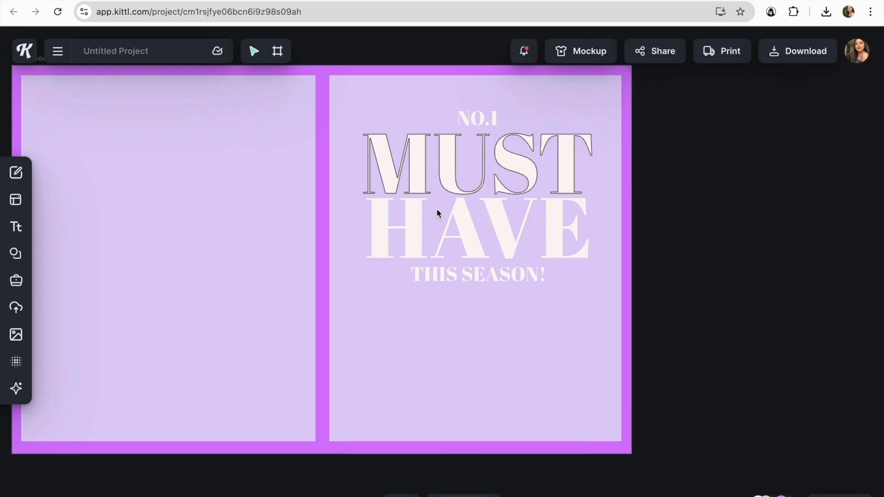
Undo the last change, recolour the word MUST dark purple 432B70, and delete the NO.1 line above it
key("ctrl+z")
left_click(436, 142)
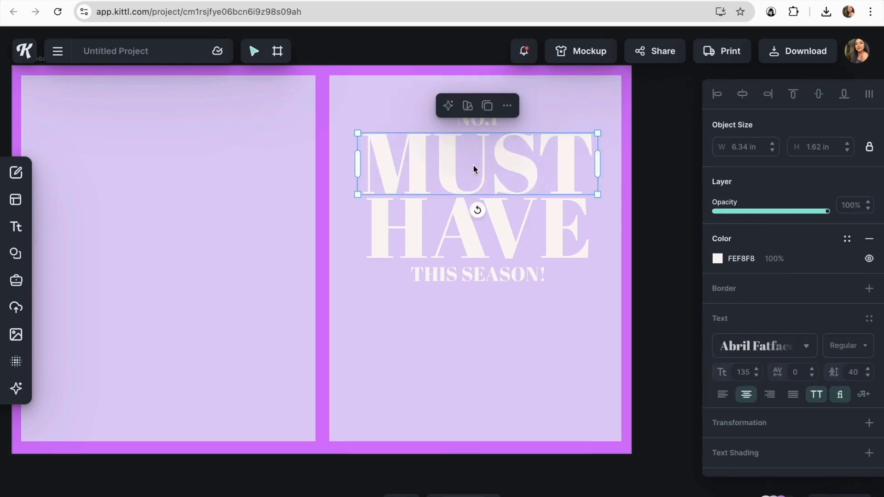
left_click(717, 259)
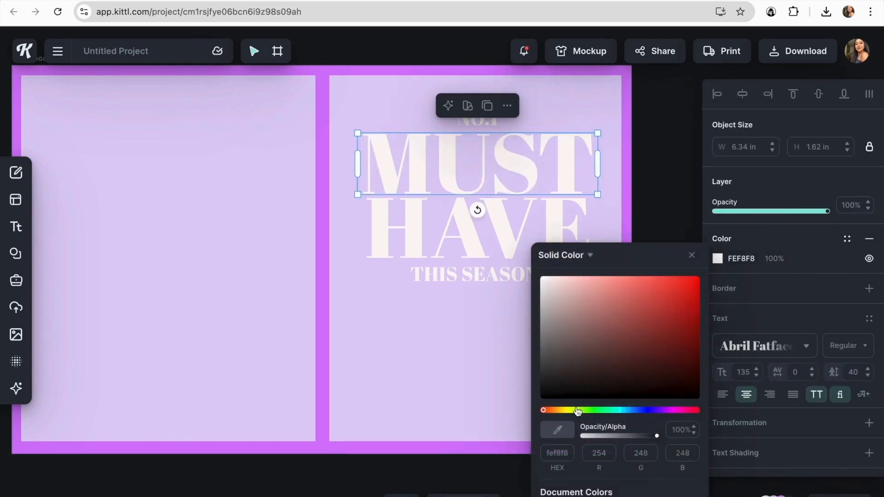
left_click_drag(591, 408, 636, 346)
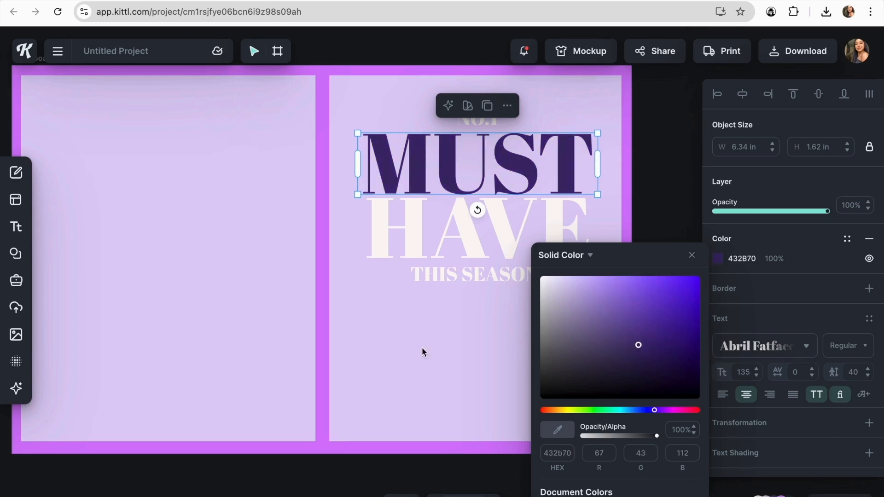
left_click(475, 119)
key("Delete")
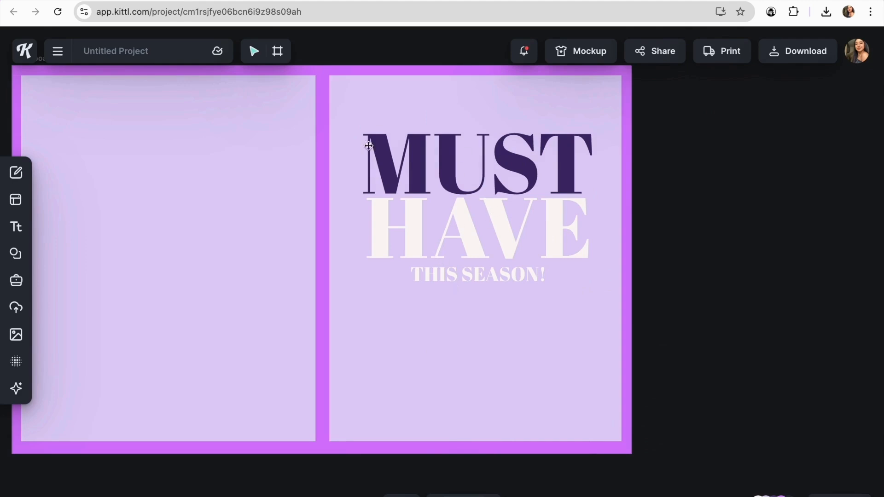
Replace the word MUST with the pasted title "Skincare Secrets for Oily Skin"
left_click(442, 133)
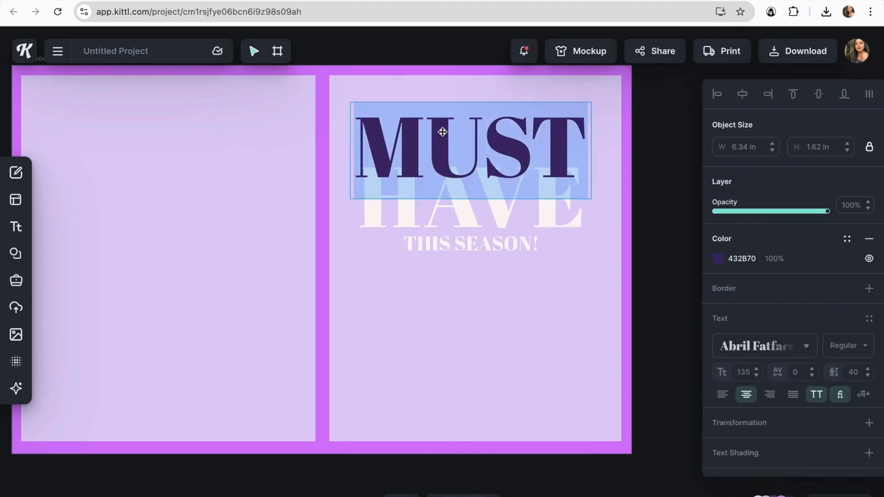
key("ctrl+v")
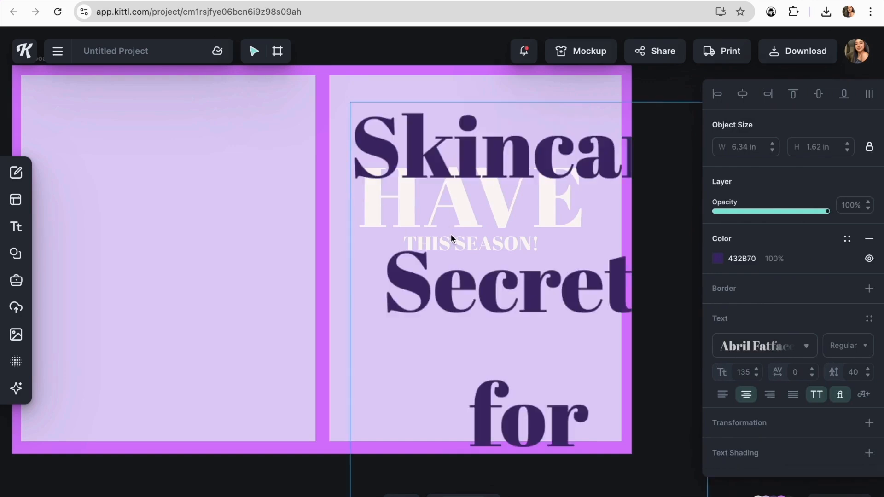
left_click(594, 420)
key("Escape")
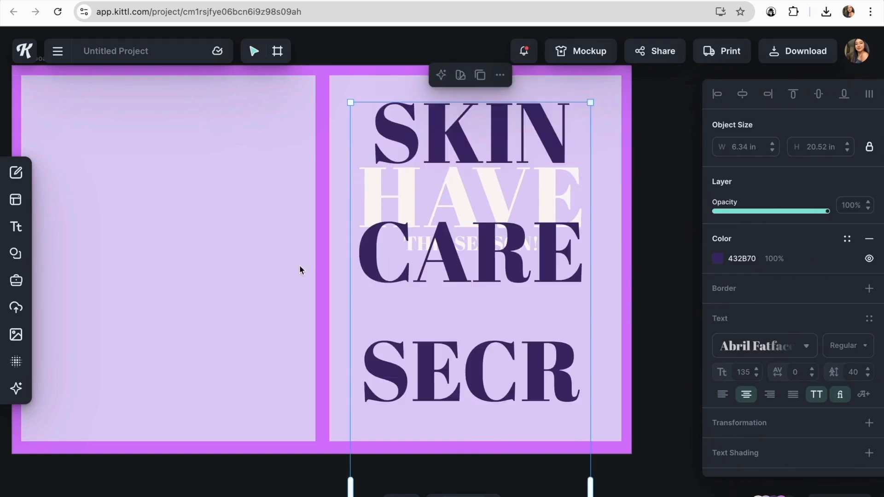
Shrink the pasted title to font size 85, widen its box to about 9.21 in, and move it onto the left page
left_click_drag(351, 102, 437, 387)
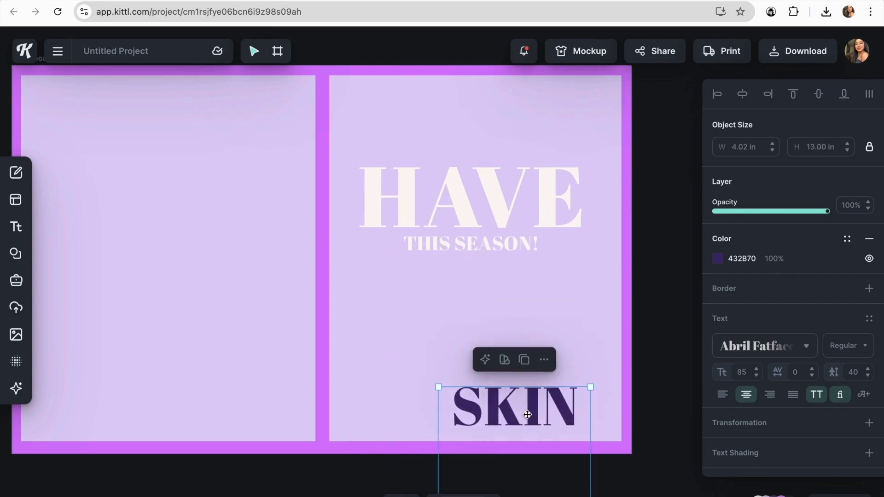
left_click_drag(525, 414, 411, 163)
left_click_drag(477, 373, 677, 356)
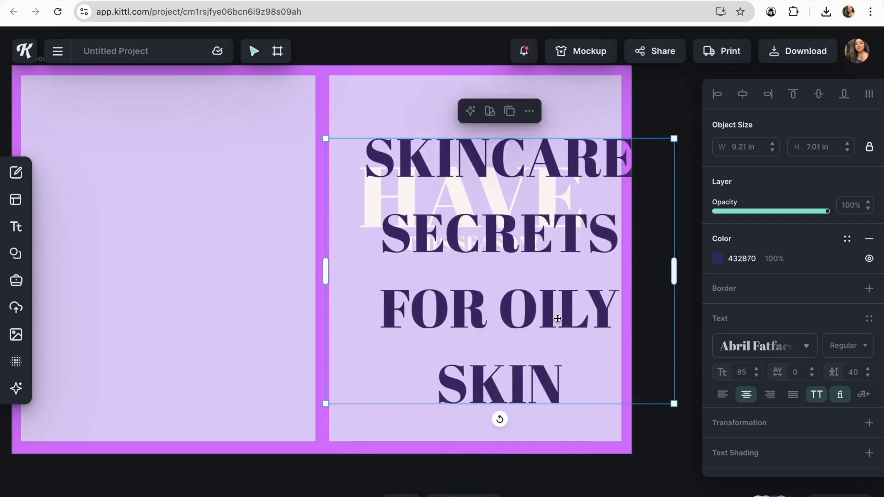
left_click_drag(555, 317, 274, 289)
Replace the white word HAVE on the right page with SECRETS
double_click(274, 289)
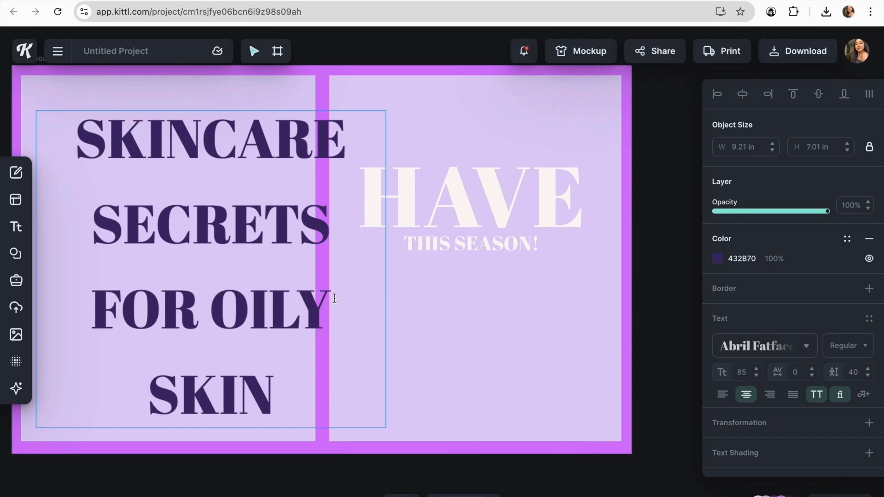
left_click_drag(331, 231, 97, 204)
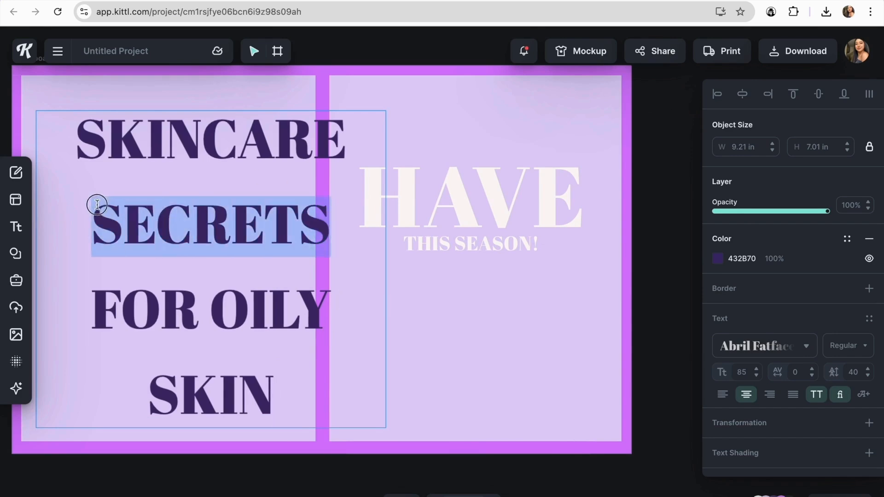
key("Escape")
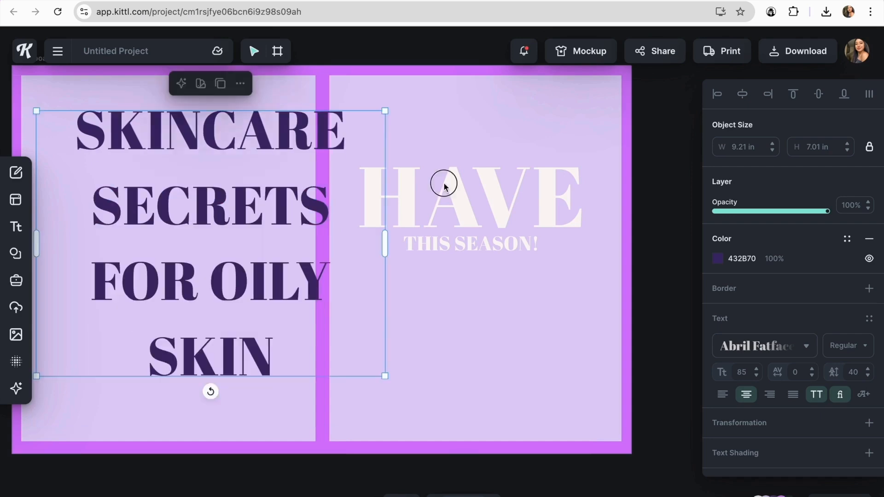
left_click(443, 184)
double_click(455, 193)
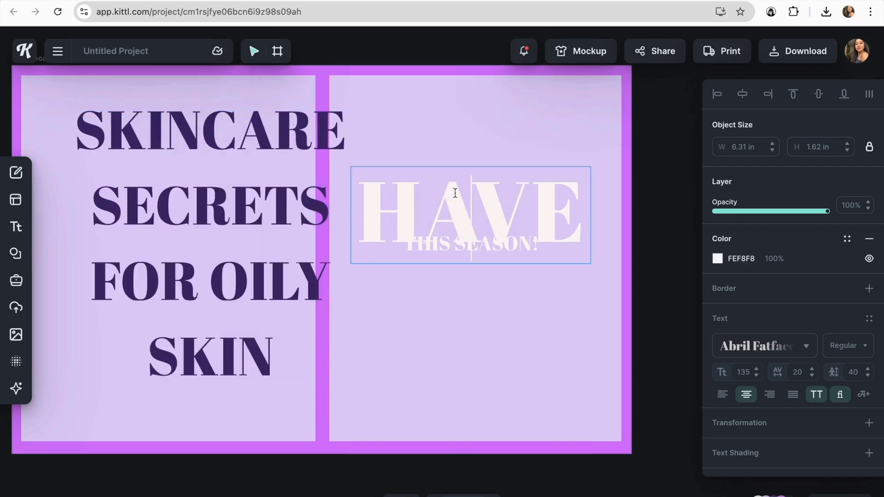
left_click_drag(584, 204, 432, 195)
key("BackSpace")
key("BackSpace")
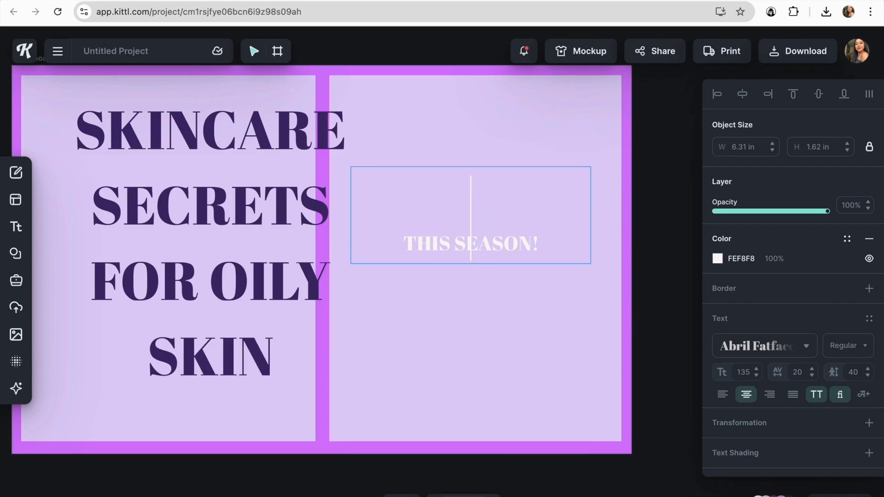
type("SECRETS")
key("Escape")
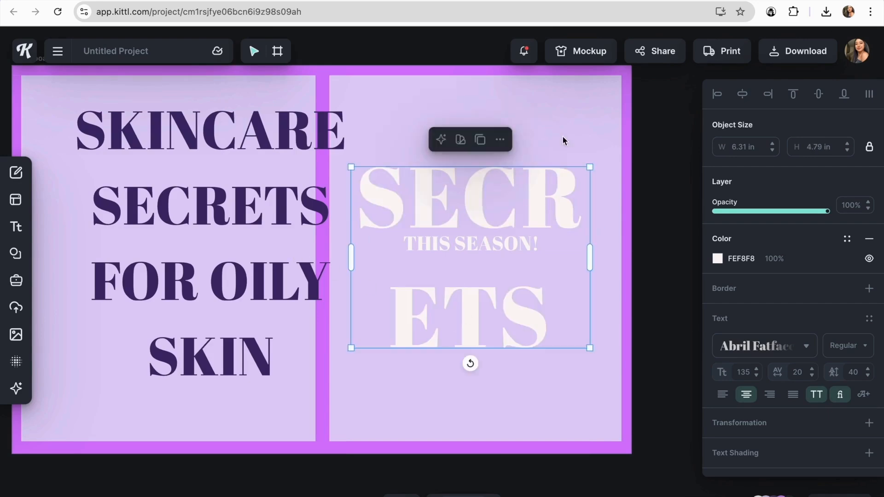
Fit the white SECRETS on one line at about font size 83 and place it above THIS SEASON!
left_click(595, 253)
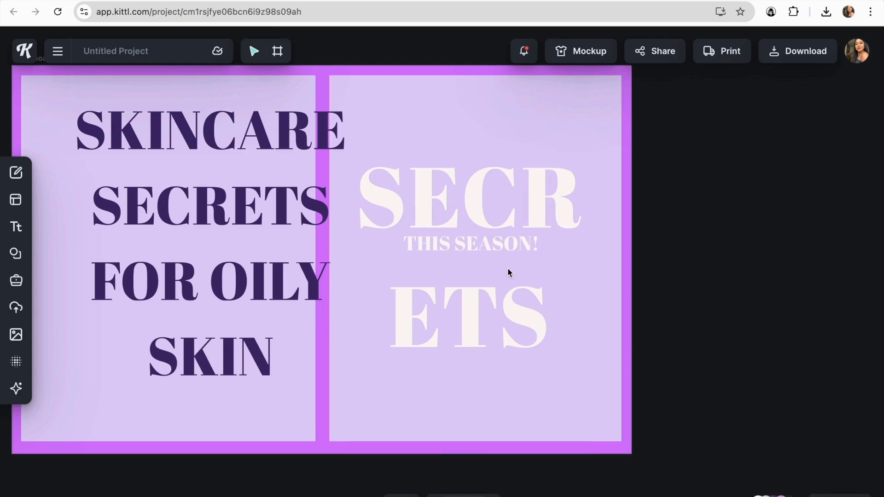
left_click(497, 332)
left_click_drag(590, 256, 763, 256)
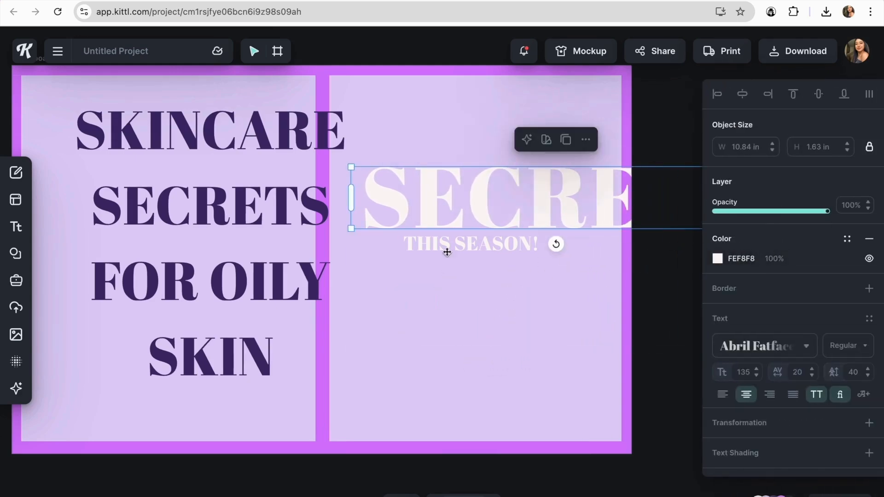
left_click_drag(352, 165, 509, 187)
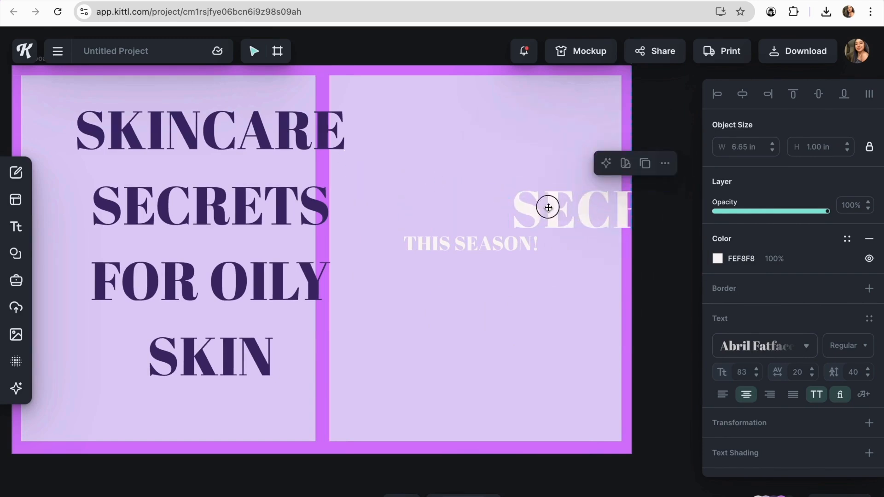
left_click_drag(574, 204, 424, 197)
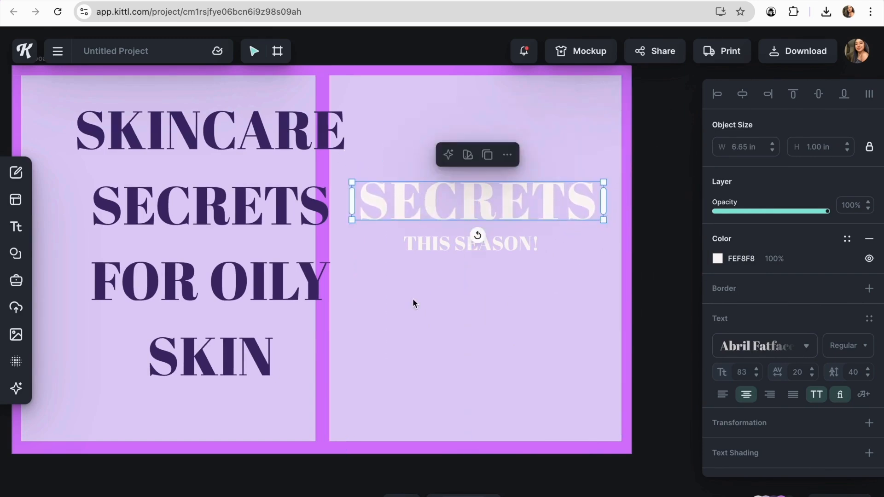
Copy FOR OILY SKIN from the dark purple title on the left page and remove it from that title
left_click(260, 273)
double_click(260, 272)
left_click_drag(286, 385, 98, 300)
key("ctrl+c")
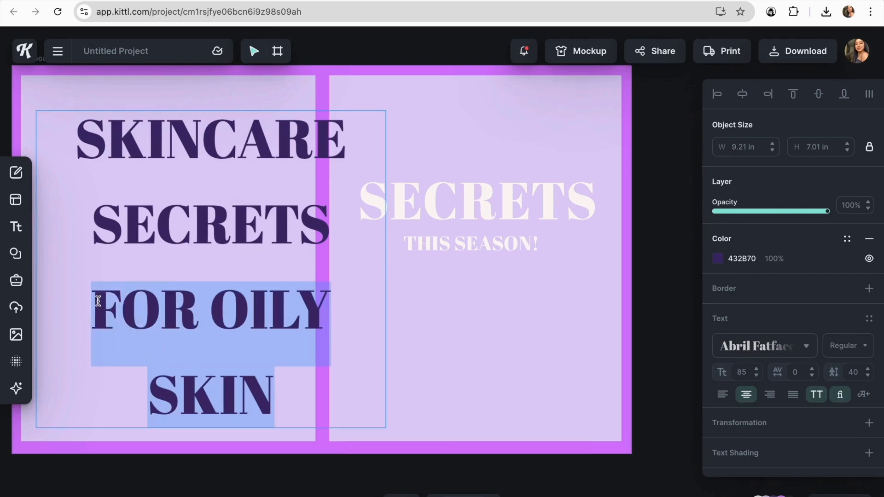
key("BackSpace")
key("Escape")
Replace THIS SEASON! on the right page with the copied text FOR OILY SKIN
left_click(427, 252)
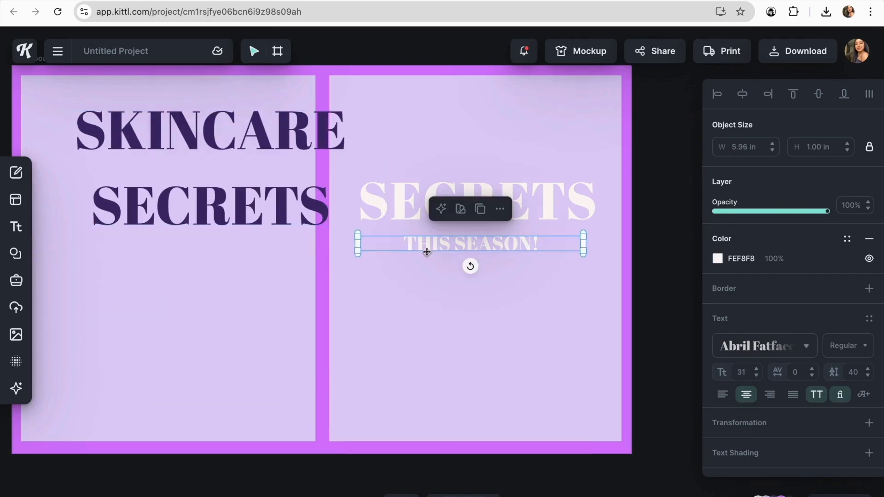
double_click(427, 251)
left_click_drag(536, 246, 385, 245)
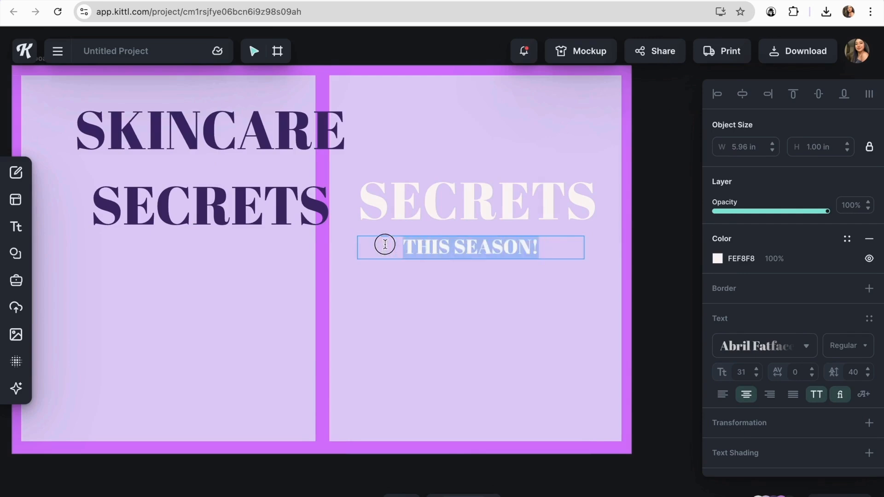
key("BackSpace")
key("ctrl+v")
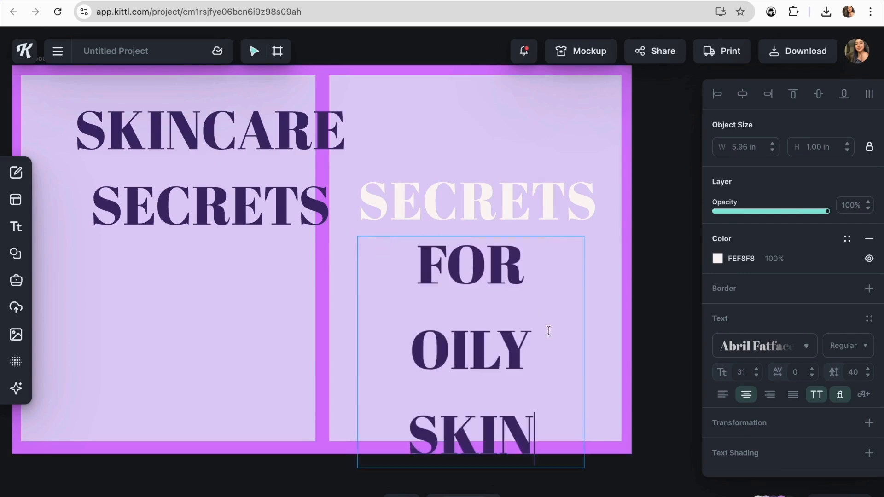
key("Escape")
left_click(457, 301)
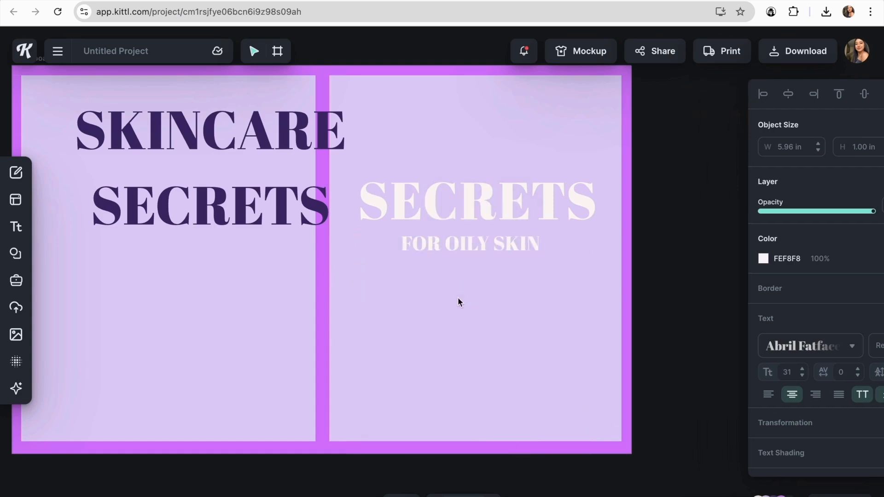
Remove SECRETS from the dark purple title on the left page, keeping only SKINCARE
left_click(252, 181)
double_click(252, 184)
left_click_drag(327, 210, 79, 208)
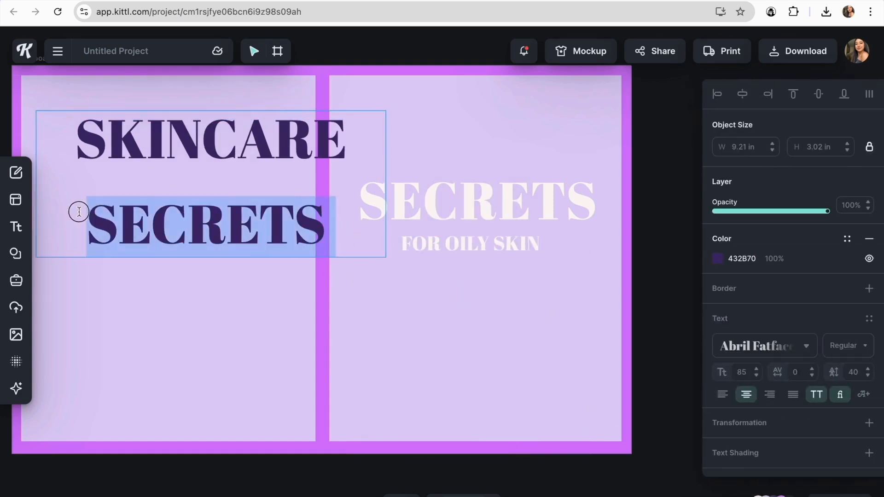
key("BackSpace")
key("BackSpace")
key("Escape")
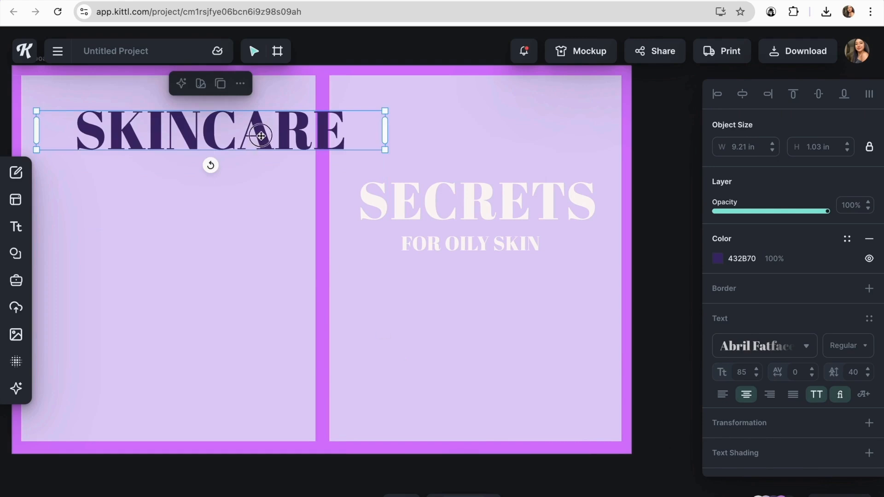
Move SKINCARE above SECRETS on the right page and resize it to about font size 78 to match its width
left_click_drag(257, 138, 520, 154)
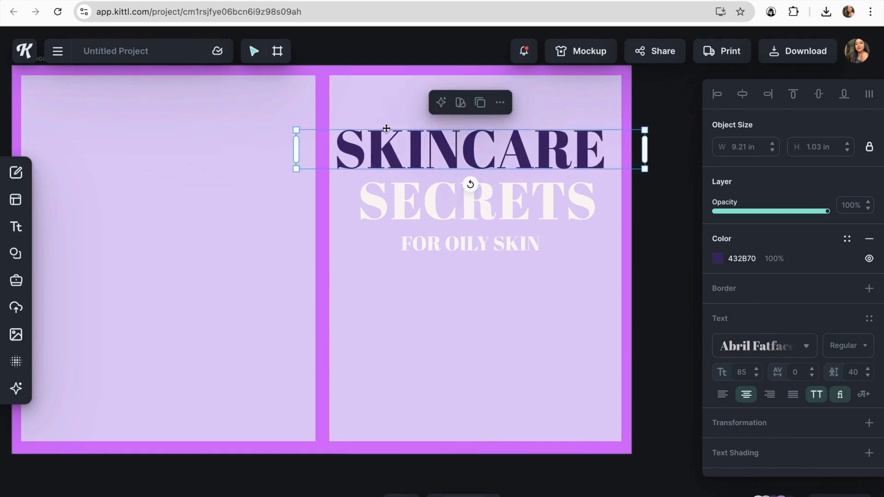
left_click_drag(297, 129, 334, 133)
left_click_drag(454, 162, 442, 165)
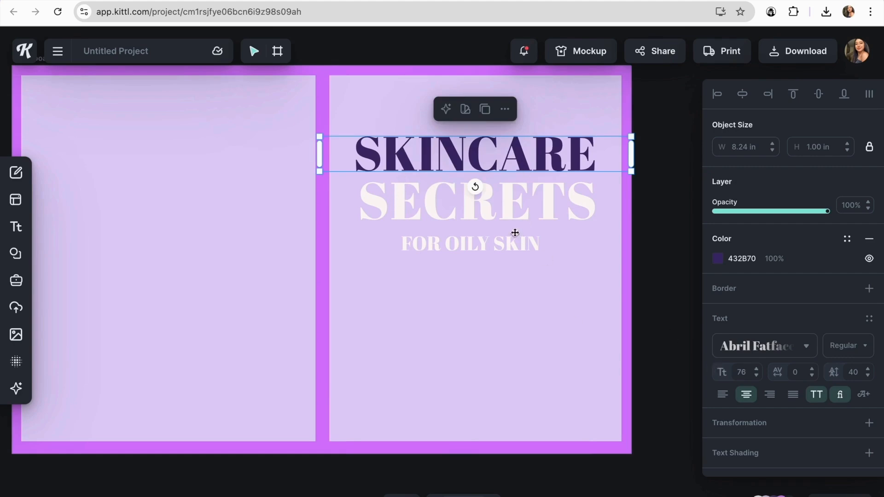
left_click(510, 206)
left_click(562, 169)
left_click_drag(633, 135, 638, 133)
mouse_move(558, 166)
left_mouse_down()
mouse_move(558, 179)
mouse_move(562, 172)
left_mouse_up()
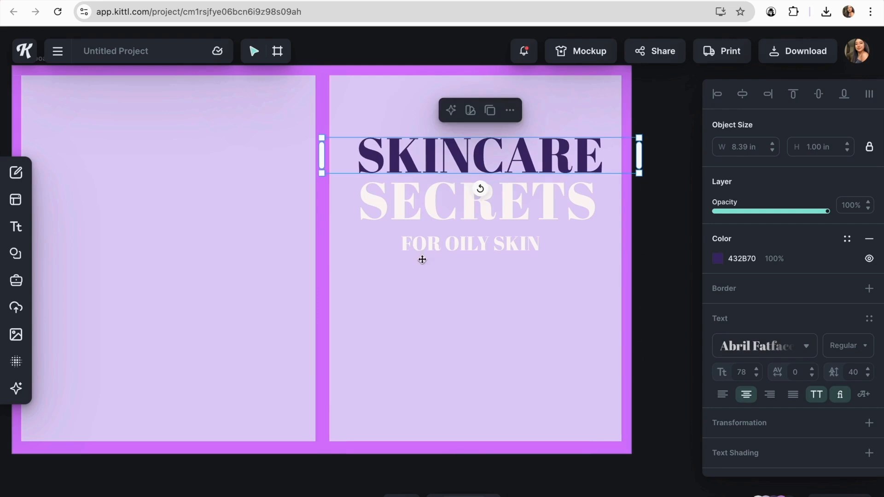
Move the three title lines closer to the right page's upper edge and line up SKINCARE's right end with SECRETS
left_click(397, 276)
left_click_drag(363, 104, 513, 208)
left_click(514, 296)
left_click(534, 126)
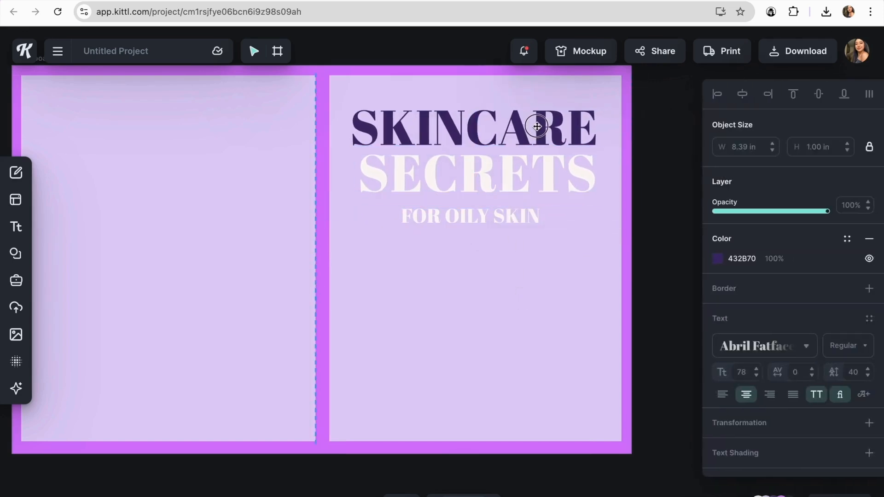
left_click(513, 324)
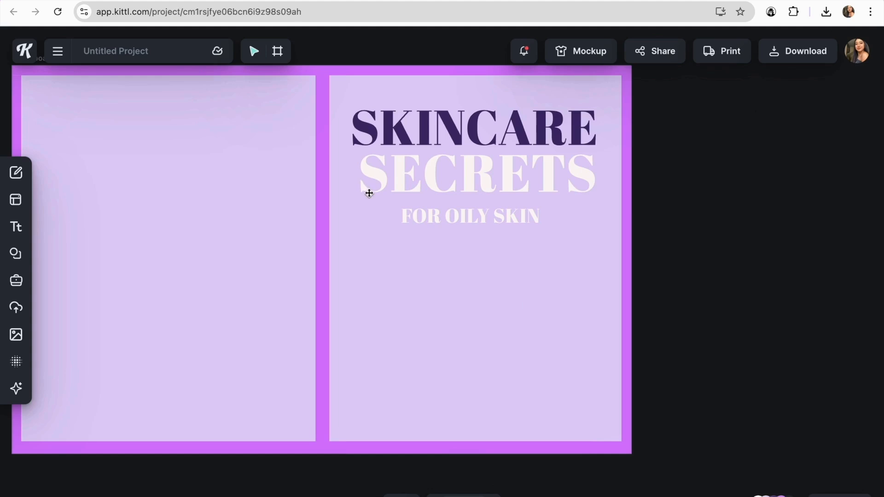
Search the elements library for "skin care"
scroll(393, 240, "left", 2)
scroll(393, 240, "right", 1)
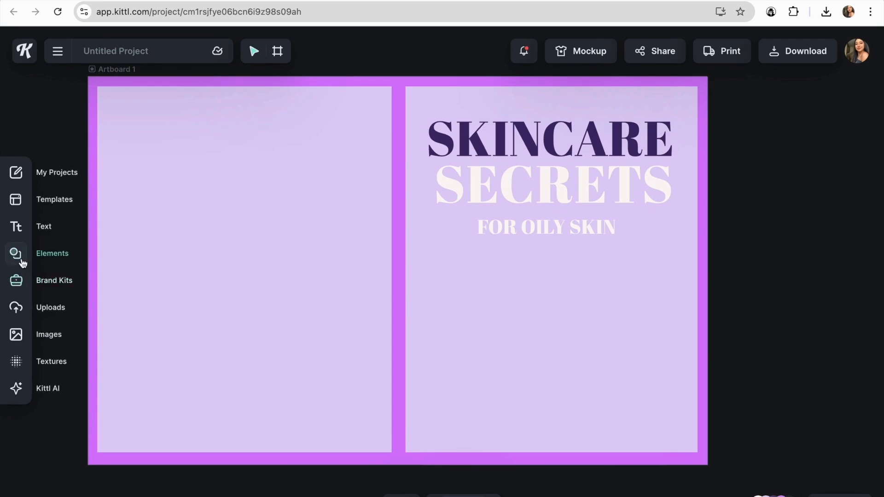
left_click(23, 263)
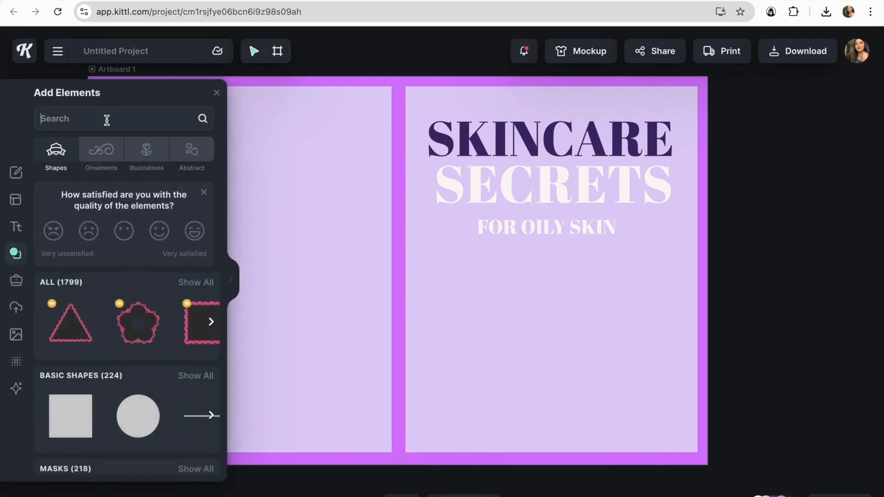
type("ski")
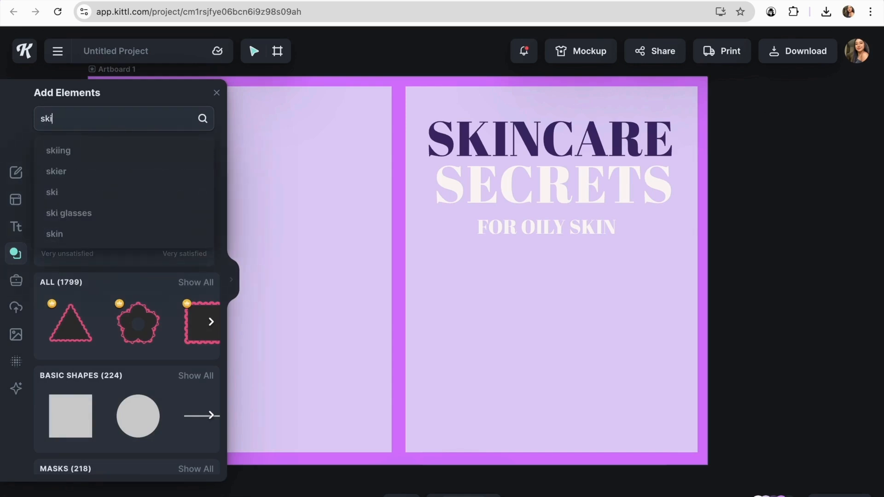
type("n care")
key("Return")
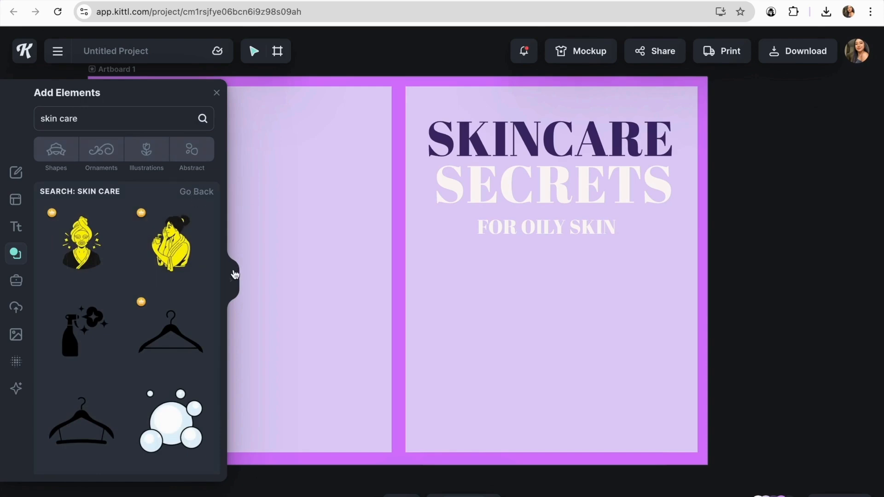
Add the illustration of a woman in a towel and face mask from the skin care results and place it below the right page's title
left_click(233, 274)
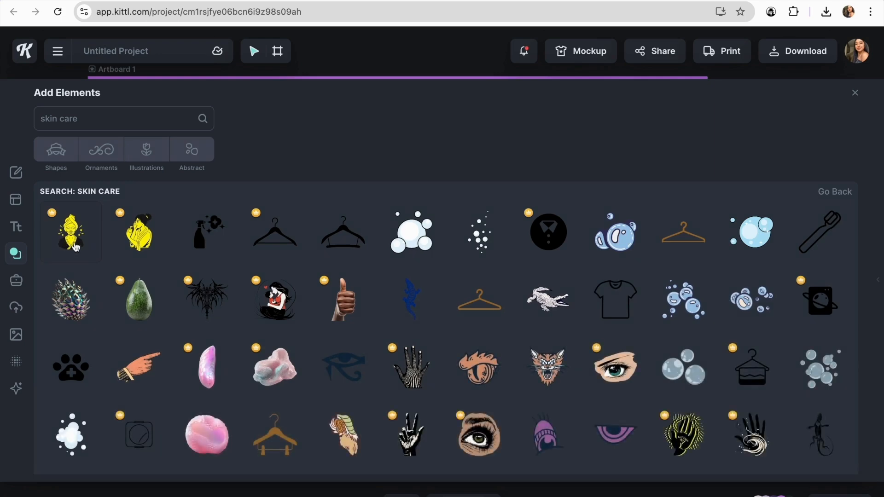
left_click(74, 244)
left_click(139, 241)
scroll(425, 269, "down", 2)
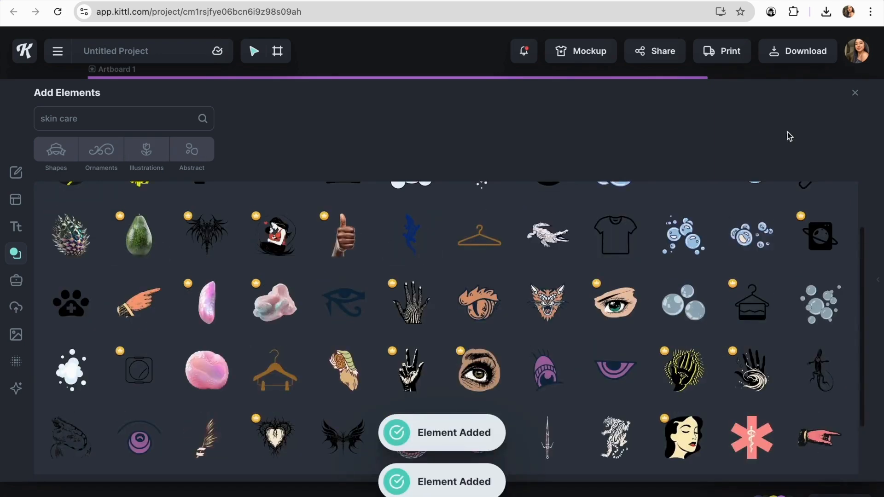
left_click(855, 93)
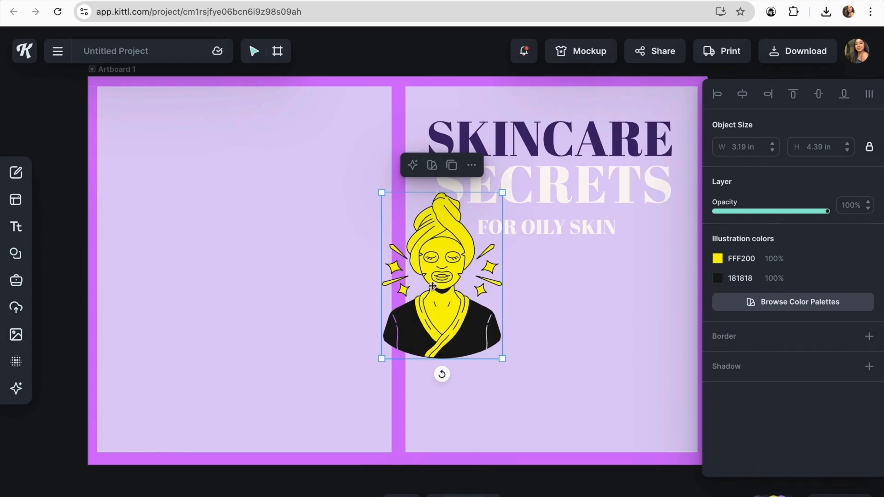
left_click_drag(433, 286, 536, 363)
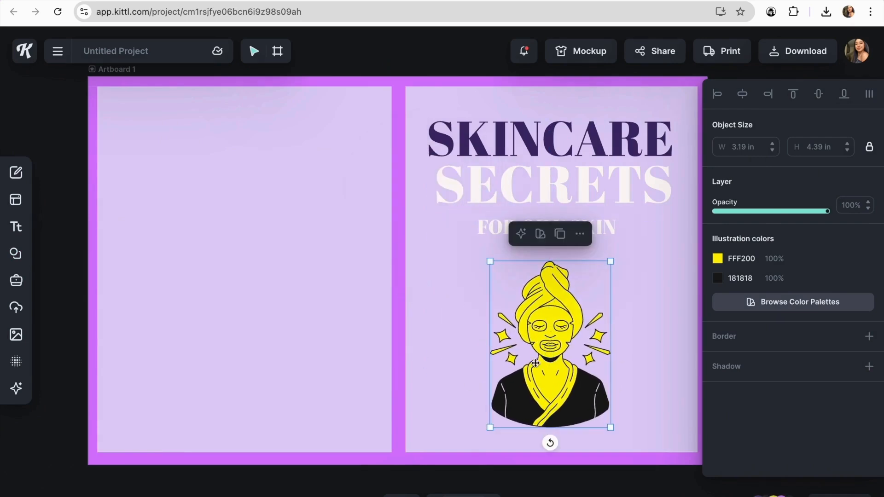
Recolor the woman illustration, changing yellow to off-white FEF8F8 and black to dark purple 432B70
left_click(717, 258)
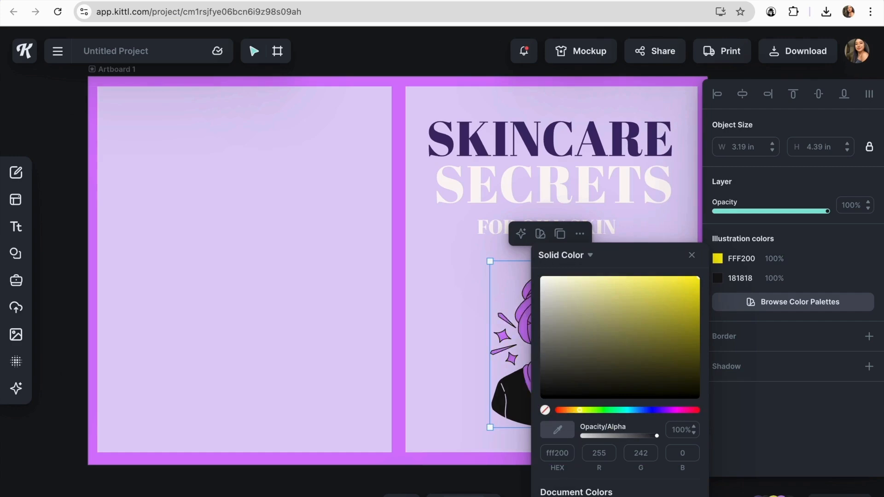
left_click(575, 496)
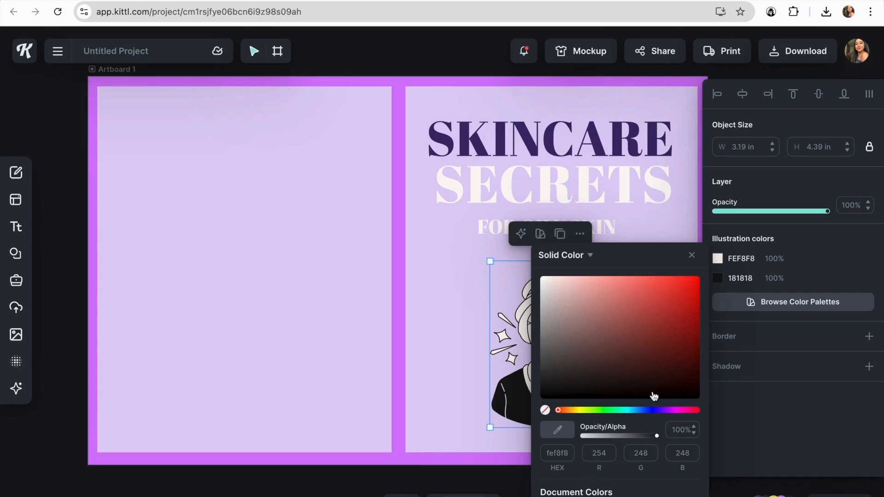
left_click(718, 278)
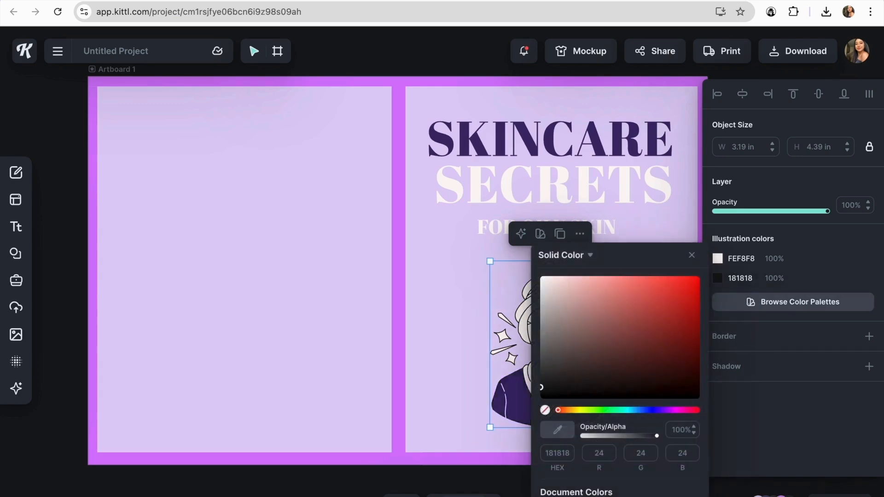
left_click(575, 496)
left_click(468, 414)
left_click(518, 401)
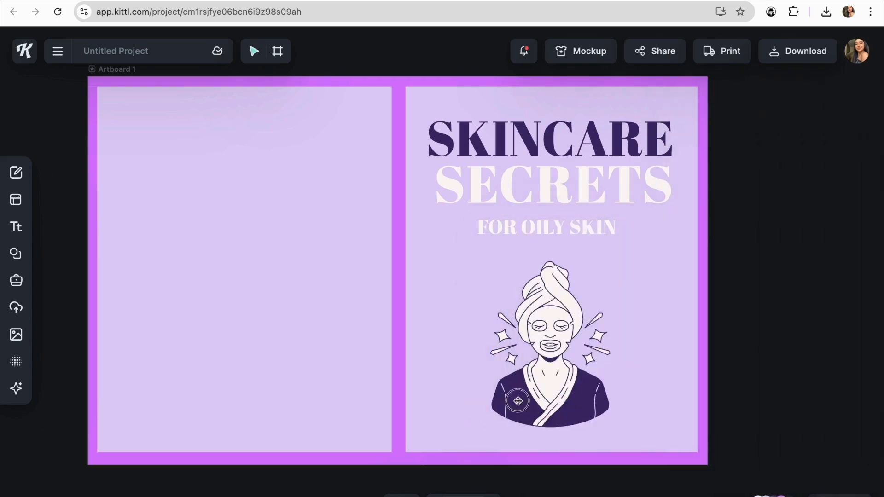
Enlarge the woman illustration to about 3.84 by 5.30 in, center it below the title, and move FOR OILY SKIN slightly up
left_click_drag(489, 427, 454, 477)
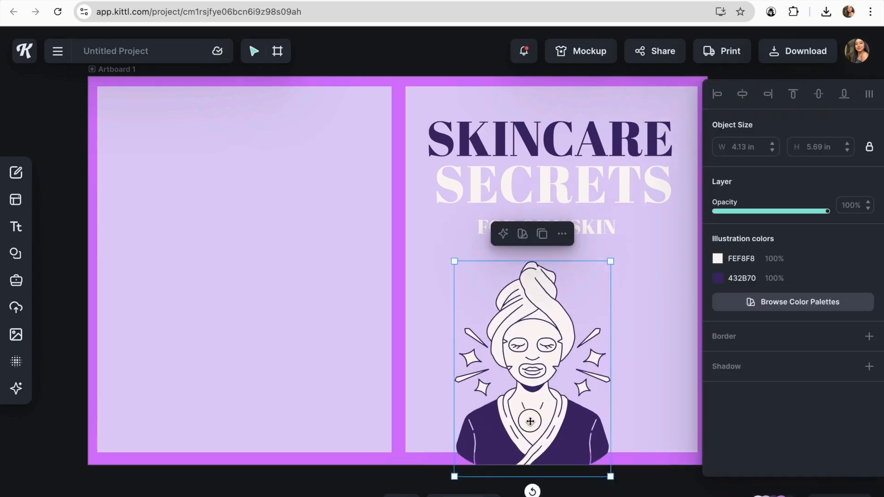
left_click_drag(531, 421, 542, 394)
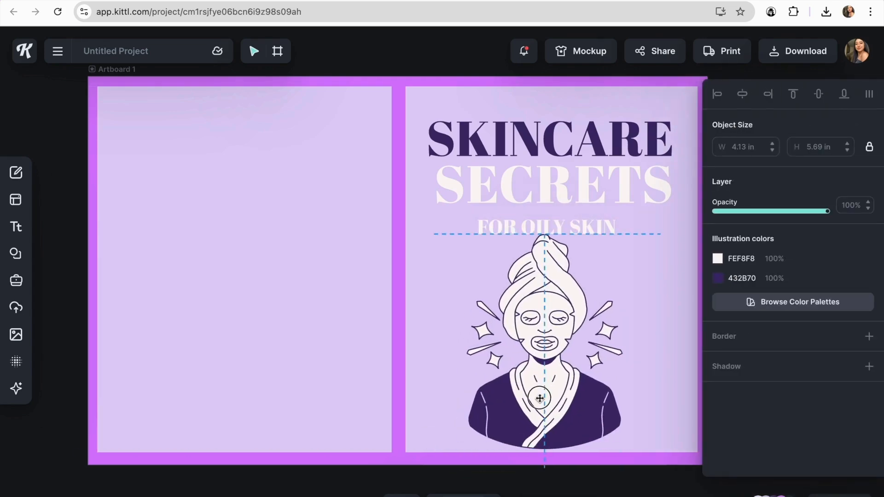
left_click(578, 232)
left_click_drag(580, 227, 580, 220)
left_click(635, 275)
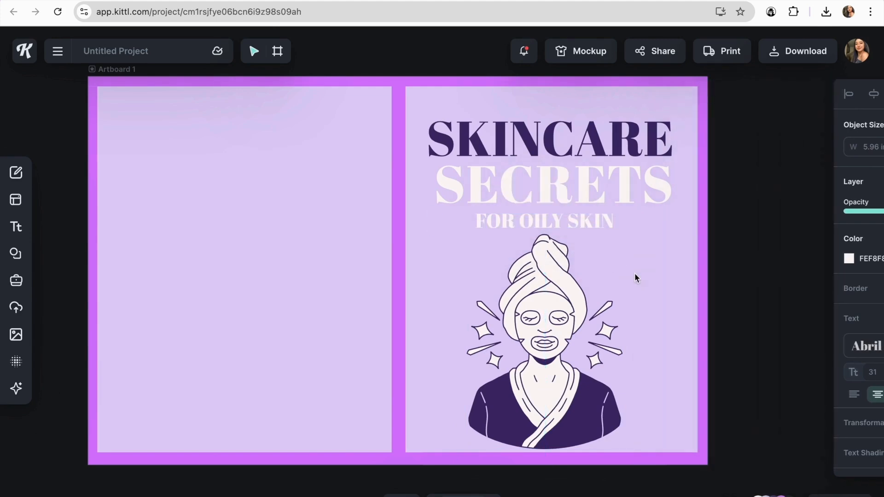
left_click(518, 380)
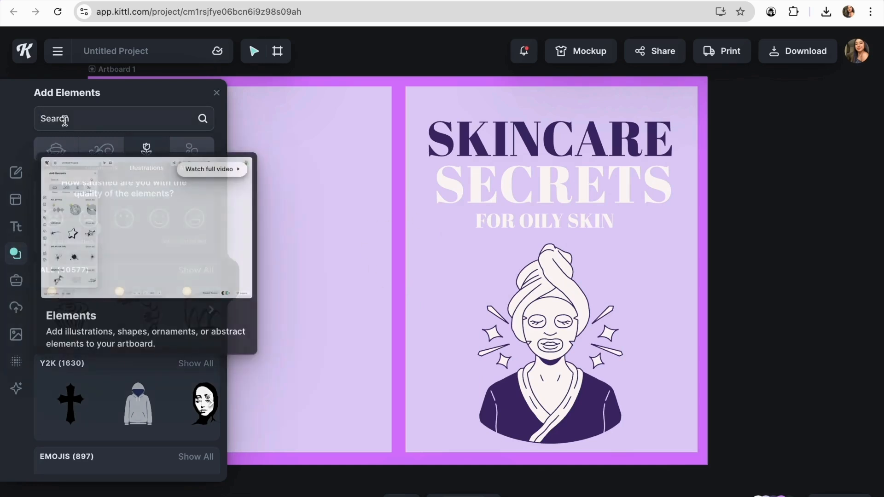
Add the three-sparkle outline from the Emojis collection of illustrations to the design
left_click(129, 119)
scroll(154, 344, "down", 2)
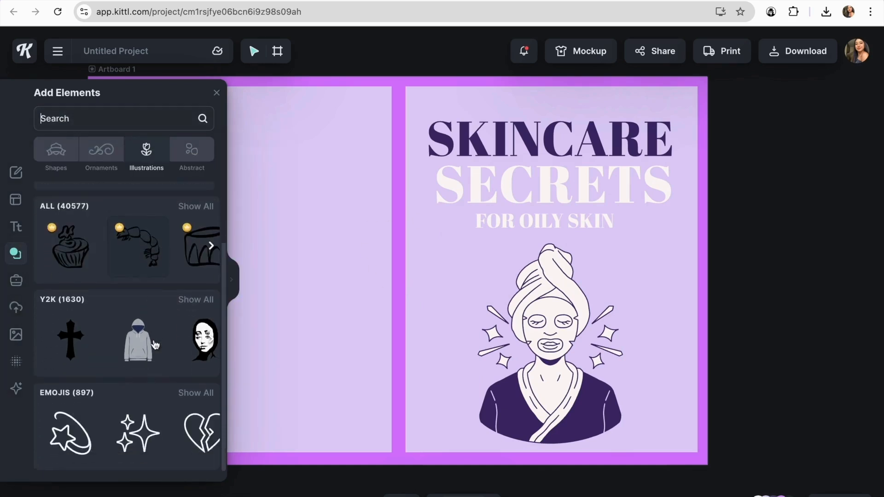
scroll(155, 344, "down", 4)
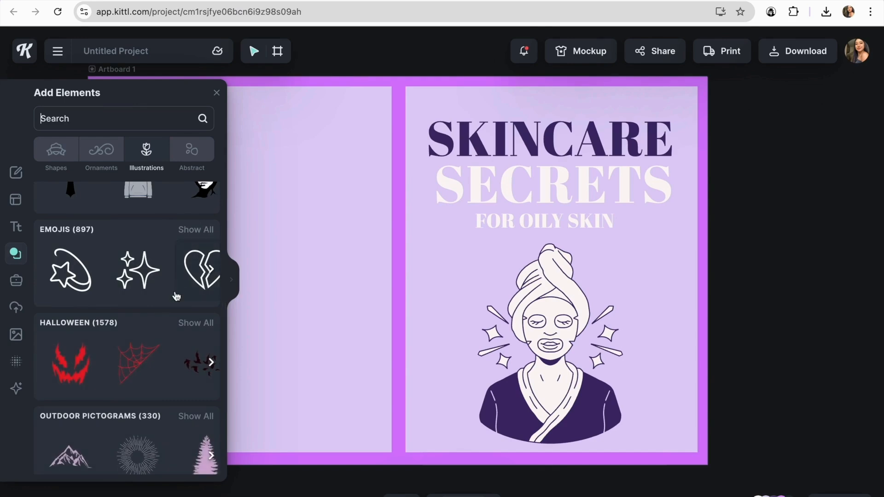
left_click(188, 232)
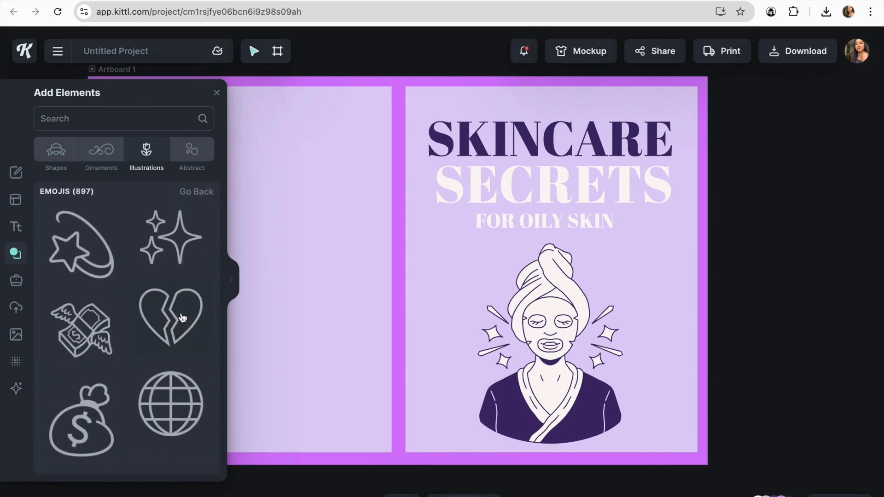
scroll(182, 317, "down", 1)
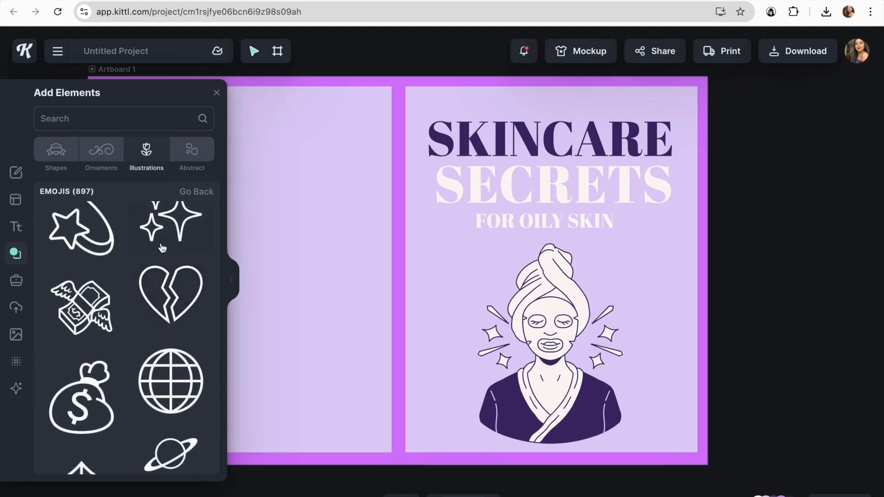
scroll(153, 348, "down", 3)
scroll(162, 301, "up", 3)
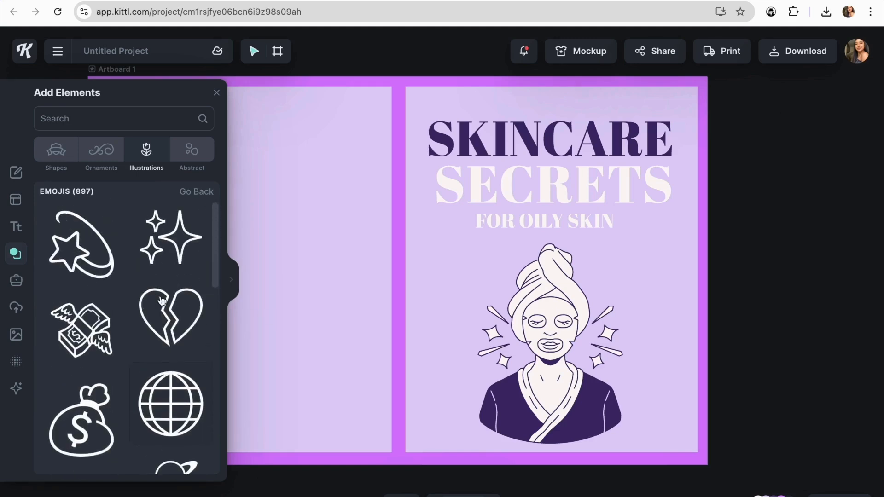
left_click(192, 238)
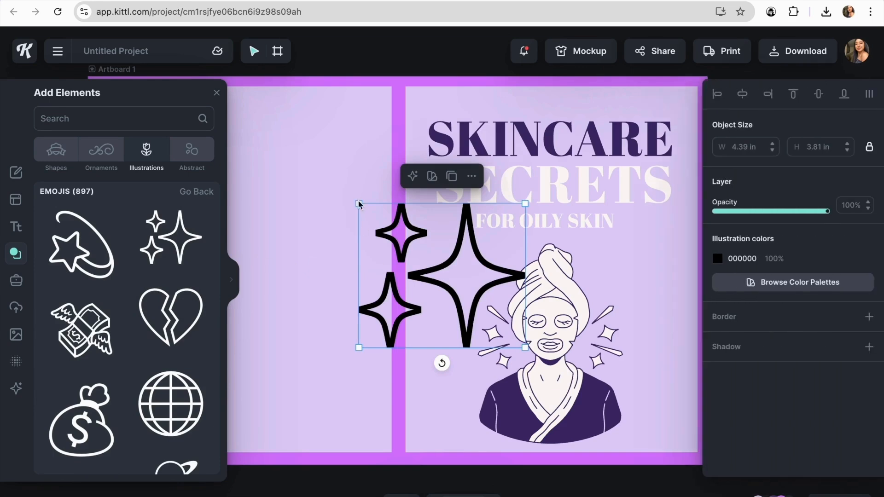
Shrink the sparkles to about 1.15 by 1.00 in, place them left of the woman's towel, and color them dark purple 432B70
left_click_drag(360, 204, 429, 299)
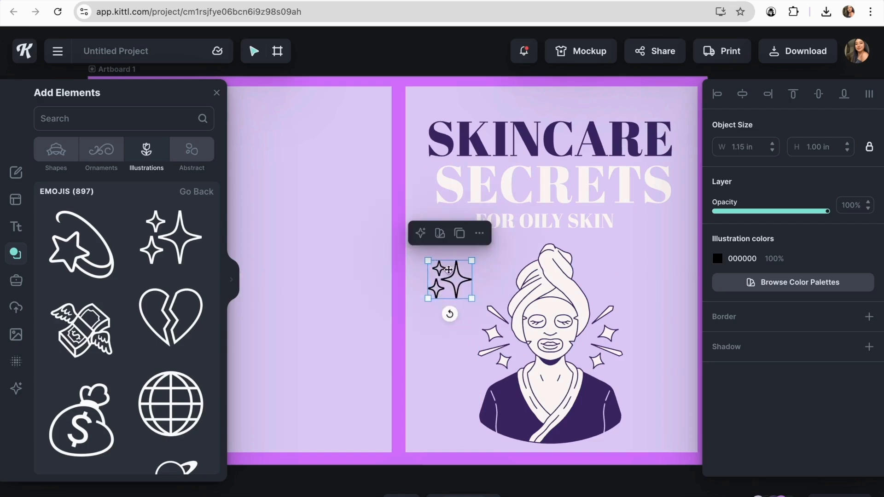
left_click_drag(448, 270, 455, 264)
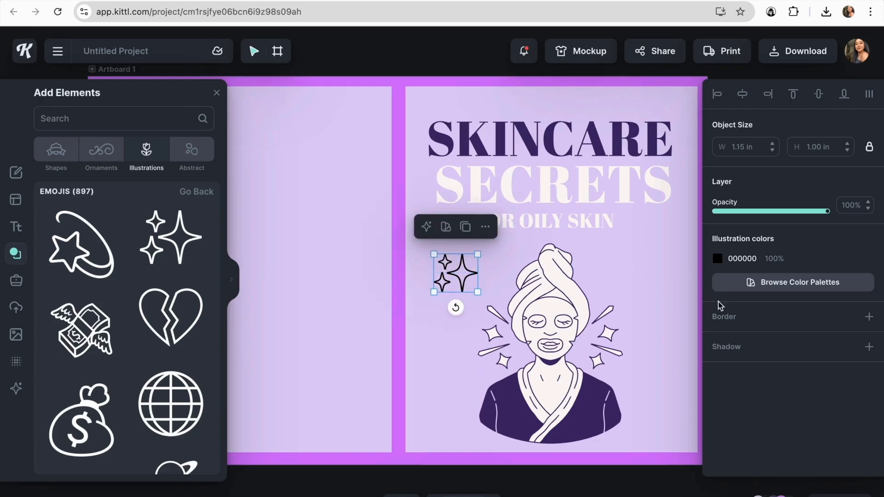
left_click(718, 259)
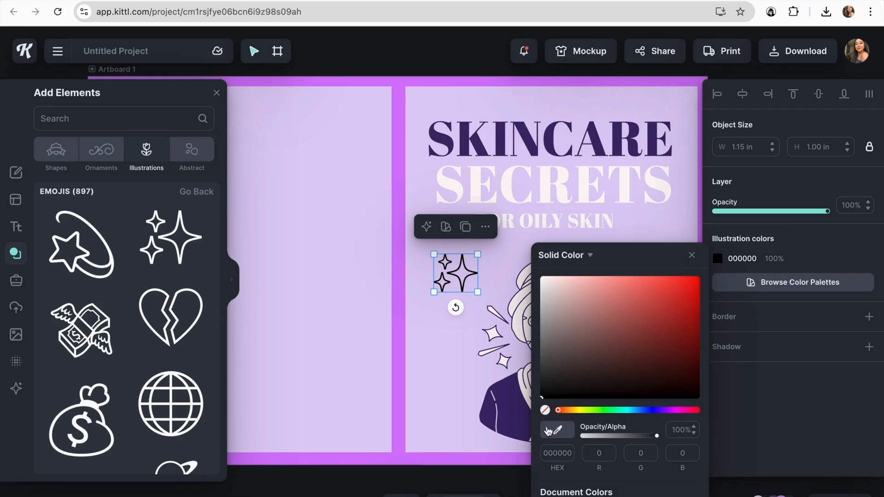
left_click(438, 430)
left_click(453, 282)
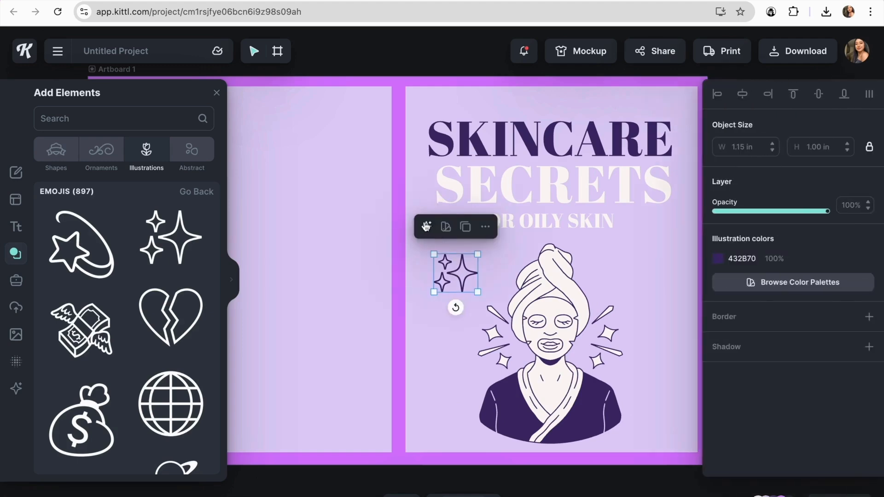
Duplicate the sparkles and place the copy to the right of the woman's shoulder, near the right page's edge
key("ctrl+v")
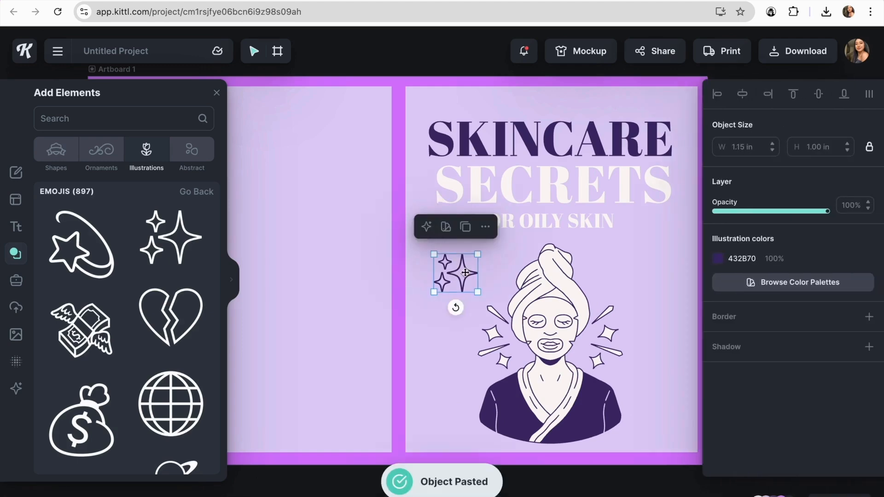
left_click_drag(465, 273, 659, 375)
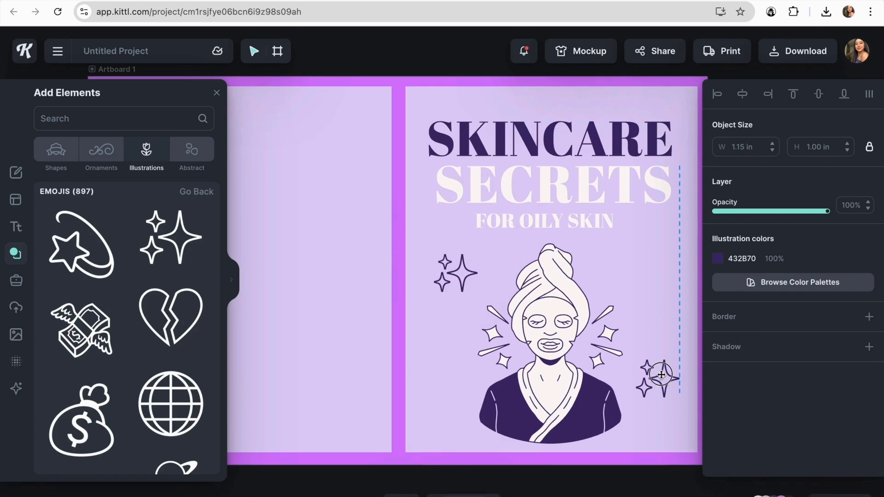
left_click(662, 249)
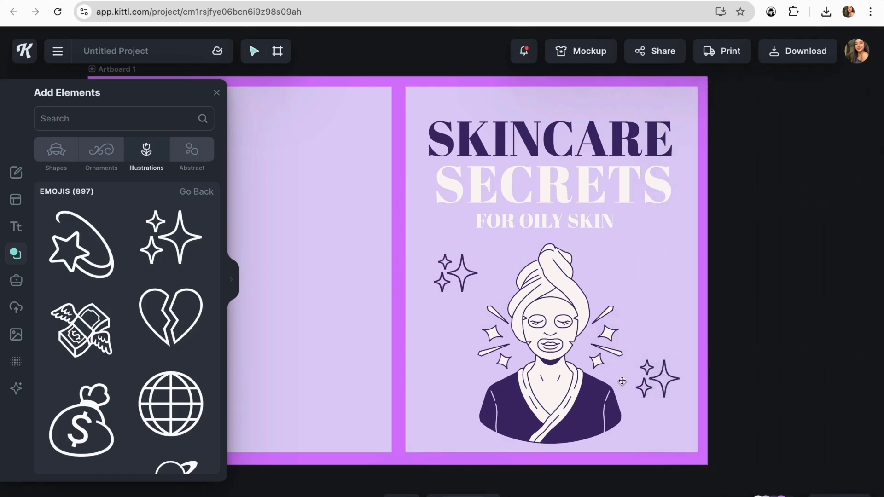
Save the woman illustration as an image generation style
left_click(564, 325)
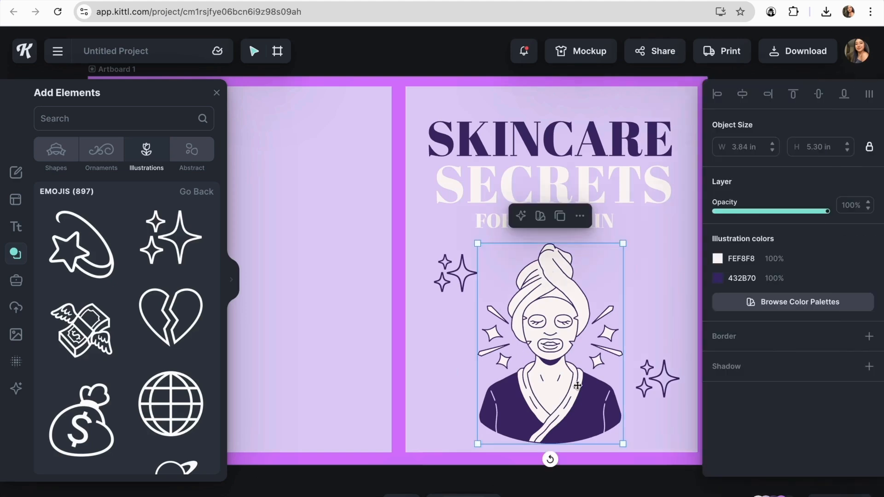
left_click(580, 217)
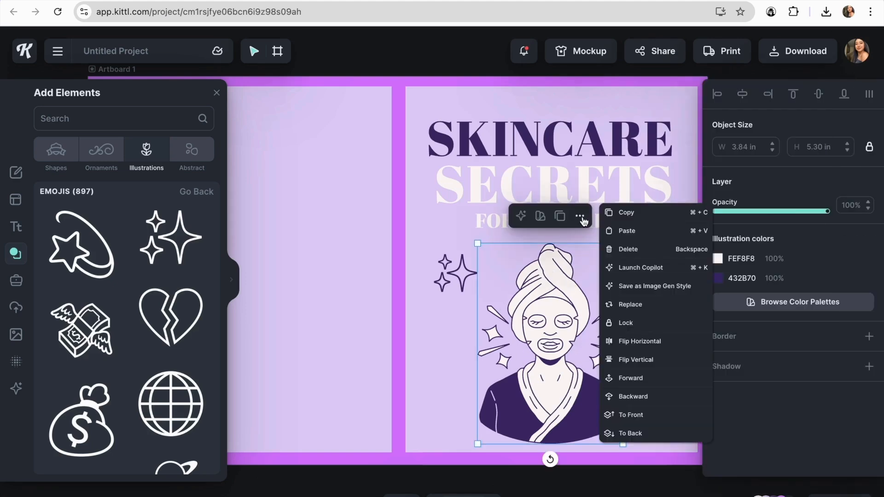
left_click(686, 290)
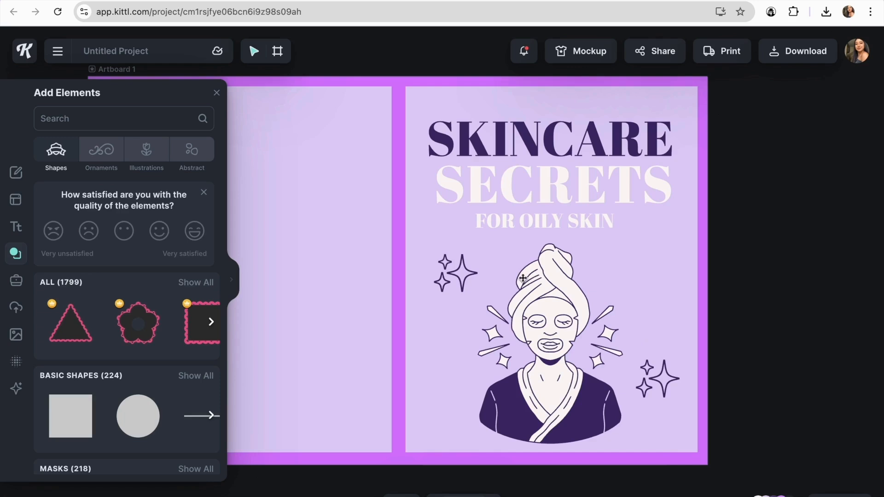
Open the AI Image Generator and review its saved styles, with the woman illustration's Minimalist style selected
left_click(18, 388)
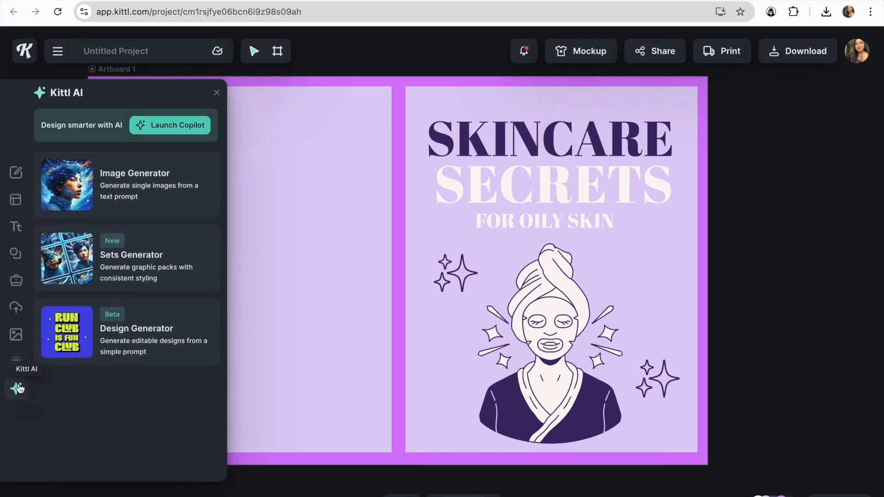
left_click(117, 188)
scroll(114, 184, "down", 1)
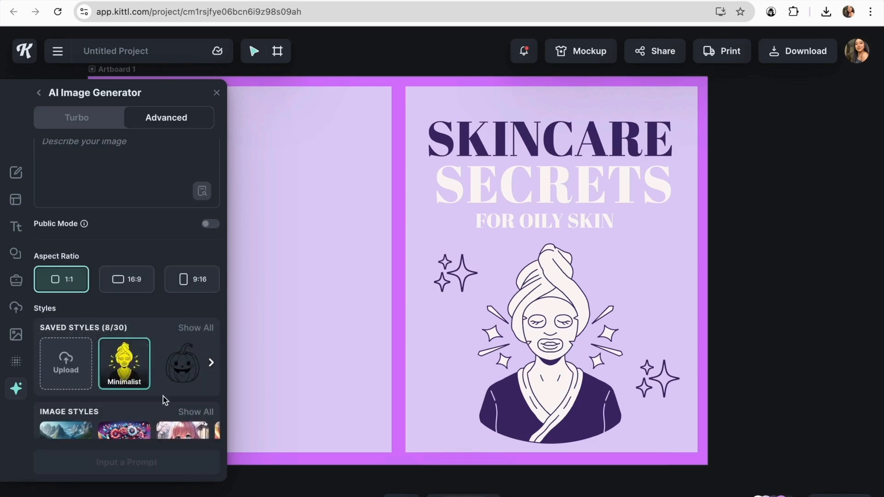
scroll(77, 333, "down", 1)
mouse_move(141, 317)
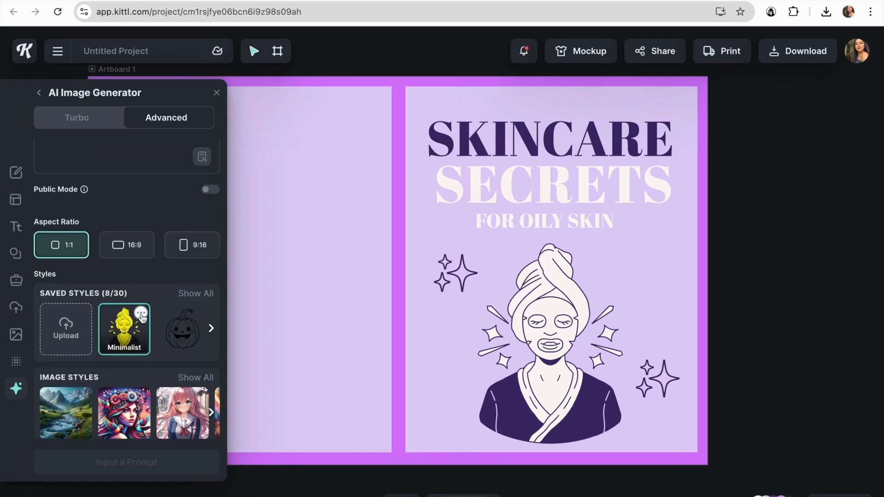
scroll(126, 309, "up", 1)
scroll(103, 252, "up", 1)
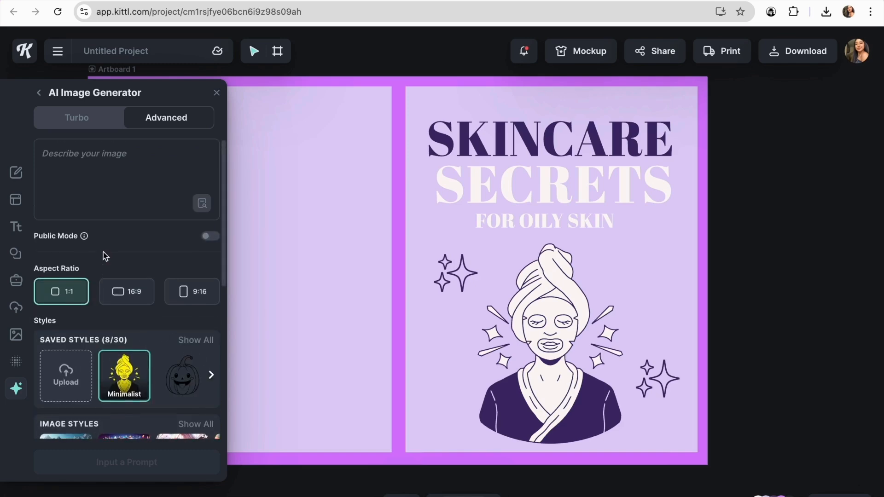
Generate a 1:1 AI image from the prompt "face creams in purple and white outline" in the saved Minimalist style
left_click(128, 153)
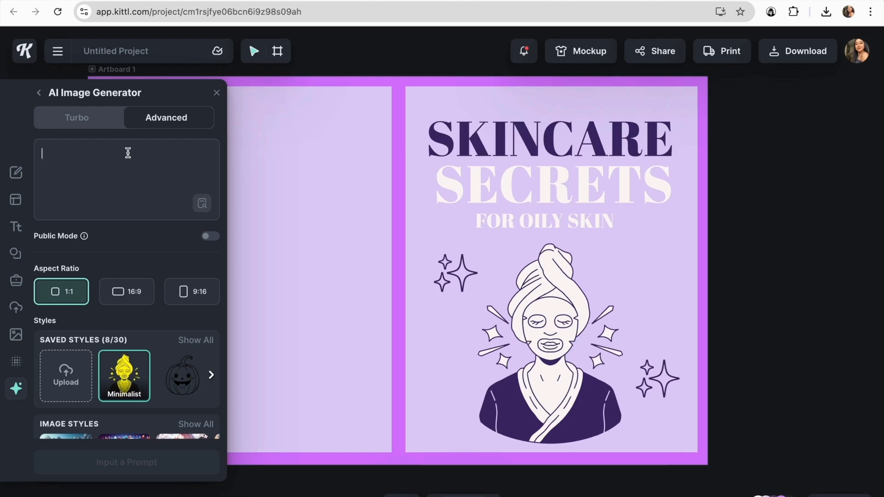
type("face creams")
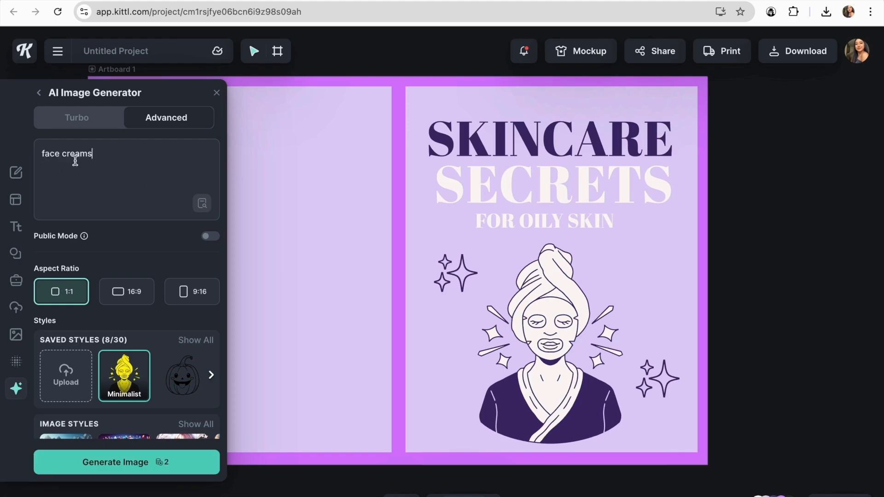
scroll(143, 220, "down", 3)
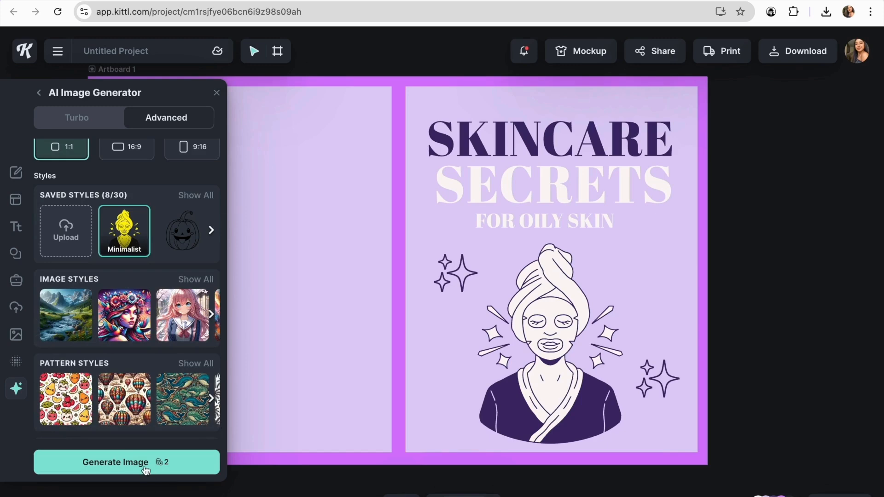
left_click(138, 463)
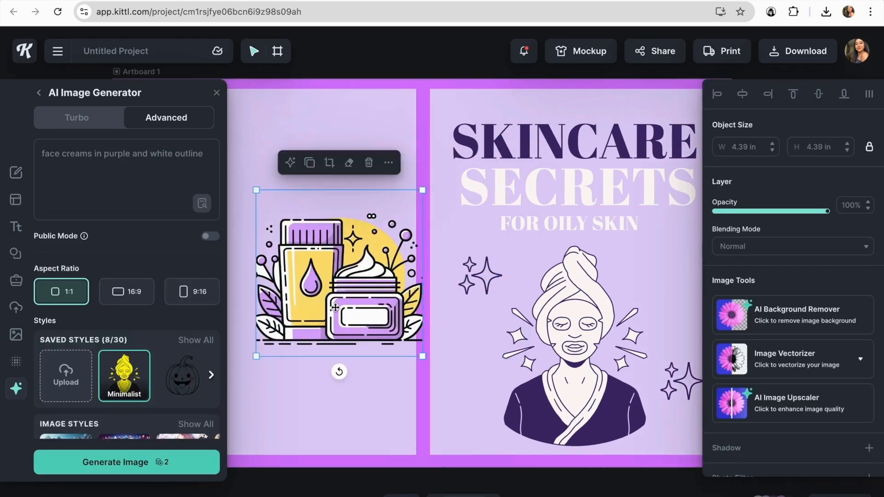
Vectorize the generated face creams image with 1 color
left_click_drag(288, 251, 329, 256)
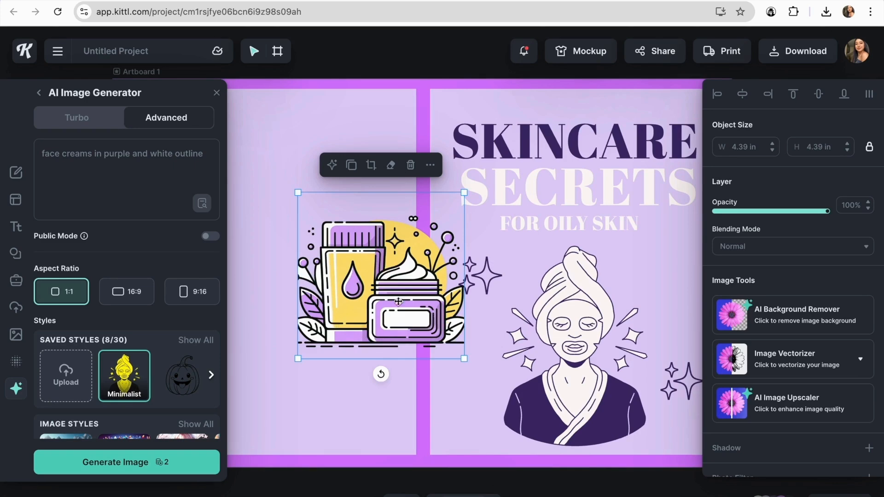
left_click(778, 363)
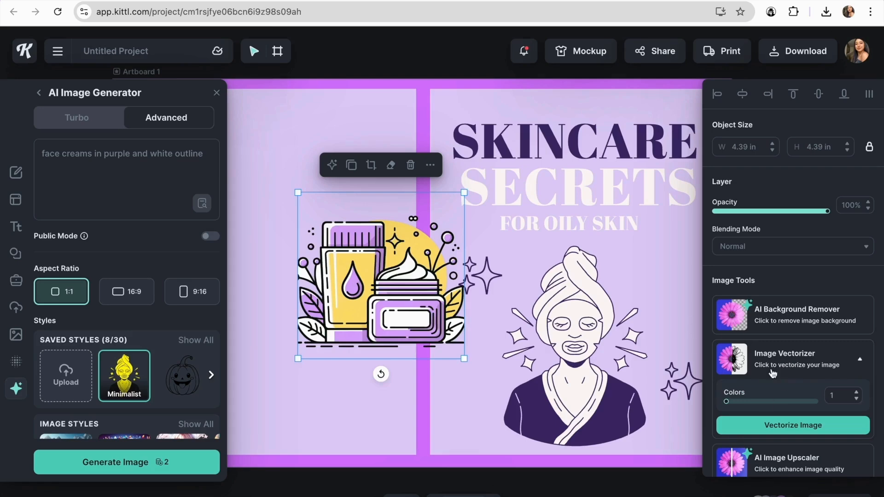
left_click(773, 424)
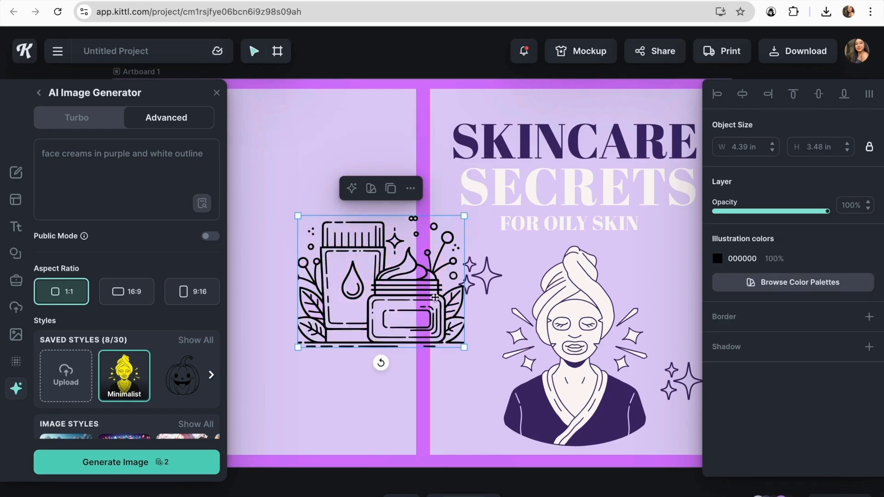
Color the vectorized face creams illustration dark purple 432B70 to match the woman's robe
left_click(718, 258)
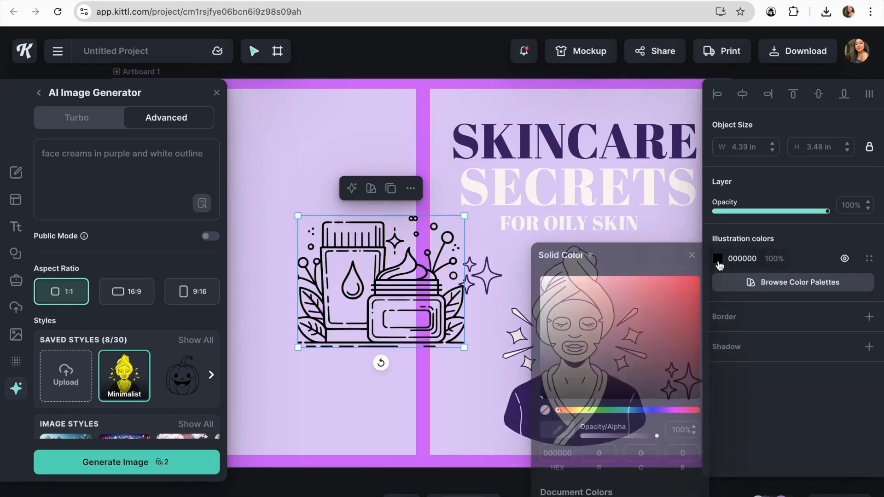
left_click(567, 495)
left_click(553, 496)
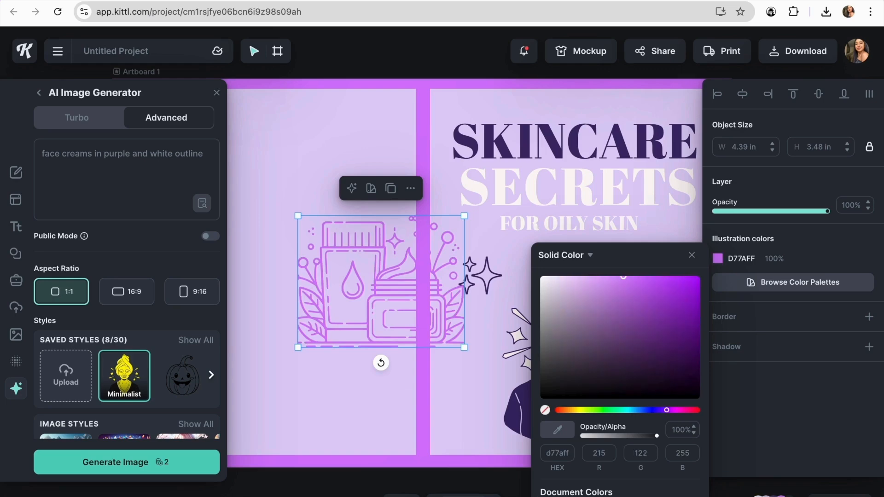
left_click(559, 496)
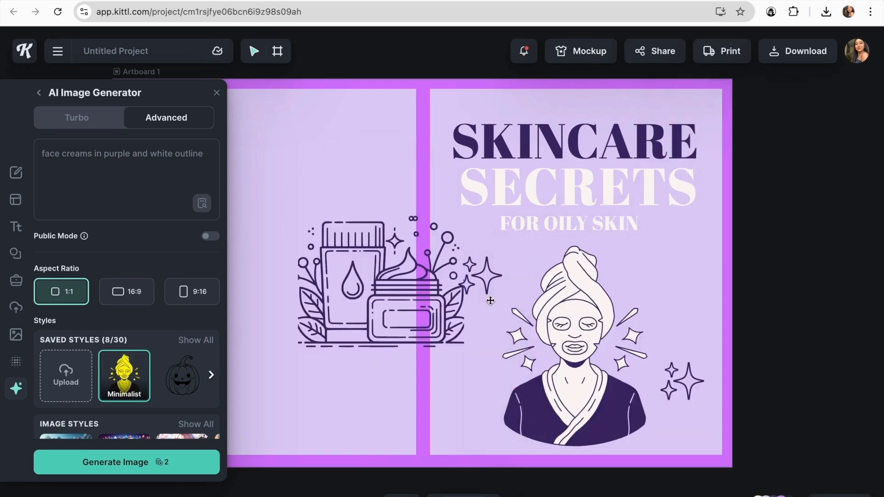
Shrink the face creams illustration to about 2.15 by 1.71 in and move it onto the right page
left_click(471, 278)
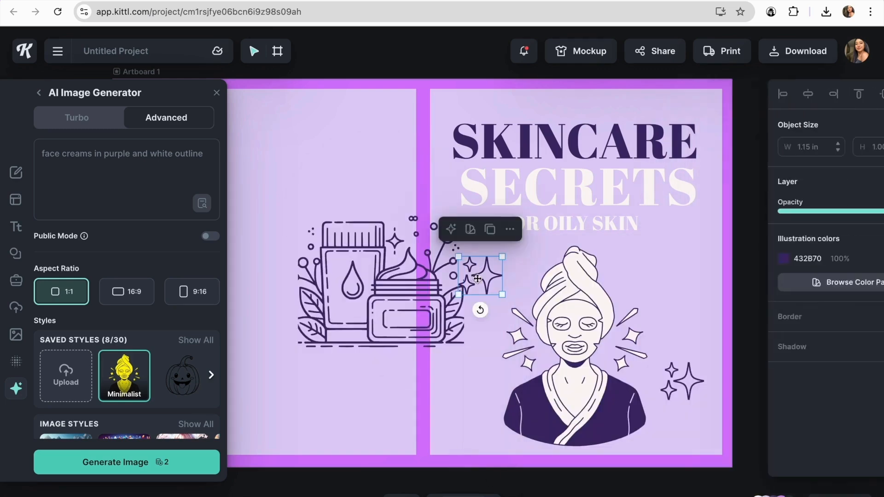
left_click(400, 280)
left_click_drag(297, 214, 383, 283)
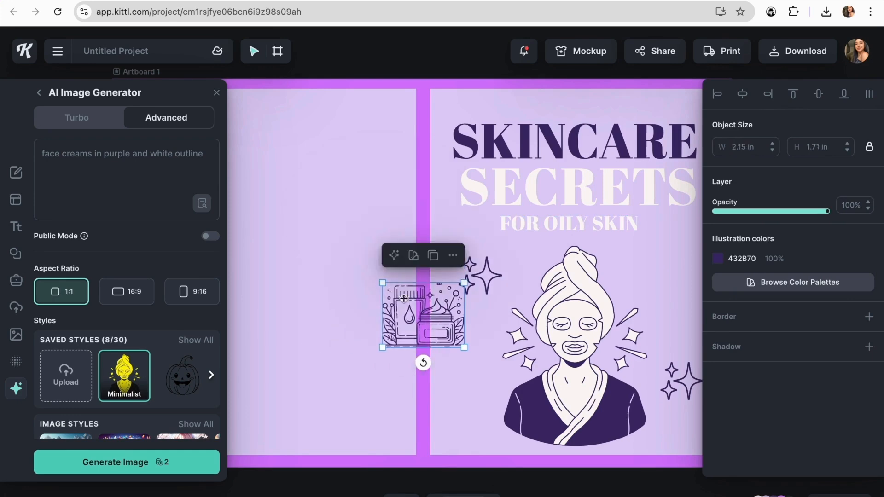
left_click_drag(412, 309, 599, 348)
scroll(600, 359, "right", 3)
Delete the sparkles beside the woman's shoulder and place the face creams illustration to the right of her towel
left_click(520, 379)
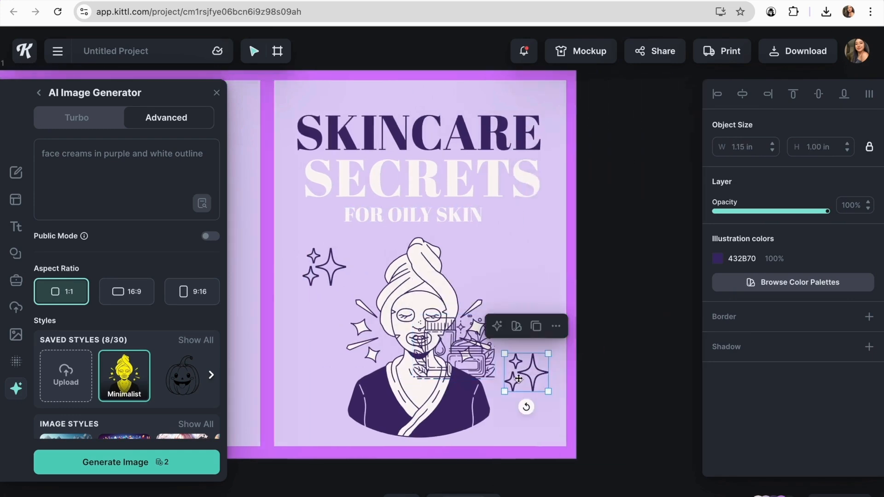
key("Delete")
left_click_drag(481, 338, 517, 253)
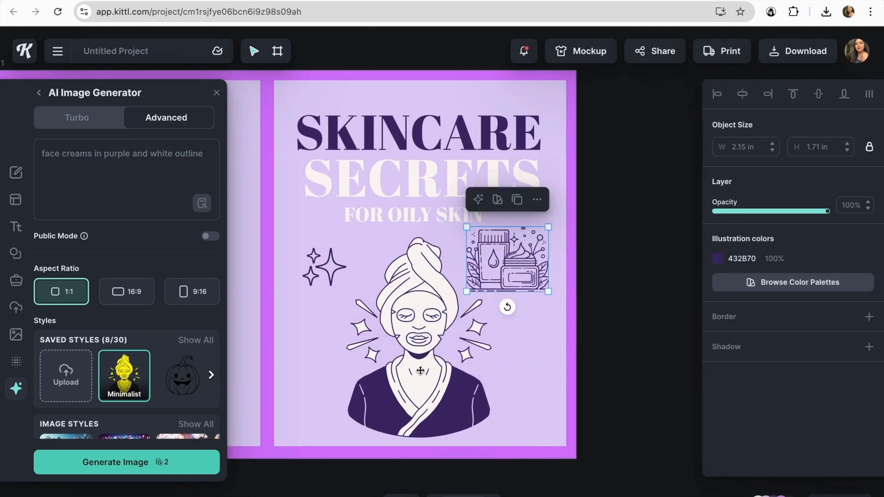
Move the woman slightly up and left, and place the face creams illustration in the right page's lower-right corner
left_click_drag(421, 371, 404, 362)
left_click(507, 278)
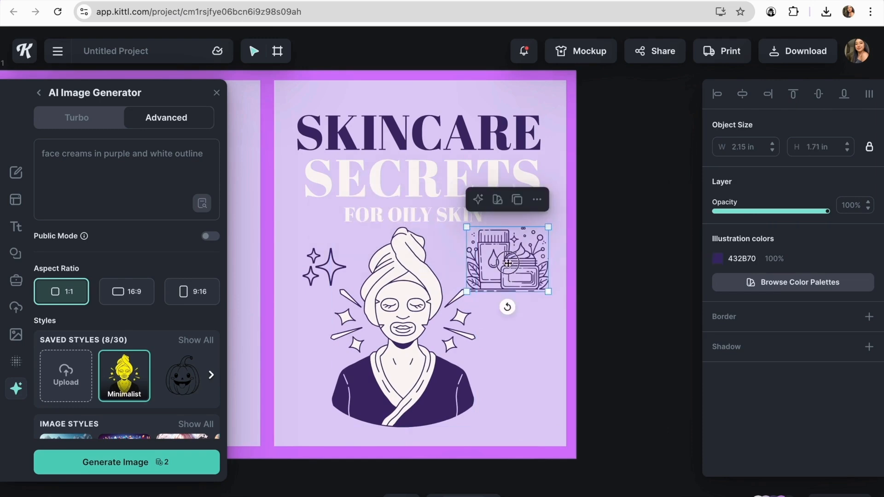
left_click_drag(508, 278, 516, 422)
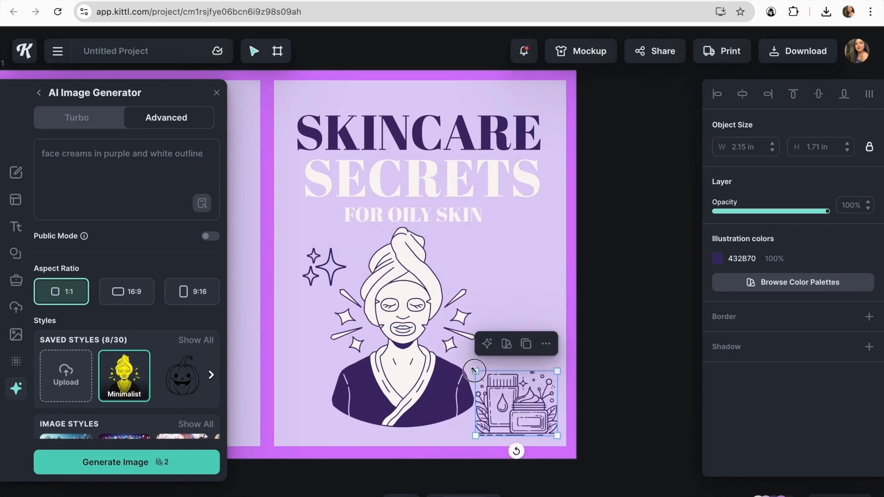
Enlarge the face creams illustration across the lower half of the right page and send it behind the woman
left_click_drag(474, 371, 302, 258)
left_click_drag(454, 354, 462, 369)
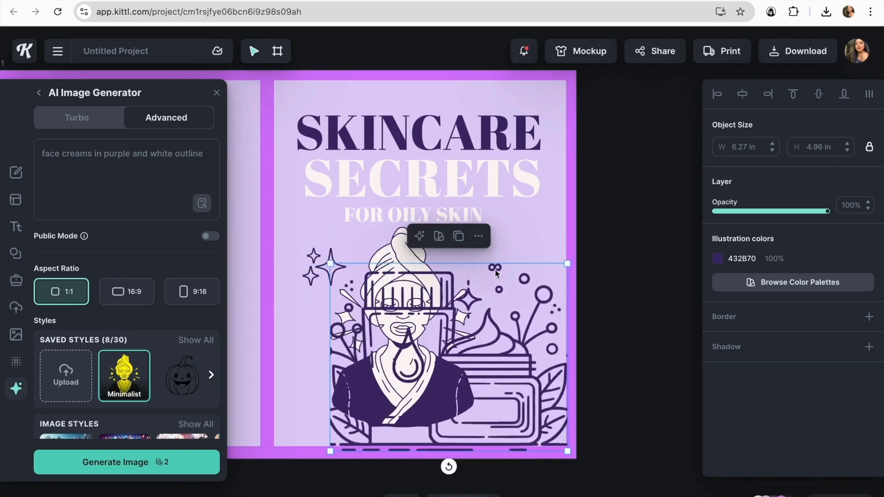
left_click(479, 237)
left_click(559, 457)
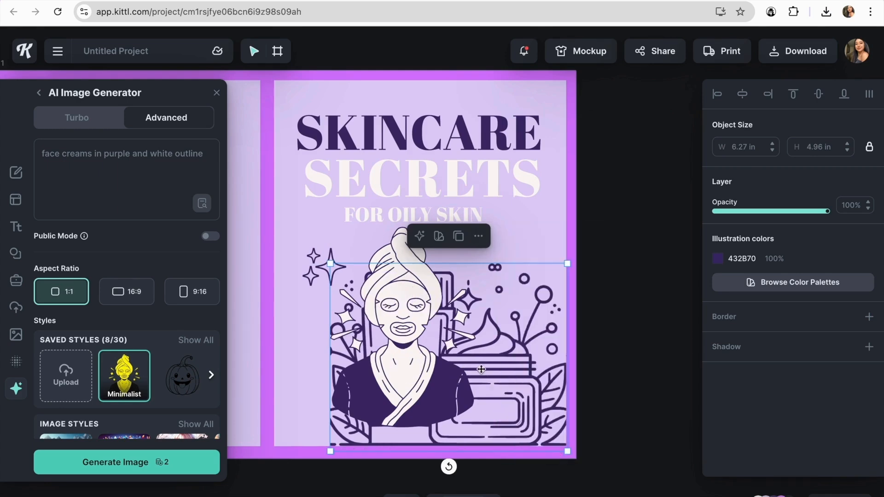
left_click_drag(330, 452, 201, 435)
Center the woman between two sparkle groups and shrink the face creams to about 2.37 by 1.87 in at the right page's lower-right corner
left_click_drag(411, 399, 421, 401)
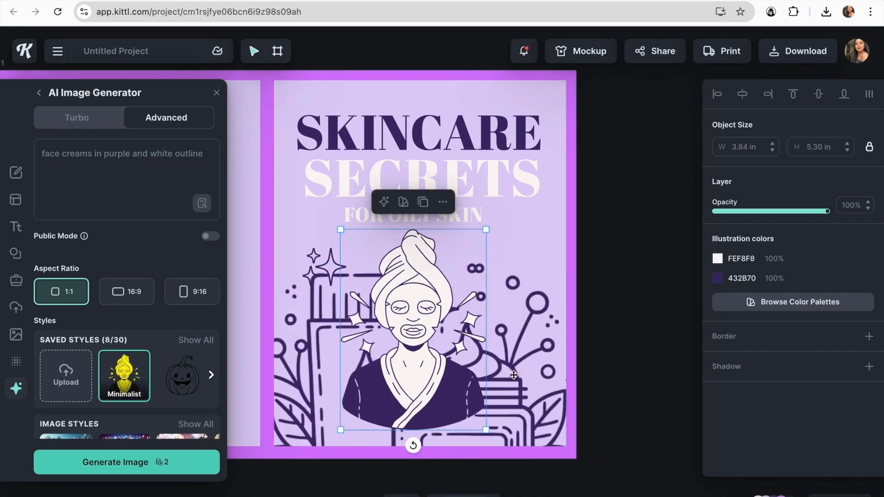
left_click_drag(541, 346, 543, 323)
left_click(628, 312)
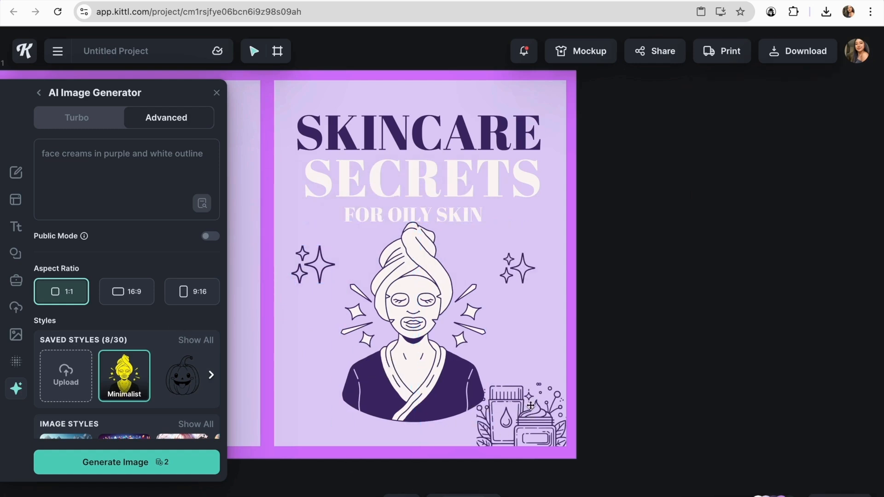
Move the face creams illustration to the left page, enlarge it and place it near that page's lower-right corner
scroll(530, 405, "left", 6)
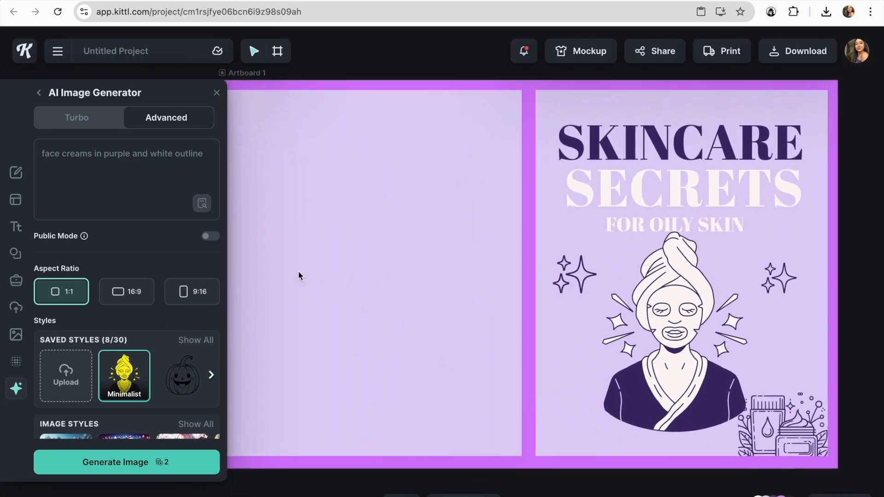
left_click(792, 435)
scroll(662, 417, "right", 4)
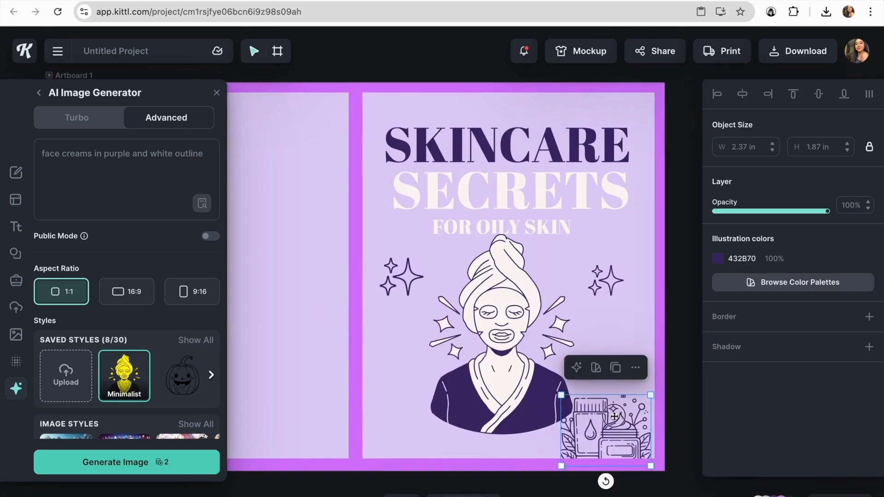
left_click_drag(617, 417, 289, 338)
scroll(289, 339, "left", 3)
scroll(289, 339, "left", 4)
left_click_drag(524, 322, 520, 381)
left_click_drag(483, 348, 418, 327)
left_click(417, 327)
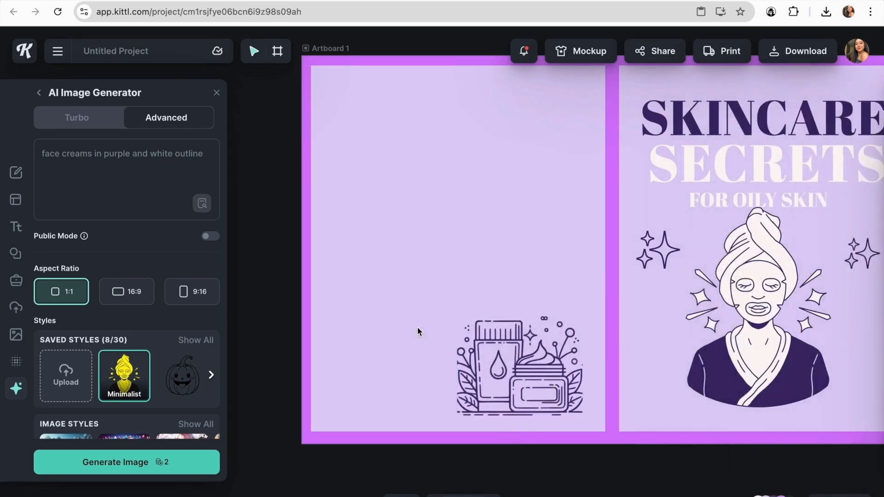
Add the "Introducing Our Summer Trends" paragraph template and place it at the top of the left page
scroll(417, 327, "down", 3)
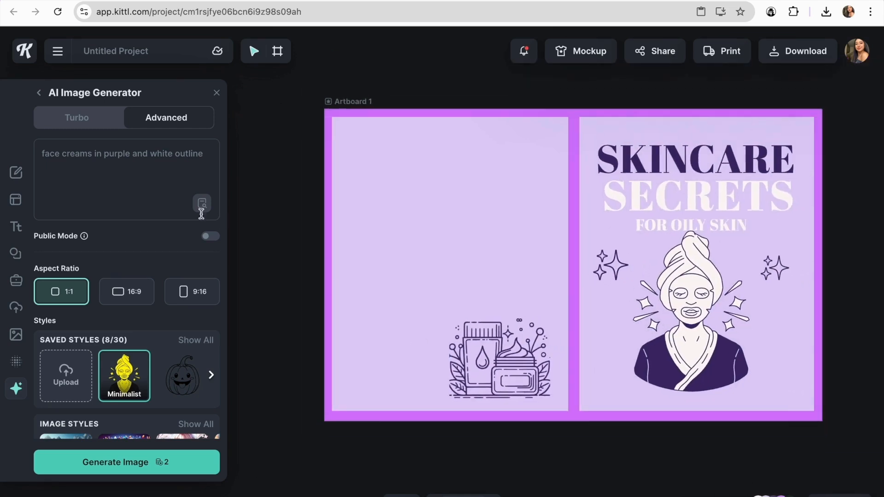
left_click(16, 226)
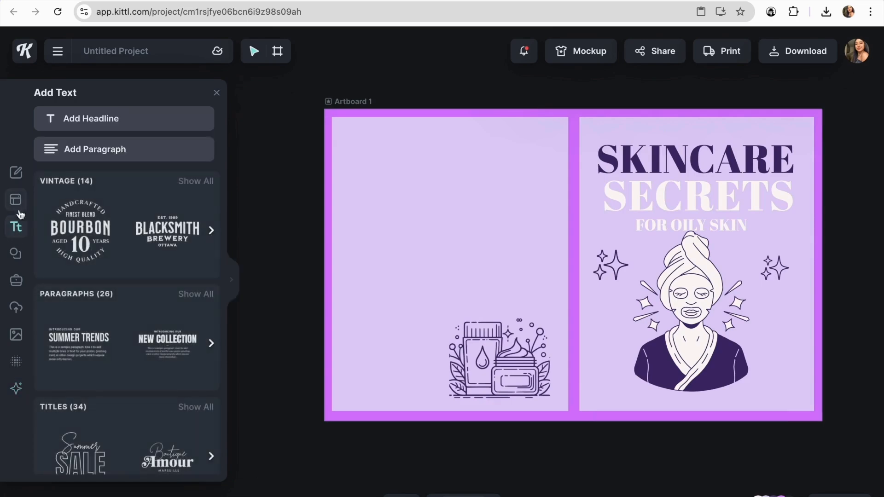
left_click(197, 184)
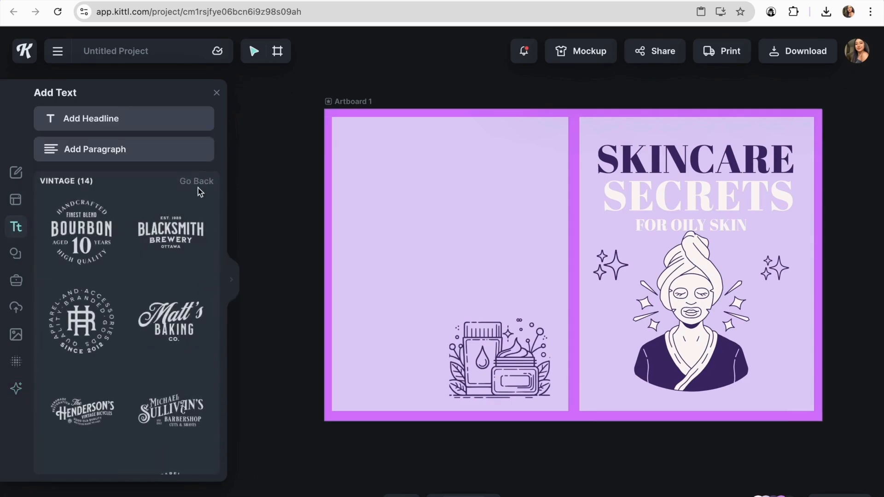
left_click(196, 182)
scroll(191, 305, "down", 2)
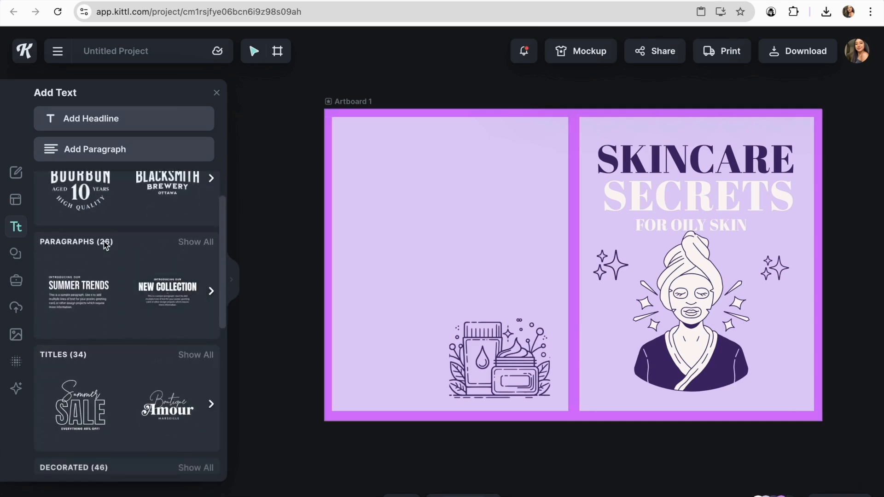
left_click(208, 243)
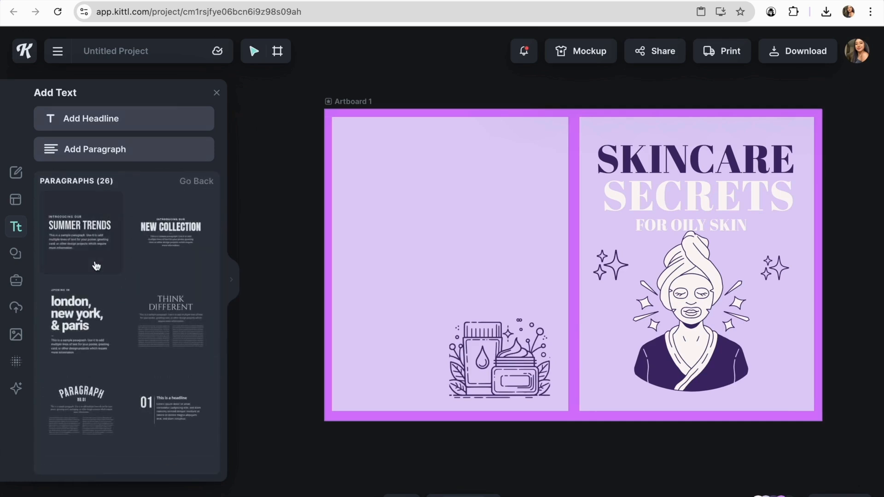
left_click(79, 245)
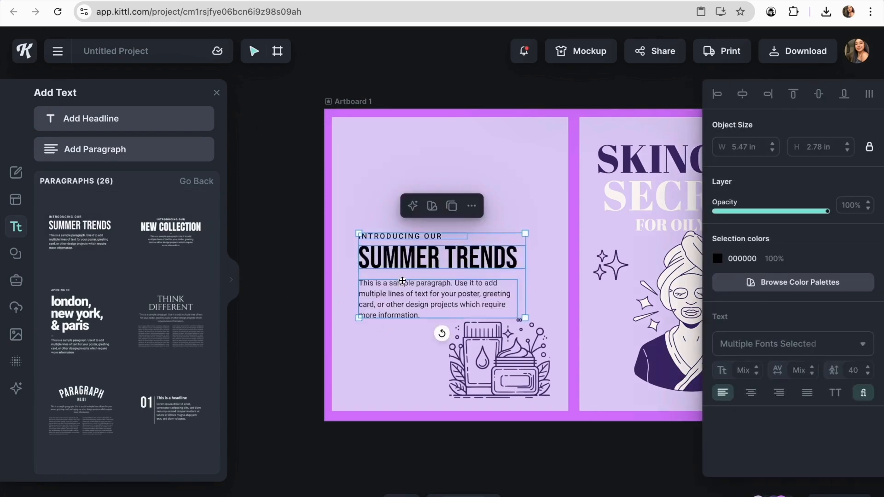
left_click_drag(411, 293, 405, 213)
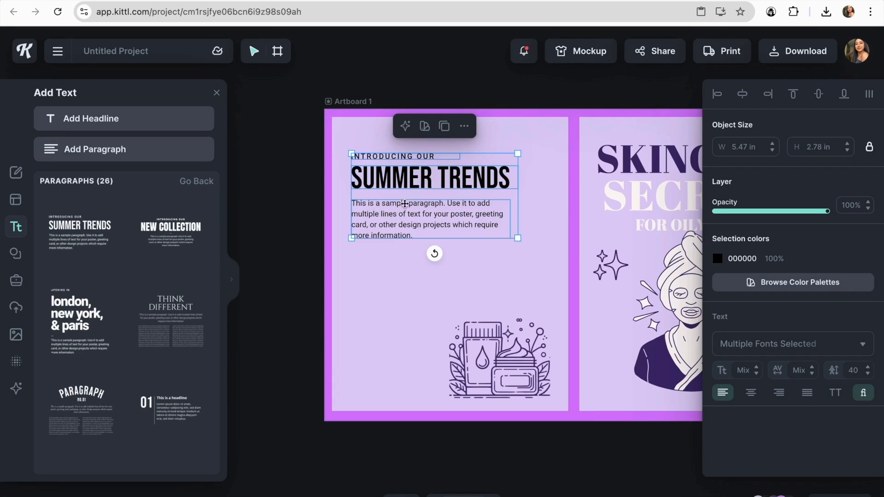
left_click(380, 280)
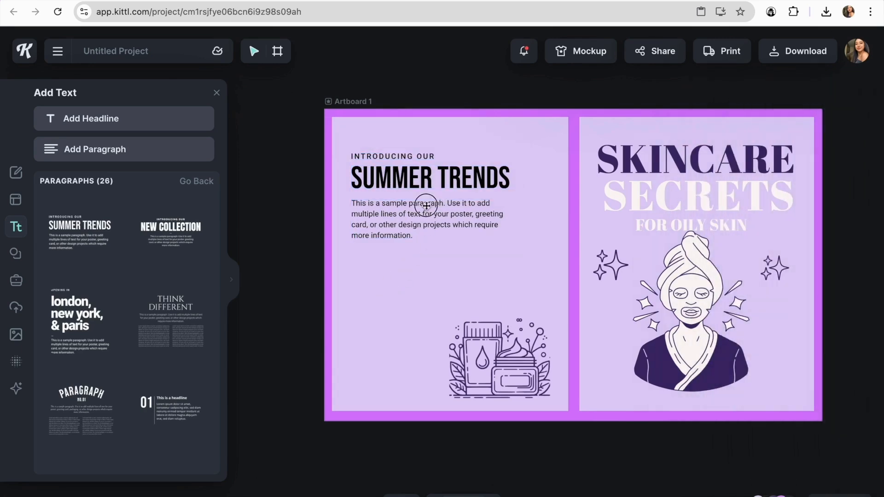
Color the Summer Trends text block dark purple 432B70 and enlarge it to about 6.61 by 3.36 in
left_click_drag(426, 210, 441, 206)
left_click(718, 259)
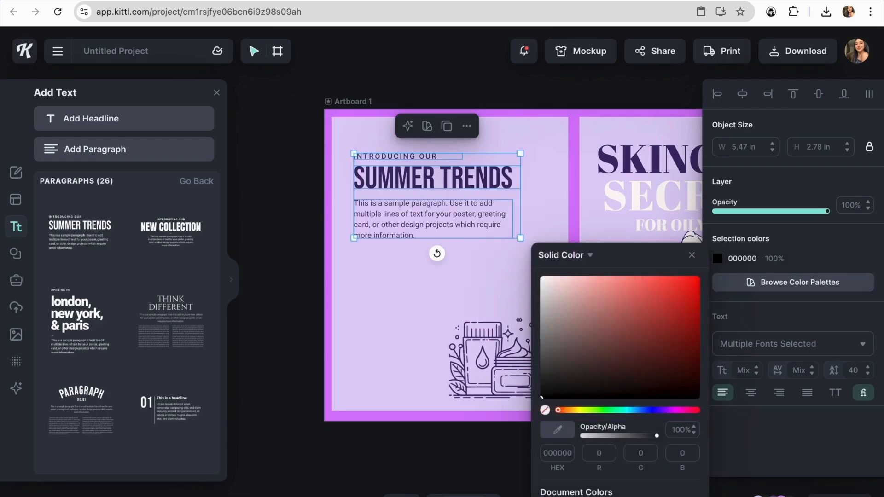
left_click(417, 340)
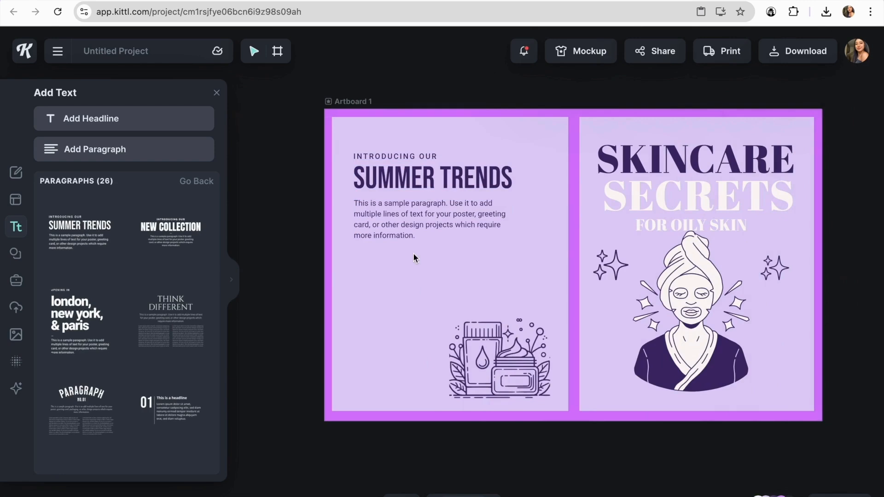
left_click_drag(413, 256, 533, 233)
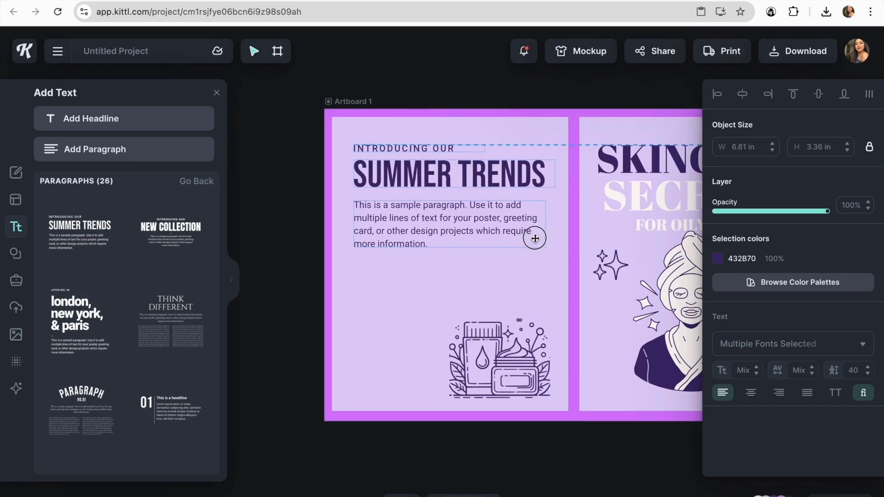
Generate an AI image in the saved Minimalist style from the prompt "girl with a face mask for skin pimples"
left_click(16, 388)
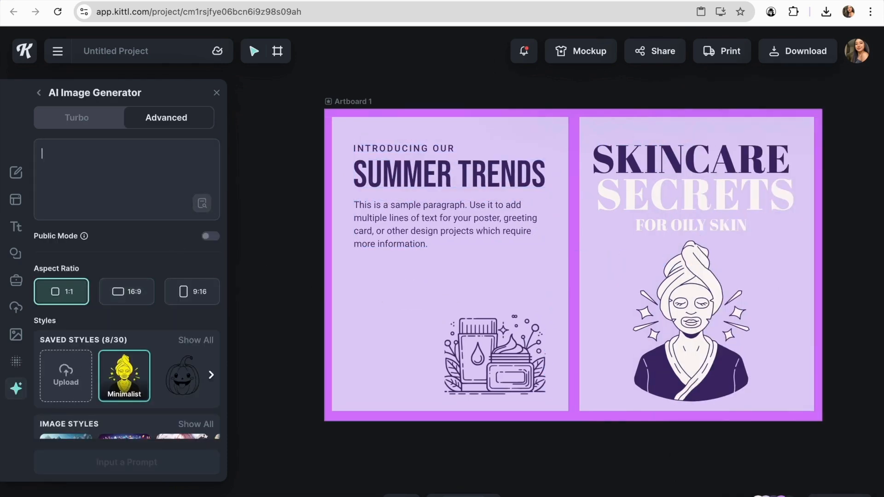
type("girl with a face")
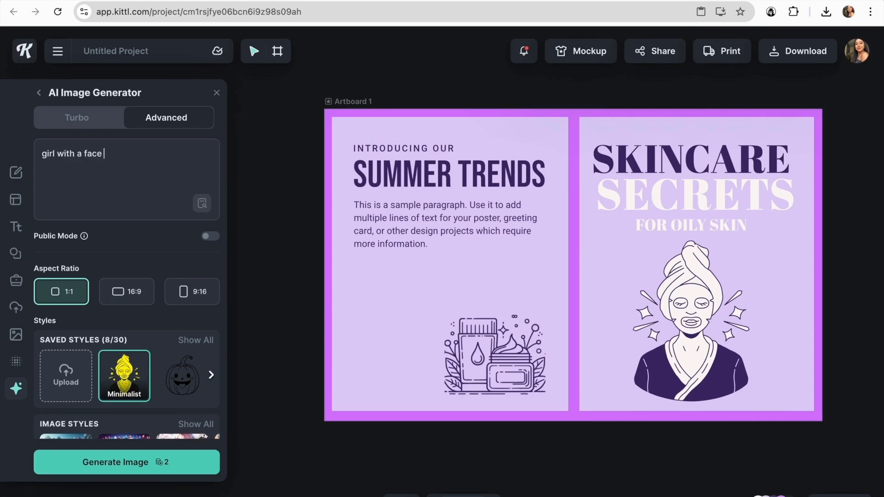
type(" mask")
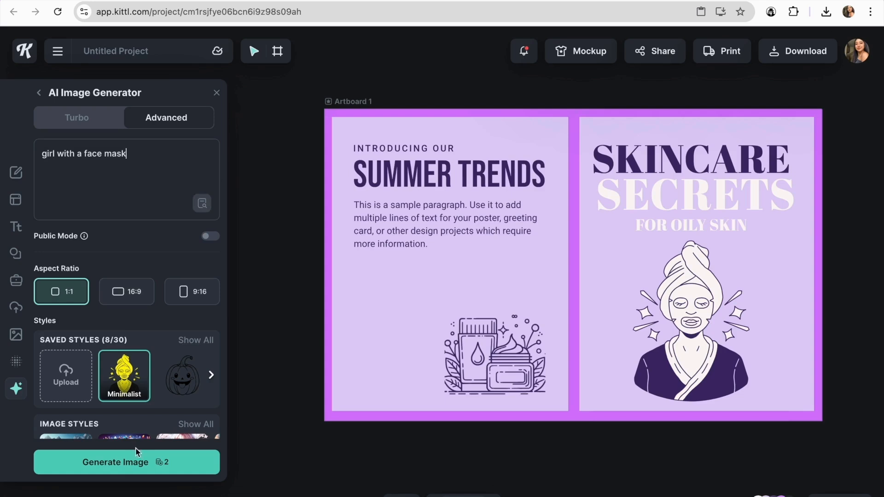
left_click(138, 461)
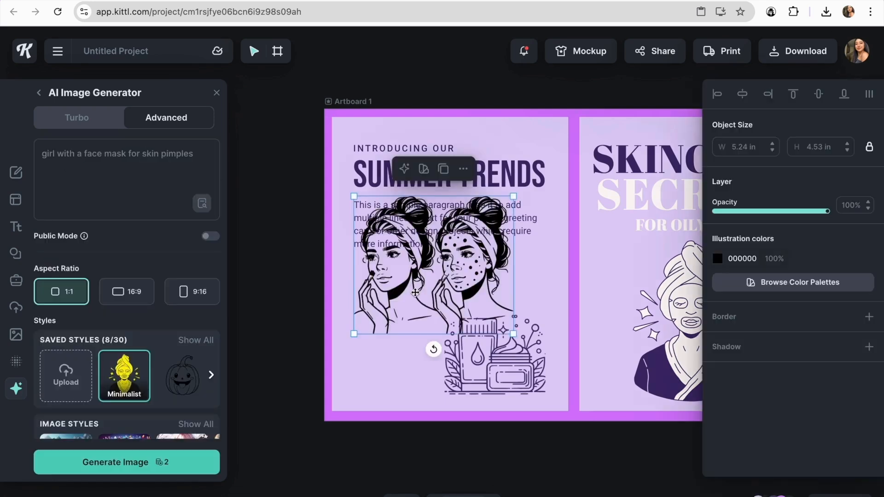
Color the generated two-girls illustration dark purple 432B70 and delete the face creams illustration from the left page
left_click(717, 259)
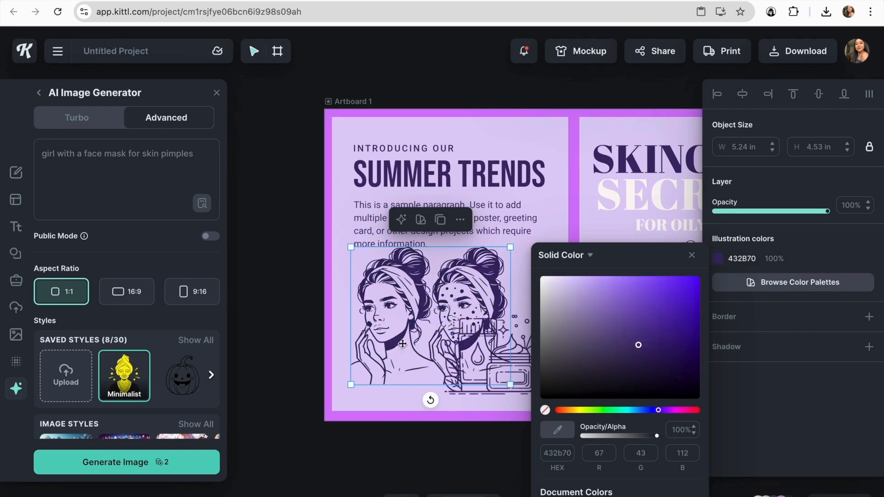
left_click_drag(435, 301, 442, 320)
left_click(520, 353)
key("Delete")
Center the two-girls illustration on the left page, slightly below the sample paragraph
left_click(512, 317)
left_click(558, 311)
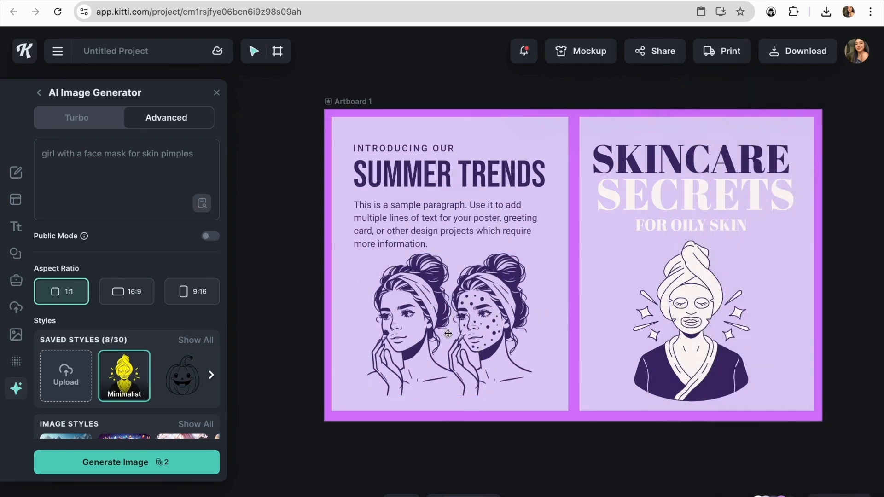
left_click_drag(426, 325, 426, 330)
left_click(346, 302)
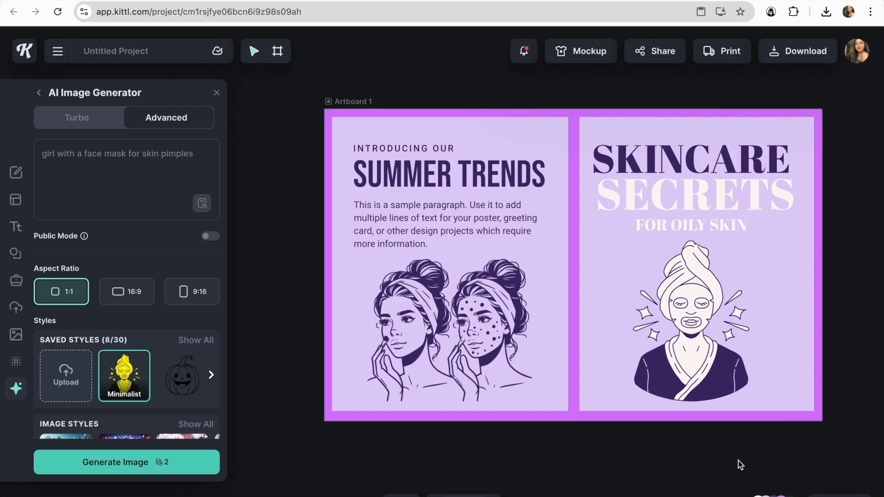
Try ready-made color palettes such as Red Autumn and Candy Shop on the design and recolor it with Retro Summer in pink and maroon
left_click(789, 494)
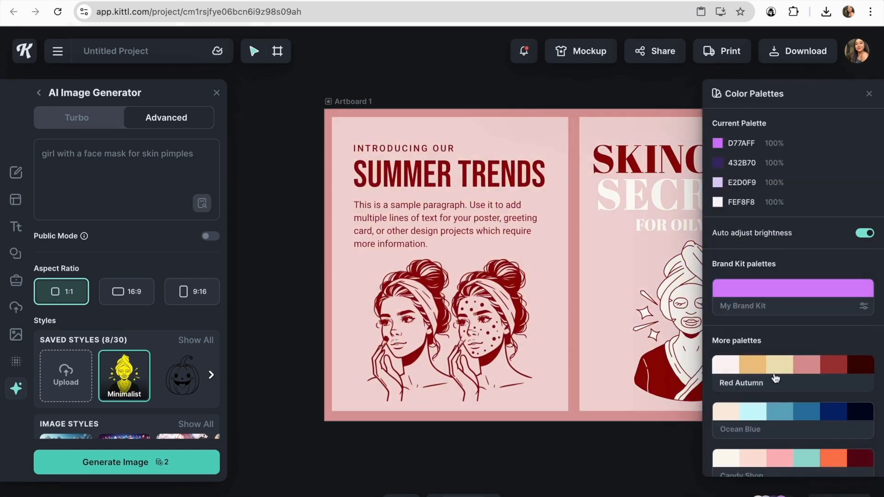
scroll(775, 379, "down", 3)
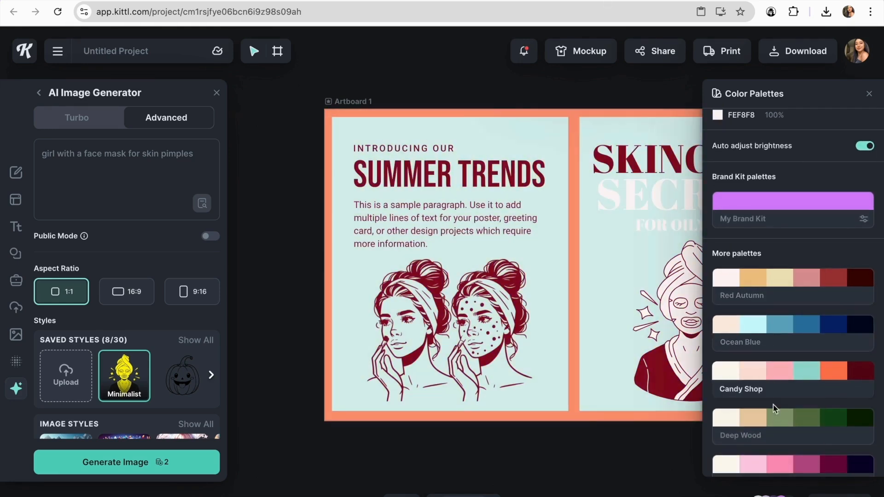
scroll(779, 421, "down", 1)
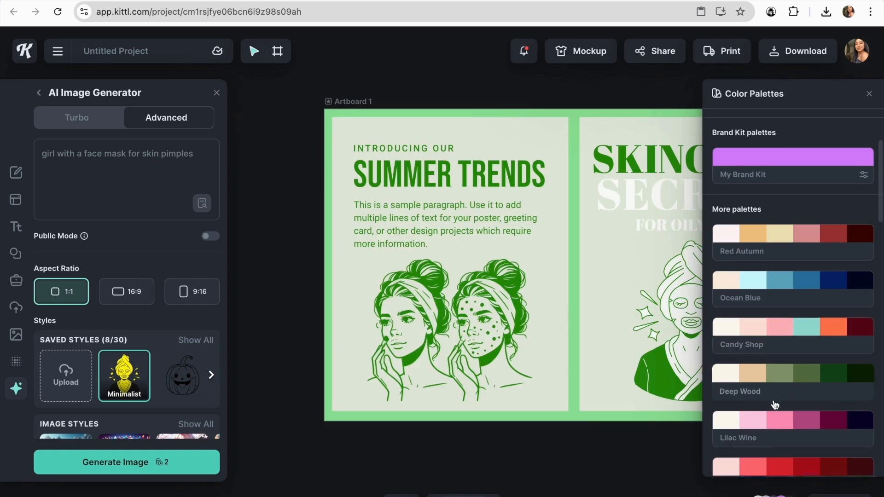
scroll(774, 405, "down", 4)
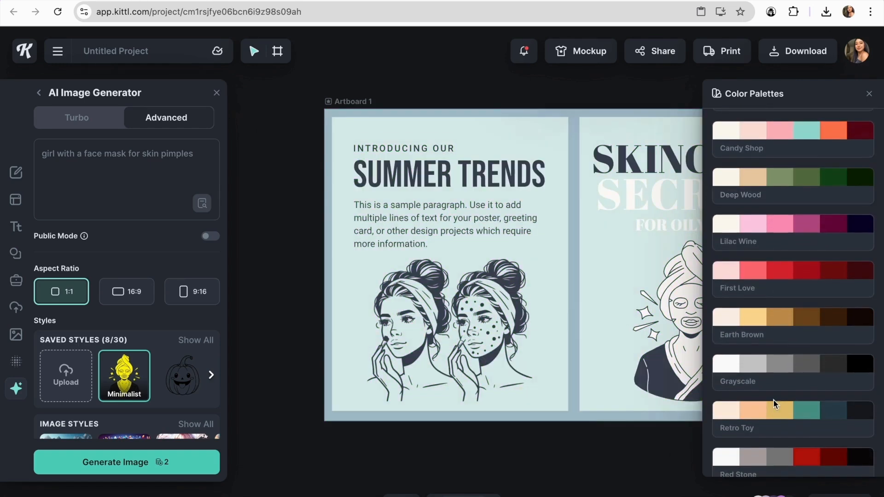
scroll(774, 404, "down", 6)
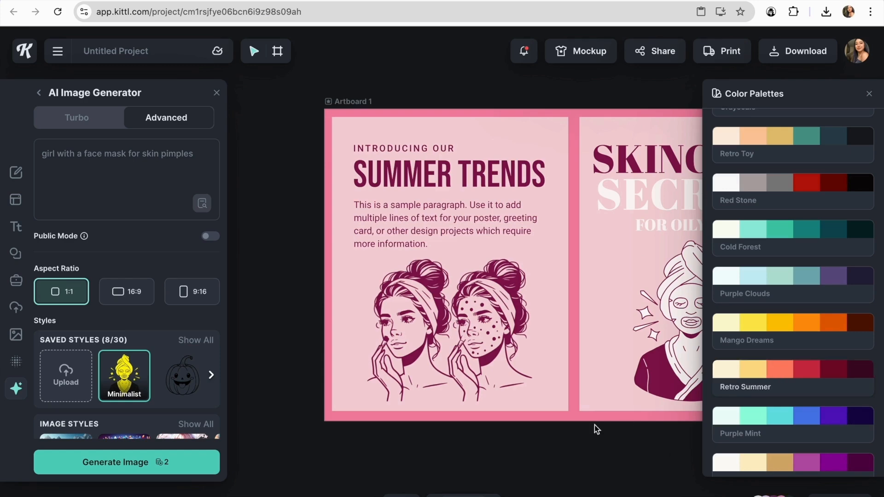
scroll(616, 377, "right", 3)
scroll(617, 376, "right", 1)
scroll(617, 377, "down", 1)
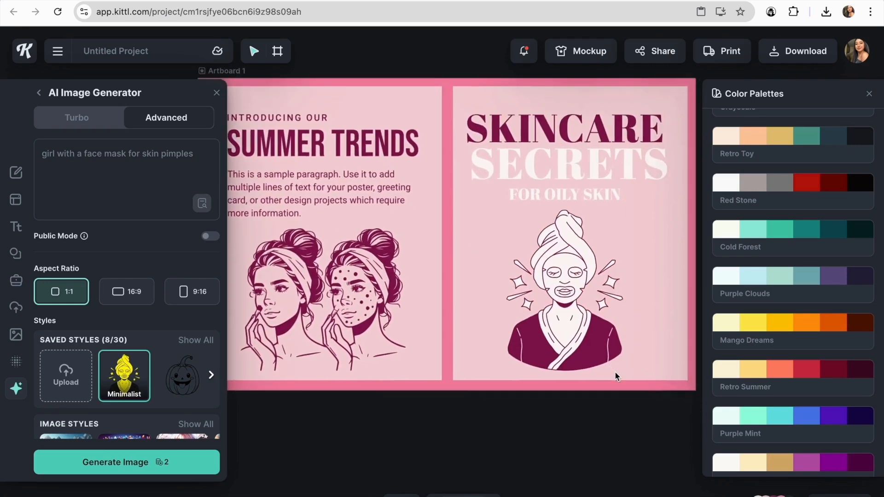
scroll(617, 376, "left", 1)
scroll(617, 376, "up", 1)
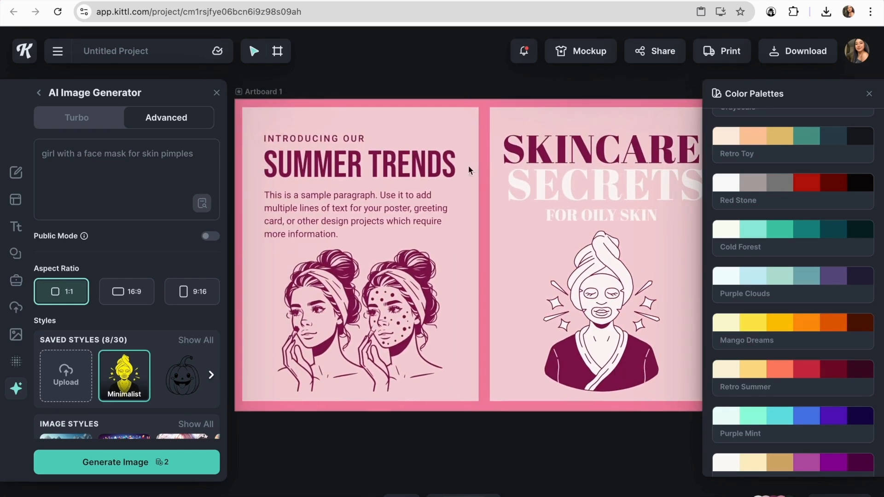
Try the magenta palette listed after Purple Mint, and return the design to the pink Retro Summer colors
left_click(756, 468)
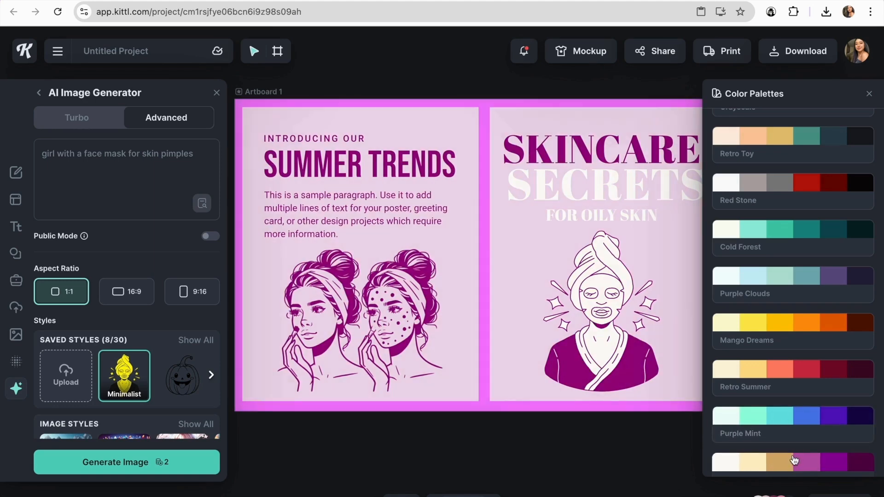
scroll(794, 460, "down", 2)
scroll(751, 405, "up", 3)
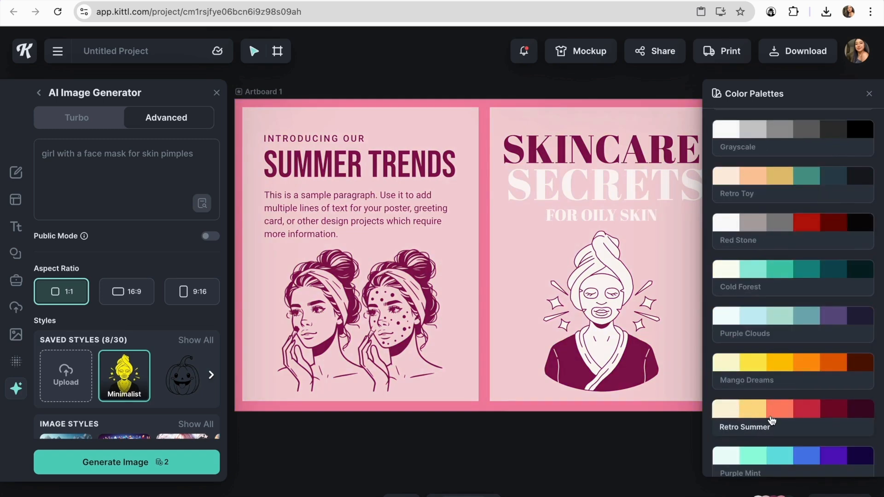
left_click(674, 437)
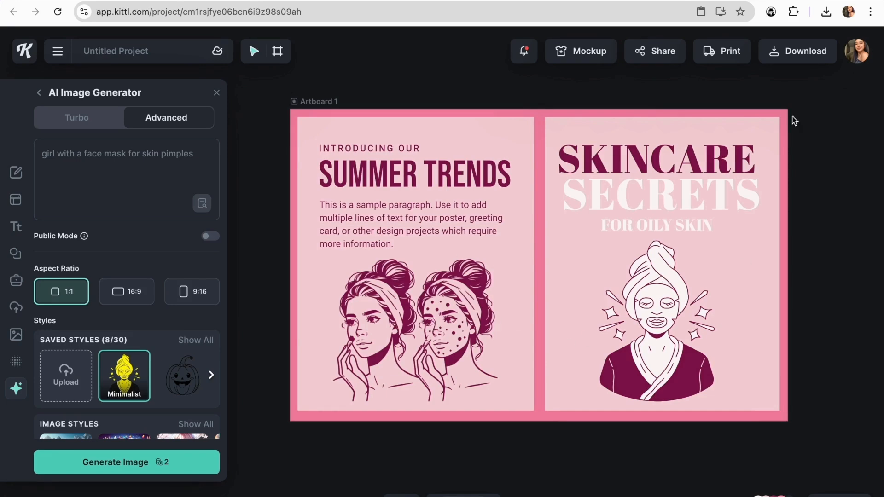
Download the finished two-page design as a PDF file
left_click(789, 60)
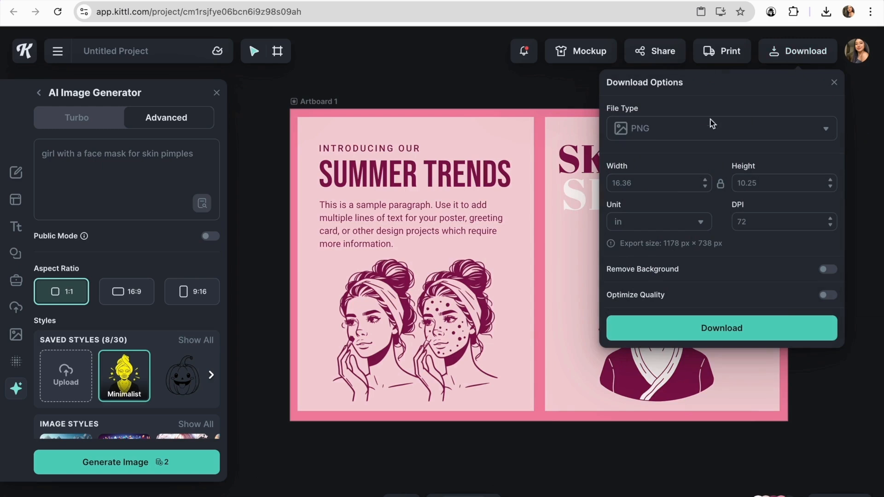
left_click(700, 133)
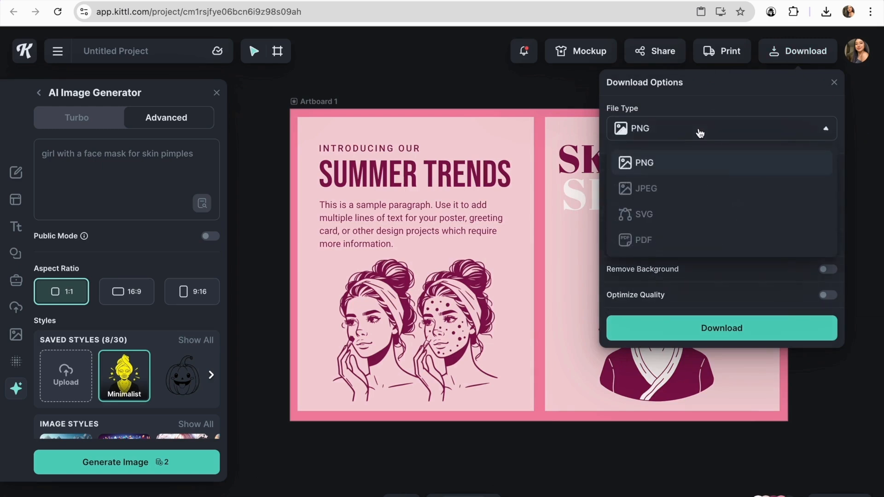
left_click(682, 239)
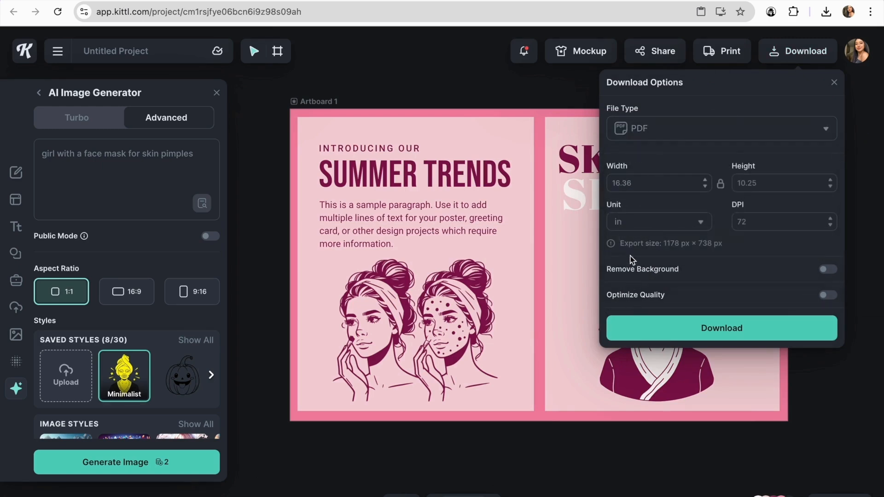
left_click(655, 334)
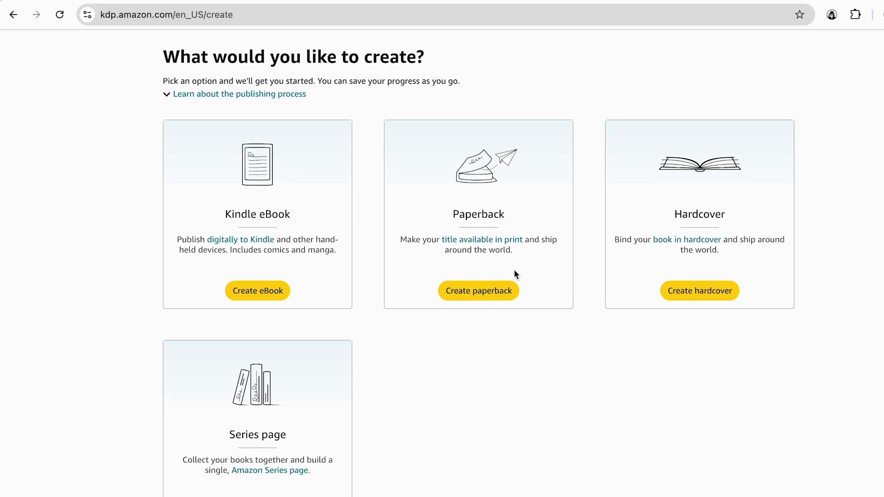
Switch to Amazon KDP and start a new paperback with English as the book's primary language
left_click(478, 294)
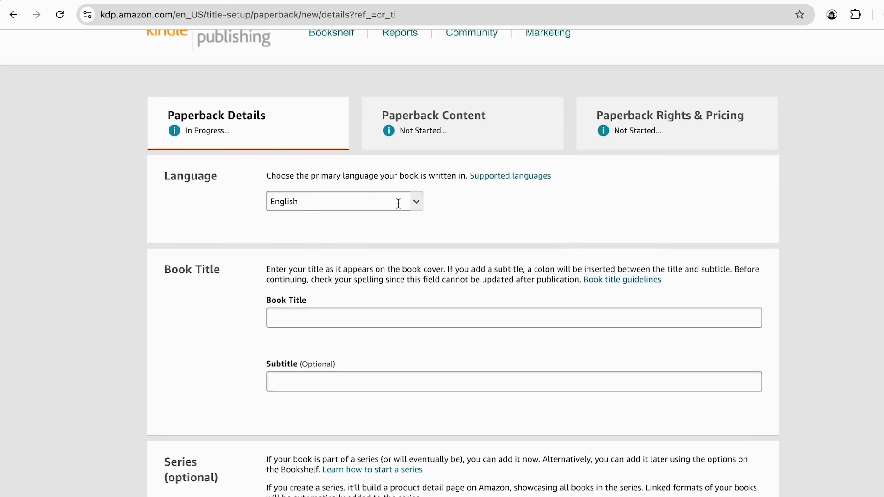
left_click(415, 202)
left_click(372, 230)
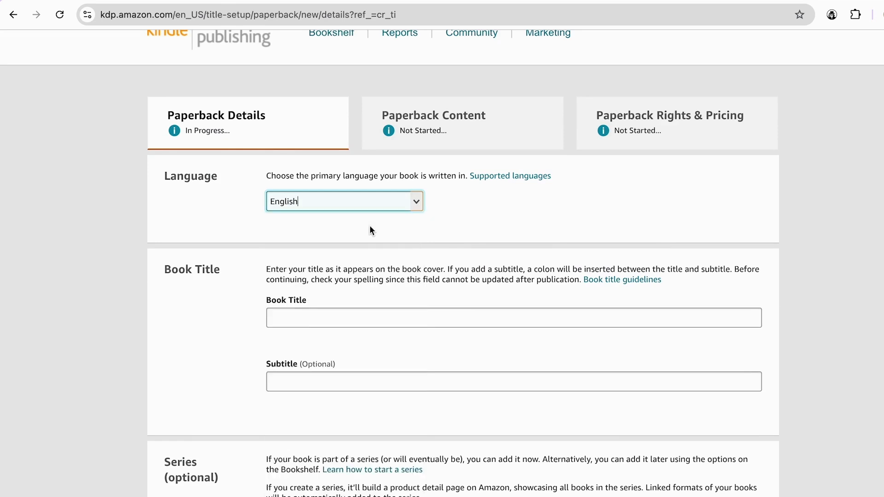
left_click(441, 211)
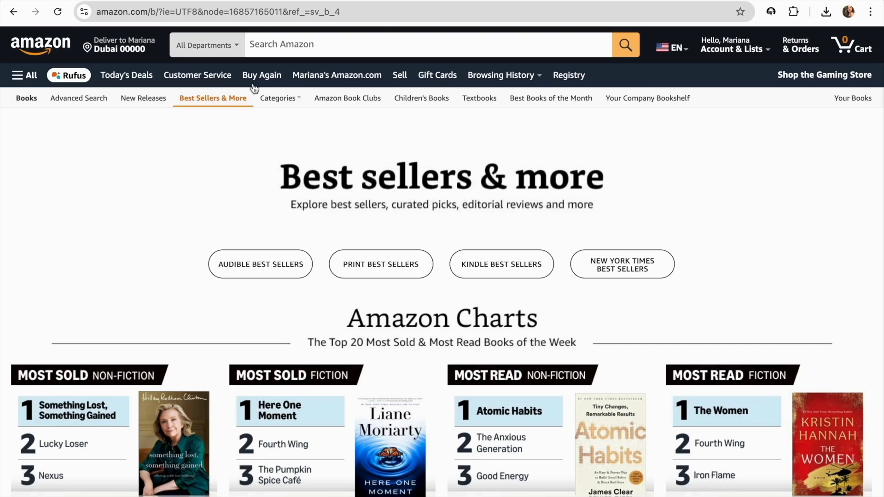
Switch to the Amazon store, search for "oily skin book" and look over the results
left_click(271, 45)
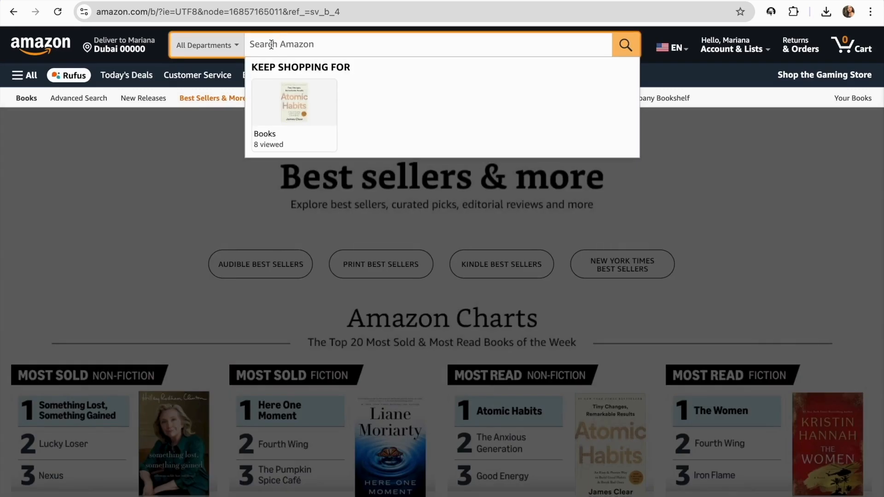
type("oily skin book")
key("Return")
scroll(156, 167, "down", 2)
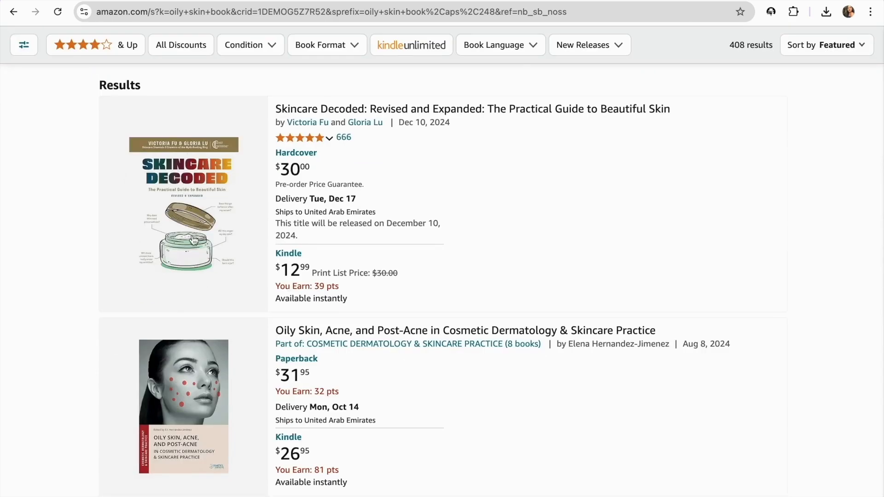
scroll(241, 403, "up", 2)
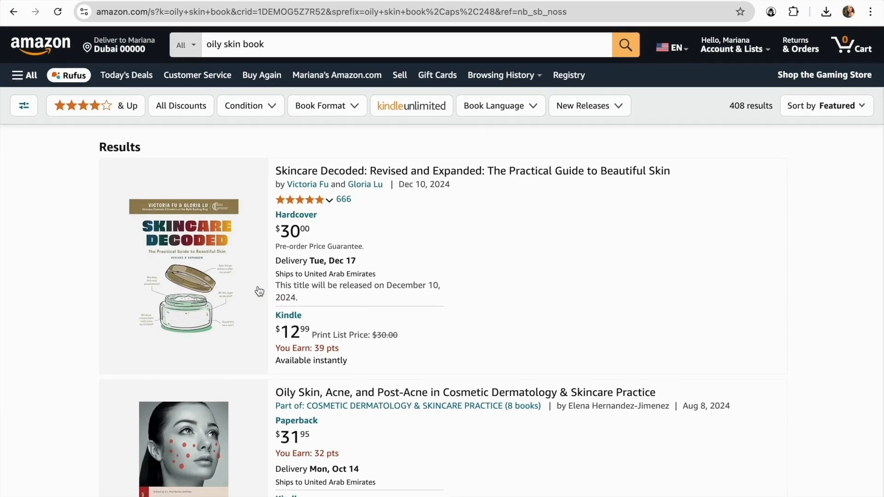
Search for the suggested keyword phrase "oily skin care book" and browse the competing titles
left_click(231, 47)
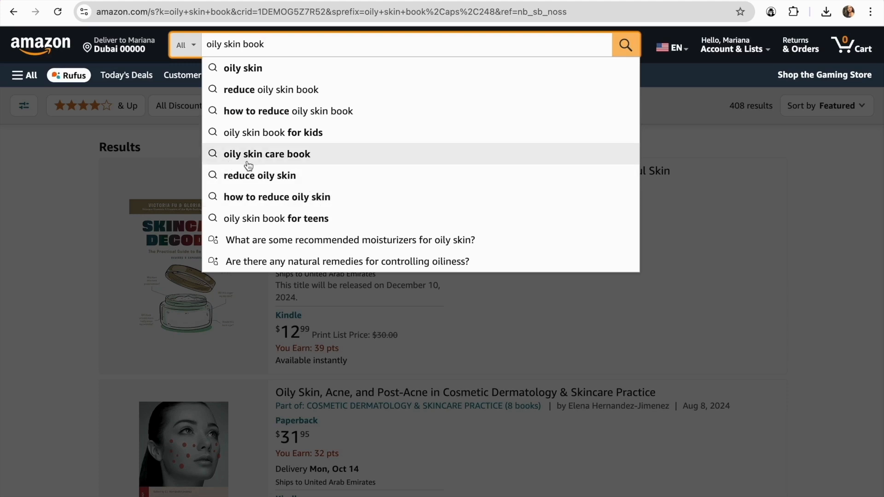
left_click(299, 160)
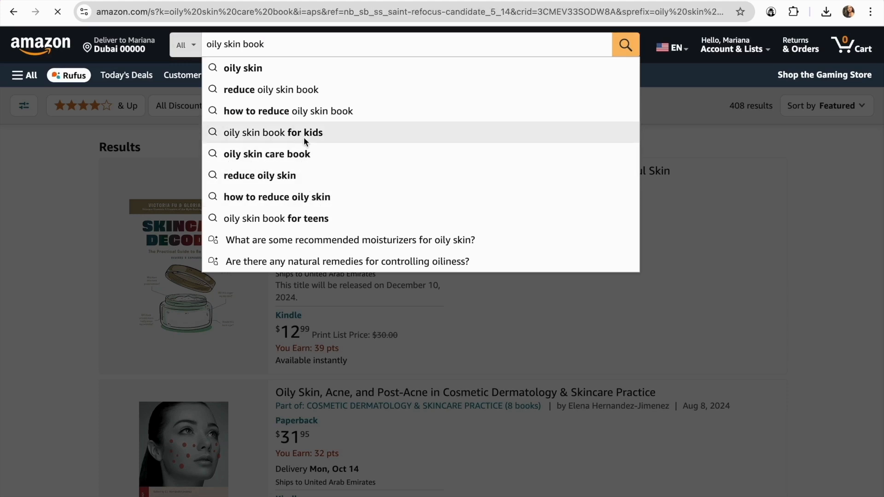
scroll(298, 226, "down", 10)
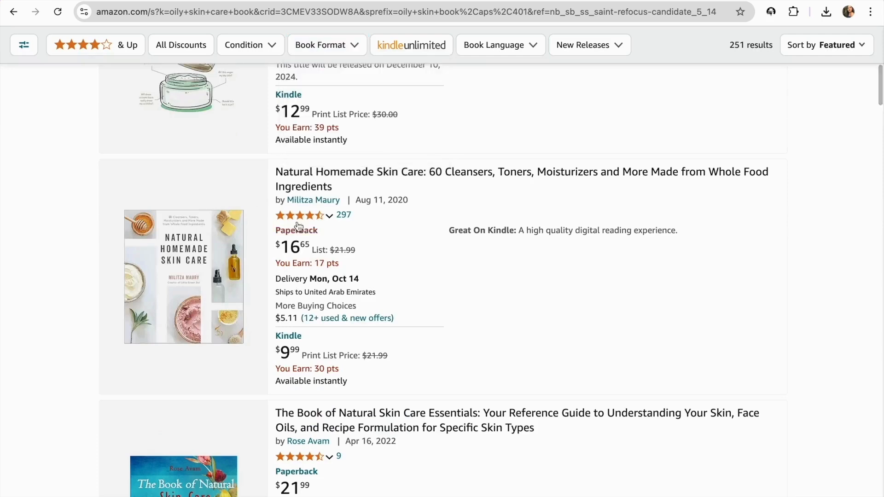
scroll(251, 208, "up", 3)
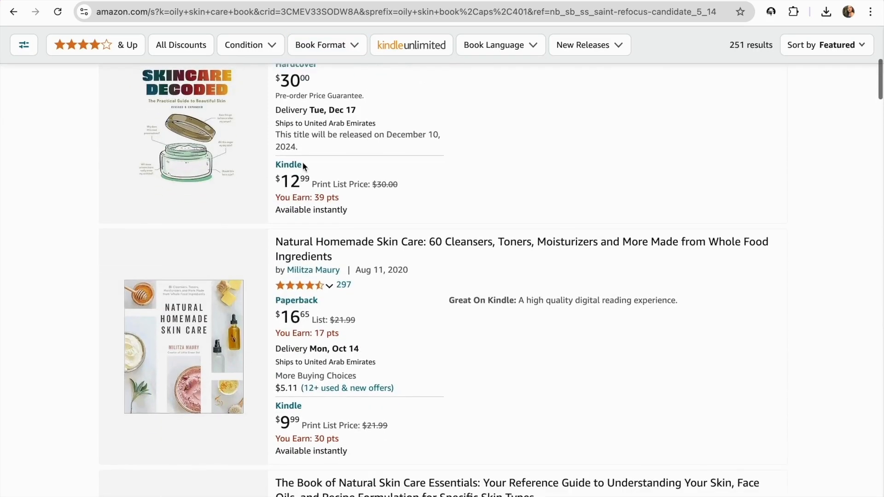
scroll(302, 162, "up", 10)
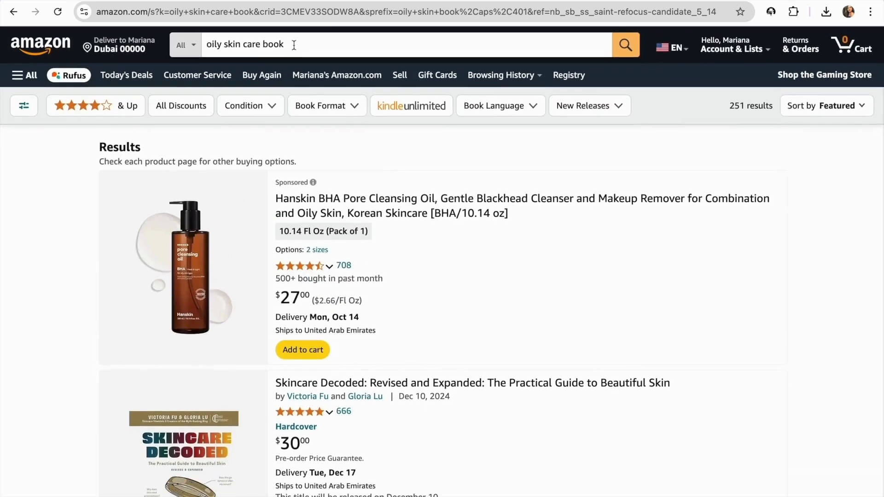
Reuse the searched keyword phrase in the KDP Kindle book details, setting the subtitle to "Oily skin care book"
left_click_drag(293, 45, 211, 42)
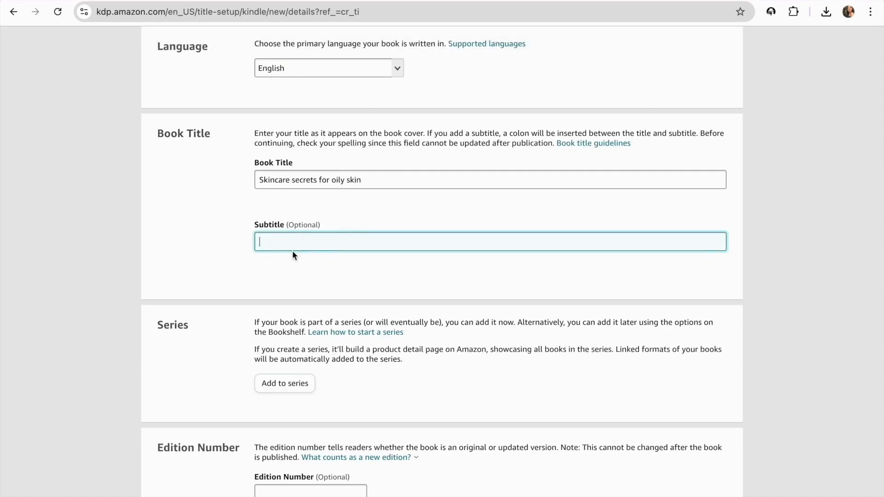
type("oily skin care book")
left_click(264, 243)
key("BackSpace")
type("O")
left_click(228, 258)
scroll(299, 306, "down", 3)
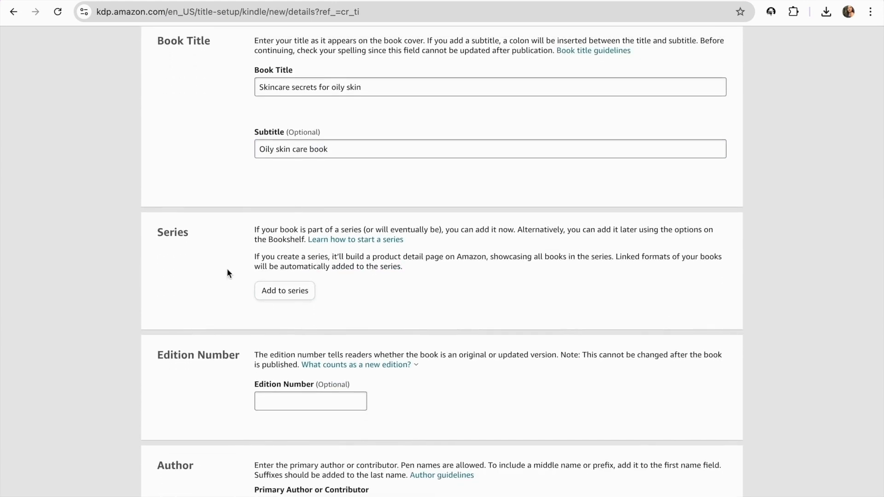
scroll(239, 263, "down", 2)
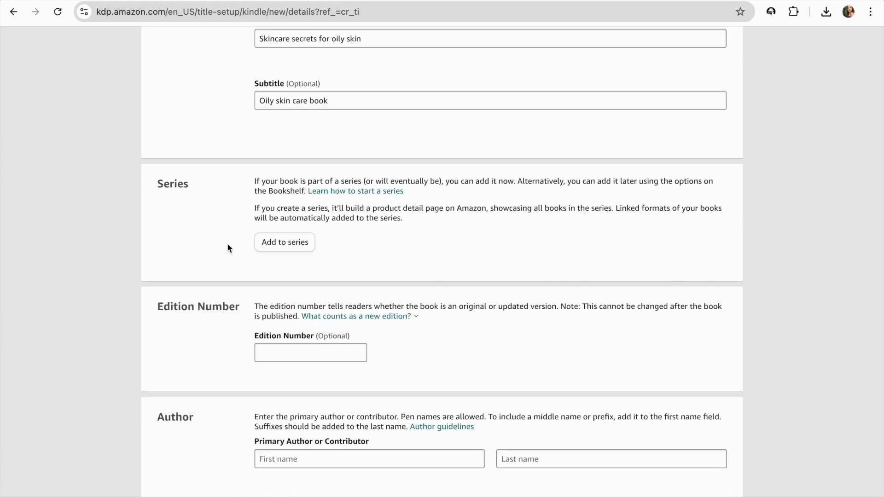
Fill in the primary author's first name and last name in the book details
scroll(228, 248, "down", 1)
scroll(251, 199, "down", 4)
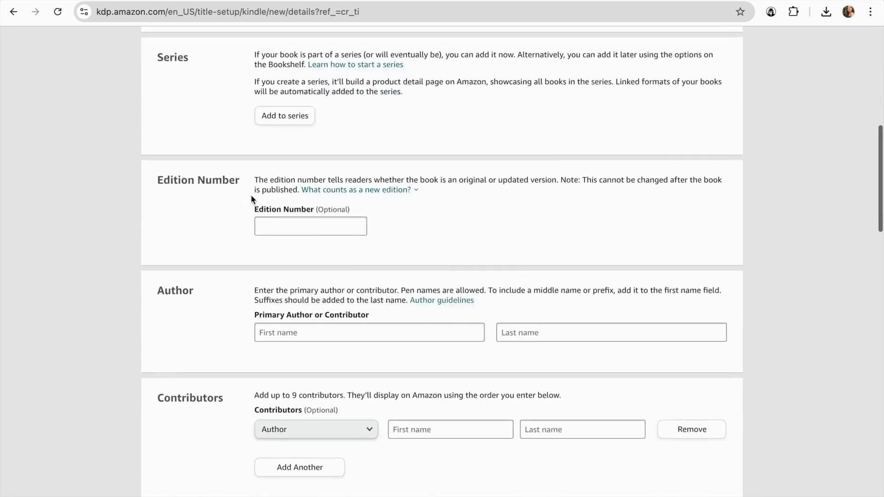
scroll(274, 256, "down", 2)
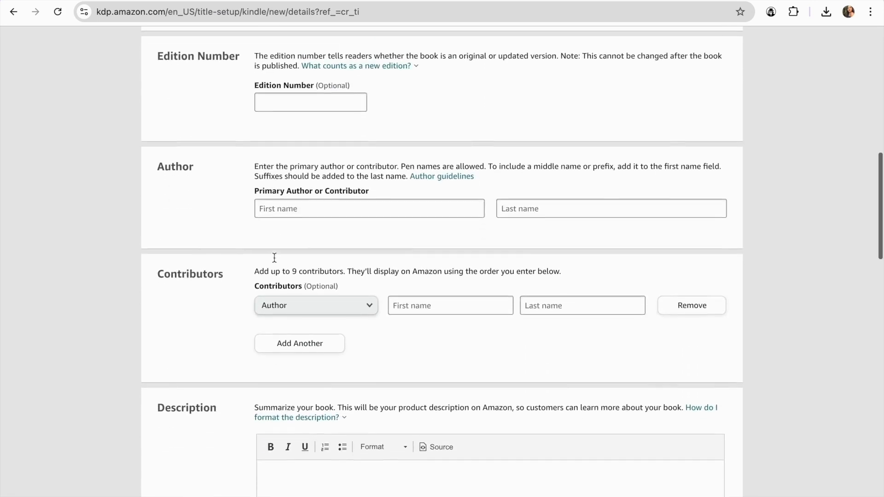
left_click(299, 204)
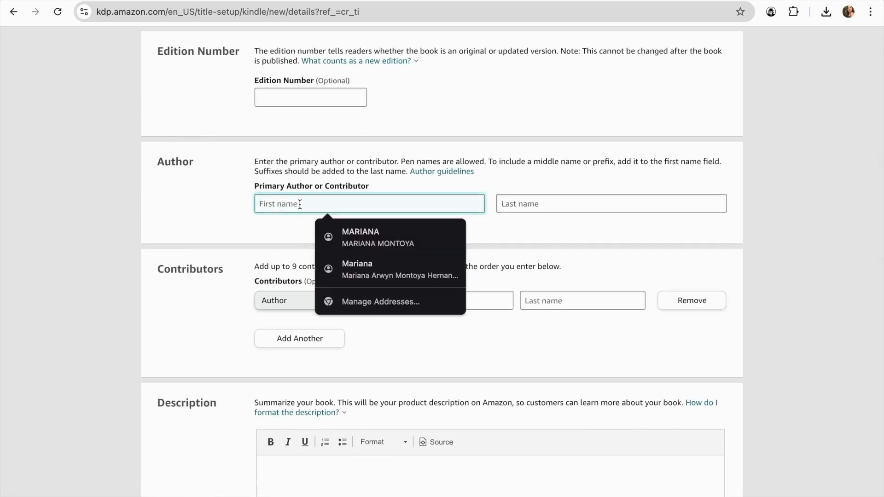
left_click(238, 209)
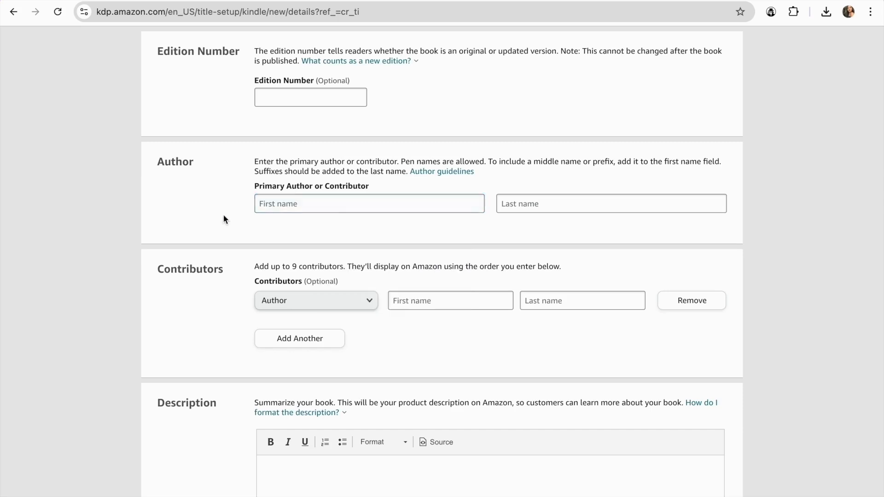
left_click(286, 203)
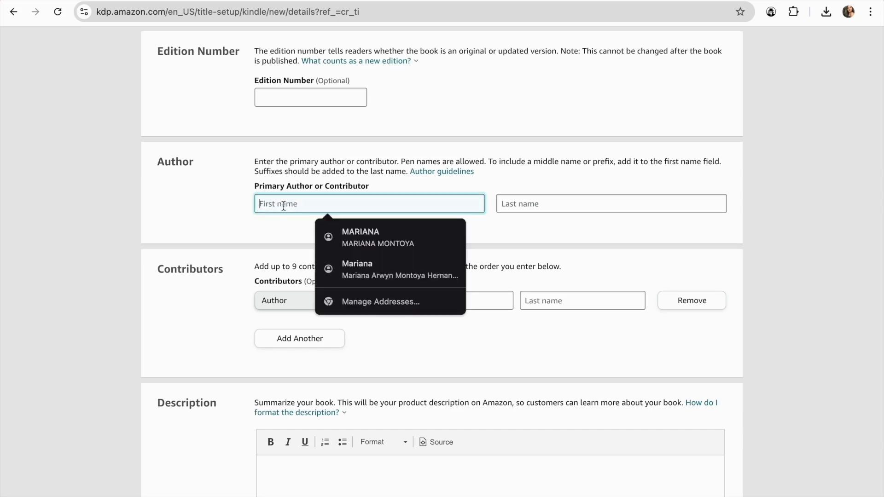
left_click(220, 213)
left_click(273, 205)
type("Mariana")
left_click(558, 202)
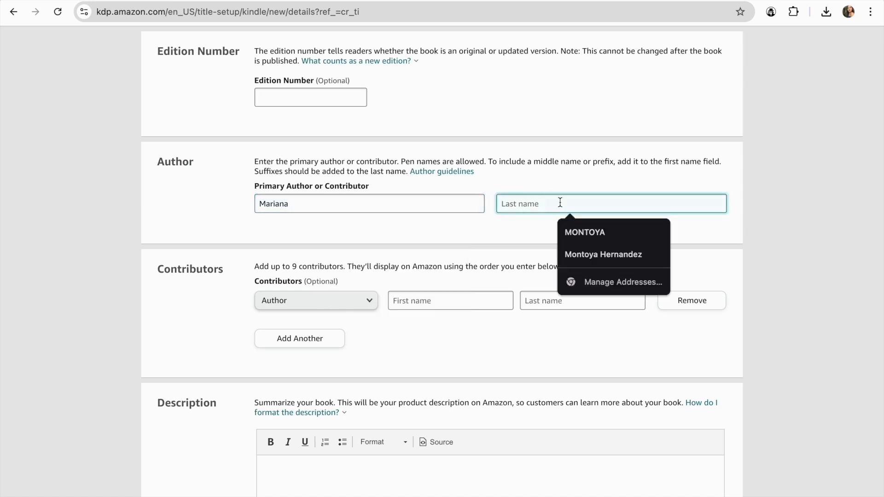
type("Montoya")
left_click(221, 290)
Go to the book's empty description, then switch to the Amazon listing of "Skincare Decoded" and read its full description for reference
scroll(235, 308, "down", 1)
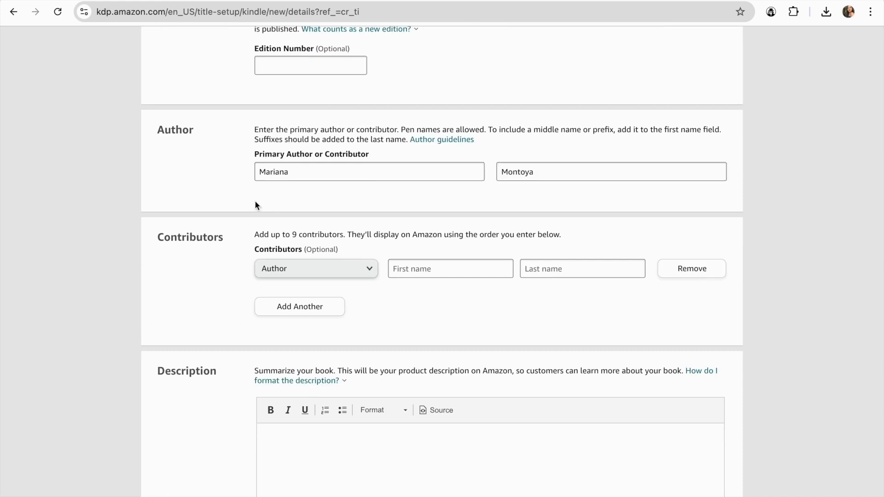
scroll(270, 302, "down", 5)
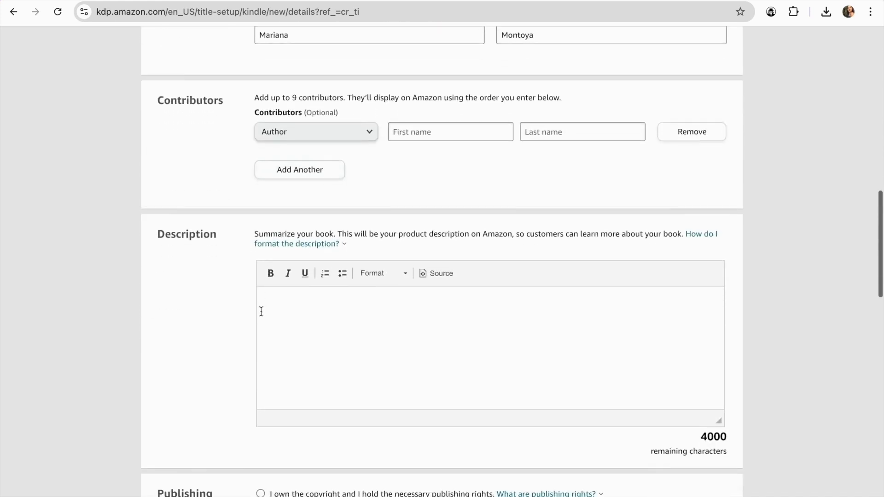
left_click(298, 268)
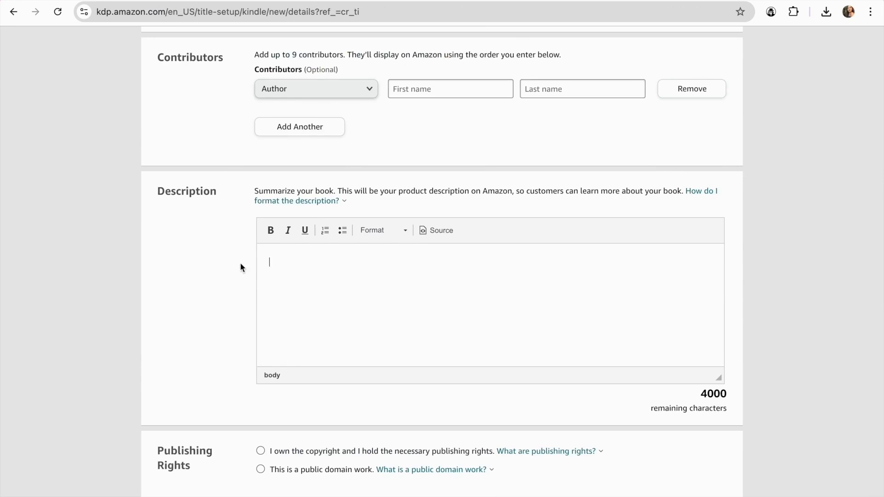
left_click(382, 0)
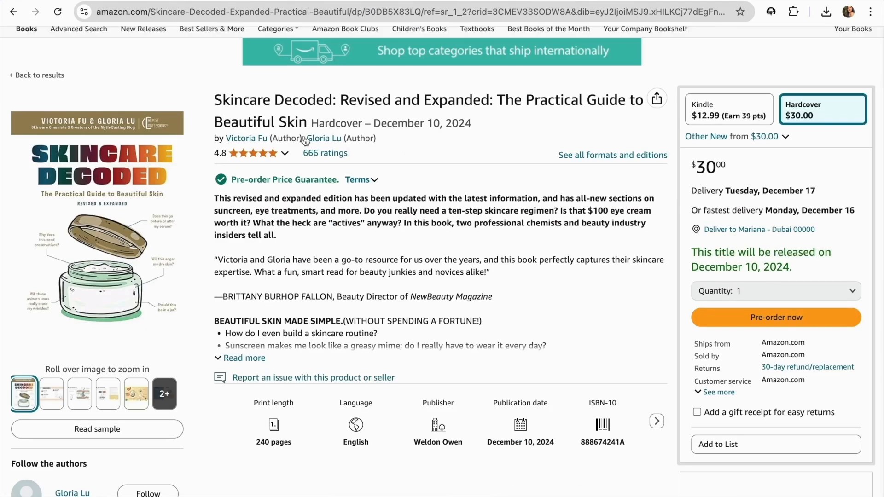
left_click(243, 358)
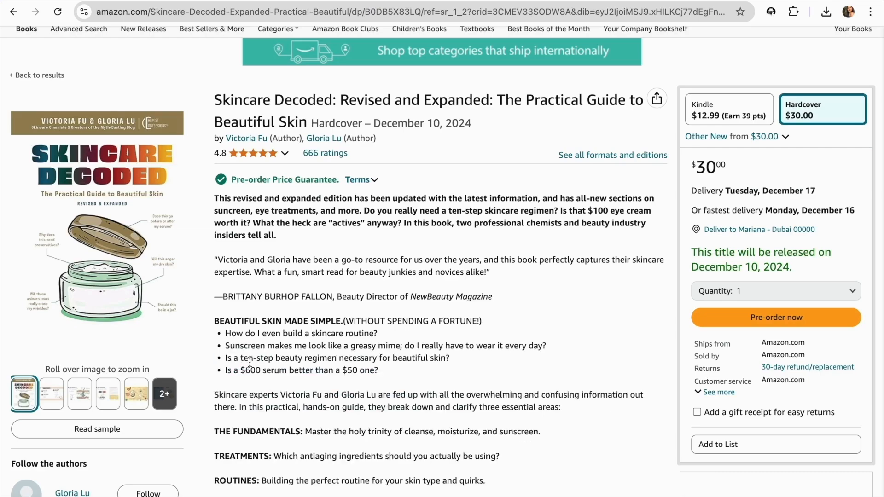
scroll(244, 364, "down", 3)
scroll(355, 377, "up", 4)
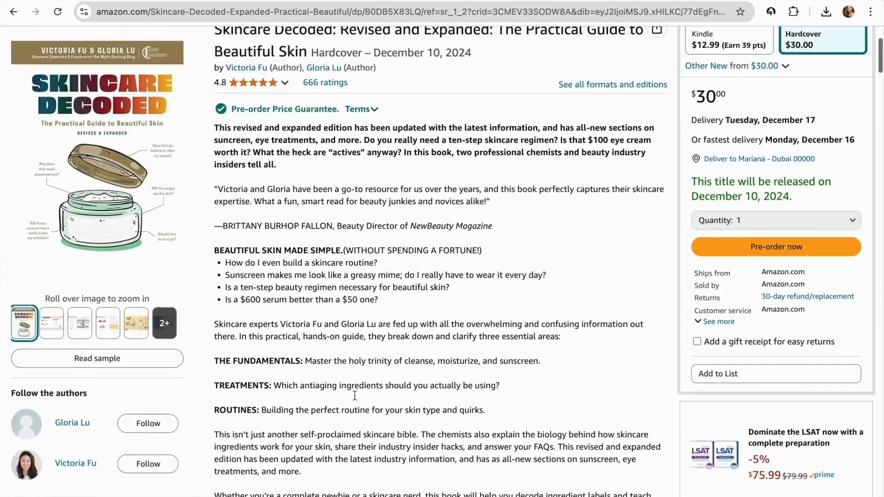
scroll(311, 361, "down", 3)
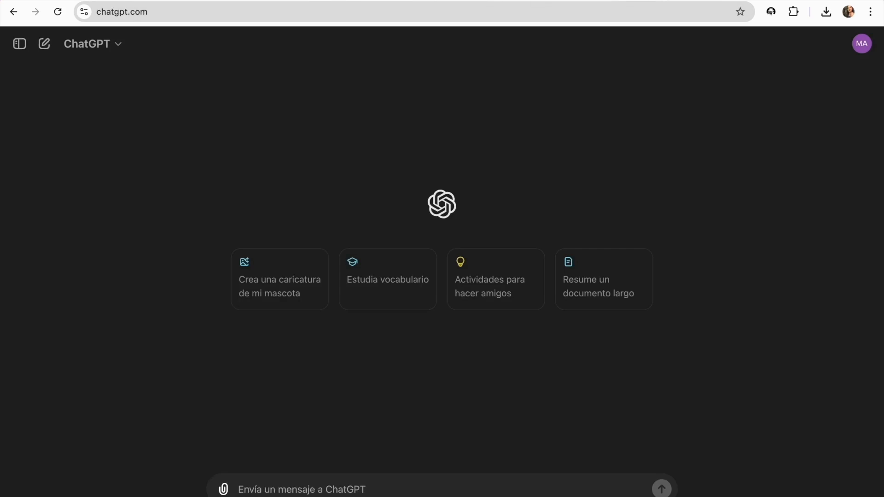
Switch to ChatGPT, request "Create a description for my Oily skin care book with an AIDA format" and review the answer
type("Create a description for my Oily skin care book with an AIDA format")
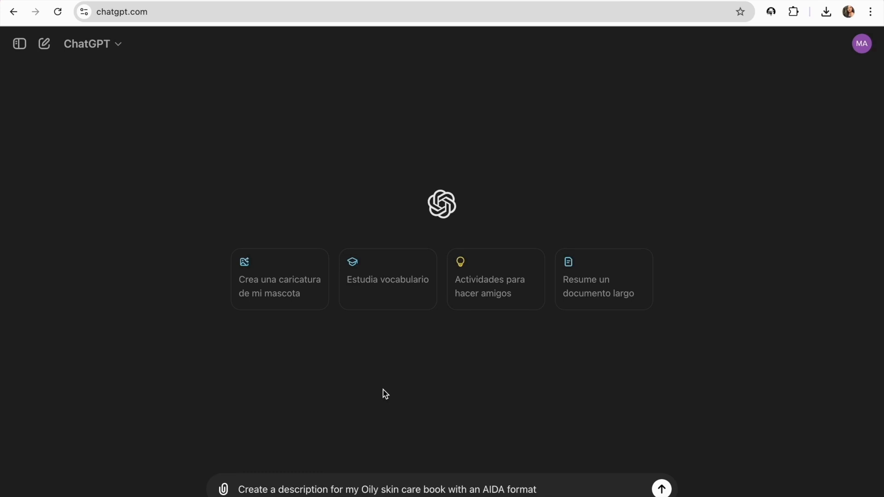
left_click(662, 488)
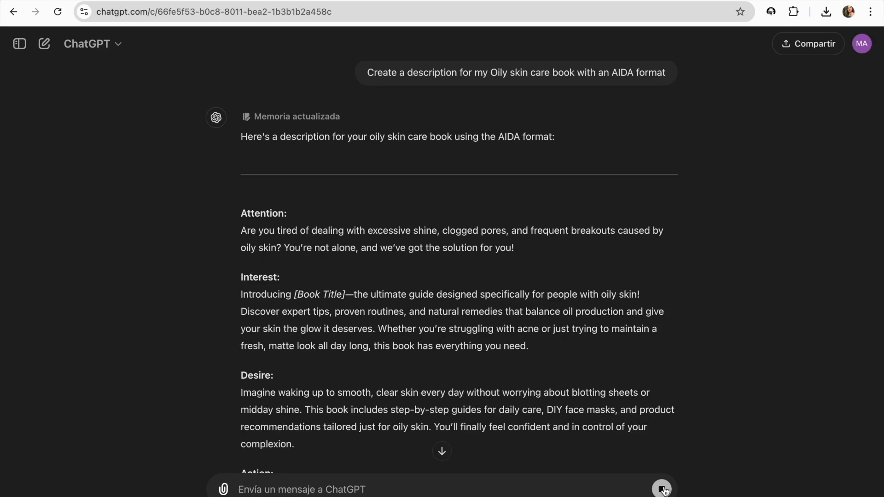
left_click(661, 489)
scroll(637, 393, "down", 3)
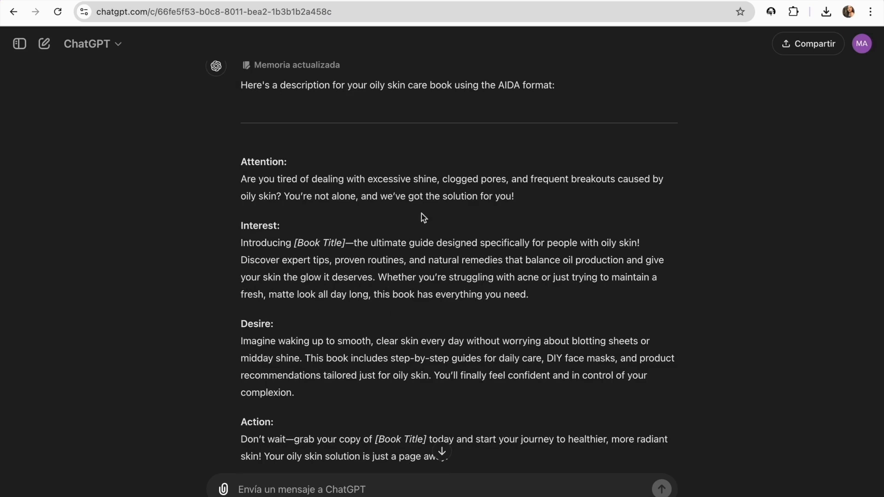
scroll(429, 333, "down", 3)
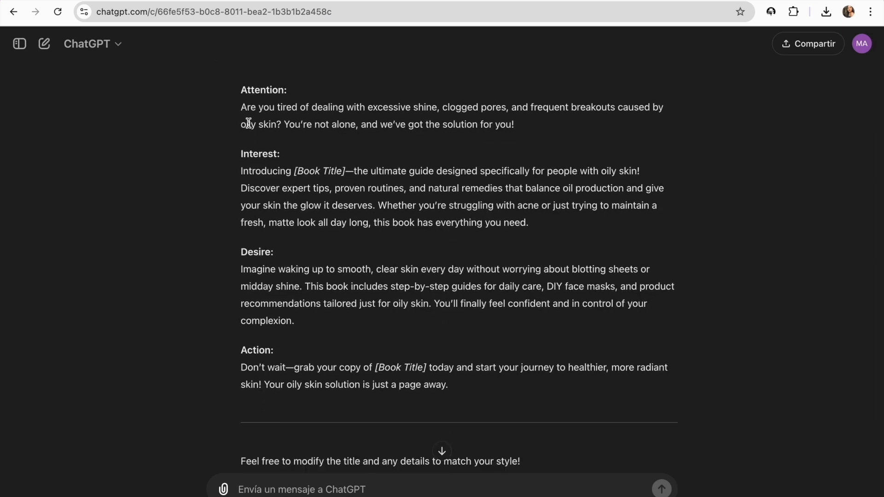
Copy the Attention paragraph from the ChatGPT answer and paste it into the book's description in Amazon KDP
left_click_drag(242, 106, 526, 140)
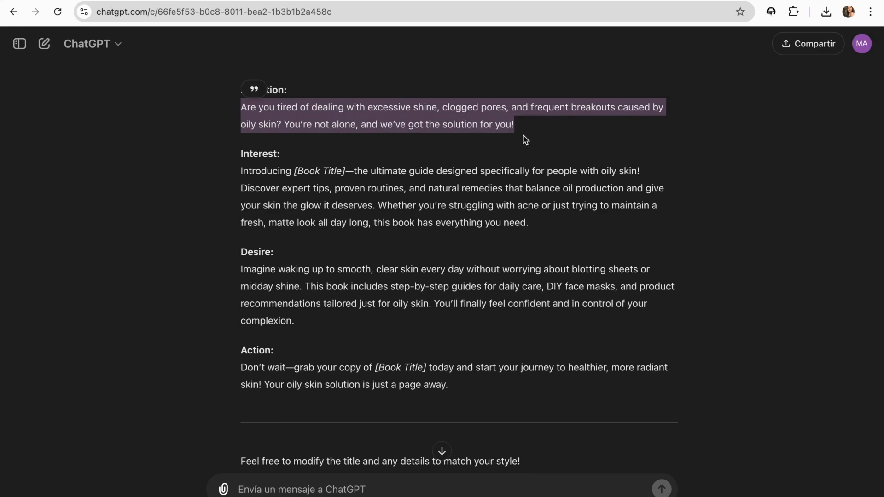
left_click(527, 2)
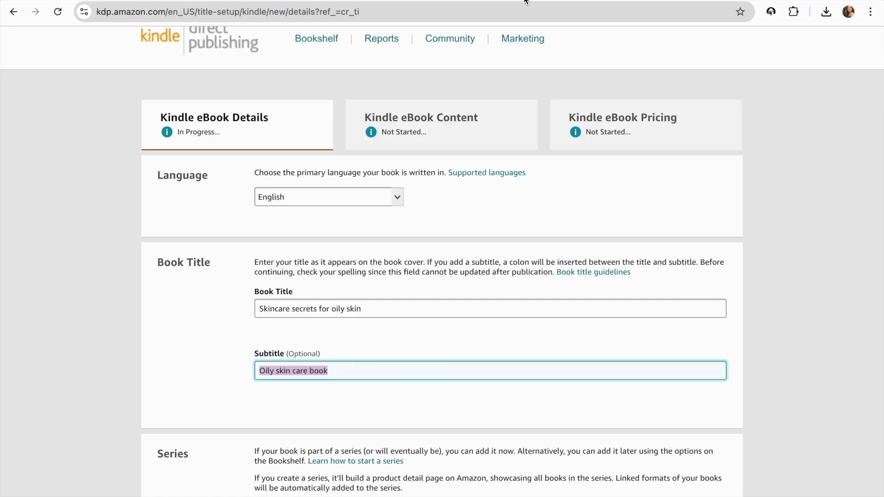
scroll(359, 354, "down", 3)
scroll(357, 349, "down", 10)
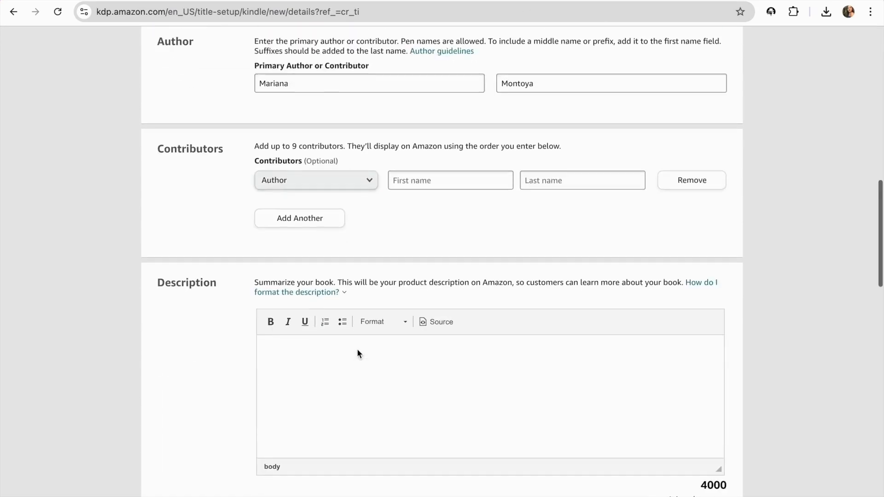
left_click(304, 345)
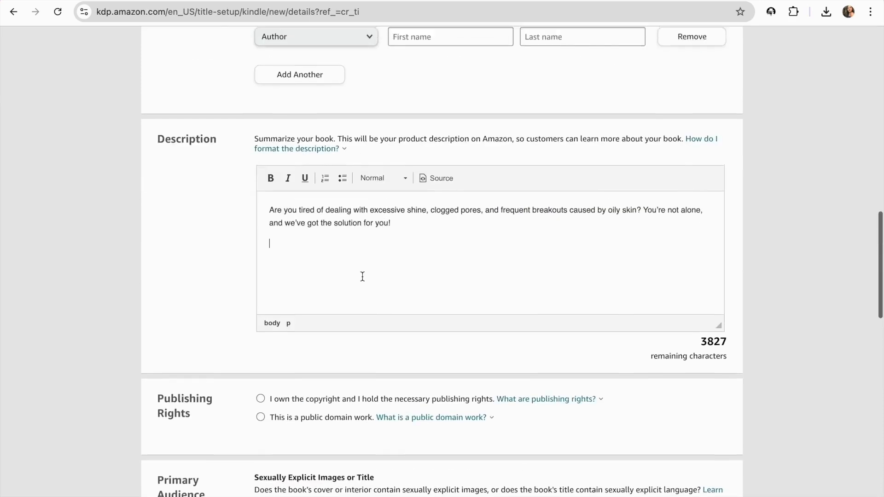
Declare that you own the copyright and hold the necessary publishing rights, and answer No to sexually explicit images or title
scroll(363, 267, "up", 1)
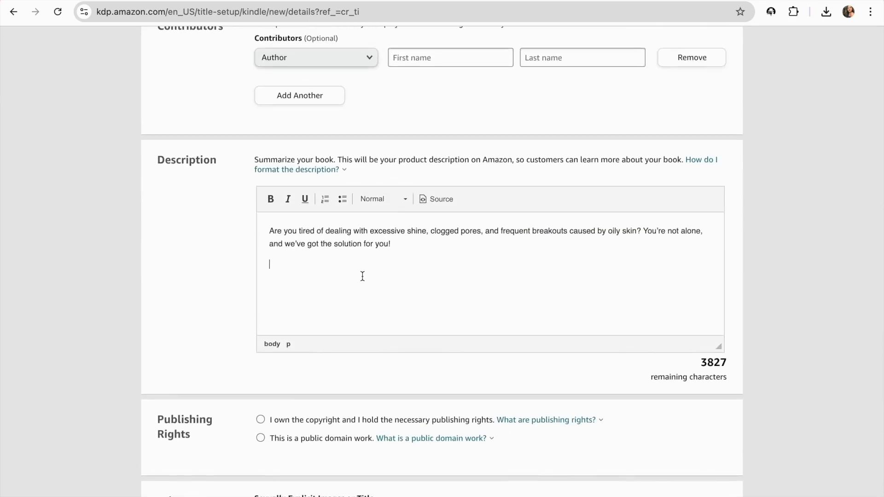
scroll(362, 276, "down", 5)
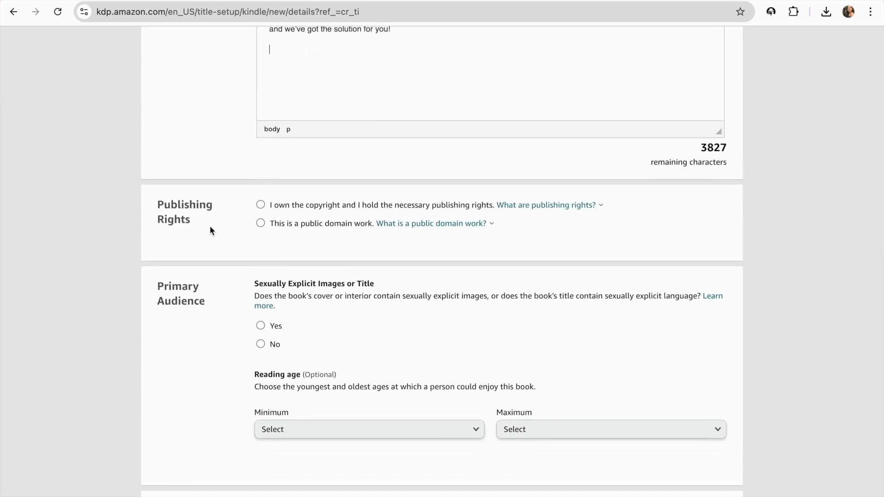
scroll(210, 230, "down", 1)
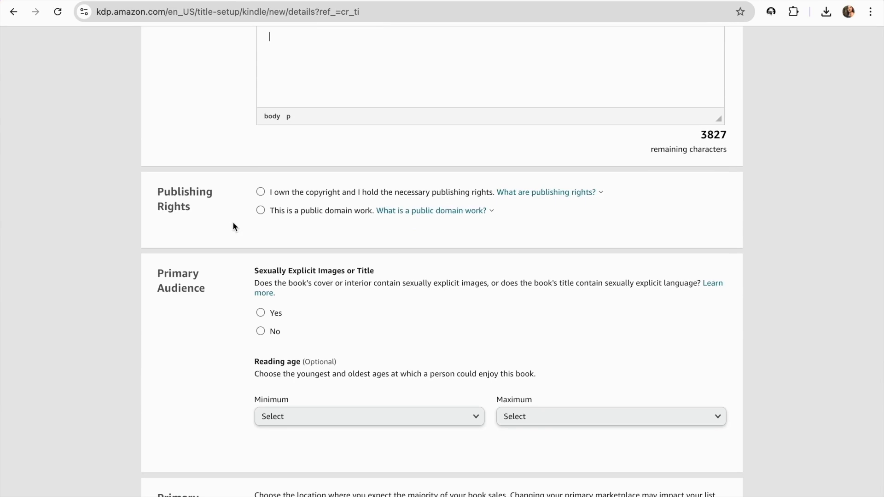
left_click(260, 192)
scroll(437, 225, "down", 2)
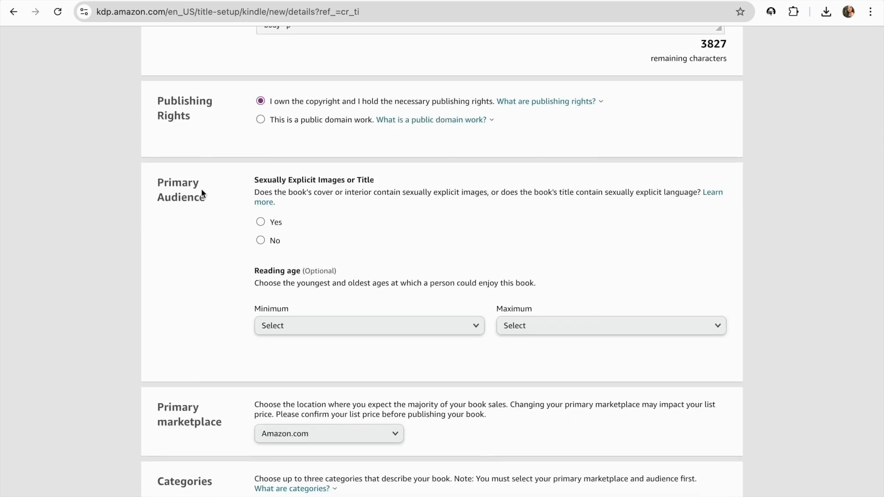
left_click(260, 240)
Leave the reading age unset and choose Amazon.com as the primary marketplace
scroll(309, 274, "down", 3)
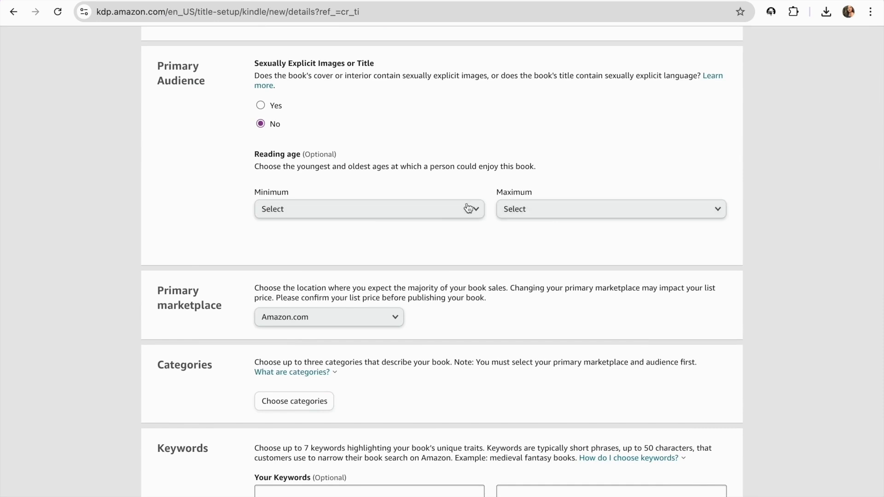
scroll(418, 267, "down", 2)
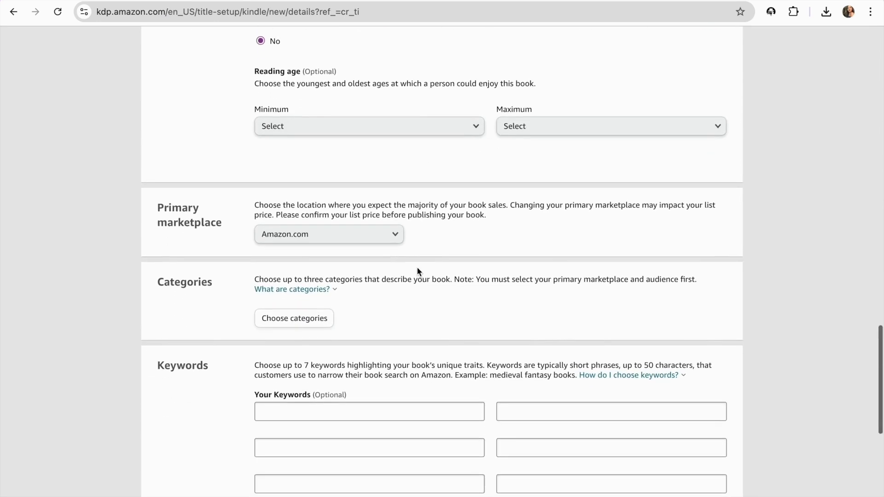
scroll(418, 271, "down", 2)
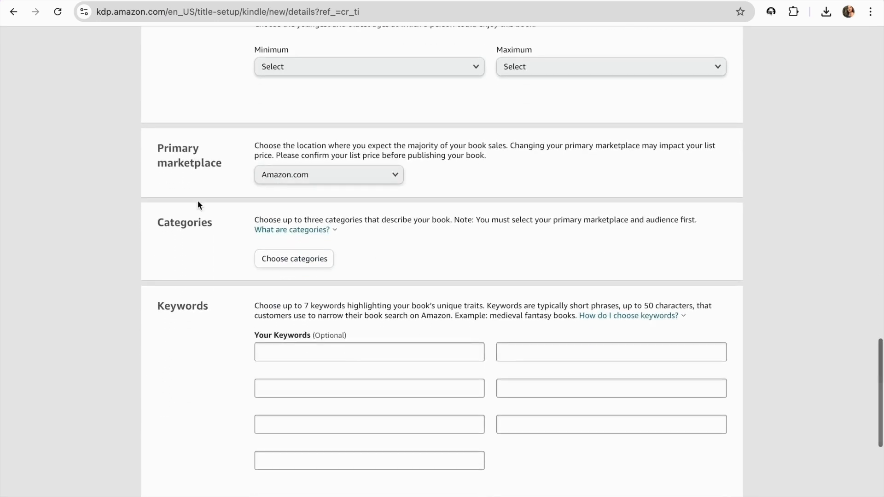
left_click(317, 180)
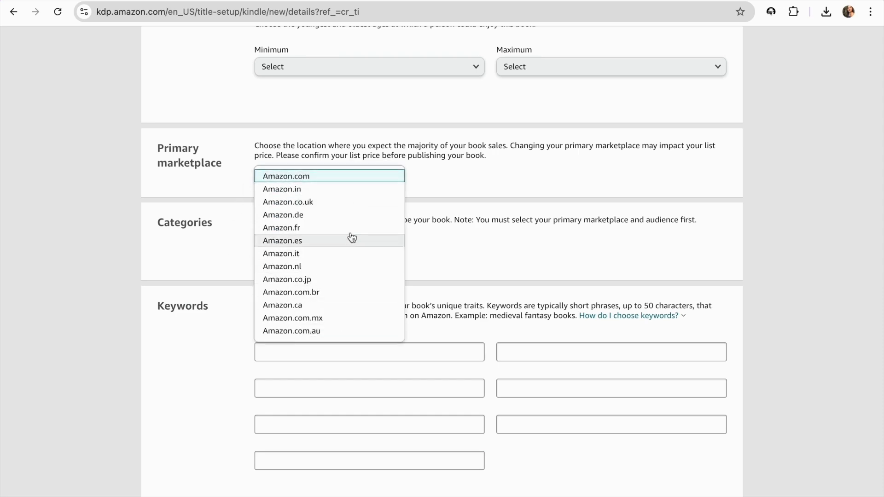
left_click(312, 178)
scroll(320, 212, "down", 3)
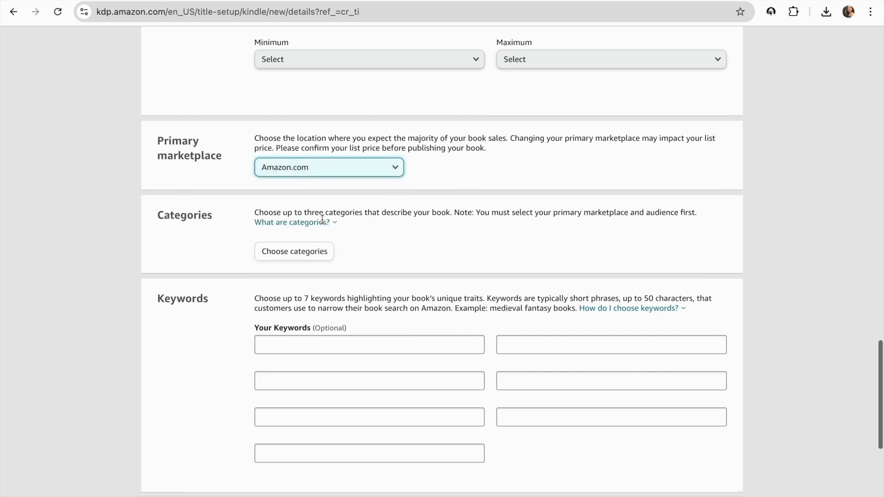
Set the book's category to Health, Fitness & Dieting with the subcategory Alternative Medicine
left_click(290, 176)
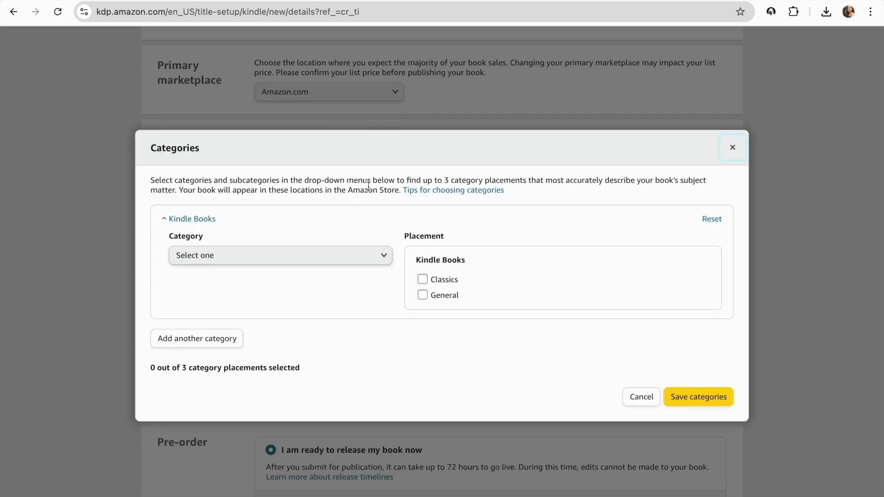
left_click(385, 260)
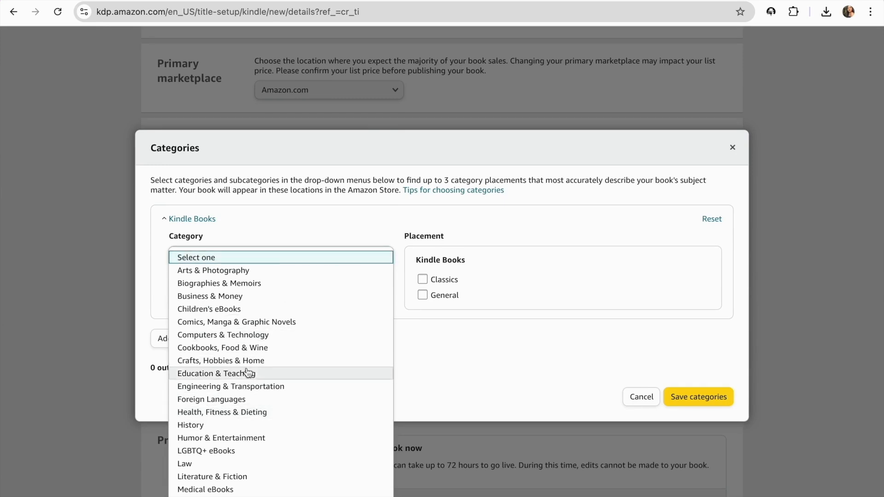
left_click(239, 412)
left_click(255, 297)
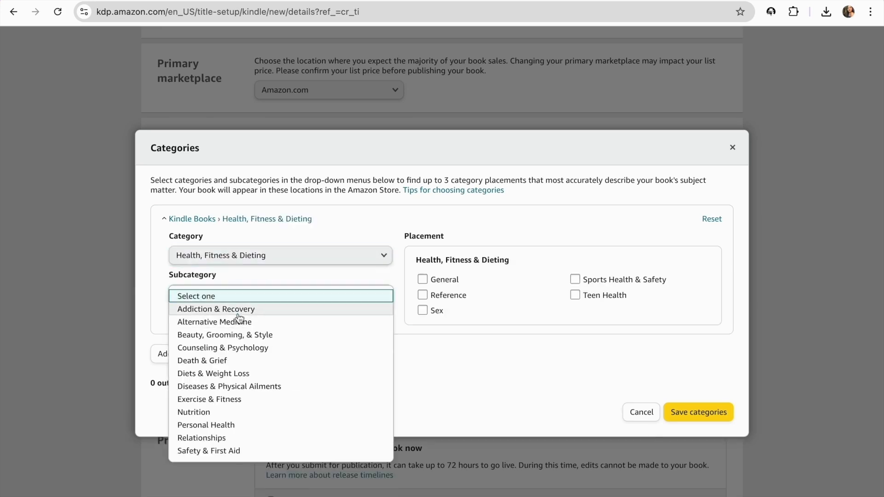
left_click(254, 324)
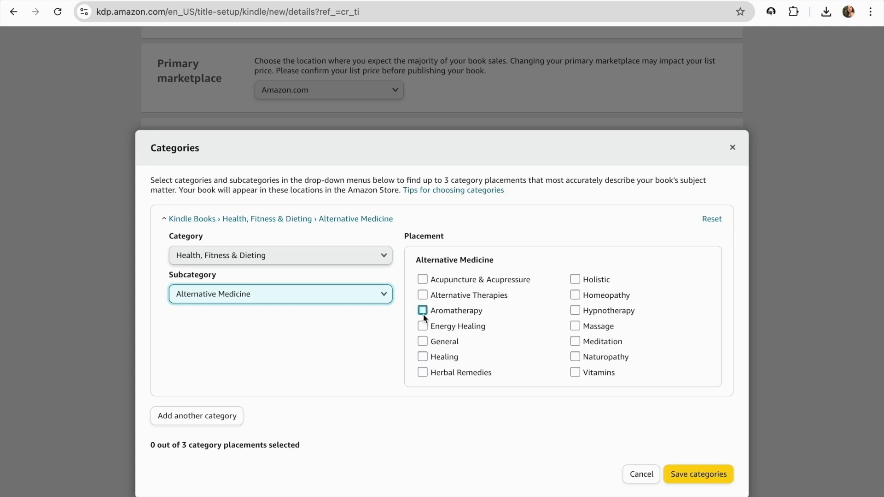
Select the Alternative Therapies and Herbal Remedies placements and save the categories
left_click(422, 295)
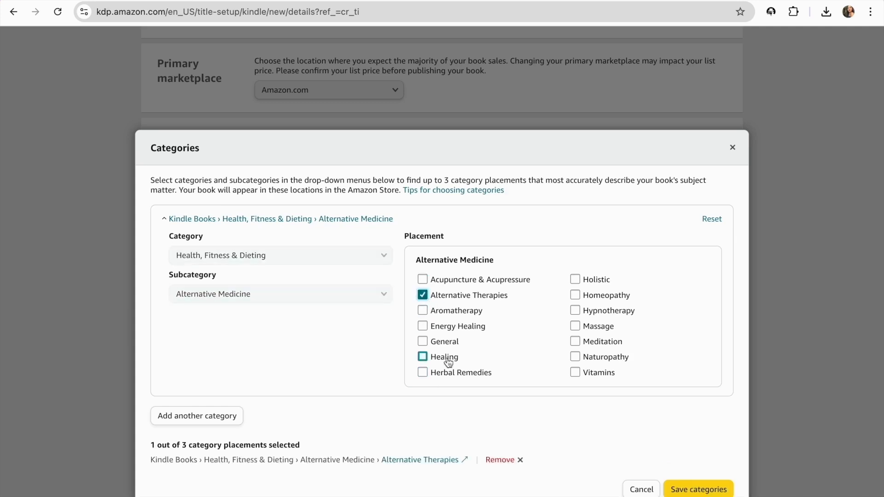
left_click(429, 374)
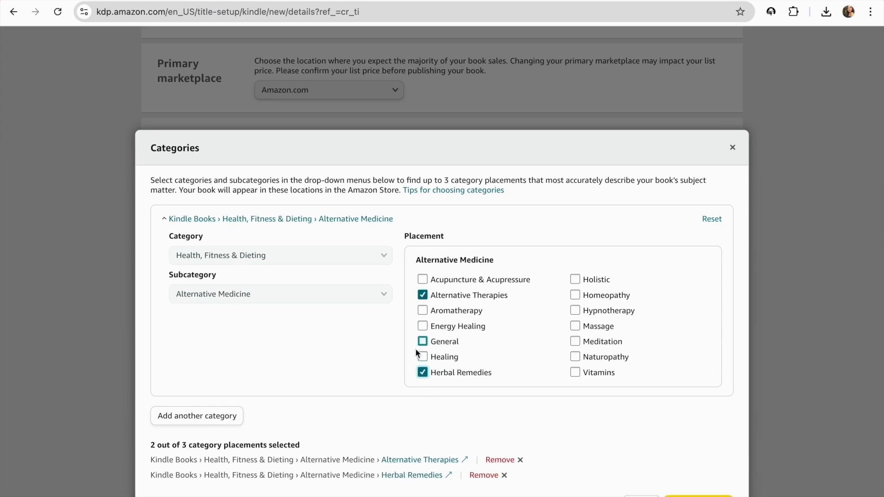
scroll(636, 433, "down", 1)
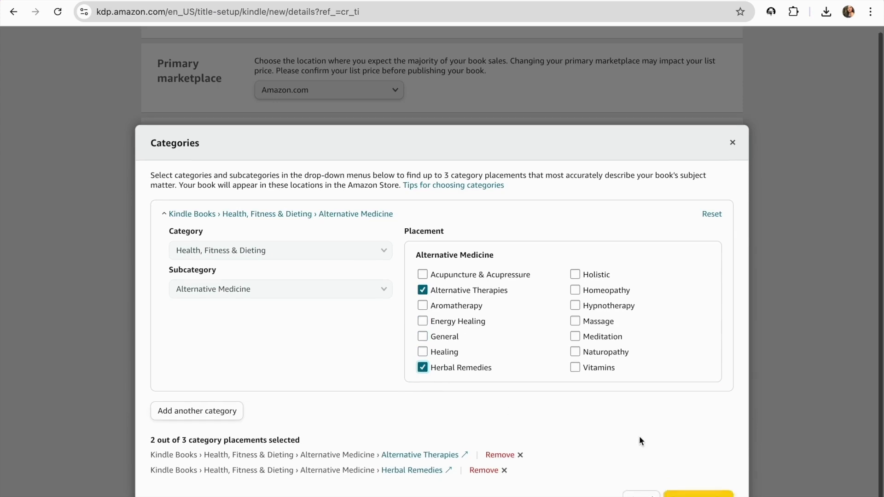
left_click(699, 494)
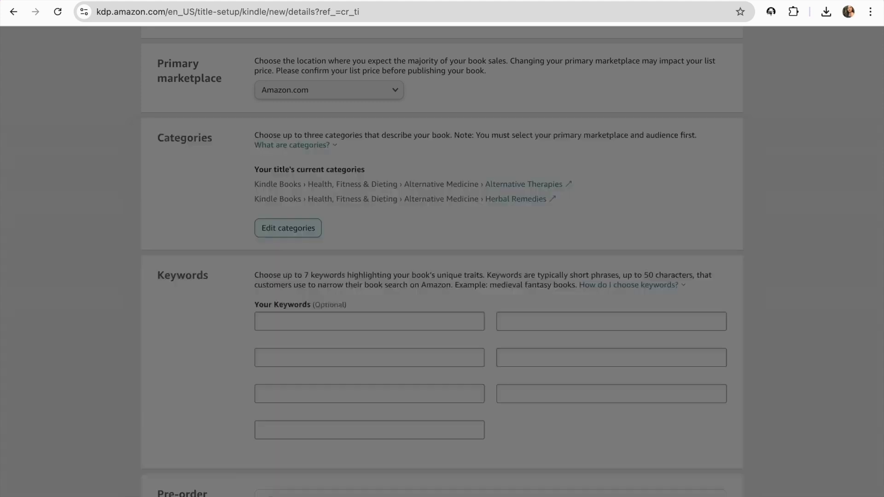
Search Amazon for "oily skin care books" and copy that phrase into the book's first keyword field in KDP
scroll(284, 105, "down", 2)
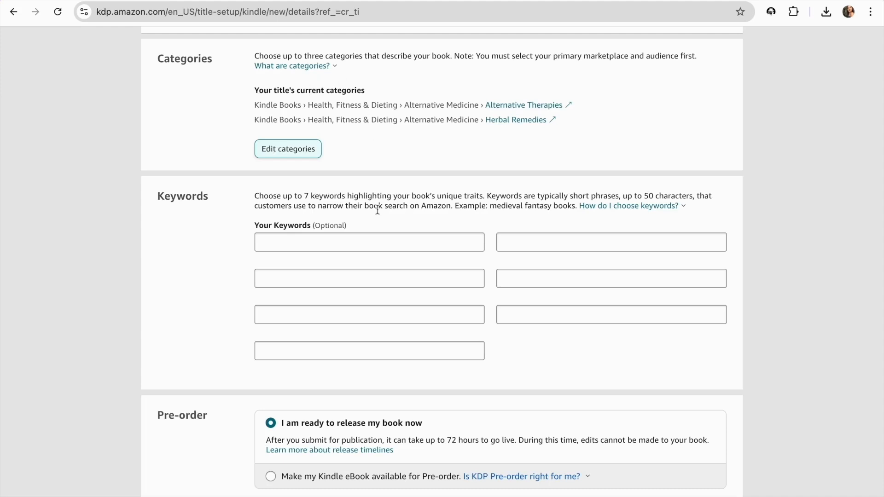
scroll(377, 209, "down", 2)
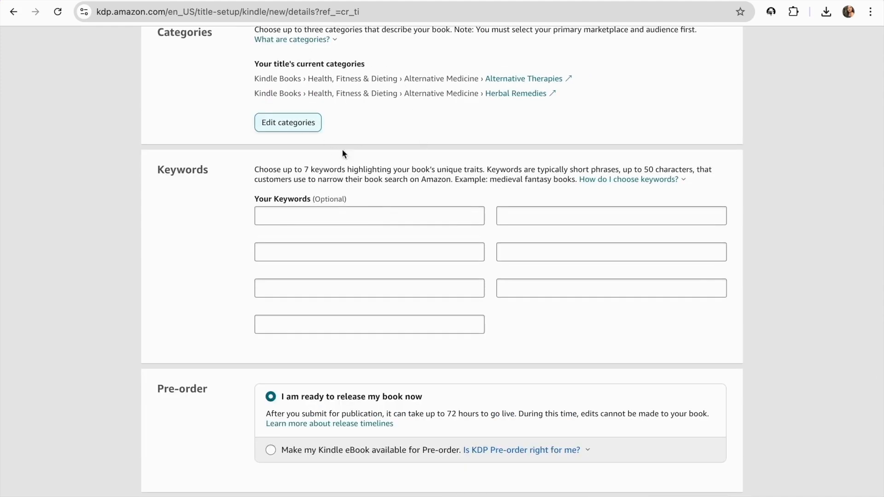
scroll(339, 208, "down", 1)
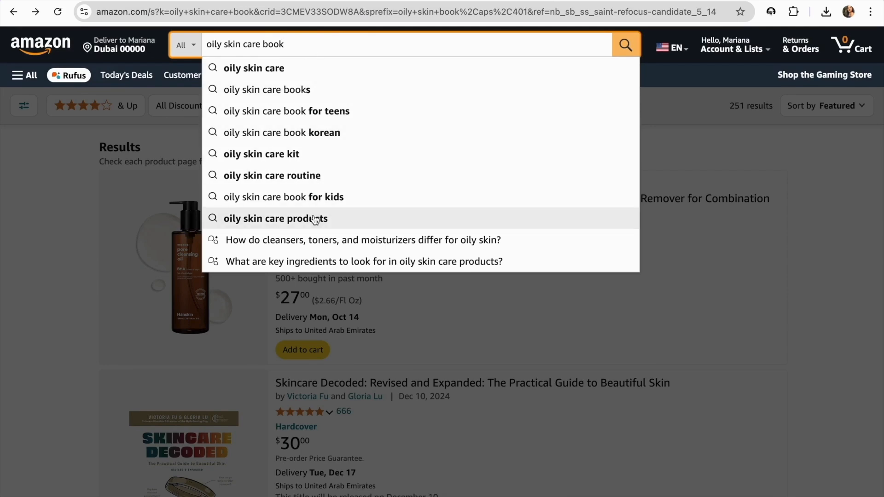
left_click(304, 97)
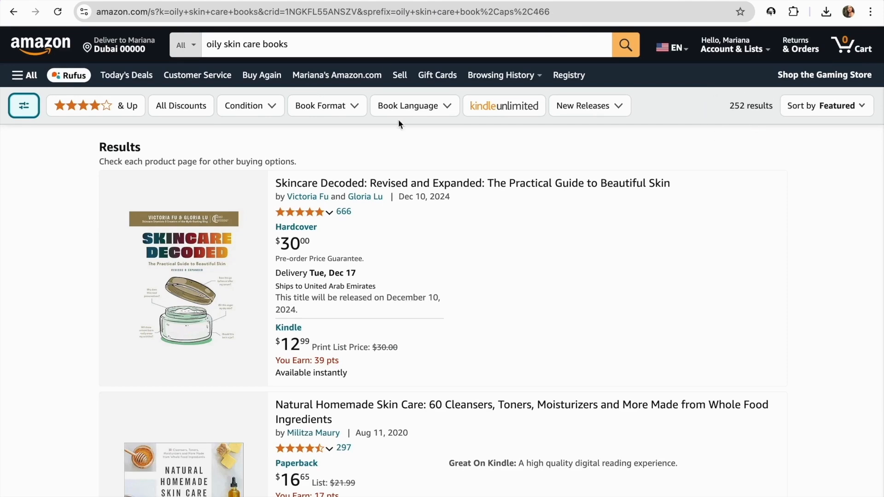
left_click_drag(290, 43, 193, 44)
key("ctrl+c")
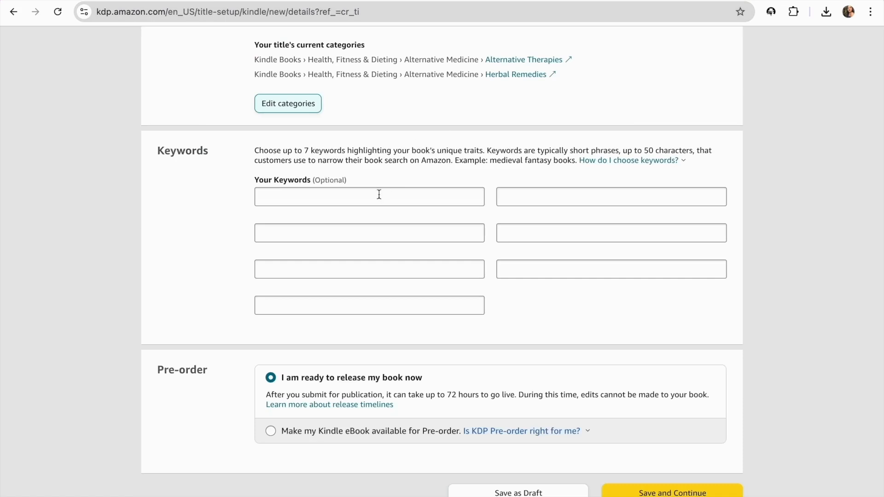
left_click(373, 202)
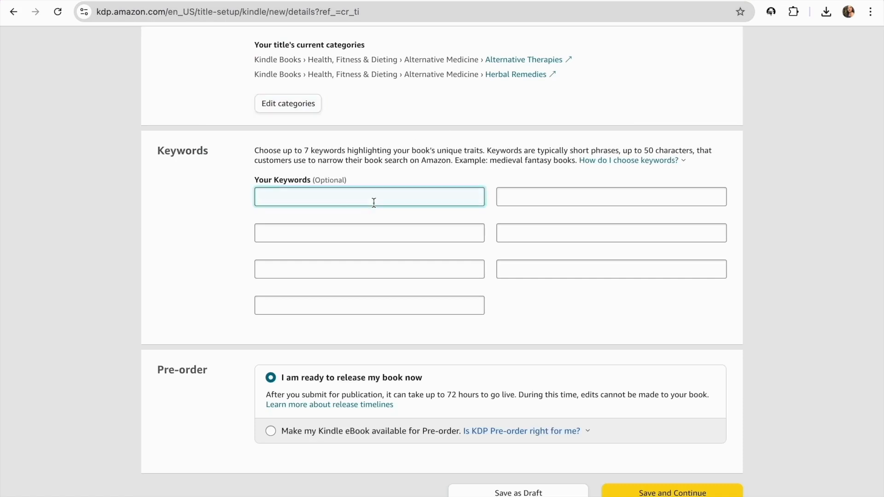
key("ctrl+v")
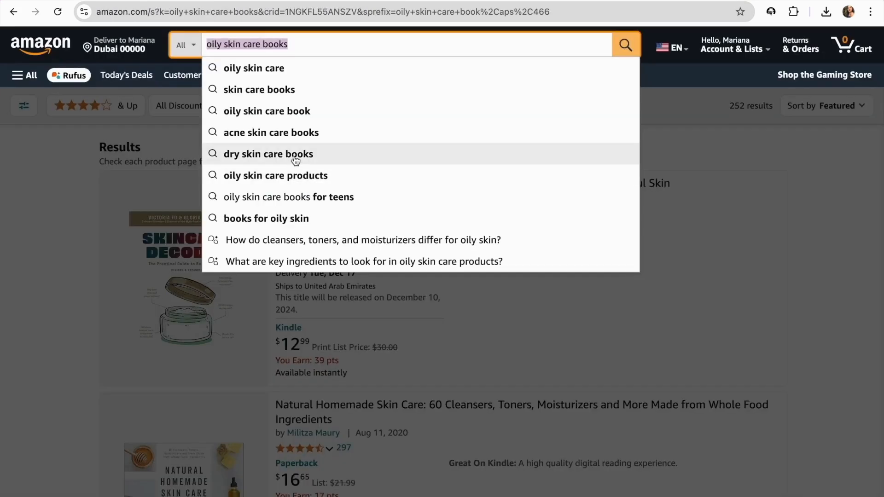
Search Amazon for the related phrases "skin care books", "oily skin care book" and "skincare books for teens"
left_click(269, 91)
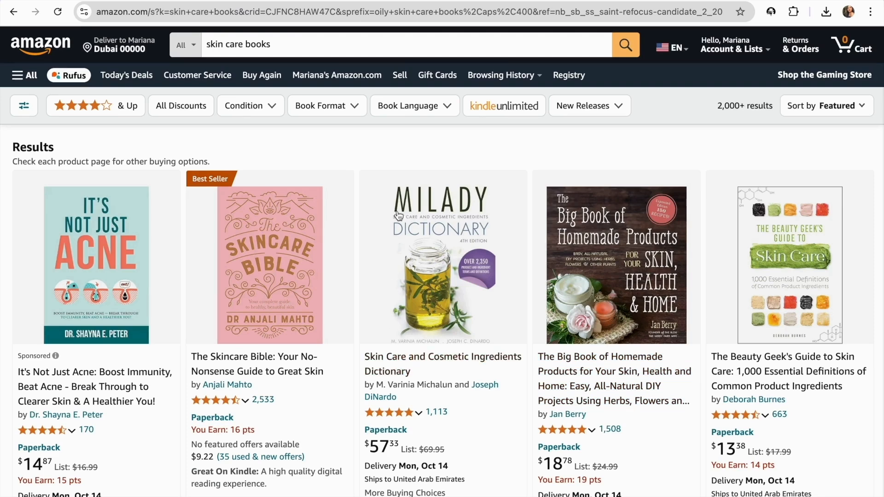
left_click(291, 49)
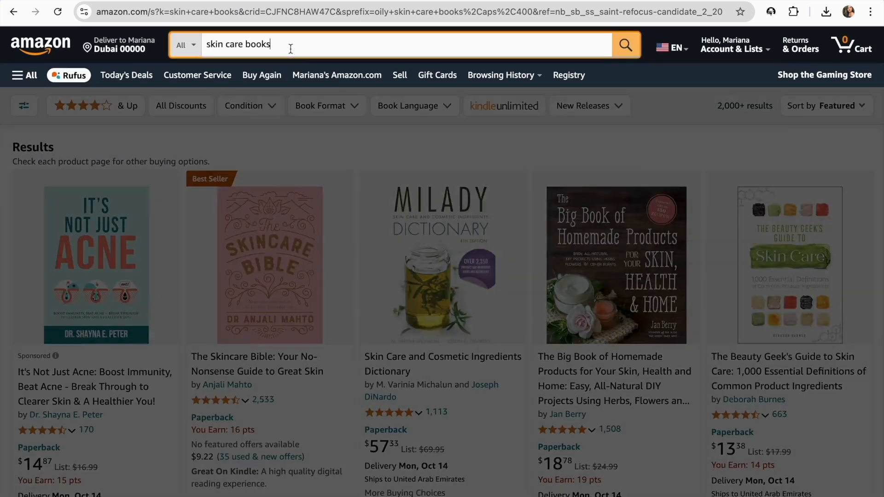
key("BackSpace")
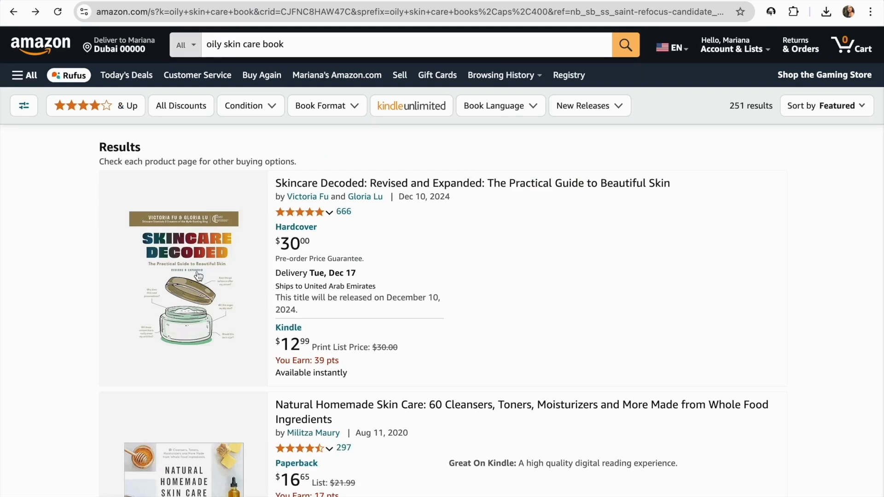
left_click(249, 112)
left_click(489, 161)
Open the KDSPY extension and examine the Kindle keyword suggestions, competitors and competition levels for "skincare"
mouse_move(759, 59)
left_click(771, 12)
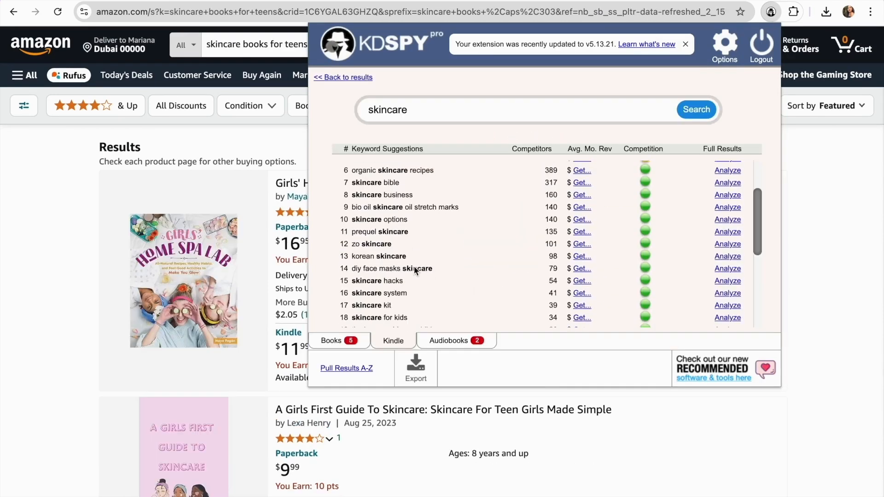
scroll(413, 266, "down", 5)
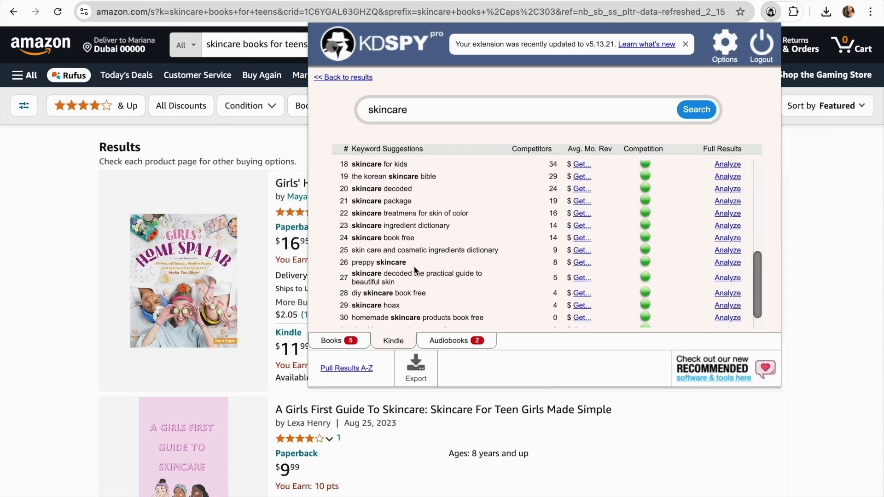
scroll(380, 249, "up", 5)
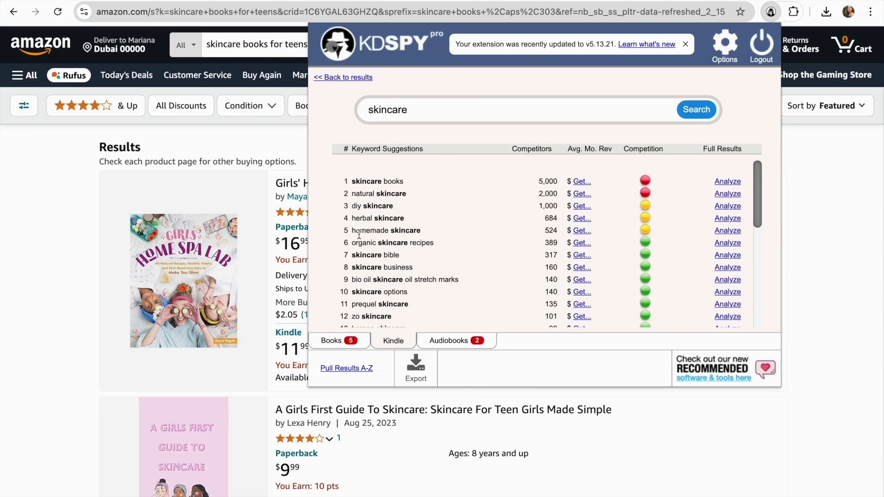
scroll(426, 263, "down", 3)
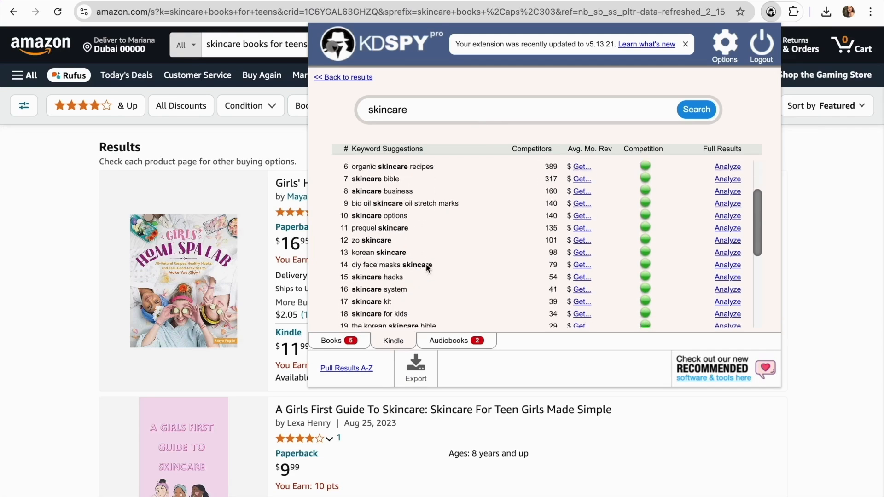
scroll(611, 218, "up", 3)
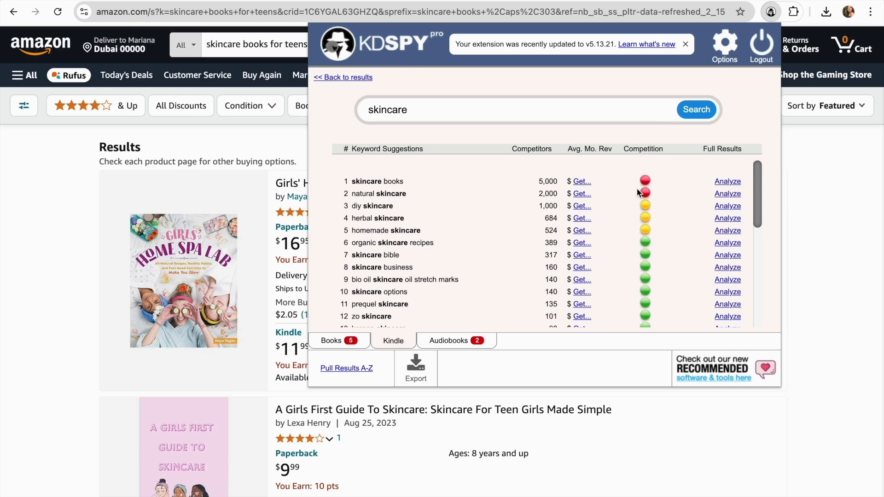
scroll(639, 192, "down", 2)
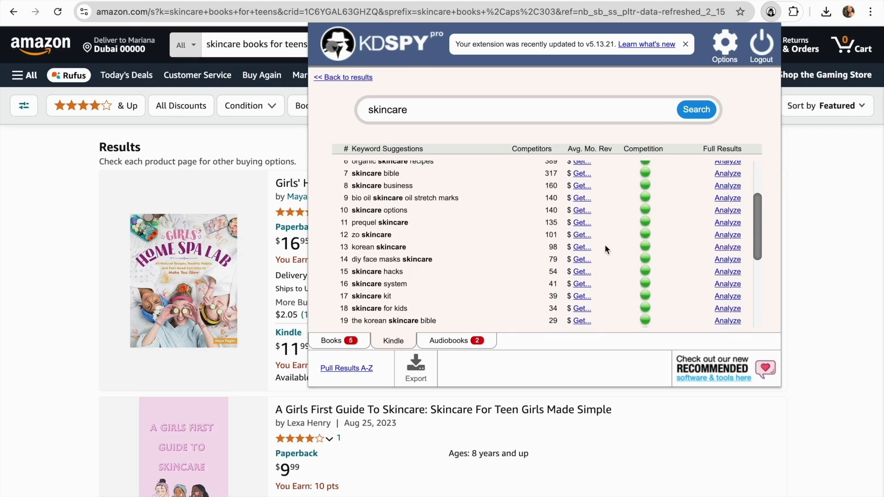
scroll(604, 244, "down", 5)
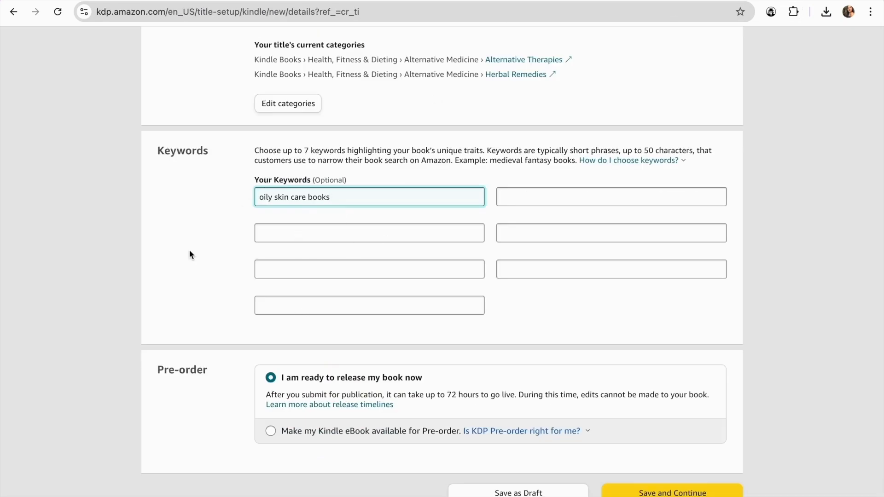
Return to the Amazon KDP setup, continue to the paperback content and assign a free KDP ISBN to the book
left_click(190, 252)
scroll(324, 309, "down", 3)
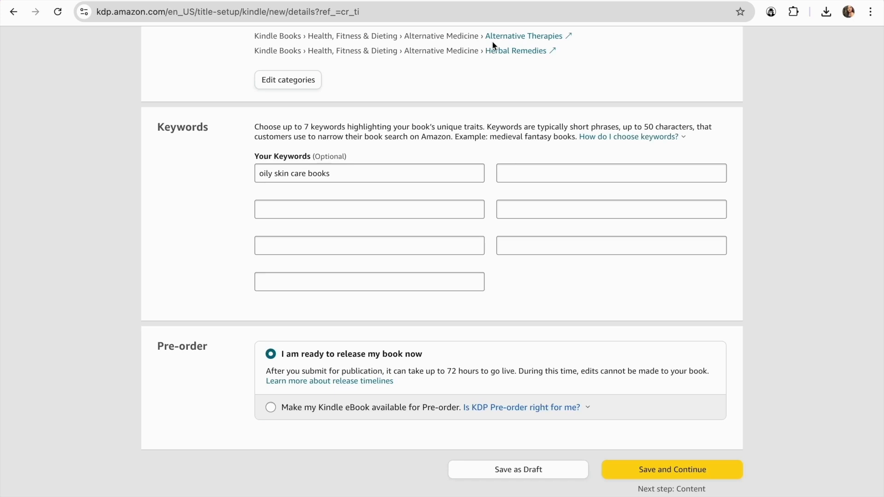
scroll(300, 243, "down", 3)
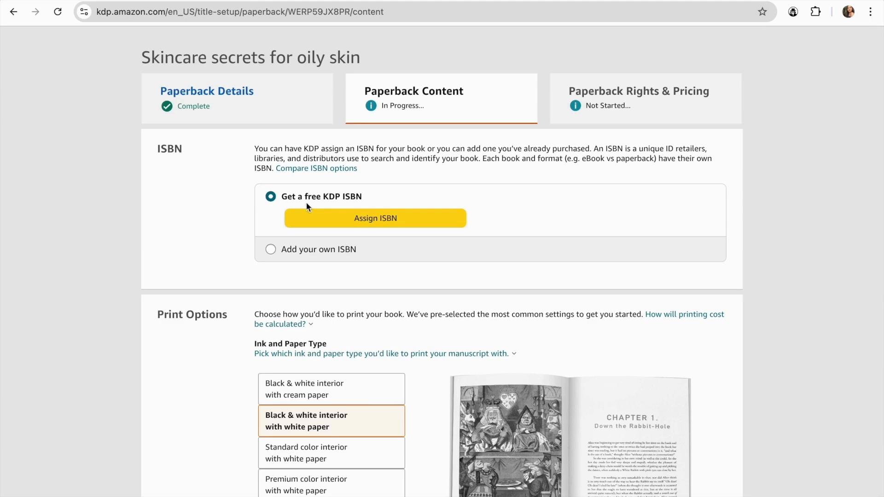
left_click(362, 220)
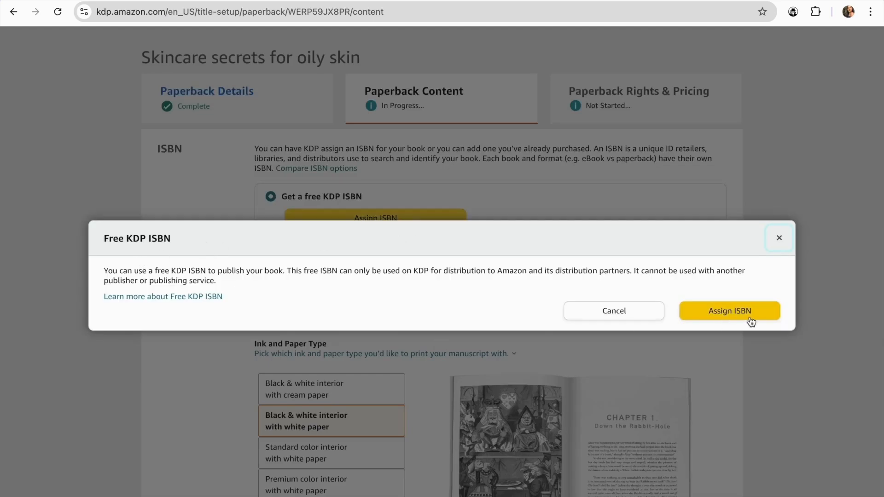
left_click(730, 311)
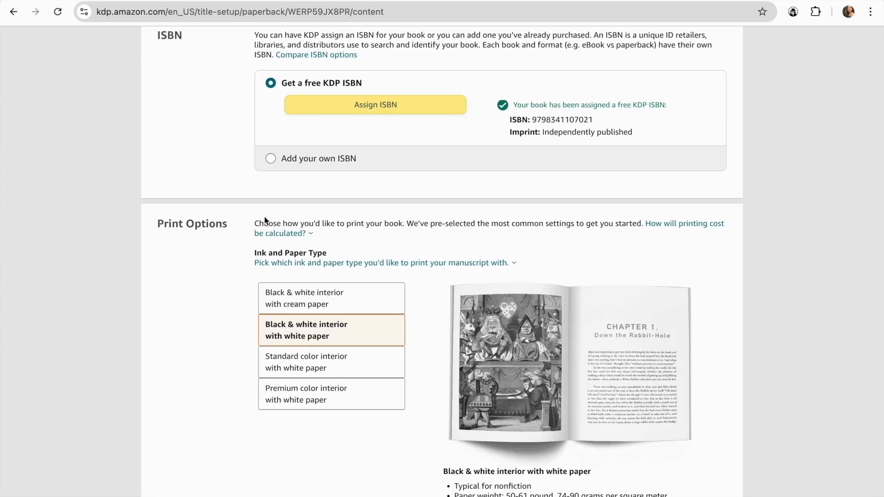
Compare the two color options for ink and paper type and choose Standard color interior with white paper
scroll(275, 271, "down", 5)
left_click(295, 258)
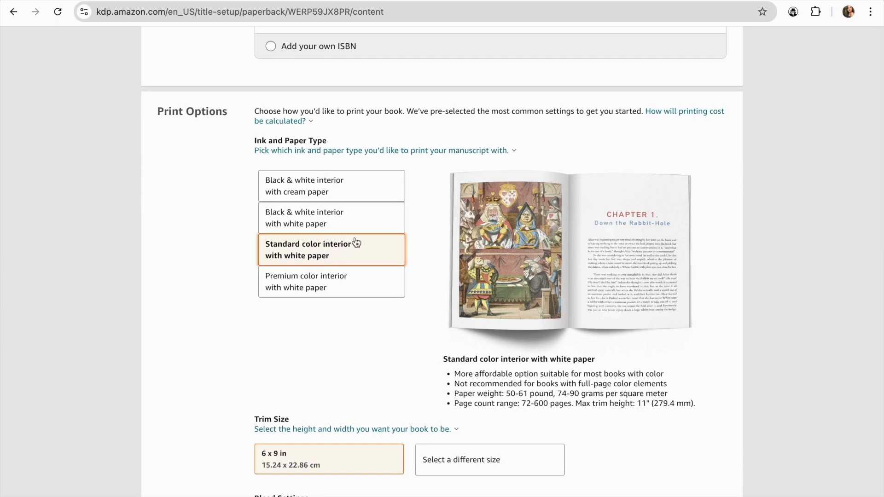
left_click(338, 275)
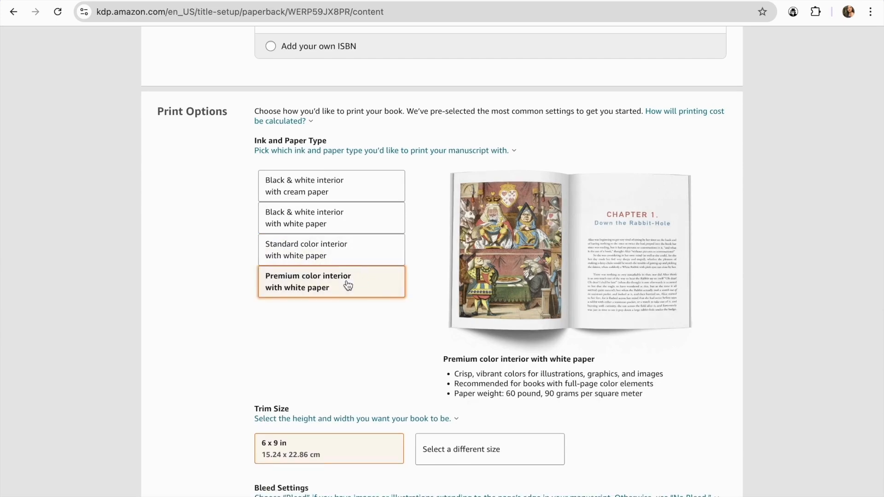
left_click(350, 252)
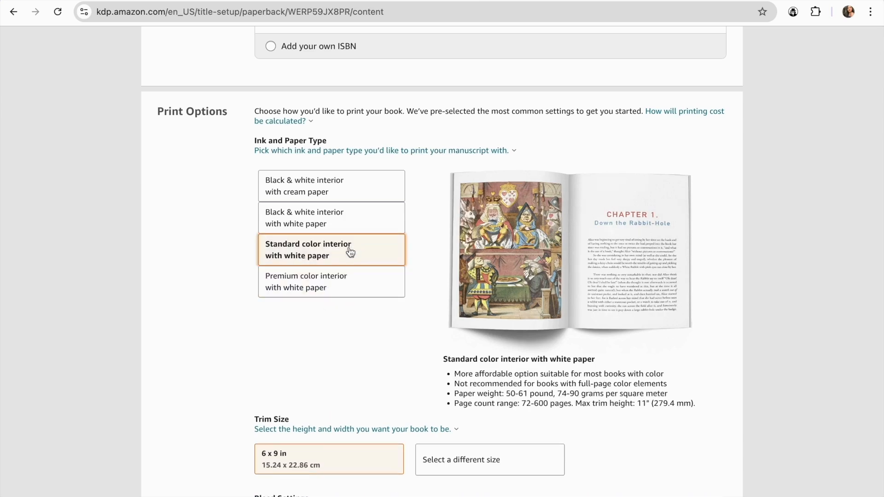
Set the paperback's trim size to 8 x 10 in
scroll(330, 330, "down", 1)
scroll(330, 334, "down", 3)
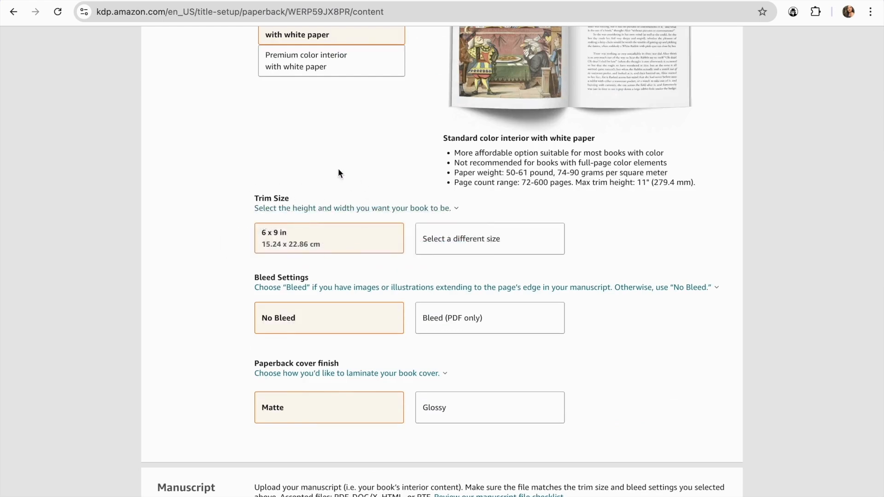
left_click(461, 238)
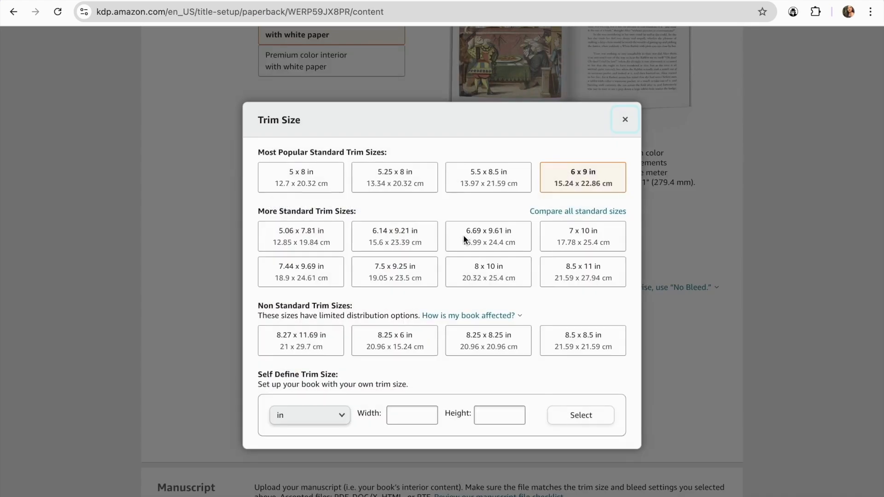
left_click(487, 273)
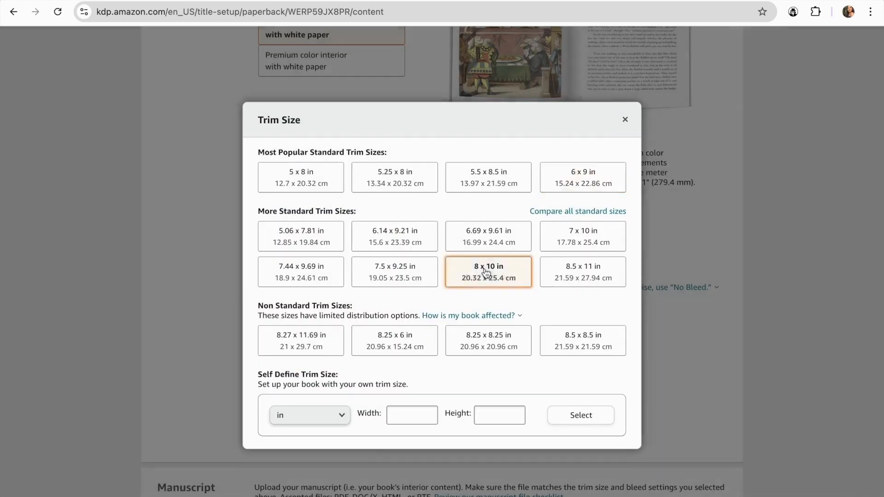
Keep the interior at No Bleed and set the paperback cover finish to Glossy
scroll(413, 273, "down", 1)
scroll(413, 274, "down", 2)
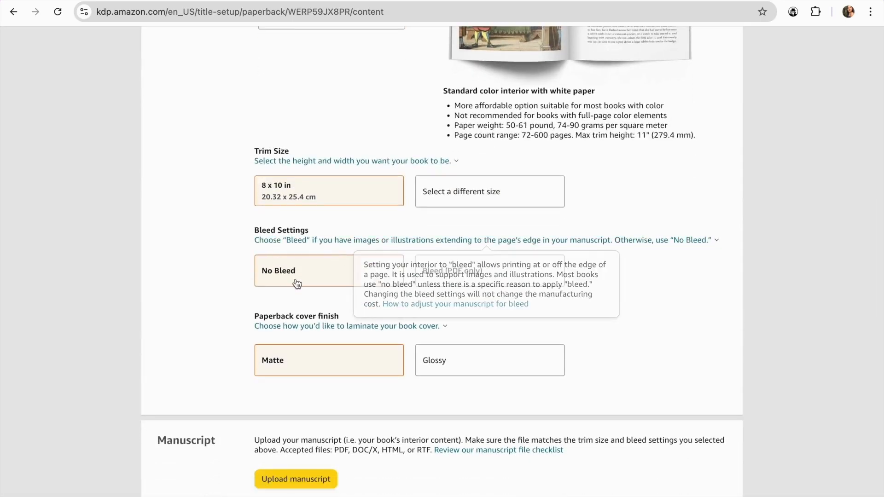
scroll(296, 316, "down", 2)
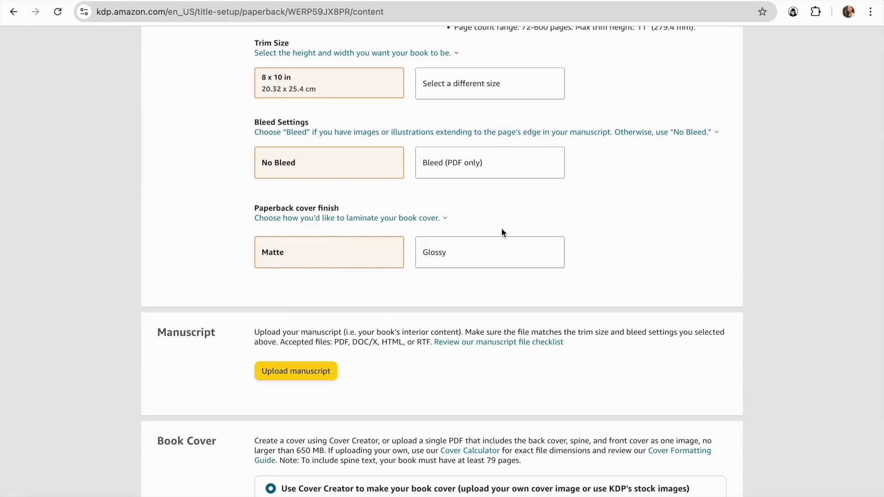
left_click(464, 254)
Upload EBOOK_OILYSKIN.pdf from the Desktop as the book's manuscript
scroll(465, 256, "down", 4)
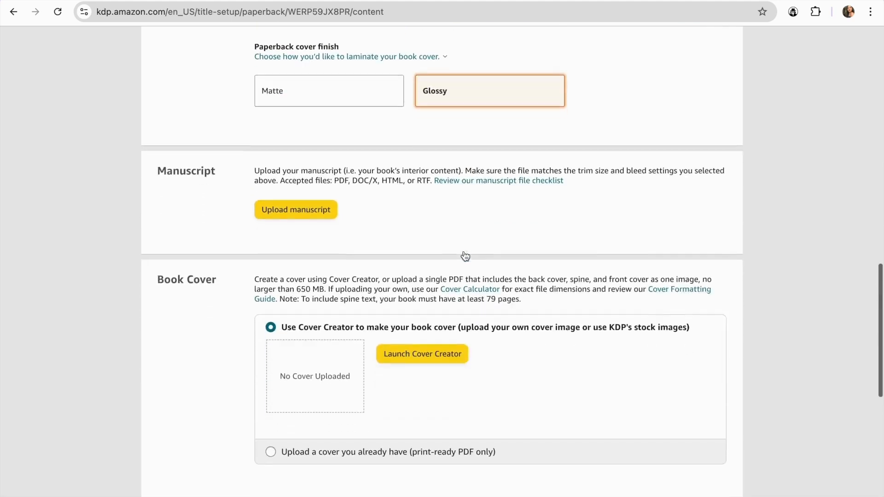
scroll(300, 196, "down", 1)
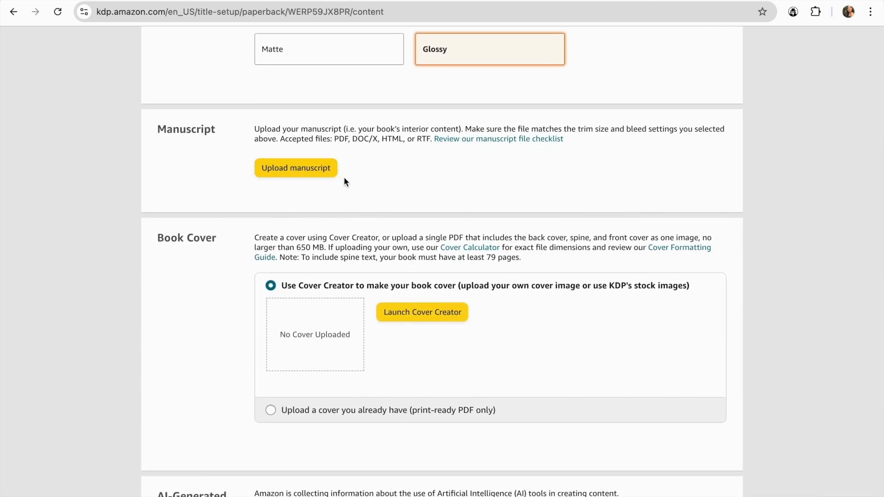
left_click(321, 171)
left_click(401, 242)
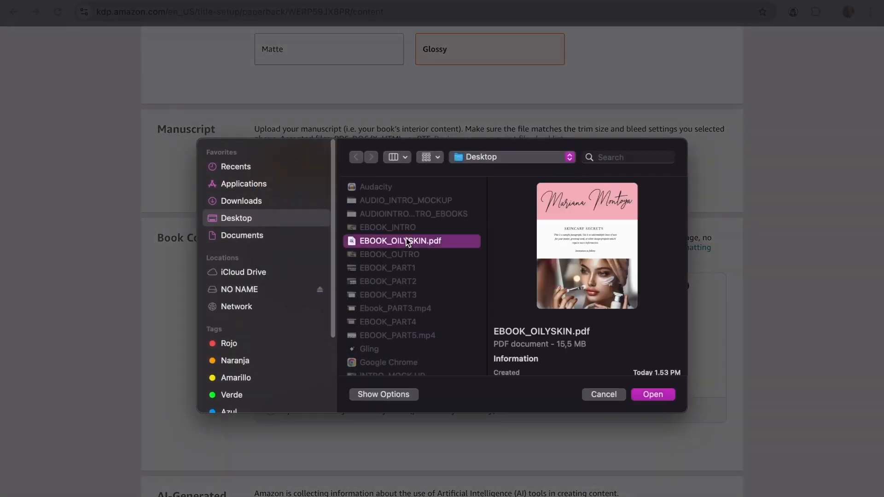
left_click(651, 394)
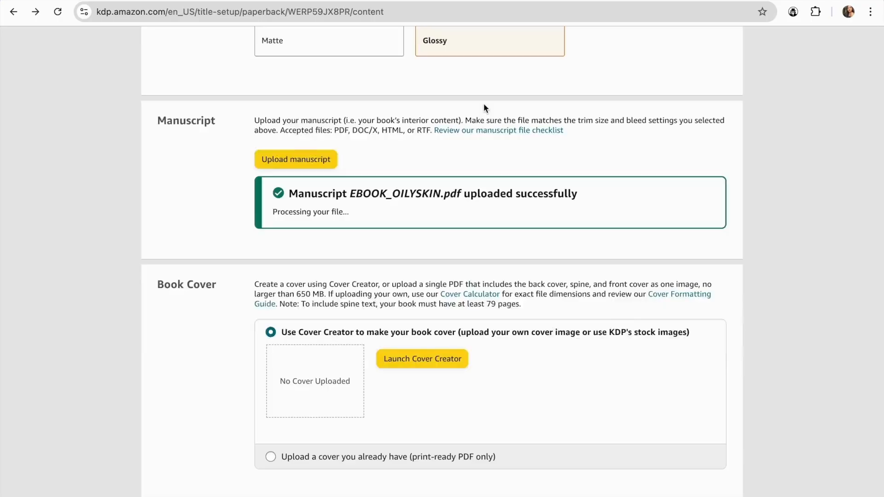
Choose to supply an existing print-ready cover and upload Untitled Project (2).pdf from the Downloads folder
scroll(294, 273, "down", 2)
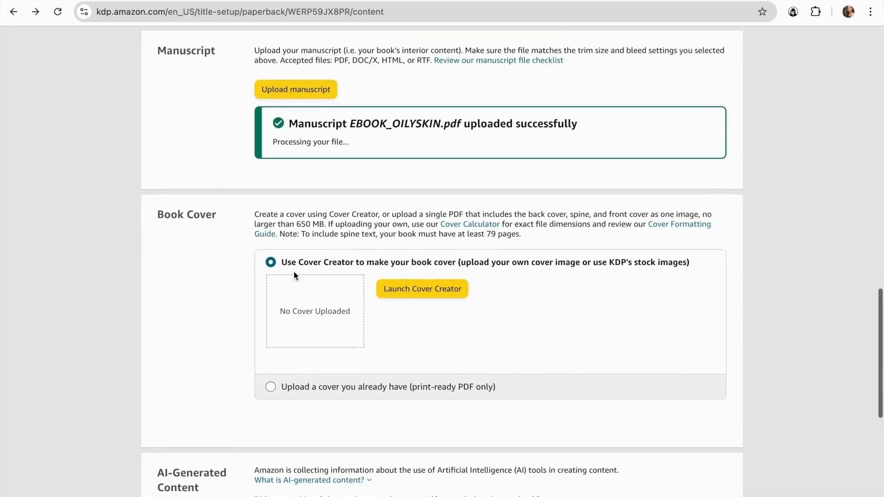
scroll(276, 284, "down", 1)
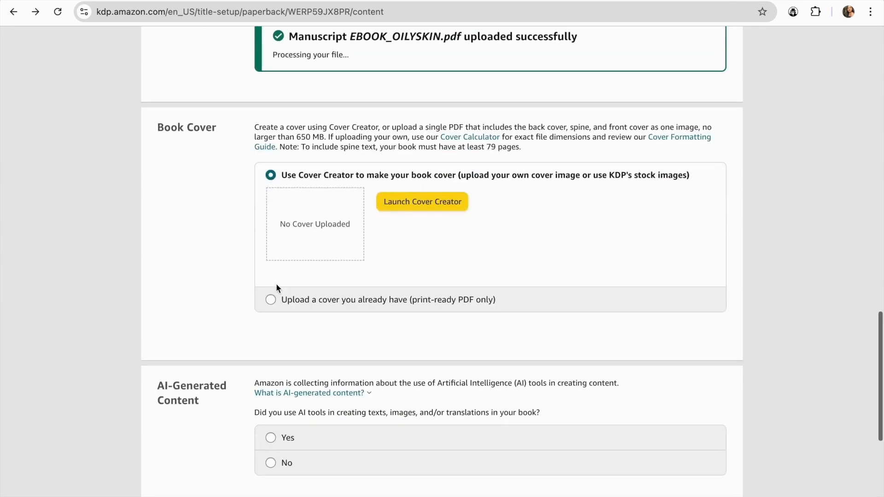
left_click(270, 300)
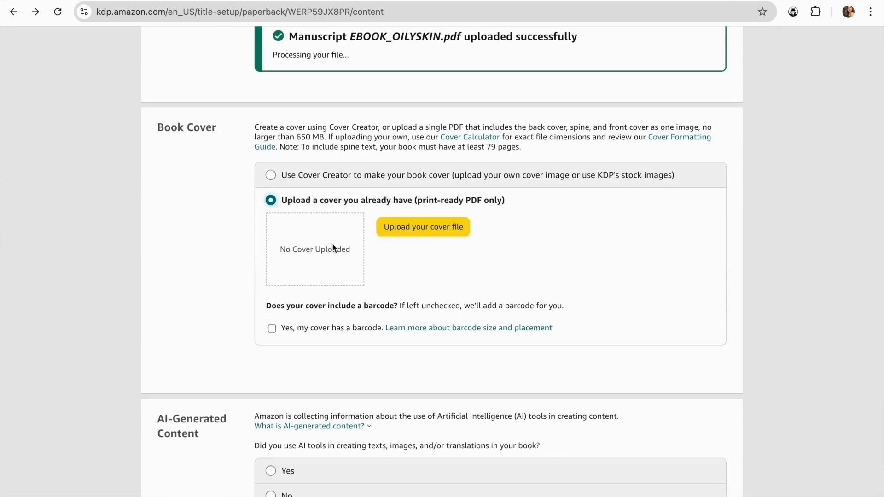
left_click(432, 227)
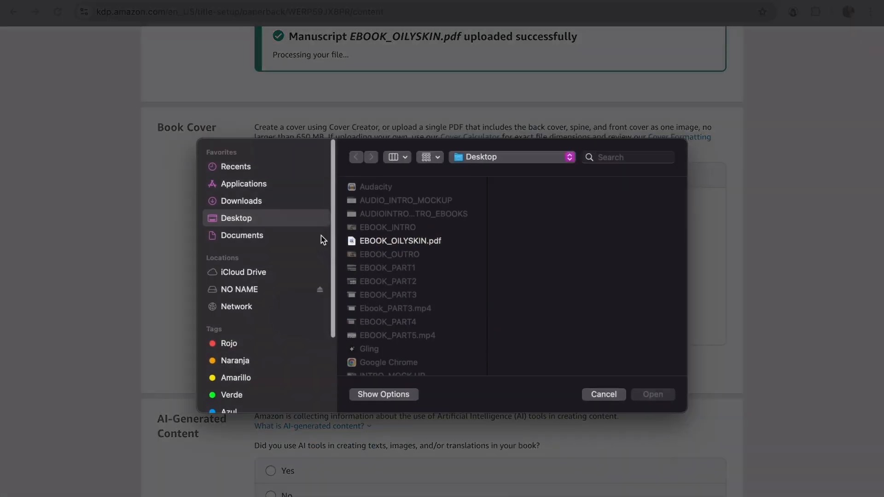
left_click(242, 201)
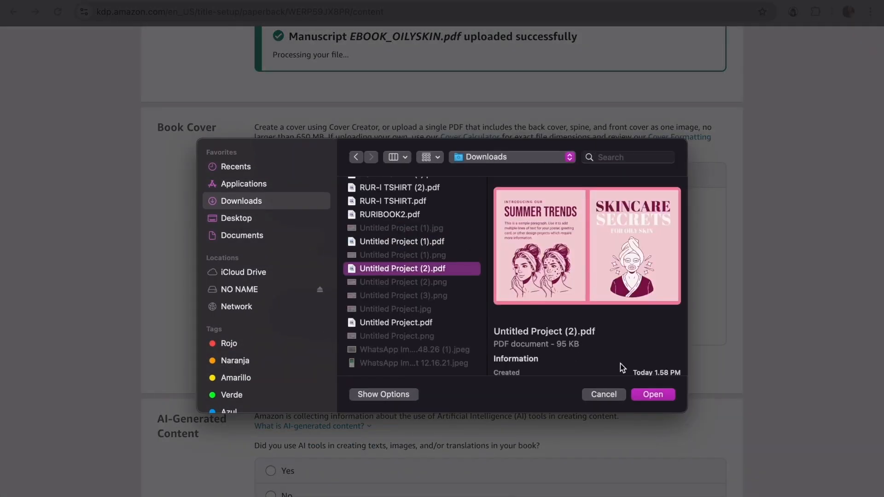
left_click(653, 394)
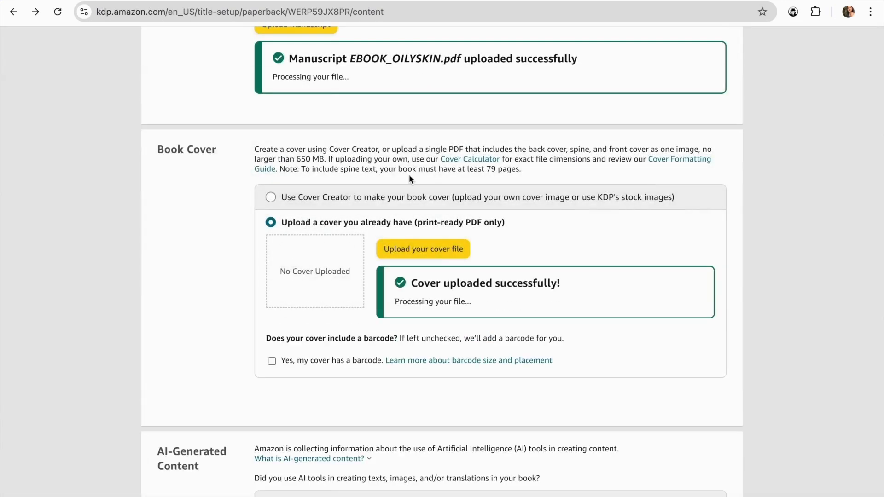
Declare the use of AI tools, with texts as "Some sections, with extensive editing" created using "Chat gpt"
scroll(408, 175, "up", 3)
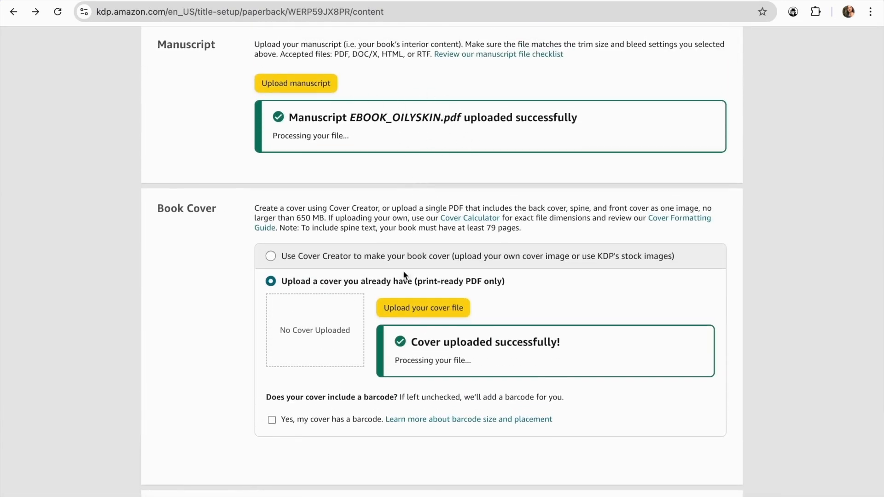
scroll(404, 275, "down", 7)
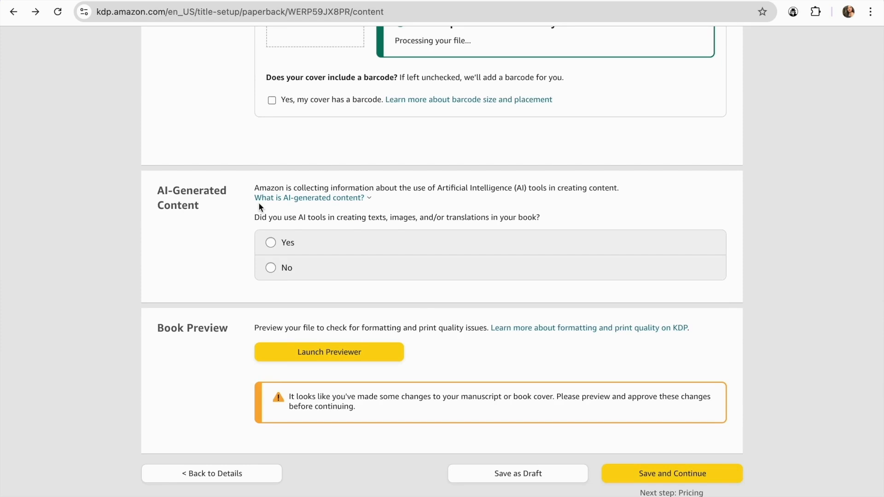
left_click(271, 244)
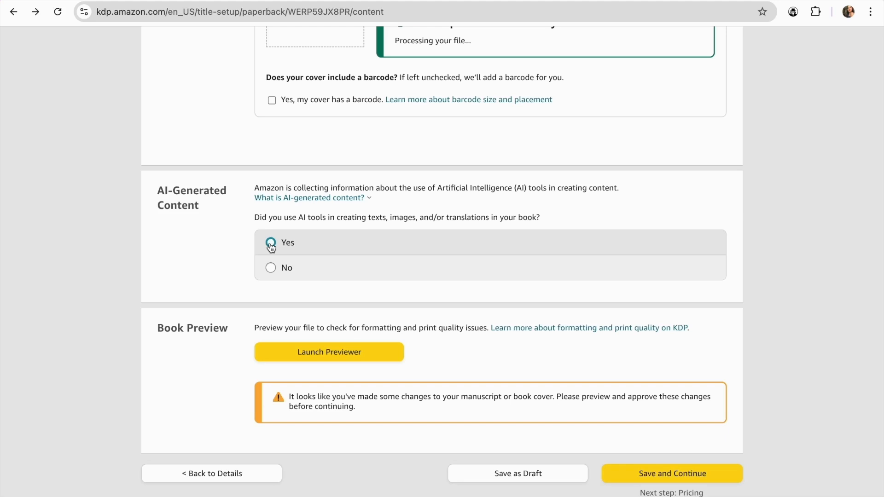
left_click(271, 244)
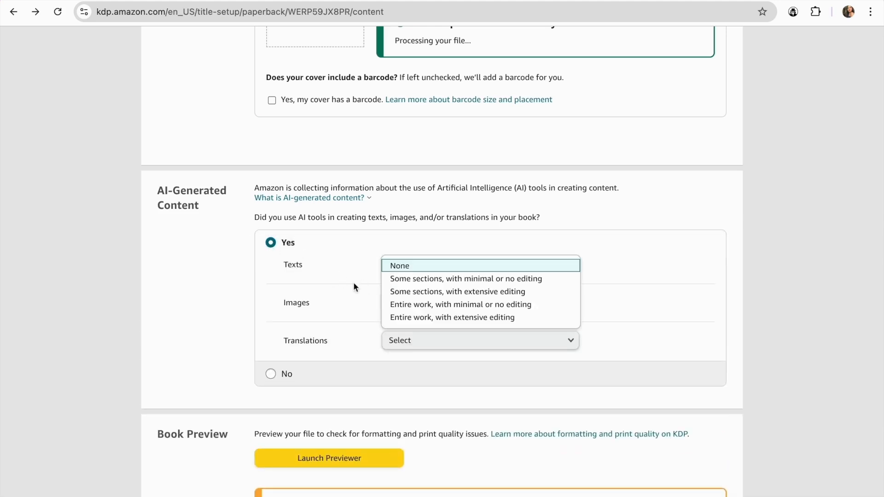
left_click(416, 296)
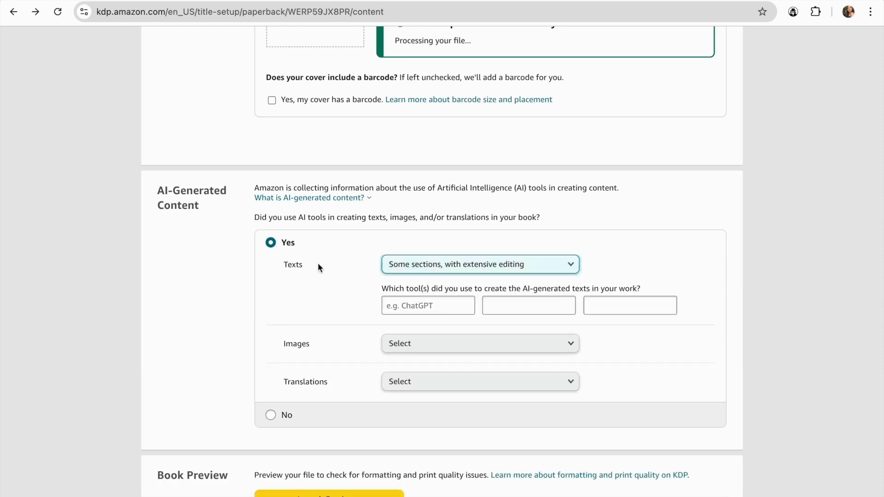
left_click(415, 304)
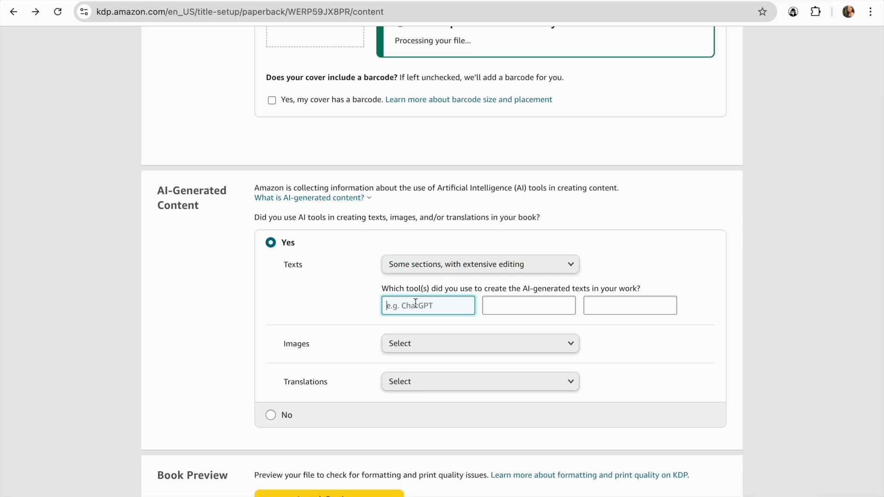
type("Chat gpt")
Declare many AI-generated images with minimal or no editing, made with "Kittl AI", and set the AI translations to None
left_click(423, 344)
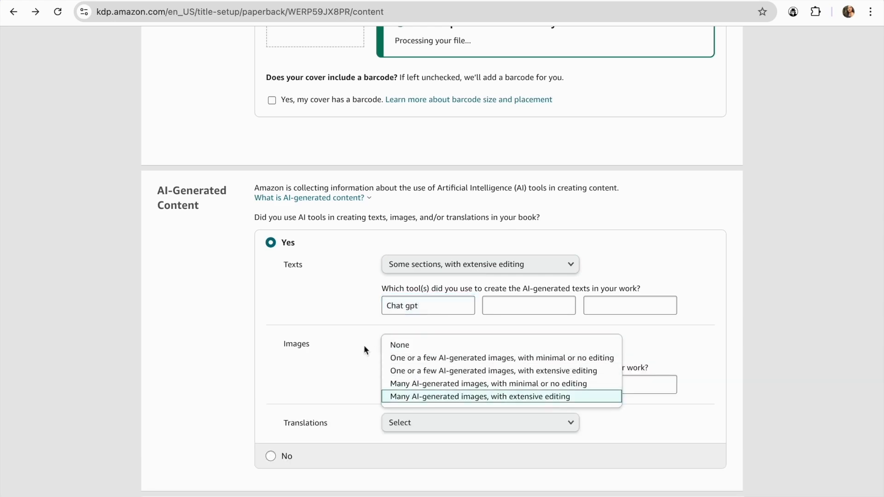
left_click(420, 384)
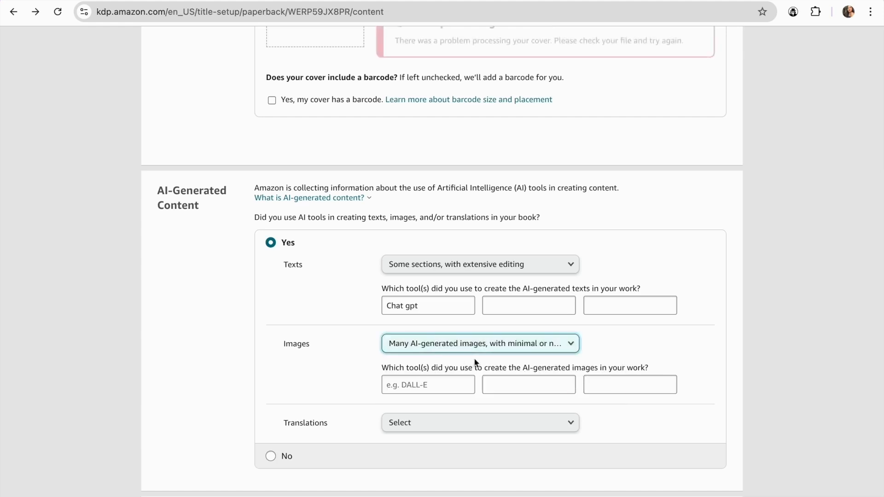
left_click(422, 384)
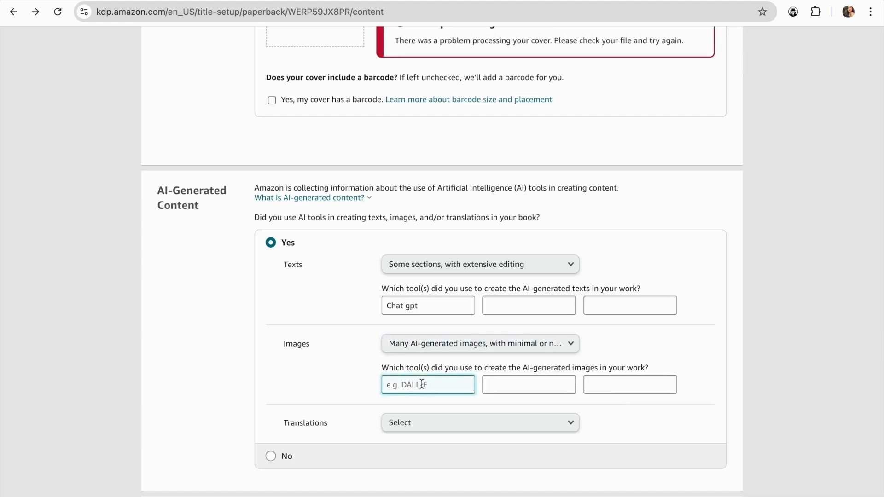
type("Kittl AI")
left_click(423, 421)
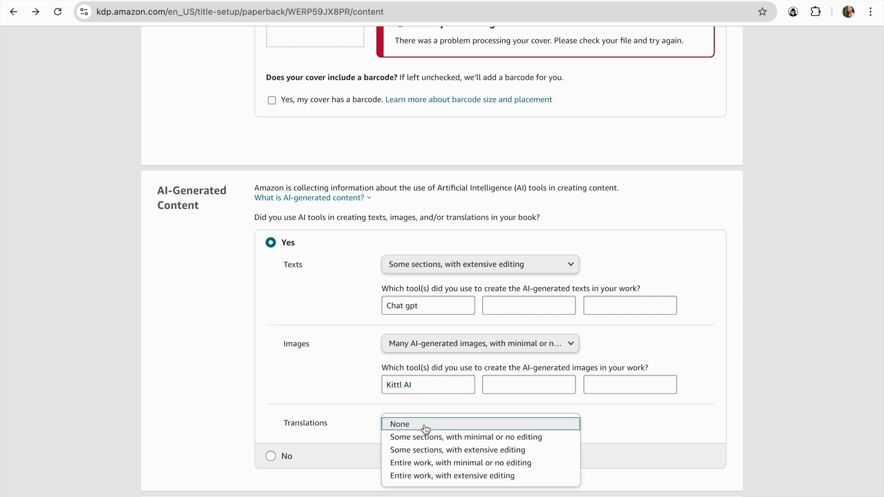
left_click(422, 425)
Preview the book's cover and first page in the print previewer, approve it, and save the content to continue to pricing
scroll(421, 426, "down", 6)
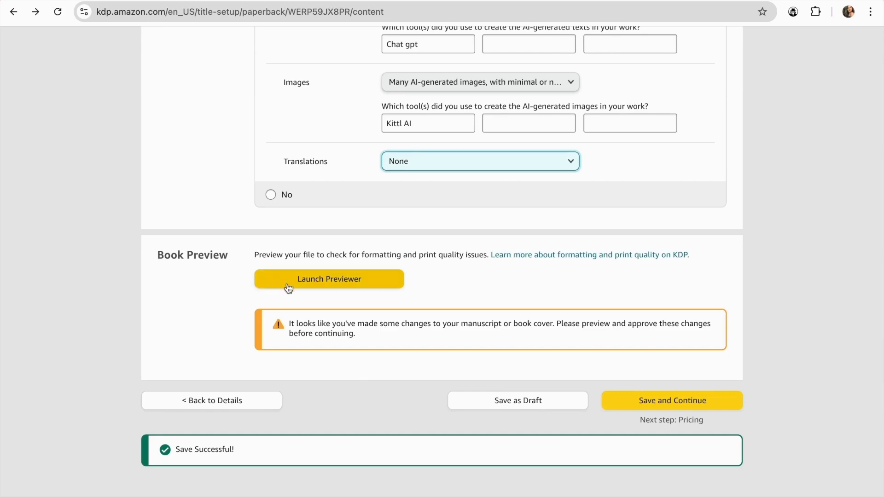
left_click(341, 286)
mouse_move(643, 142)
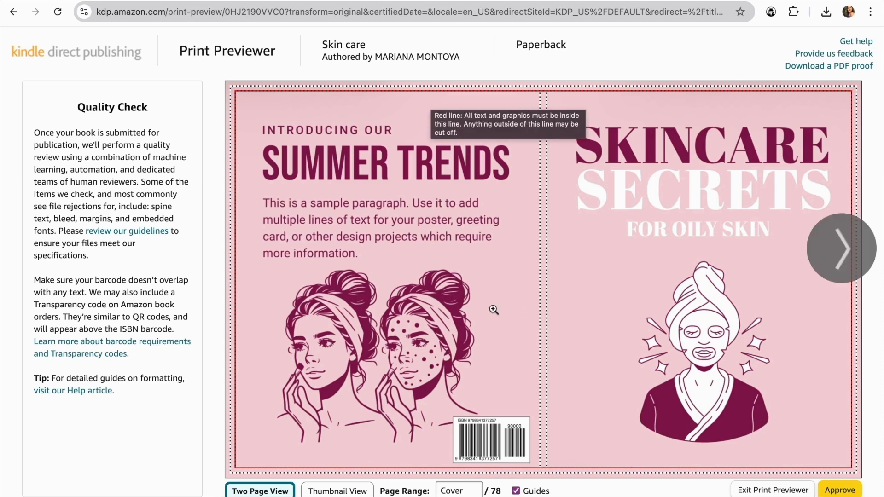
left_click(837, 248)
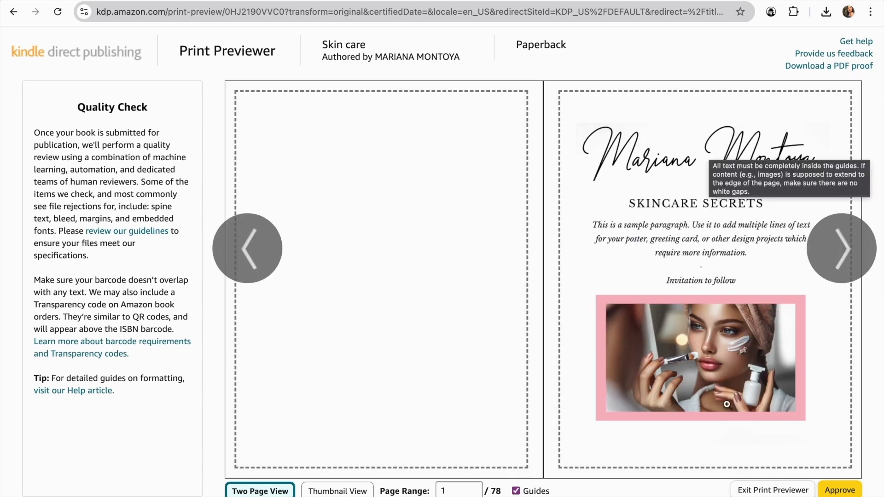
left_click(252, 257)
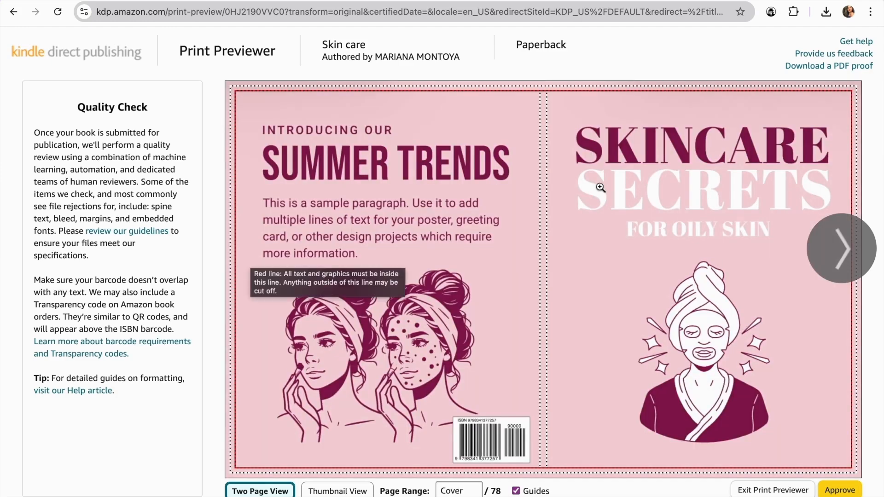
left_click(839, 490)
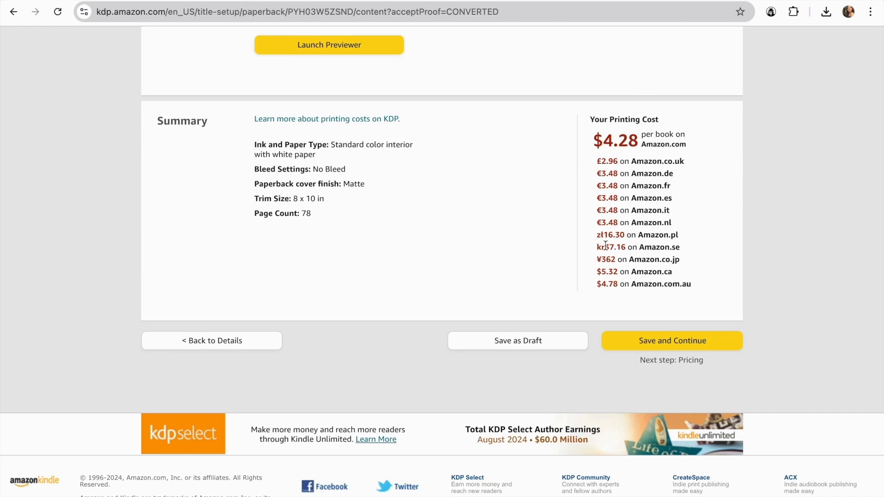
scroll(668, 414, "up", 2)
left_click(670, 413)
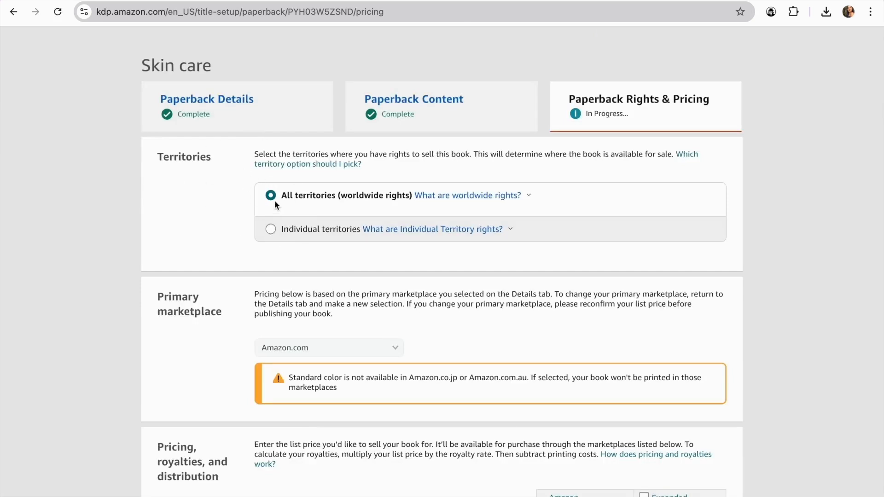
Set the Amazon.com list price to 25.00 USD and review the converted marketplace prices, terms and proof option
scroll(197, 250, "down", 3)
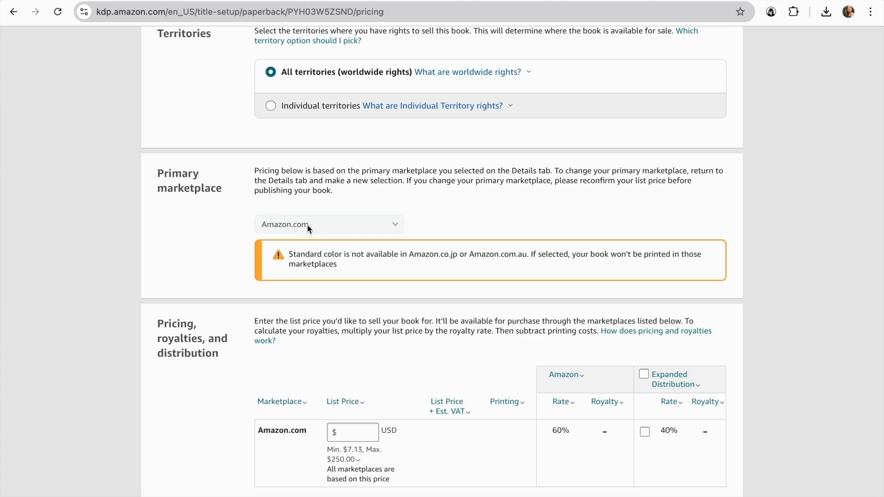
scroll(354, 241, "down", 5)
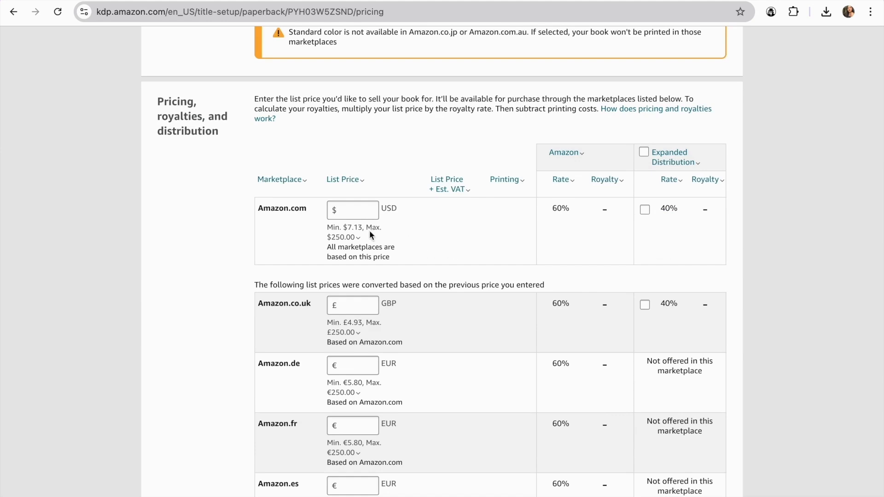
mouse_move(359, 239)
scroll(397, 219, "down", 2)
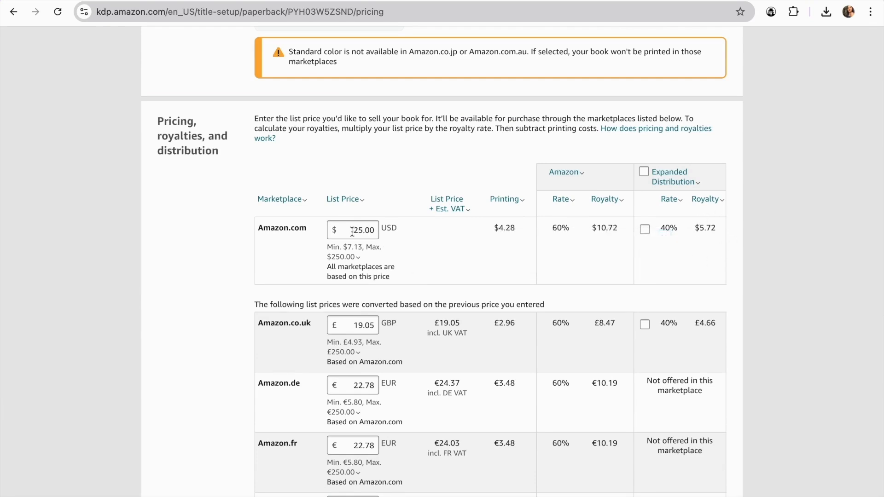
scroll(399, 302, "down", 6)
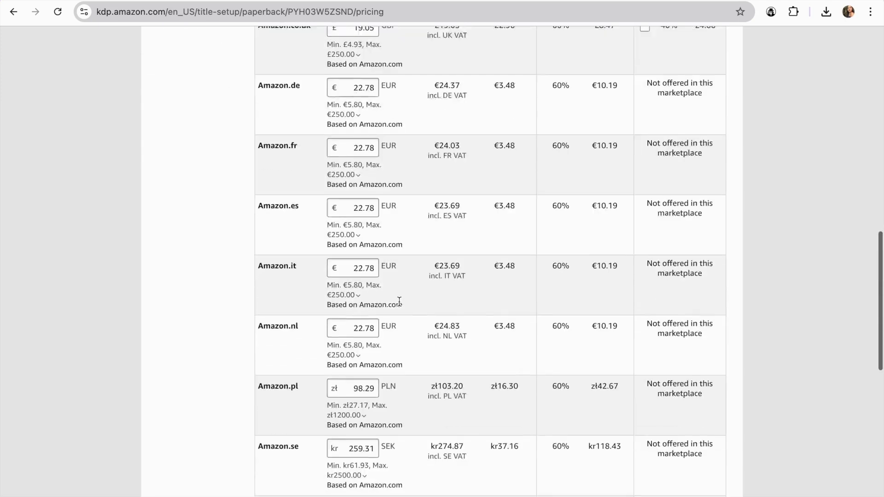
scroll(399, 301, "down", 8)
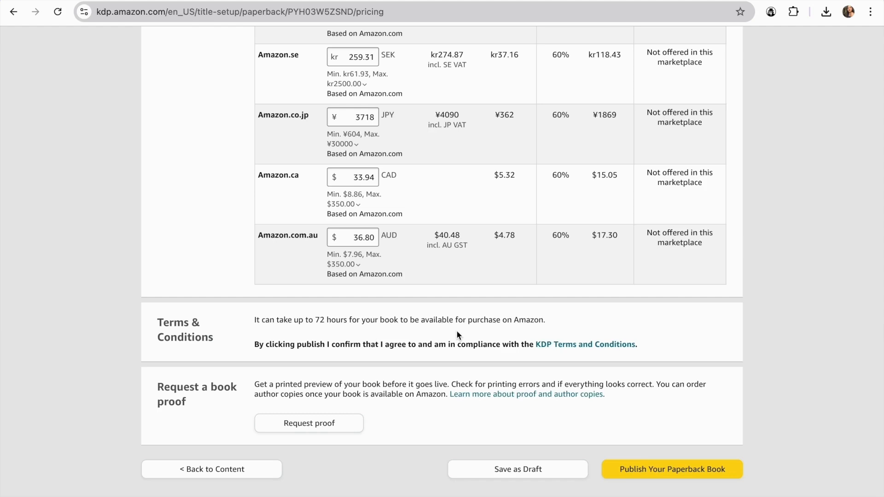
scroll(524, 328, "down", 1)
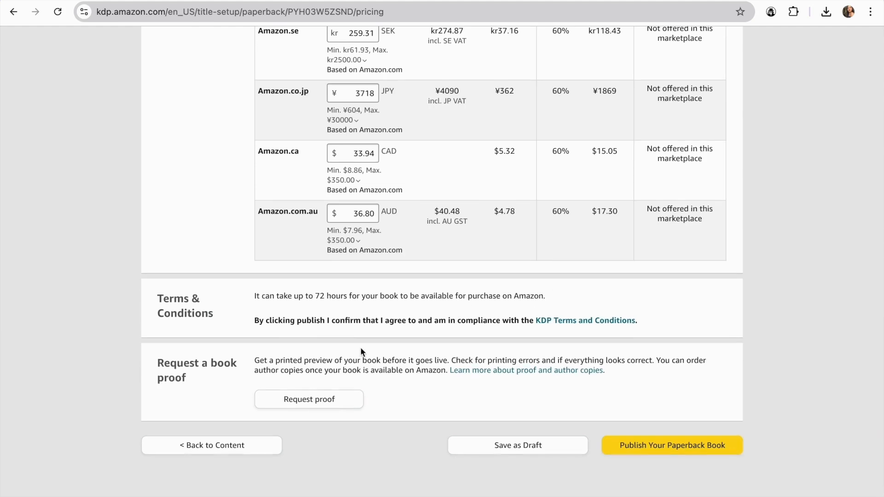